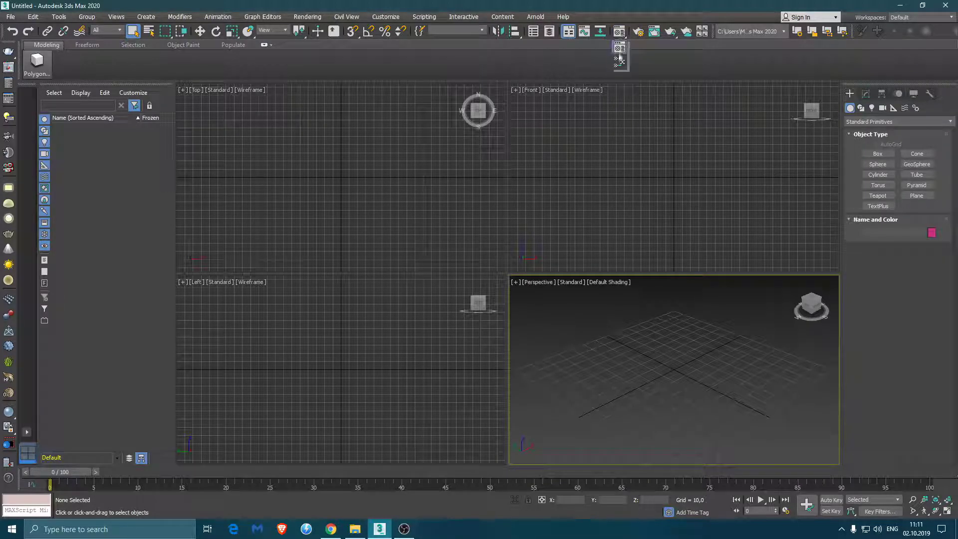
- Create a Standard material in the Slate Material Editor and wire a Bitmap into its Diffuse Color
{"action": "left_click", "coordinate": [619, 50]}
{"action": "mouse_move", "coordinate": [98, 145]}
{"action": "left_mouse_down"}
{"action": "mouse_move", "coordinate": [95, 183]}
{"action": "mouse_move", "coordinate": [268, 132]}
{"action": "left_mouse_up"}
{"action": "middle_click_drag", "start_coordinate": [268, 132], "coordinate": [270, 148]}
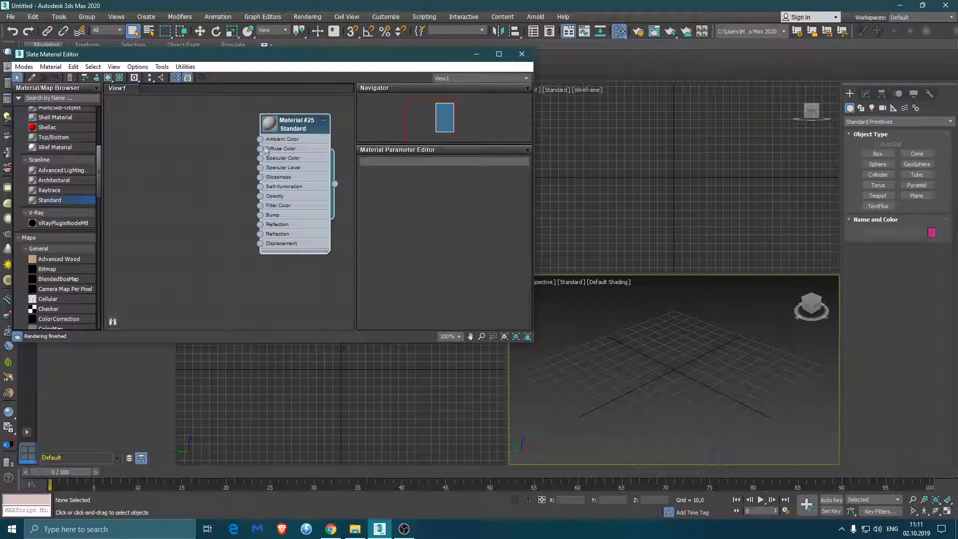
{"action": "left_click_drag", "start_coordinate": [260, 149], "coordinate": [319, 165]}
{"action": "double_click", "coordinate": [599, 273]}
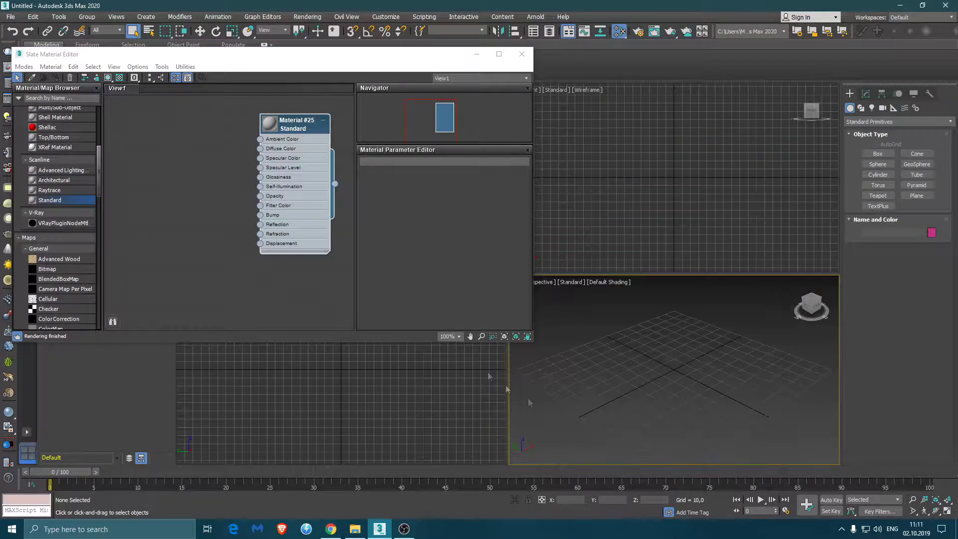
- Load pic01.jpg from the Bojan\38_Sofa003 folder as the diffuse bitmap
{"action": "left_click", "coordinate": [34, 154]}
{"action": "double_click", "coordinate": [335, 106]}
{"action": "double_click", "coordinate": [89, 66]}
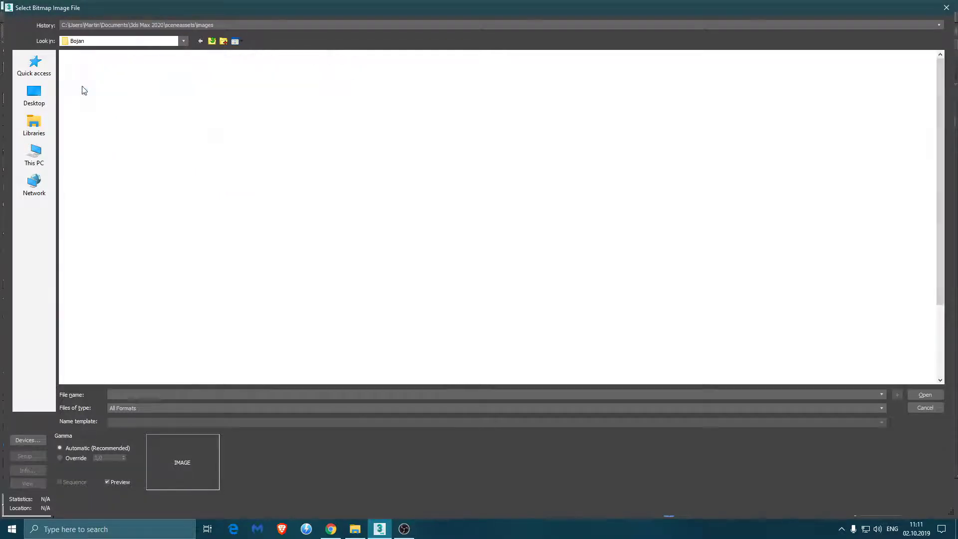
{"action": "double_click", "coordinate": [663, 229]}
{"action": "left_click", "coordinate": [293, 90]}
{"action": "left_click", "coordinate": [925, 394]}
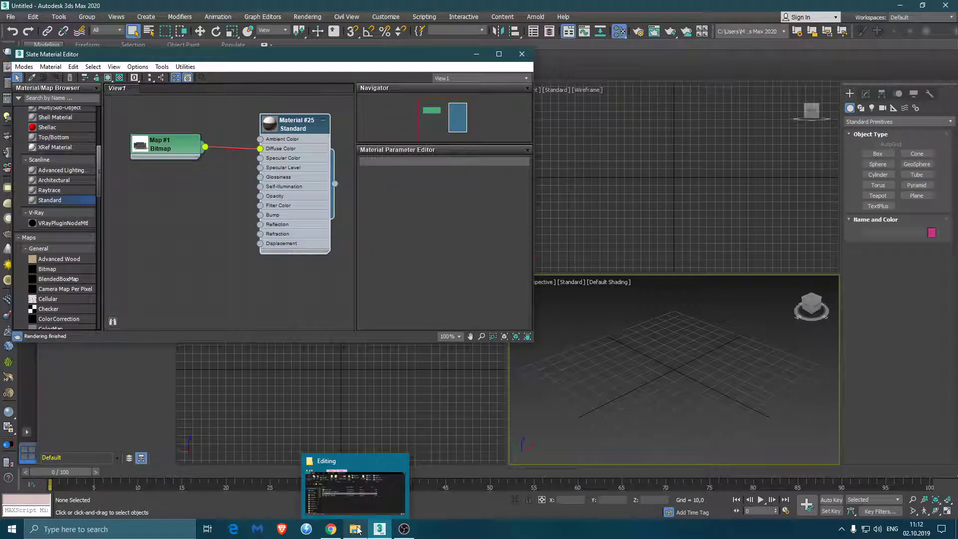
- Check pic01's 1066 × 800 size in Explorer, then draw a plane in the perspective view
{"action": "left_click", "coordinate": [358, 530]}
{"action": "double_click", "coordinate": [461, 195]}
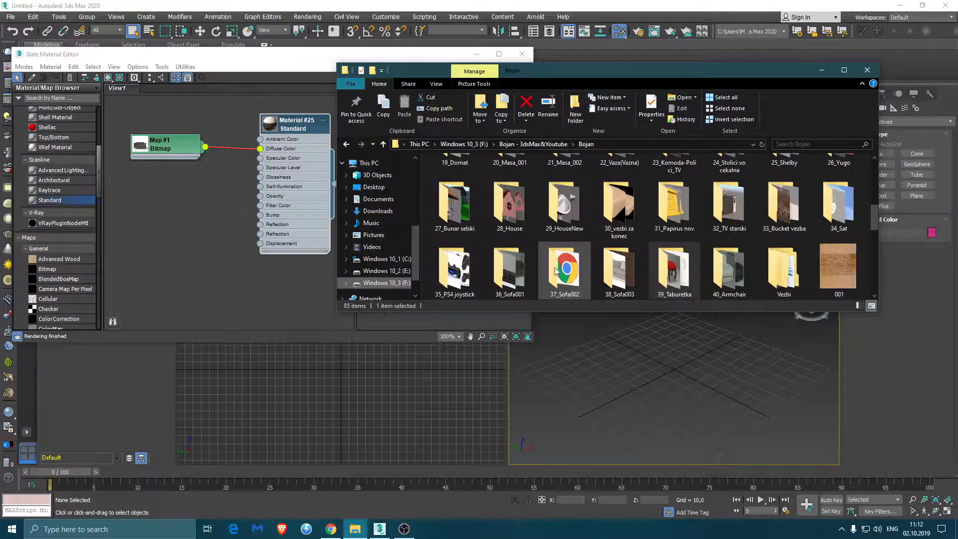
{"action": "double_click", "coordinate": [619, 269]}
{"action": "right_click", "coordinate": [669, 199]}
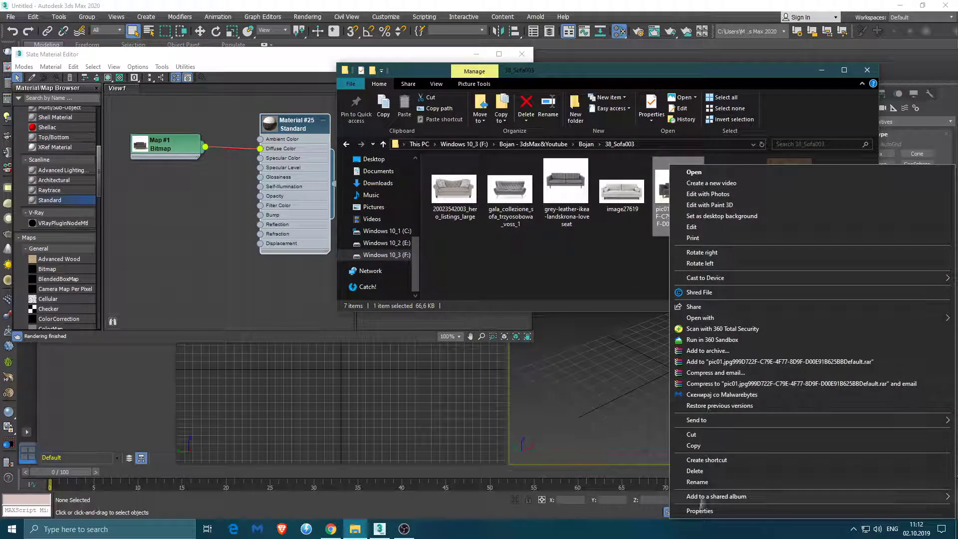
{"action": "left_click", "coordinate": [699, 510]}
{"action": "left_click", "coordinate": [737, 211]}
{"action": "left_click", "coordinate": [778, 375]}
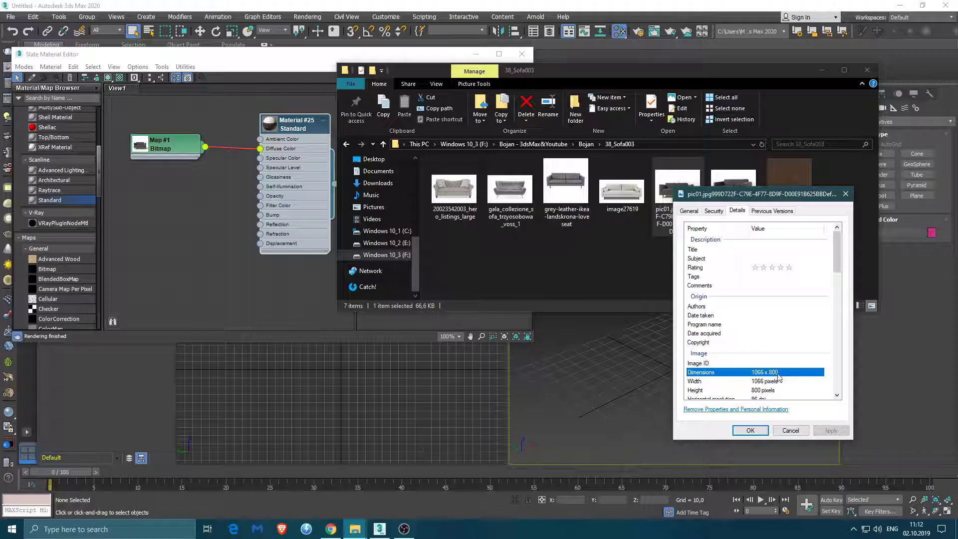
{"action": "left_click", "coordinate": [917, 196]}
{"action": "left_click_drag", "start_coordinate": [613, 405], "coordinate": [697, 310]}
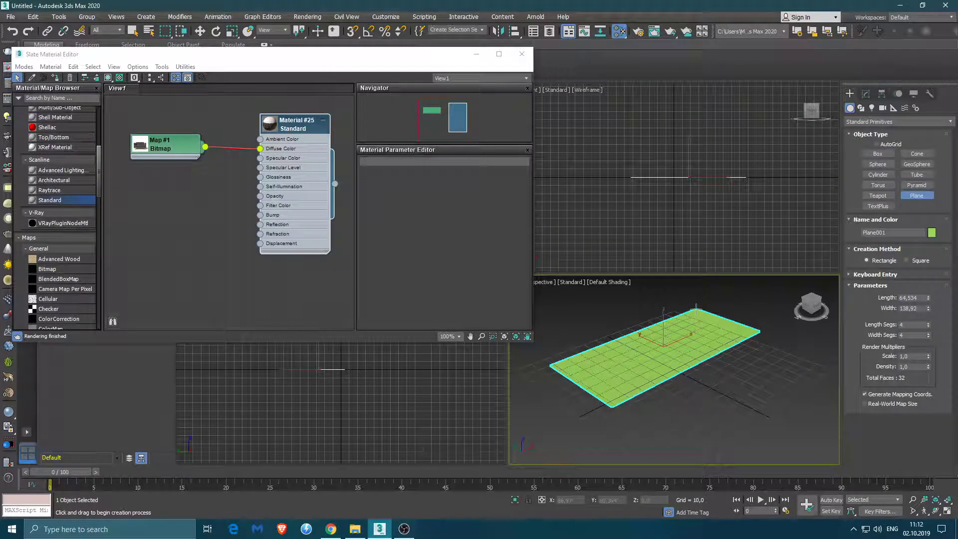
- Set Plane001's Width to 106,6 and Length to 80,0, matching the photo's 1066 × 800 proportions
{"action": "left_click", "coordinate": [355, 529]}
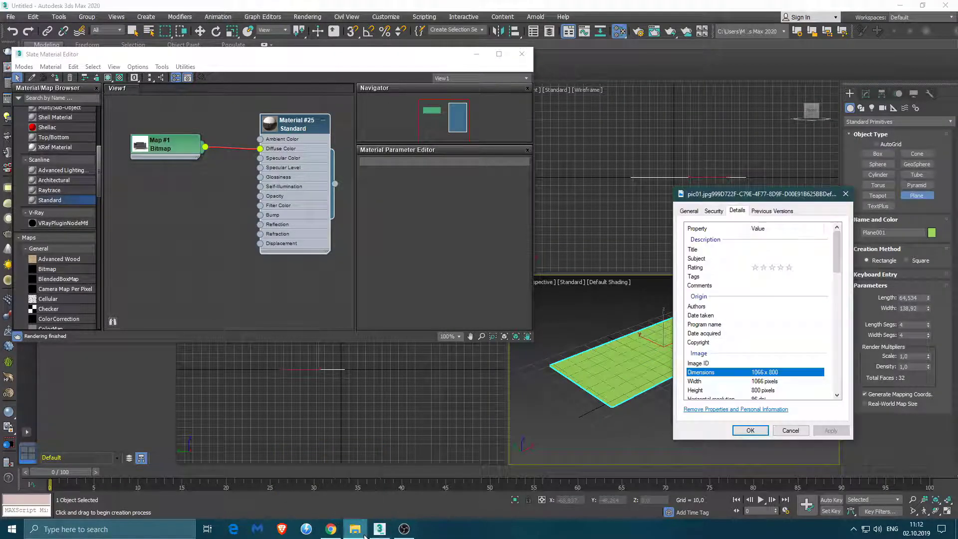
{"action": "left_click", "coordinate": [913, 308]}
{"action": "type", "text": "10"}
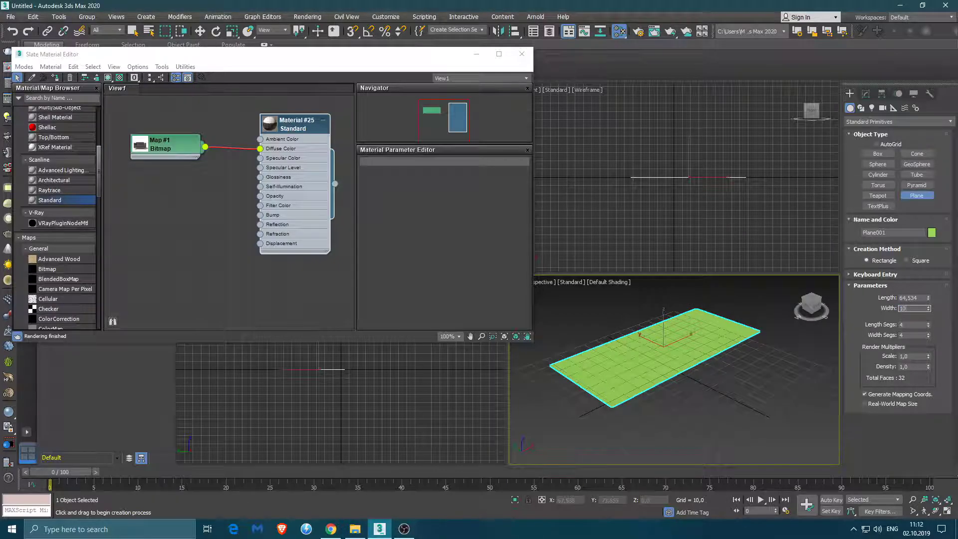
{"action": "key", "text": "Return"}
{"action": "left_click", "coordinate": [355, 529]}
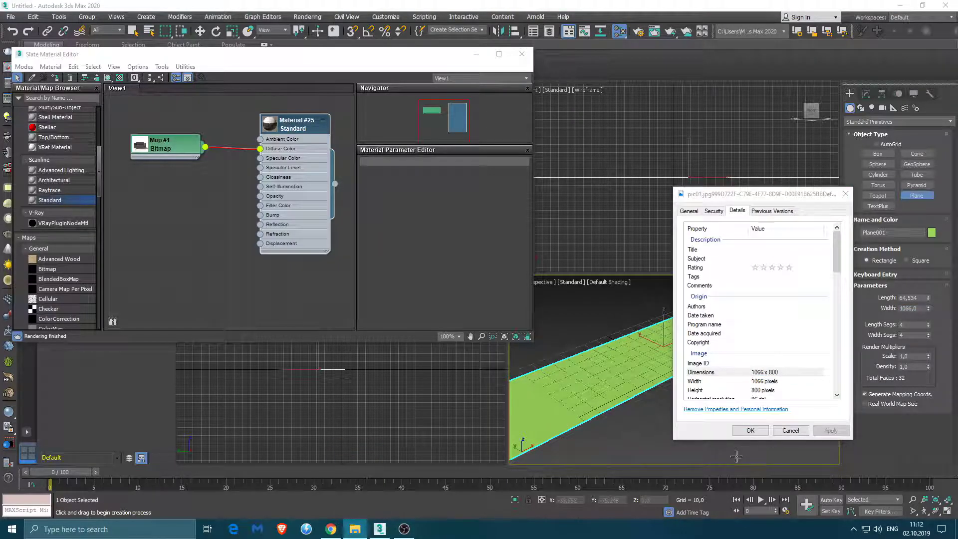
{"action": "left_click", "coordinate": [903, 318]}
{"action": "left_click", "coordinate": [865, 93]}
{"action": "double_click", "coordinate": [913, 238]}
{"action": "type", "text": "800"}
{"action": "key", "text": "Return"}
{"action": "key", "text": "z"}
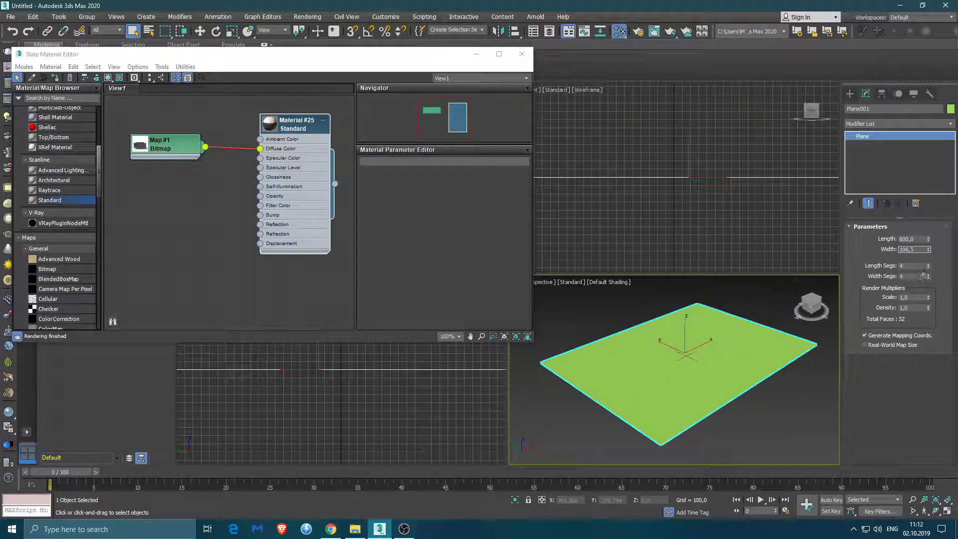
{"action": "key", "text": "Return"}
{"action": "double_click", "coordinate": [915, 239]}
{"action": "key", "text": "Return"}
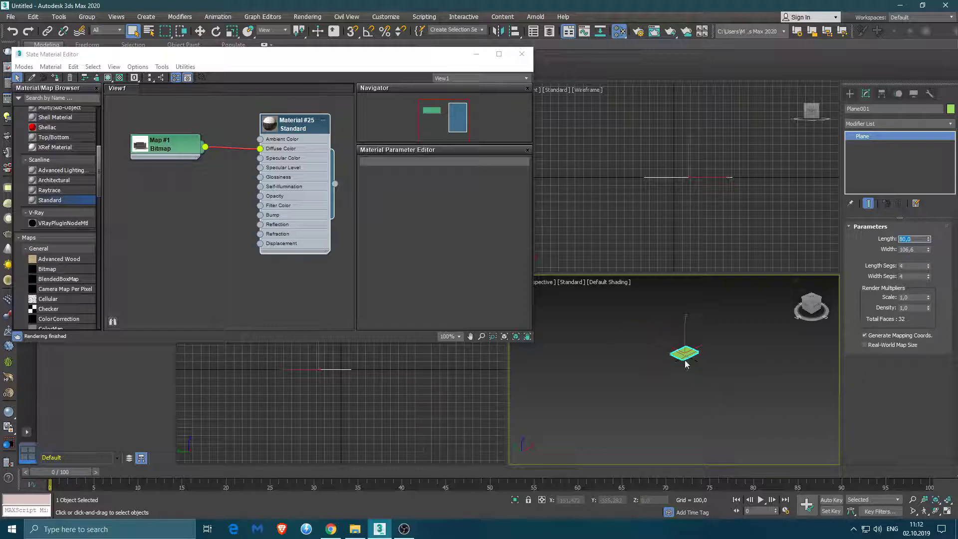
- Set the angle snap to 5 and rotate the plane 90° on X to stand it upright
{"action": "key", "text": "z"}
{"action": "key", "text": "e"}
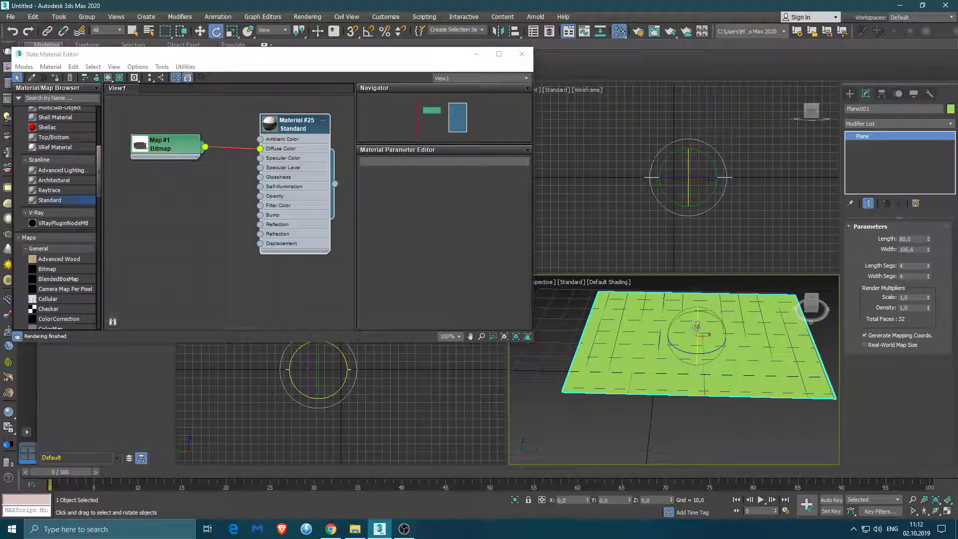
{"action": "right_click", "coordinate": [369, 31]}
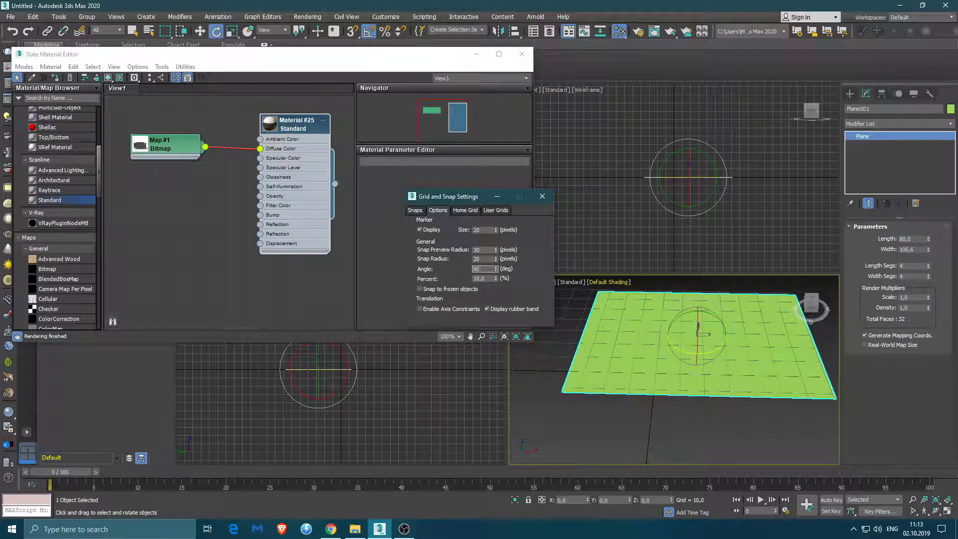
{"action": "left_click_drag", "start_coordinate": [730, 345], "coordinate": [730, 300]}
{"action": "double_click", "coordinate": [479, 269]}
{"action": "type", "text": "5,"}
{"action": "left_click", "coordinate": [543, 196]}
- Assign Material #25 to the plane and show the photo in the viewport, then raise the plane
{"action": "left_click_drag", "start_coordinate": [299, 123], "coordinate": [259, 123]}
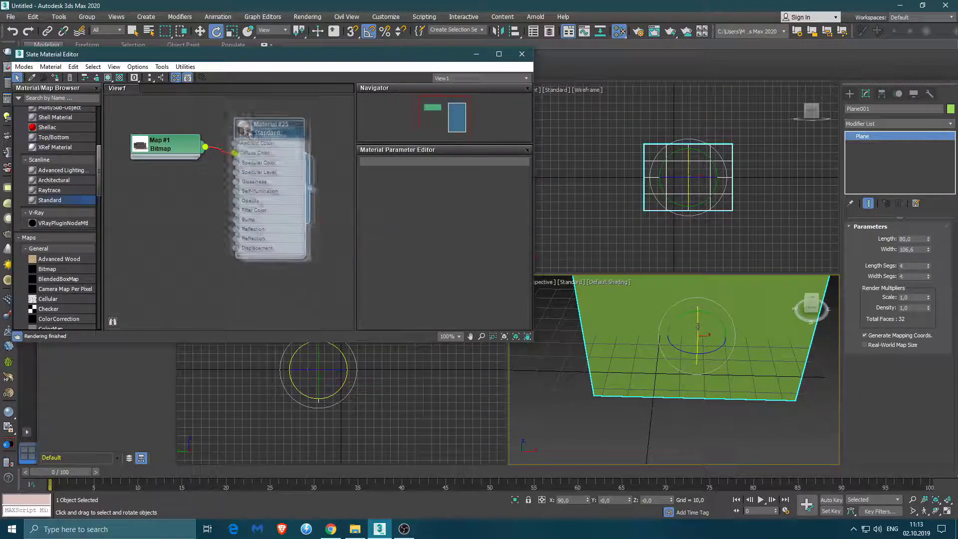
{"action": "left_click", "coordinate": [55, 78]}
{"action": "left_click", "coordinate": [101, 78]}
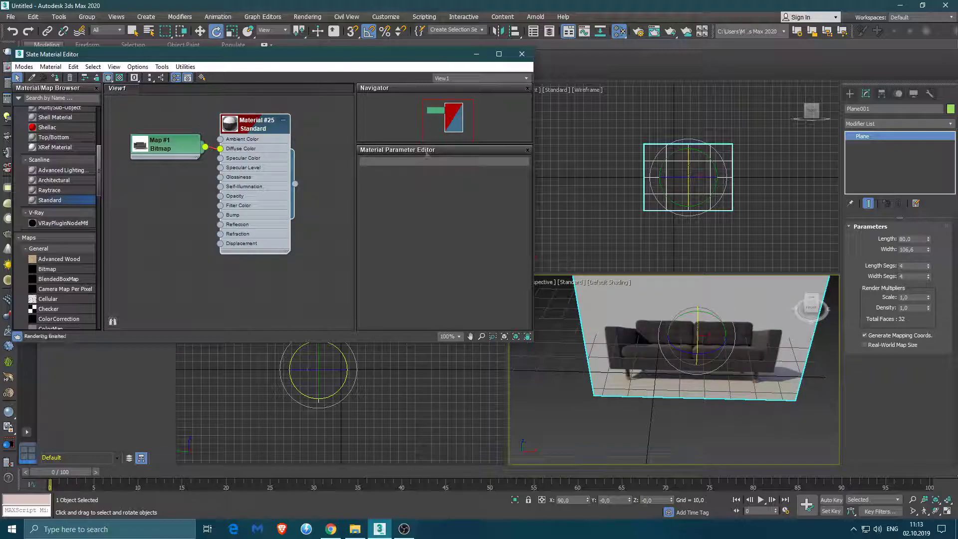
{"action": "key", "text": "m"}
{"action": "middle_click_drag", "start_coordinate": [722, 302], "coordinate": [688, 350], "text": "alt"}
{"action": "key", "text": "w"}
{"action": "left_click_drag", "start_coordinate": [667, 364], "coordinate": [667, 340]}
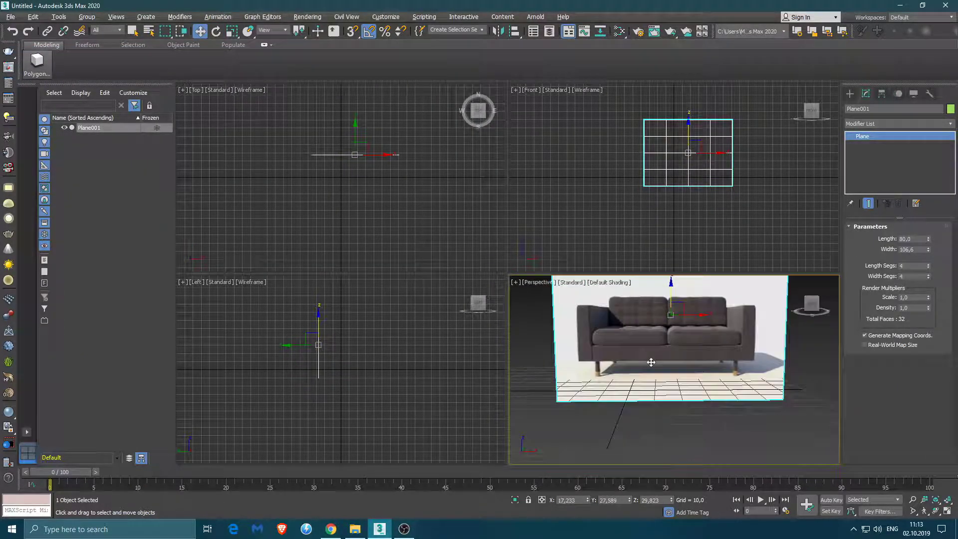
- Zero the plane's X and Y positions and set its Z height to 28
{"action": "right_click", "coordinate": [587, 499]}
{"action": "right_click", "coordinate": [629, 500]}
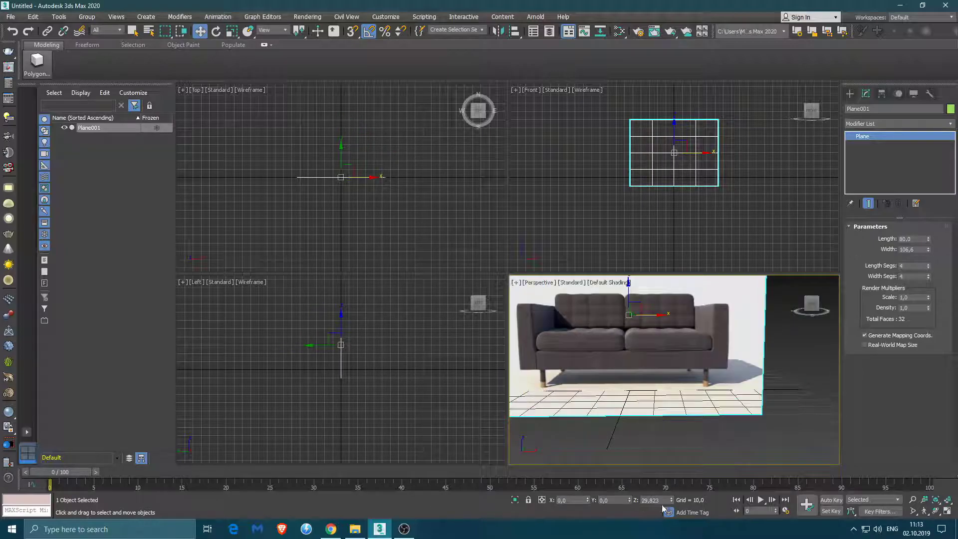
{"action": "type", "text": "35"}
{"action": "key", "text": "Return"}
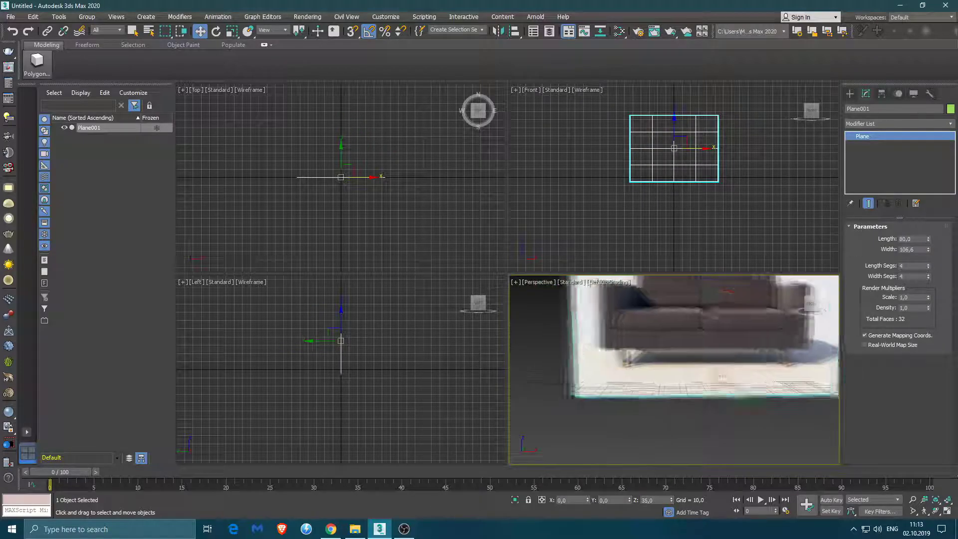
{"action": "left_click_drag", "start_coordinate": [748, 292], "coordinate": [748, 308]}
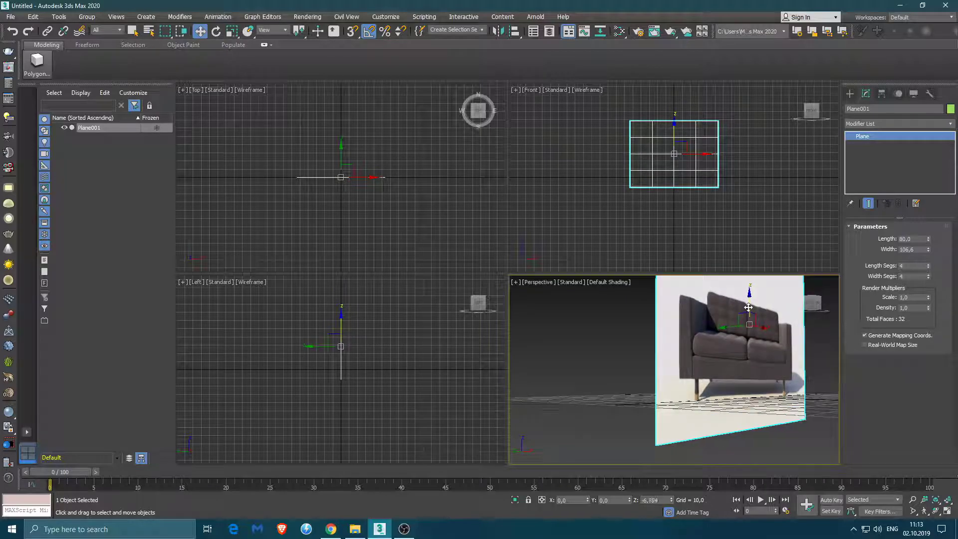
{"action": "scroll", "coordinate": [745, 325], "scroll_direction": "up", "scroll_amount": 2}
{"action": "scroll", "coordinate": [744, 334], "scroll_direction": "up", "scroll_amount": 2}
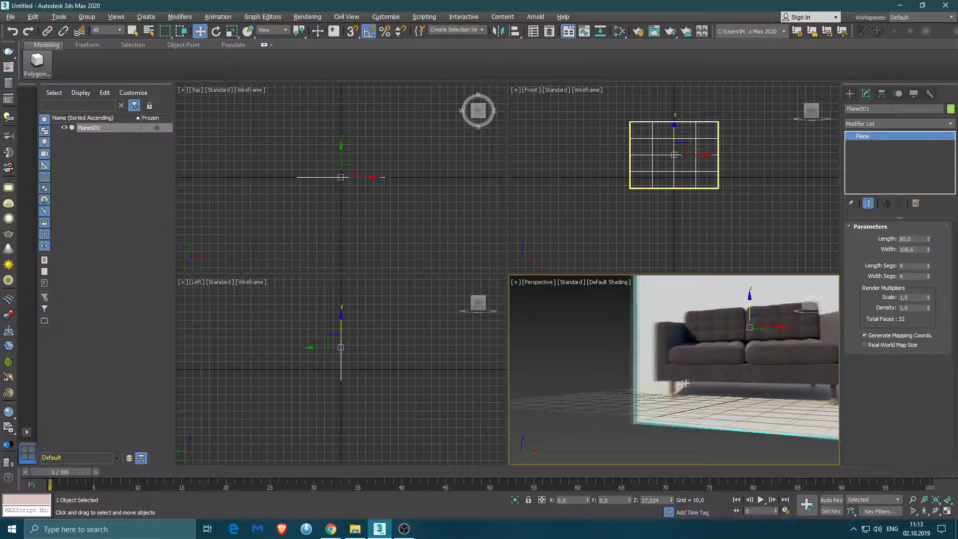
{"action": "scroll", "coordinate": [741, 343], "scroll_direction": "up", "scroll_amount": 1}
{"action": "type", "text": "30"}
{"action": "key", "text": "Return"}
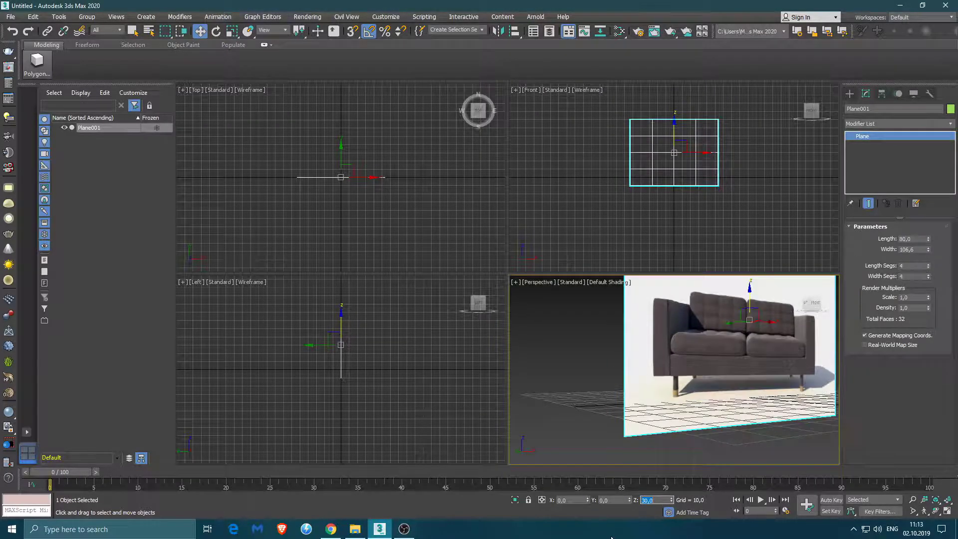
{"action": "type", "text": "28"}
{"action": "key", "text": "Return"}
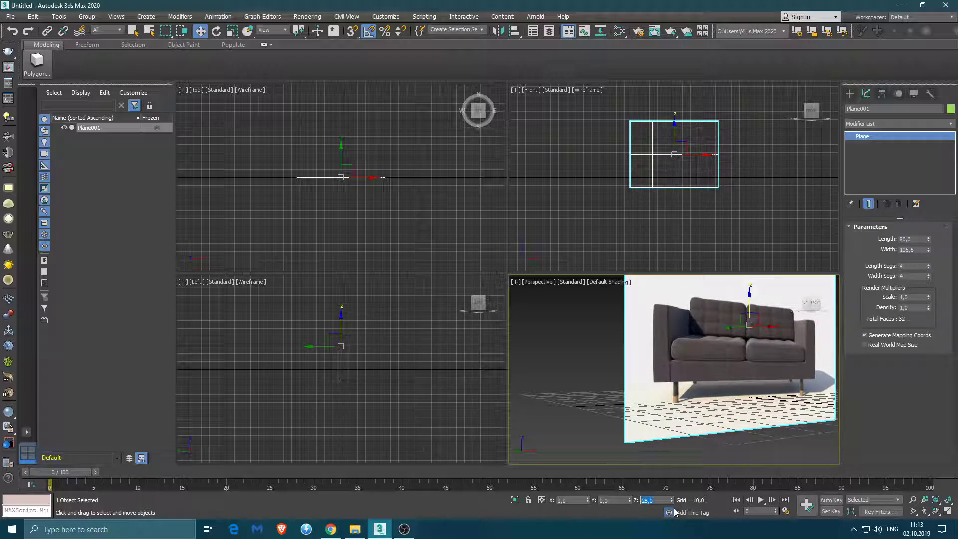
- Move the photo plane back along Y to 73,657
{"action": "scroll", "coordinate": [605, 443], "scroll_direction": "up", "scroll_amount": 5}
{"action": "scroll", "coordinate": [729, 401], "scroll_direction": "down", "scroll_amount": 6}
{"action": "left_click_drag", "start_coordinate": [728, 401], "coordinate": [724, 359]}
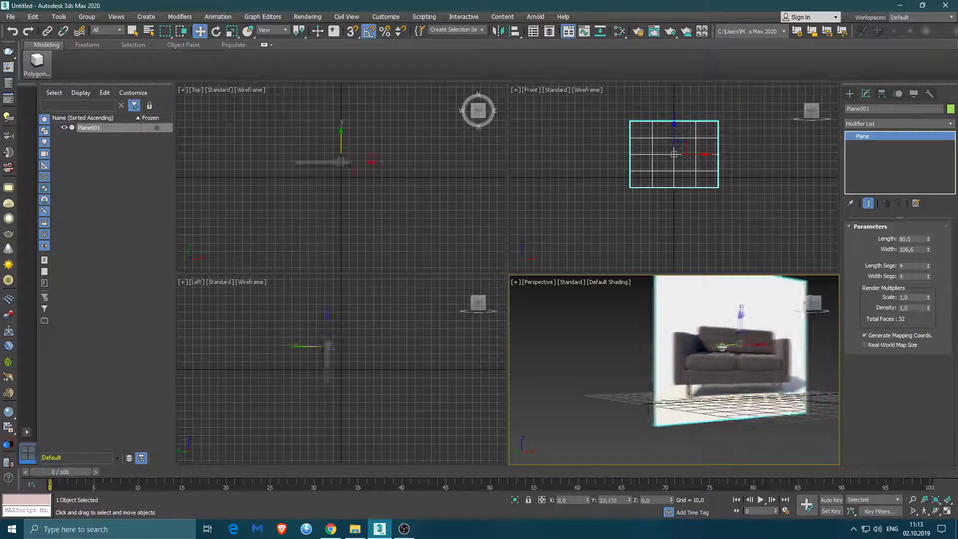
{"action": "middle_click_drag", "start_coordinate": [723, 359], "coordinate": [688, 369], "text": "alt"}
{"action": "right_click", "coordinate": [683, 366]}
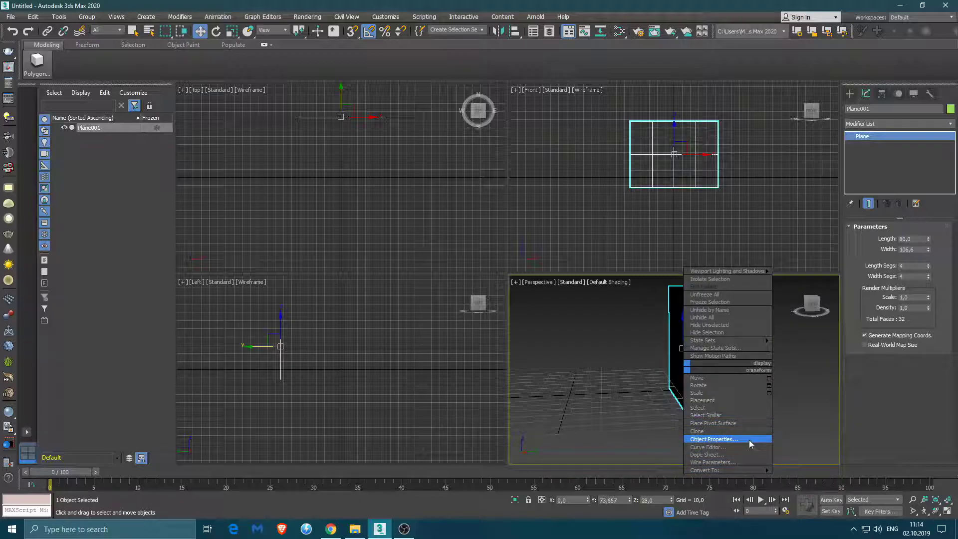
- Confirm Plane001's Object Properties, face the sofa photo, and choose the Box primitive
{"action": "left_click", "coordinate": [749, 438]}
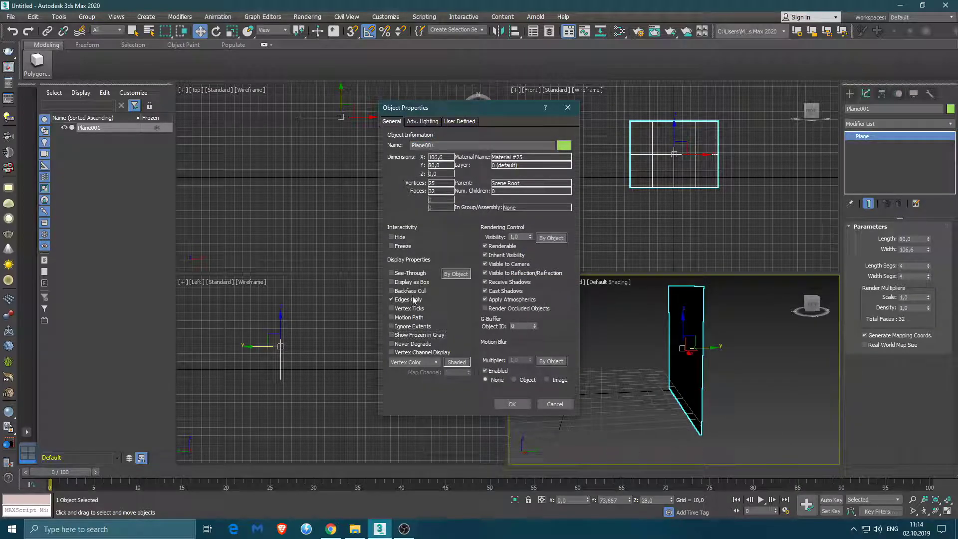
{"action": "left_click", "coordinate": [506, 402]}
{"action": "mouse_move", "coordinate": [651, 383]}
{"action": "middle_mouse_down", "text": "alt"}
{"action": "mouse_move", "coordinate": [739, 365]}
{"action": "mouse_move", "coordinate": [667, 365]}
{"action": "middle_mouse_up", "text": "alt"}
{"action": "scroll", "coordinate": [698, 367], "scroll_direction": "up", "scroll_amount": 3}
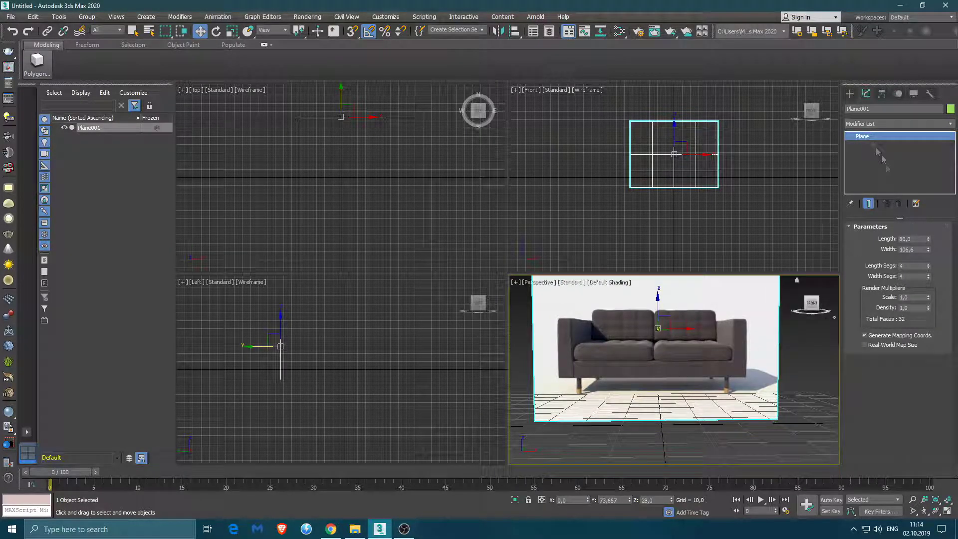
{"action": "left_click", "coordinate": [850, 93]}
{"action": "left_click", "coordinate": [878, 153]}
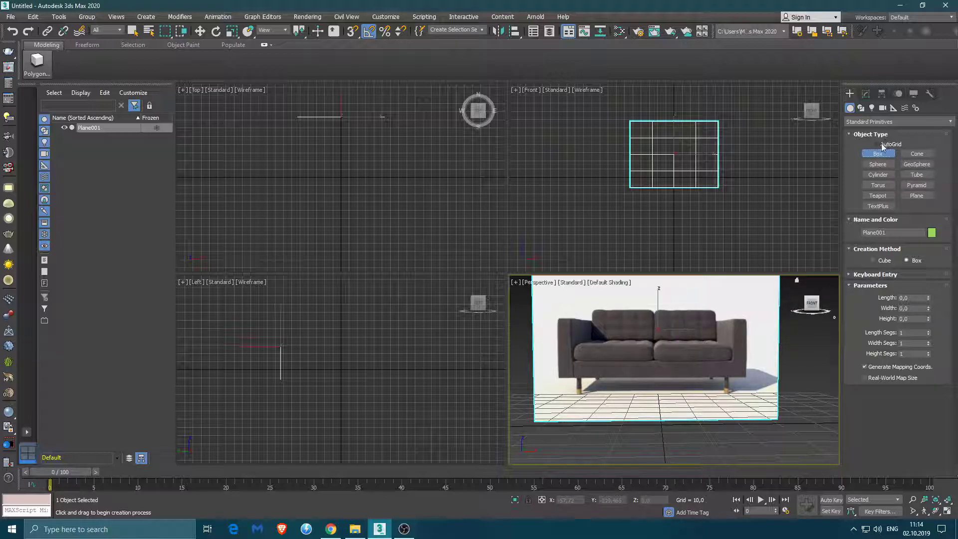
- Show the Front view in Default Shading, maximized, and draw a box over the sofa's left arm
{"action": "middle_click_drag", "start_coordinate": [559, 319], "coordinate": [584, 325]}
{"action": "left_click", "coordinate": [588, 90]}
{"action": "left_click", "coordinate": [621, 100]}
{"action": "key", "text": "alt+w"}
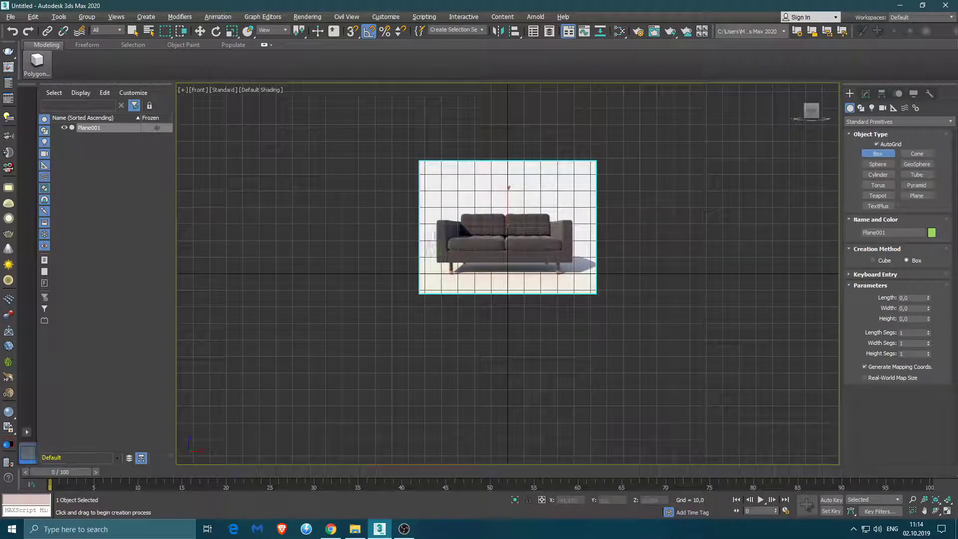
{"action": "scroll", "coordinate": [446, 244], "scroll_direction": "up", "scroll_amount": 5}
{"action": "left_click_drag", "start_coordinate": [422, 188], "coordinate": [449, 307]}
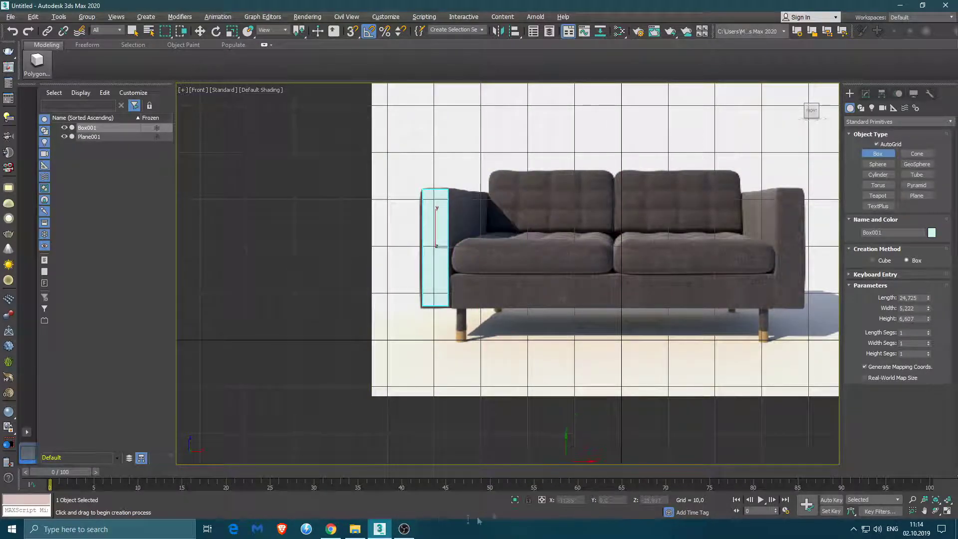
{"action": "key", "text": "alt+w"}
- Set the arm box height to 50 and Shift-drag a copy to the right arm
{"action": "middle_click_drag", "start_coordinate": [633, 379], "coordinate": [697, 365], "text": "alt"}
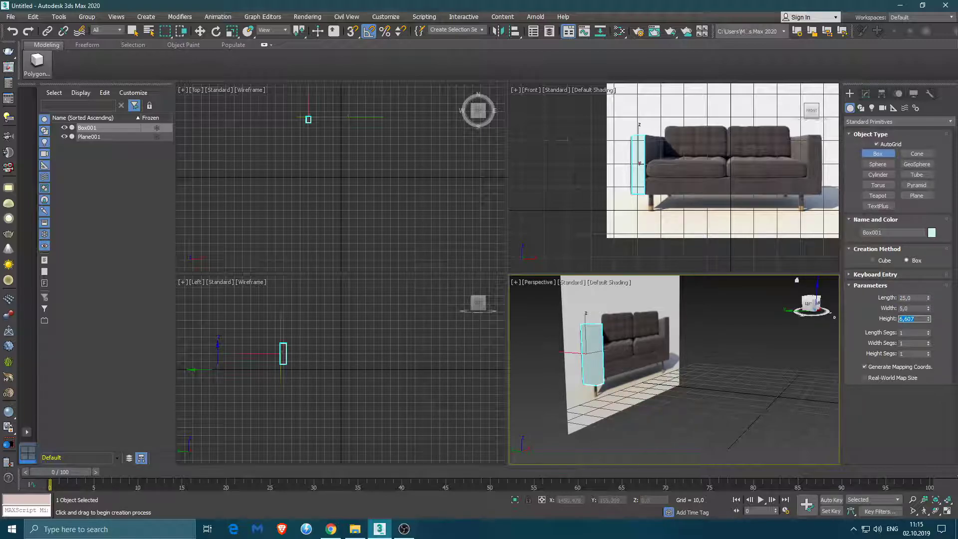
{"action": "type", "text": "50"}
{"action": "key", "text": "Return"}
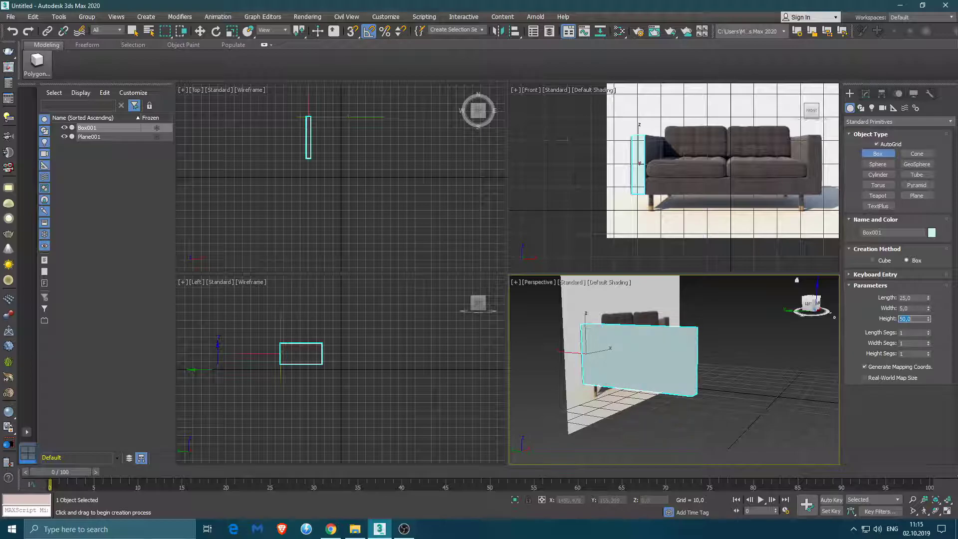
{"action": "mouse_move", "coordinate": [698, 374]}
{"action": "middle_mouse_down", "text": "alt"}
{"action": "mouse_move", "coordinate": [589, 363]}
{"action": "mouse_move", "coordinate": [672, 385]}
{"action": "mouse_move", "coordinate": [648, 379]}
{"action": "middle_mouse_up", "text": "alt"}
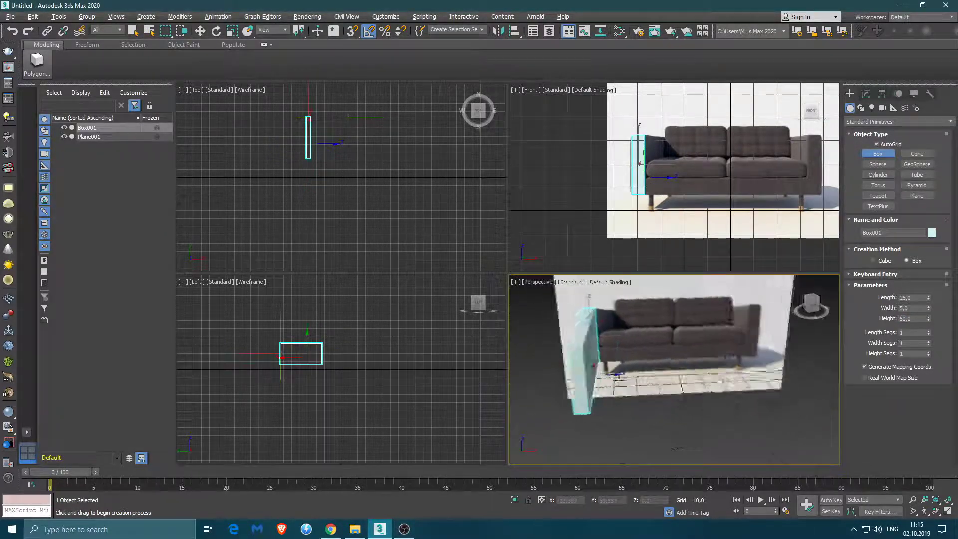
{"action": "key", "text": "w"}
{"action": "left_click_drag", "start_coordinate": [662, 164], "coordinate": [841, 185], "text": "shift"}
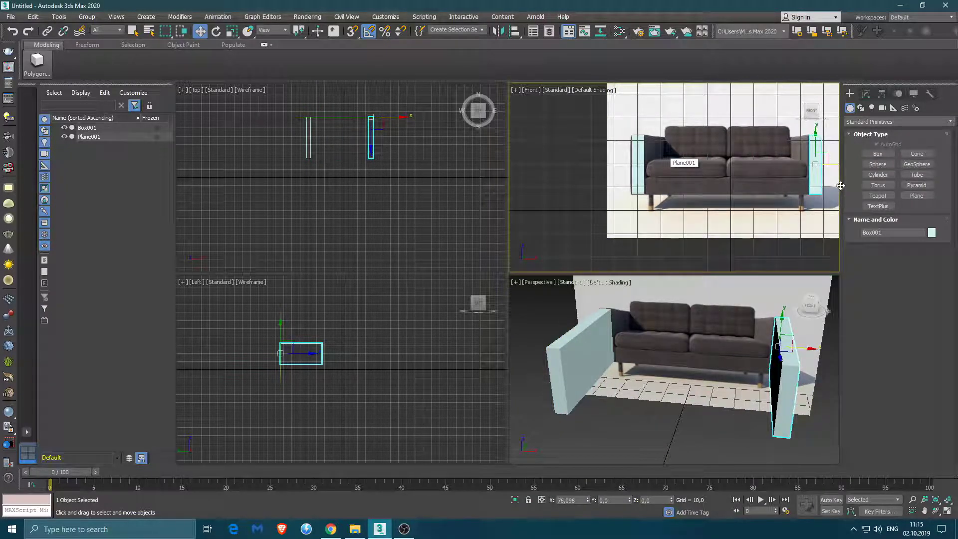
- Confirm the clone and place the left arm Box001 at X −40, Y 0
{"action": "left_click", "coordinate": [475, 309]}
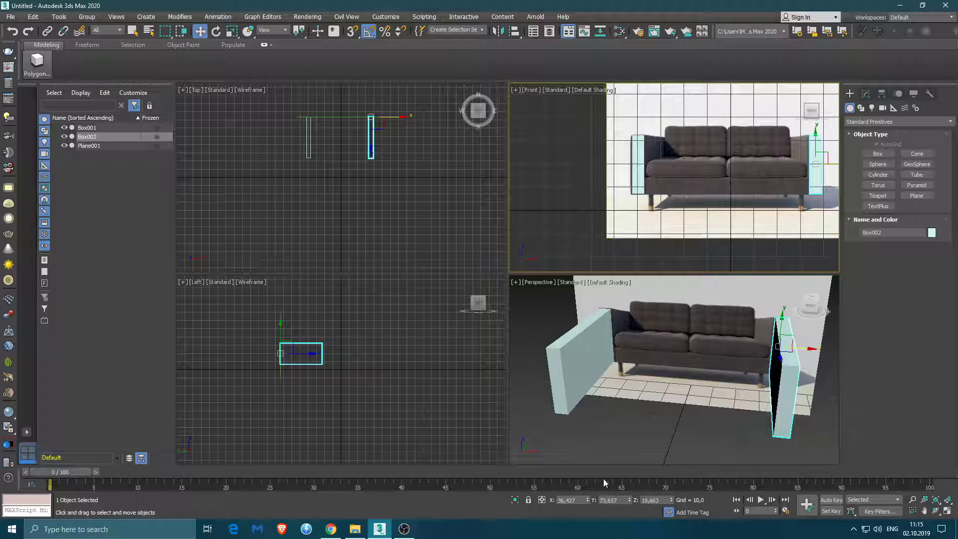
{"action": "left_click", "coordinate": [588, 359]}
{"action": "right_click", "coordinate": [629, 499]}
{"action": "double_click", "coordinate": [559, 500]}
{"action": "type", "text": "-40"}
{"action": "key", "text": "Return"}
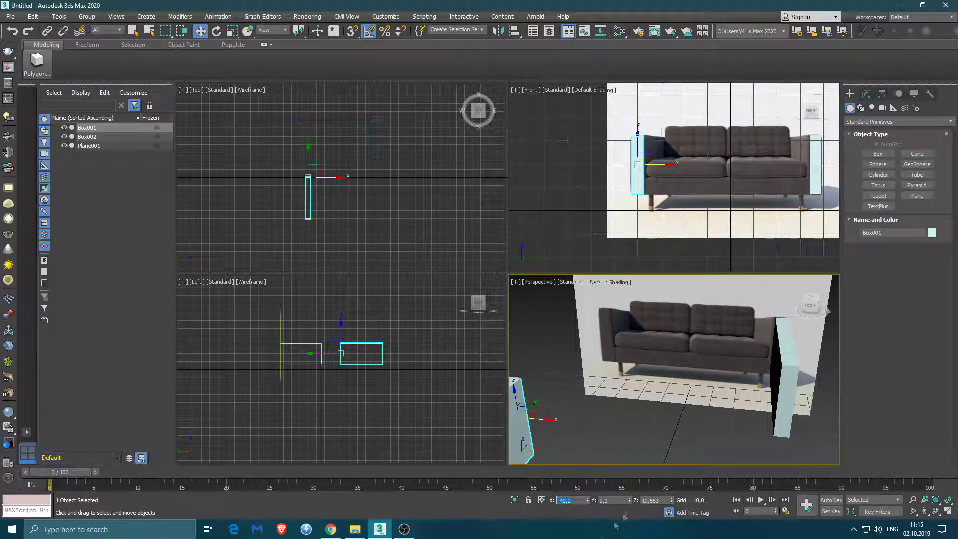
- Place the right arm Box002 at X 40, Y 0 and nudge the reference plane slightly
{"action": "left_click", "coordinate": [785, 379]}
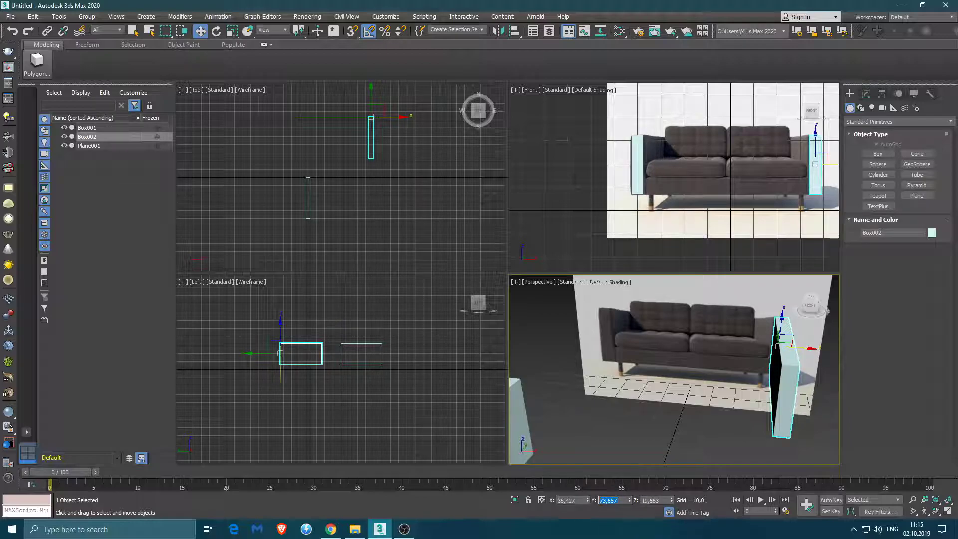
{"action": "type", "text": "0"}
{"action": "key", "text": "Return"}
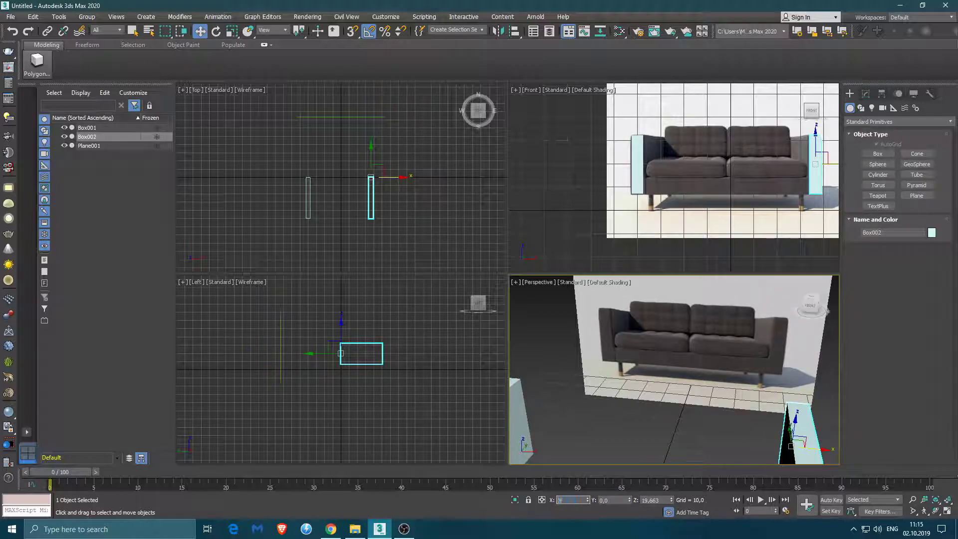
{"action": "type", "text": "40"}
{"action": "key", "text": "Return"}
{"action": "scroll", "coordinate": [681, 393], "scroll_direction": "down", "scroll_amount": 5}
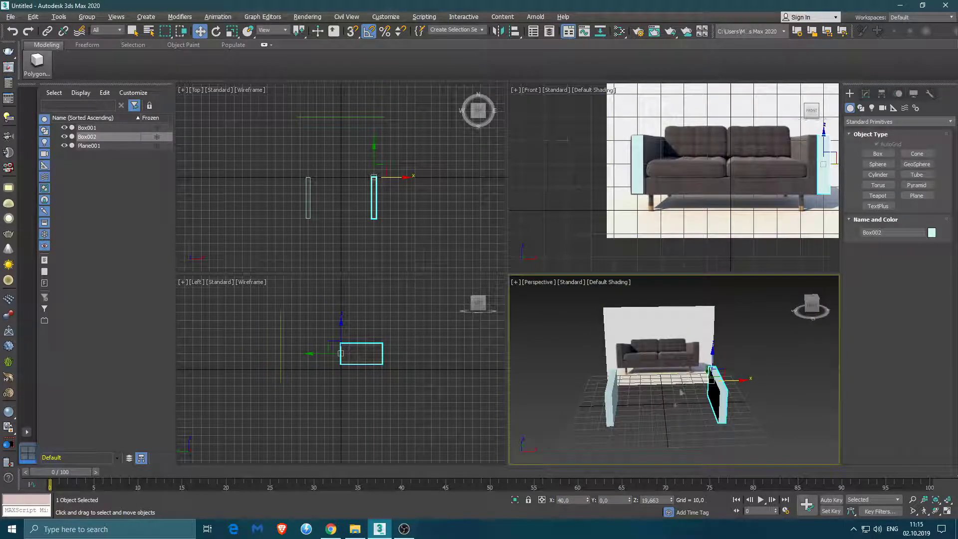
{"action": "middle_click_drag", "start_coordinate": [660, 428], "coordinate": [661, 410], "text": "alt"}
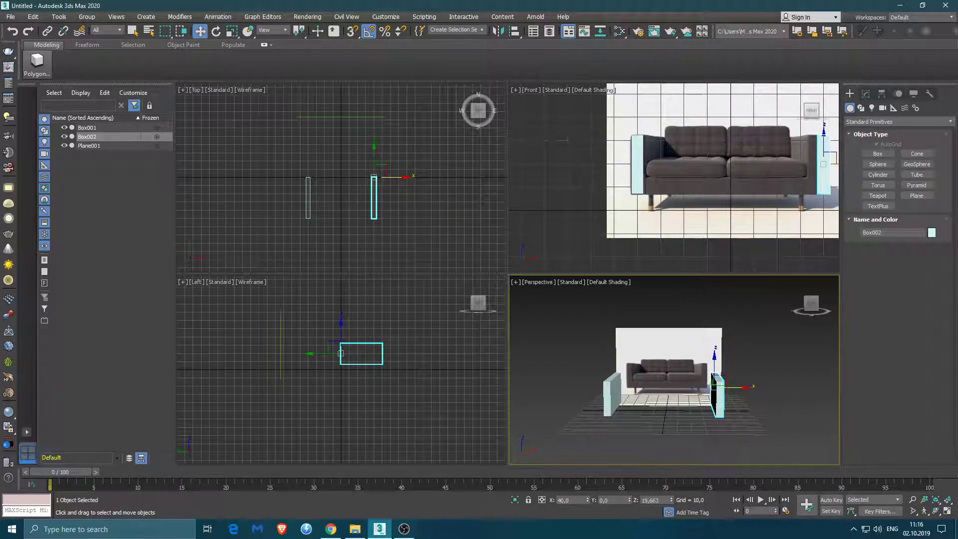
{"action": "left_click", "coordinate": [754, 145]}
{"action": "left_click_drag", "start_coordinate": [753, 145], "coordinate": [755, 145]}
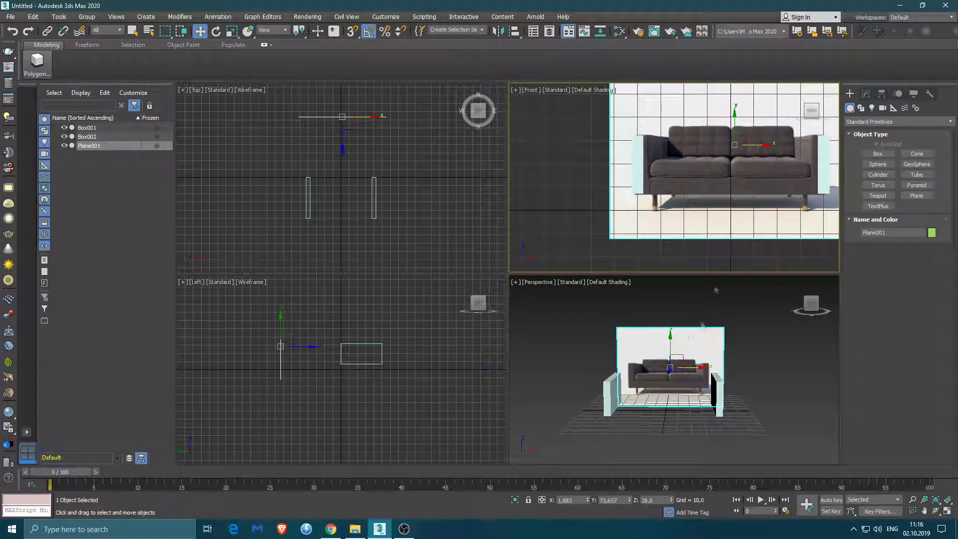
{"action": "middle_click_drag", "start_coordinate": [668, 379], "coordinate": [649, 384], "text": "alt"}
- Set the Width of both arm boxes to 10
{"action": "left_click", "coordinate": [610, 431]}
{"action": "left_click", "coordinate": [865, 94]}
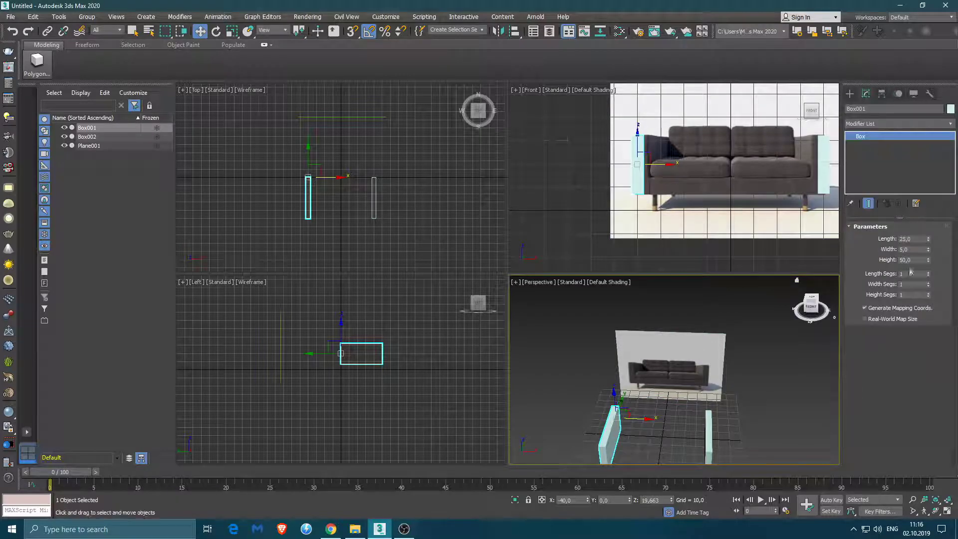
{"action": "type", "text": "10"}
{"action": "key", "text": "Return"}
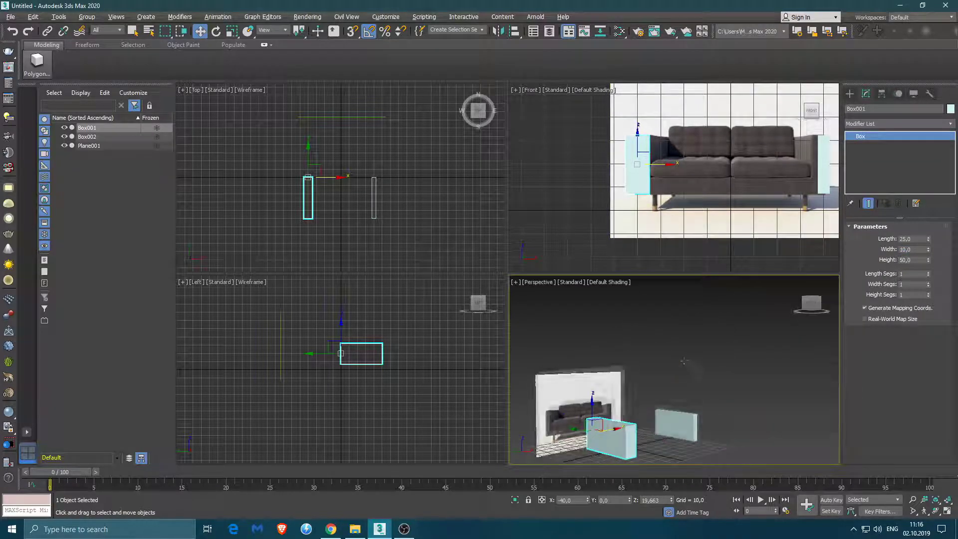
{"action": "middle_click_drag", "start_coordinate": [723, 379], "coordinate": [778, 374], "text": "alt"}
{"action": "left_click", "coordinate": [716, 399]}
{"action": "key", "text": "Tab"}
{"action": "type", "text": "10"}
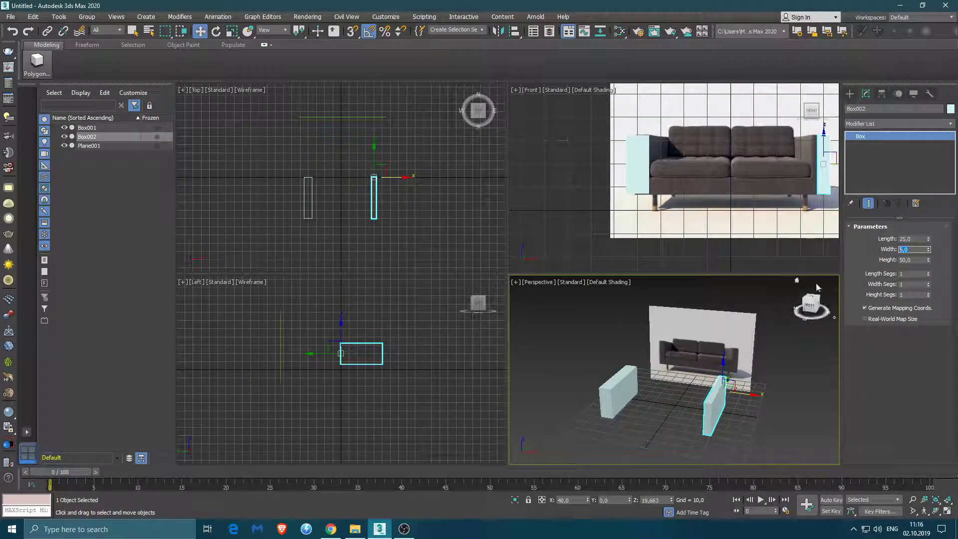
{"action": "key", "text": "Return"}
- Reset the Front view and orbit the perspective view to check both arms
{"action": "middle_click_drag", "start_coordinate": [673, 200], "coordinate": [703, 203], "text": "alt"}
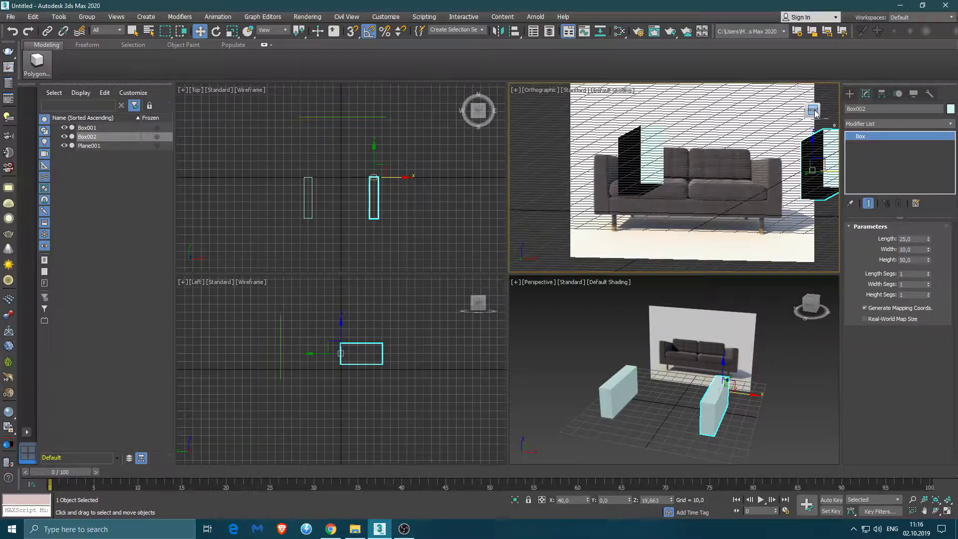
{"action": "left_click", "coordinate": [813, 110]}
{"action": "middle_click_drag", "start_coordinate": [668, 389], "coordinate": [632, 400], "text": "alt"}
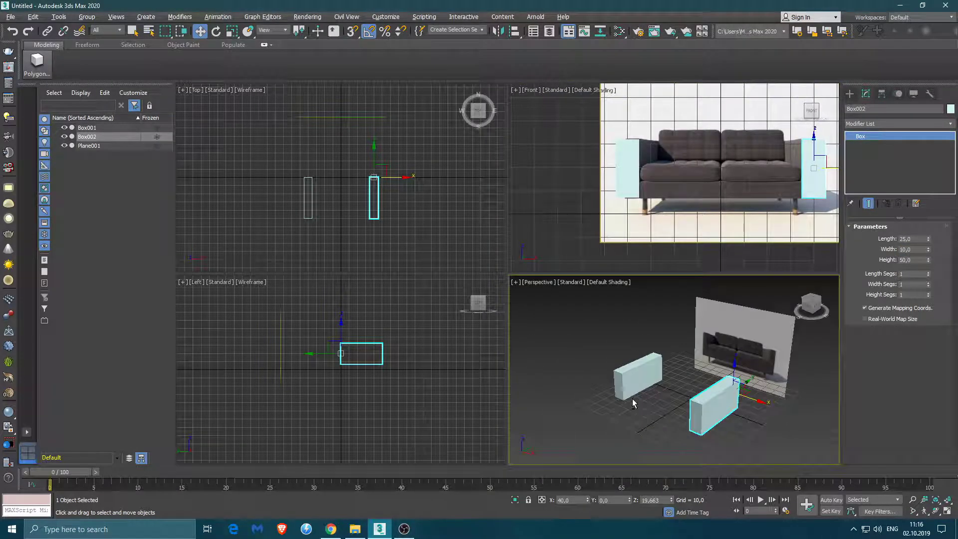
{"action": "left_click", "coordinate": [849, 95]}
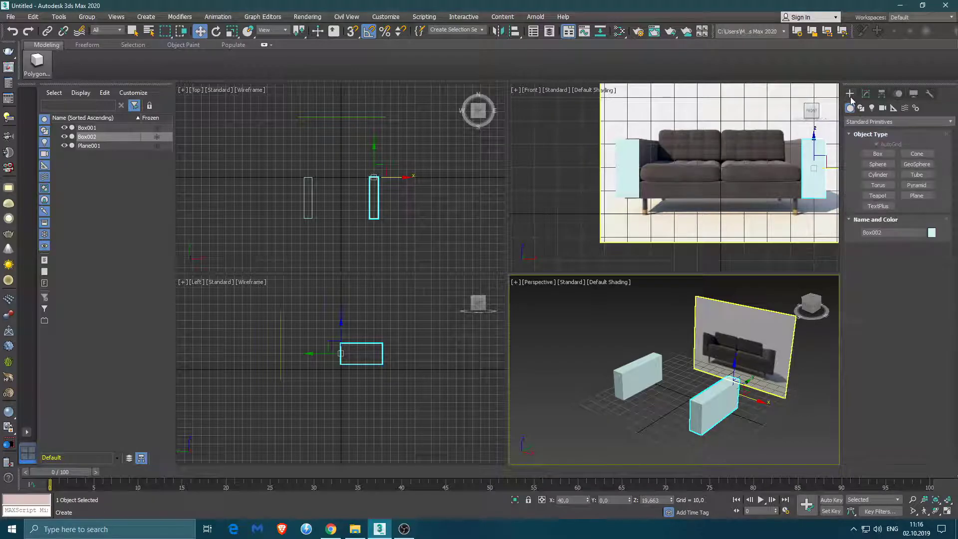
- Draw a base box Box003 and move it between the two arms
{"action": "left_click", "coordinate": [878, 153]}
{"action": "left_click_drag", "start_coordinate": [640, 183], "coordinate": [801, 198]}
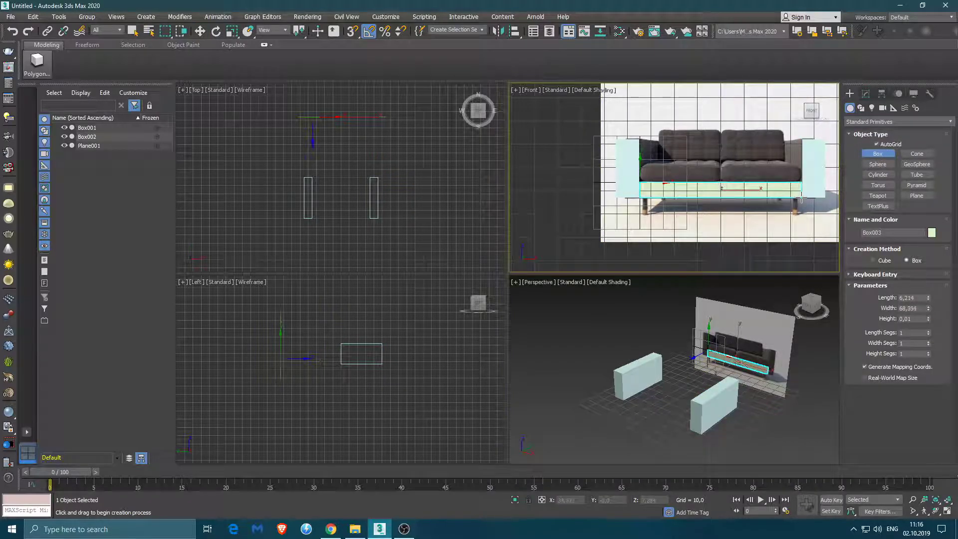
{"action": "left_click", "coordinate": [754, 354]}
{"action": "key", "text": "w"}
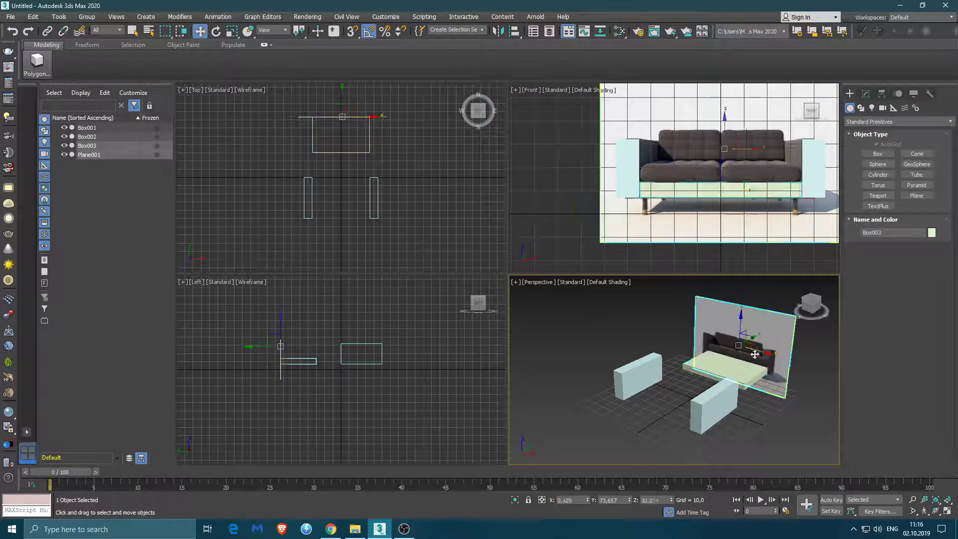
{"action": "left_click_drag", "start_coordinate": [755, 354], "coordinate": [702, 380]}
- Zero the base box's X and Y positions and view the sofa from the front
{"action": "scroll", "coordinate": [387, 255], "scroll_direction": "up", "scroll_amount": 3}
{"action": "scroll", "coordinate": [346, 211], "scroll_direction": "up", "scroll_amount": 3}
{"action": "scroll", "coordinate": [340, 203], "scroll_direction": "up", "scroll_amount": 2}
{"action": "right_click", "coordinate": [629, 501]}
{"action": "right_click", "coordinate": [587, 501]}
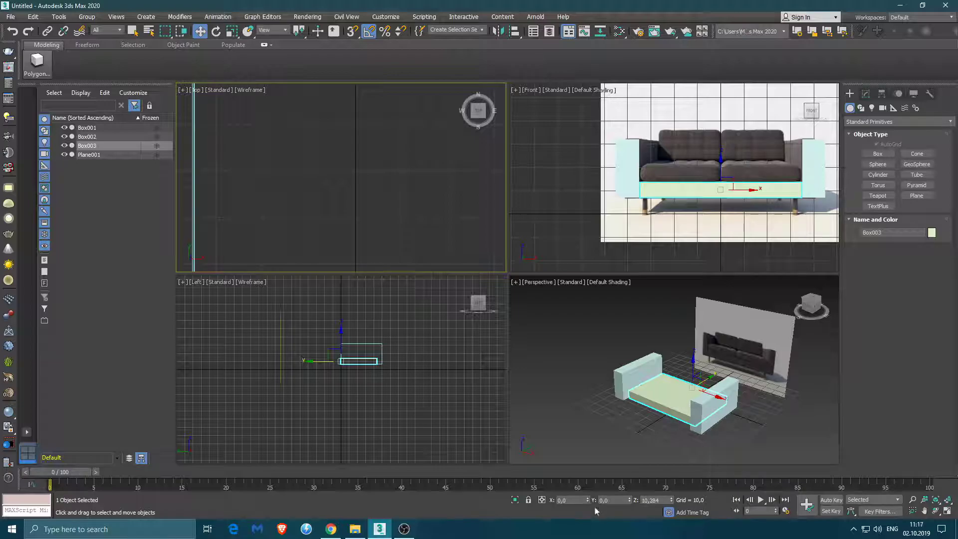
{"action": "left_click", "coordinate": [806, 309]}
{"action": "scroll", "coordinate": [706, 394], "scroll_direction": "up", "scroll_amount": 5}
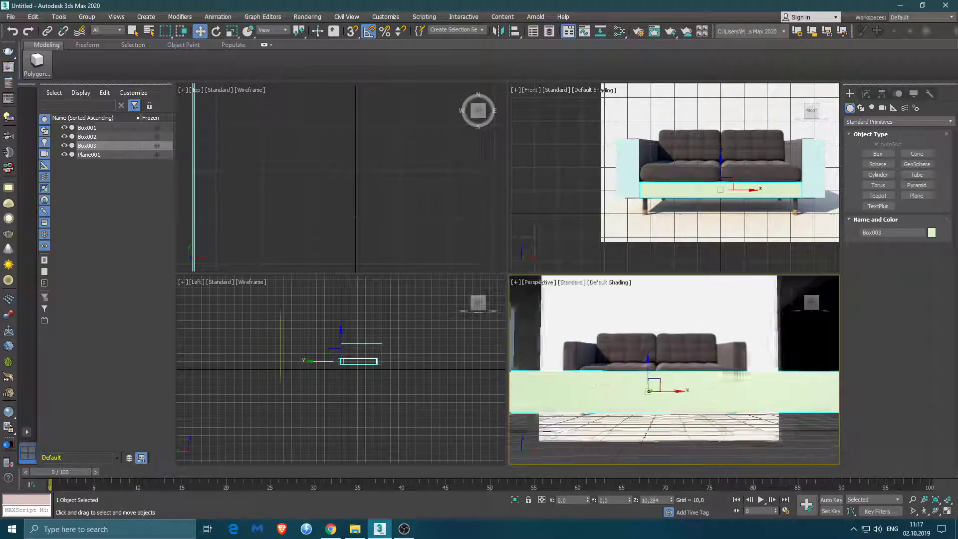
- Select the arm boxes and base box in turn, panning to centre the sofa
{"action": "left_click", "coordinate": [521, 349]}
{"action": "scroll", "coordinate": [685, 382], "scroll_direction": "down", "scroll_amount": 1}
{"action": "left_click", "coordinate": [695, 390]}
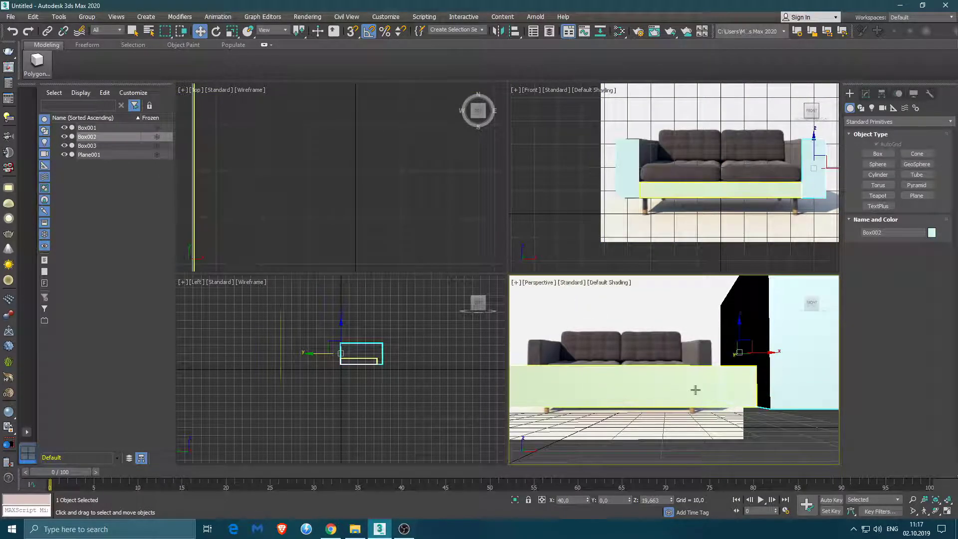
{"action": "middle_click_drag", "start_coordinate": [693, 390], "coordinate": [751, 392]}
{"action": "type", "text": "20"}
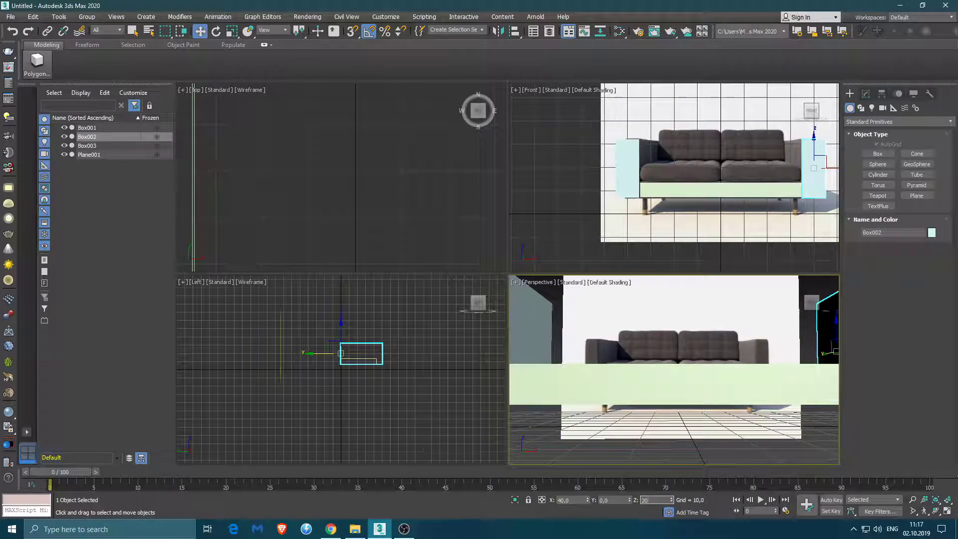
{"action": "left_click", "coordinate": [538, 368]}
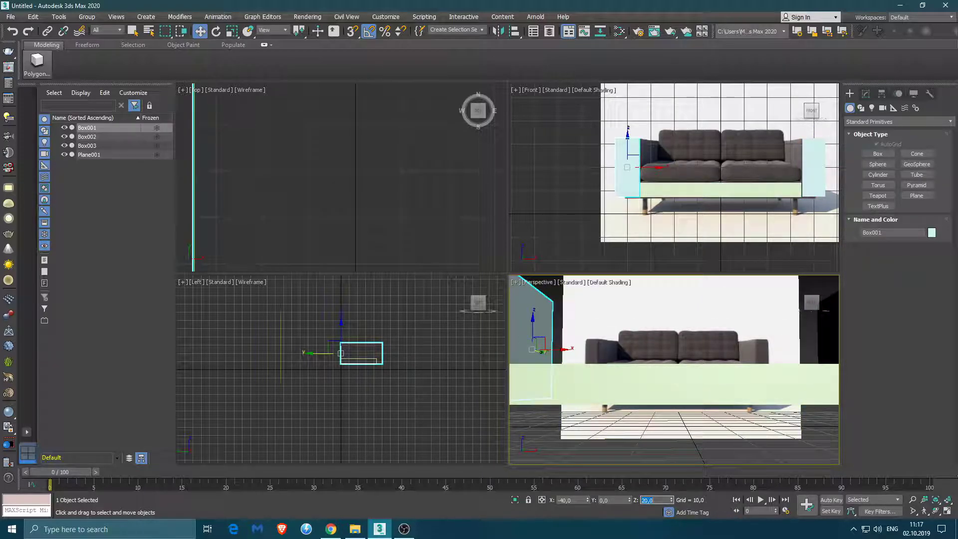
{"action": "left_click", "coordinate": [668, 394]}
{"action": "middle_click_drag", "start_coordinate": [669, 394], "coordinate": [726, 390]}
- Raise the base box to Z 11 and move it along Y to −6,366
{"action": "double_click", "coordinate": [648, 500]}
{"action": "type", "text": "11"}
{"action": "key", "text": "Return"}
{"action": "middle_click_drag", "start_coordinate": [723, 379], "coordinate": [799, 387], "text": "alt"}
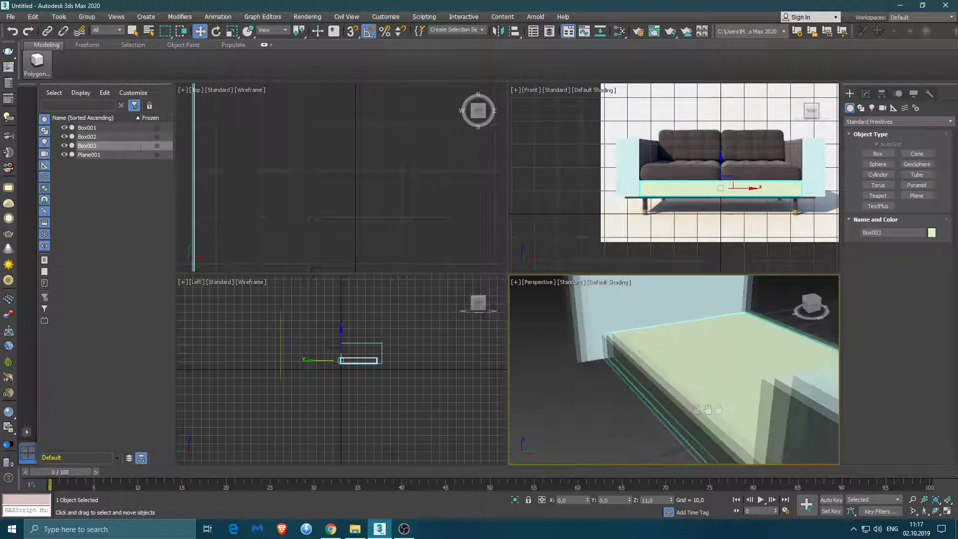
{"action": "left_click_drag", "start_coordinate": [799, 387], "coordinate": [748, 387]}
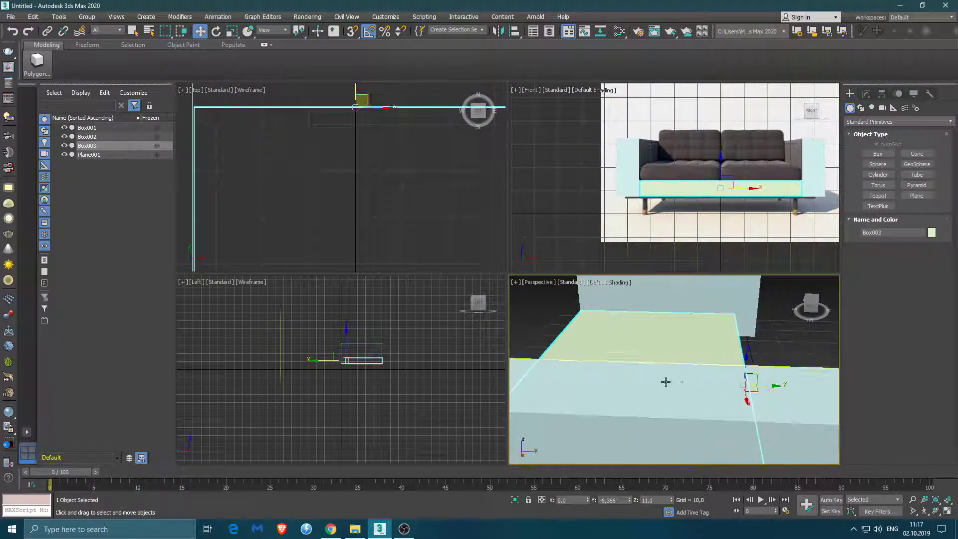
{"action": "left_click", "coordinate": [797, 280]}
- Set the base box Length to 5 for a 70 × 43 slab, then rotate an upright copy
{"action": "left_click", "coordinate": [867, 93]}
{"action": "type", "text": "43"}
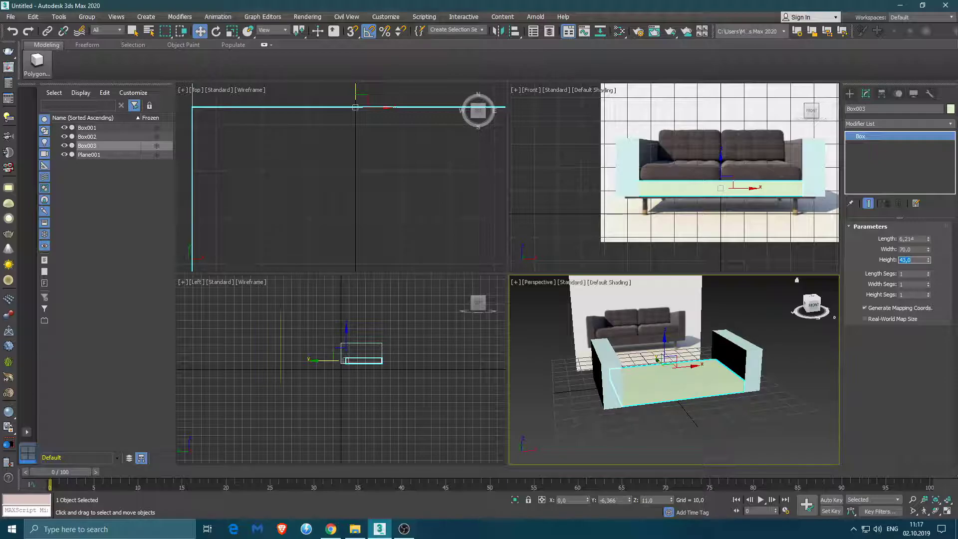
{"action": "middle_click_drag", "start_coordinate": [657, 359], "coordinate": [647, 375], "text": "alt"}
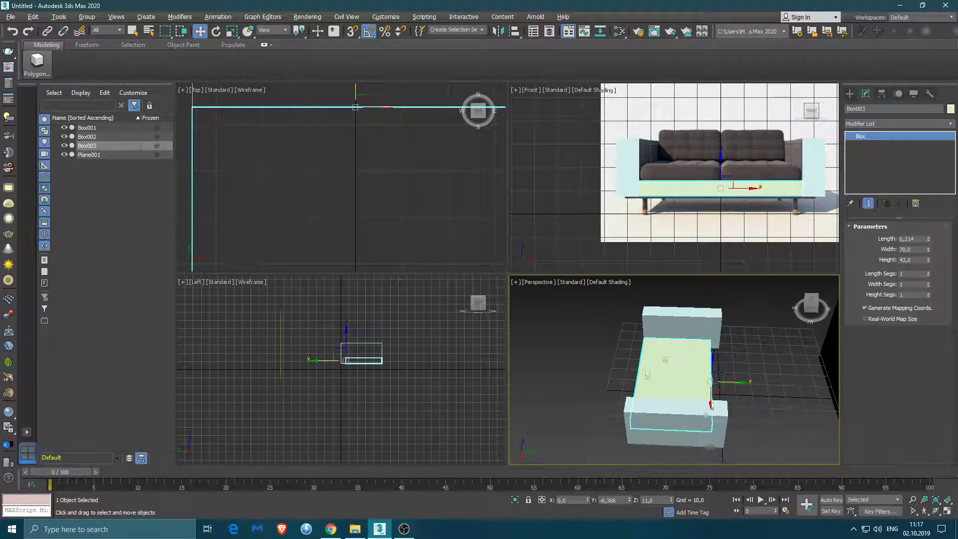
{"action": "type", "text": "5"}
{"action": "key", "text": "Return"}
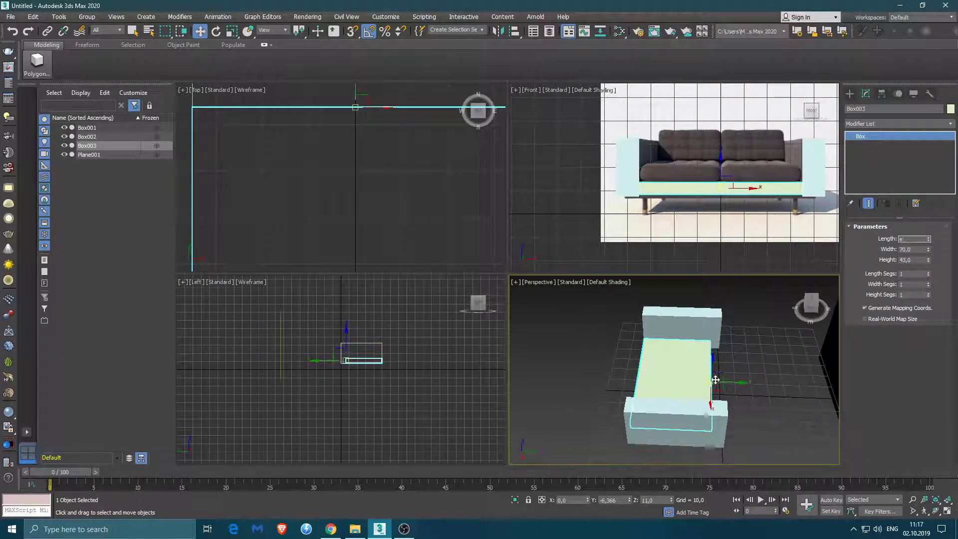
{"action": "key", "text": "e"}
{"action": "left_click_drag", "start_coordinate": [733, 394], "coordinate": [748, 370]}
- Clone the base upright as back panel Box004 and rotate it into place at the rear
{"action": "left_click", "coordinate": [486, 306]}
{"action": "mouse_move", "coordinate": [724, 379]}
{"action": "middle_mouse_down", "text": "alt"}
{"action": "mouse_move", "coordinate": [801, 369]}
{"action": "mouse_move", "coordinate": [748, 379]}
{"action": "middle_mouse_up", "text": "alt"}
{"action": "key", "text": "w"}
{"action": "left_click_drag", "start_coordinate": [352, 349], "coordinate": [367, 345]}
{"action": "scroll", "coordinate": [367, 345], "scroll_direction": "up", "scroll_amount": 5}
{"action": "middle_click_drag", "start_coordinate": [369, 377], "coordinate": [365, 427]}
{"action": "key", "text": "e"}
{"action": "left_click_drag", "start_coordinate": [372, 419], "coordinate": [374, 436]}
{"action": "key", "text": "w"}
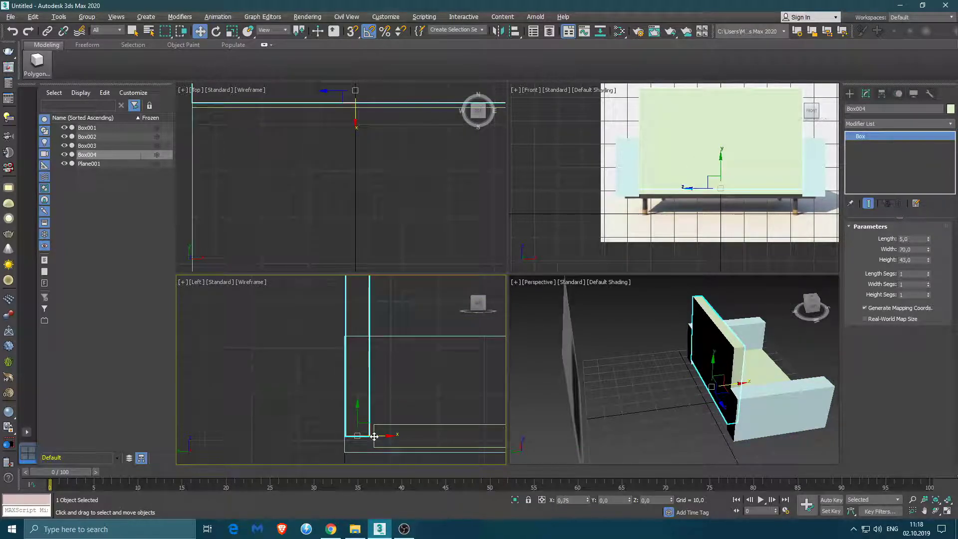
{"action": "scroll", "coordinate": [384, 436], "scroll_direction": "down", "scroll_amount": 3}
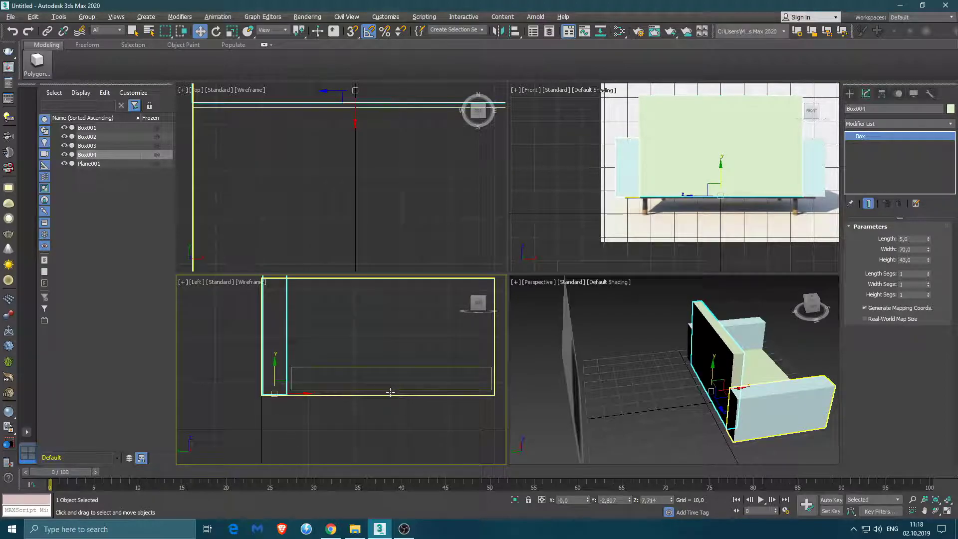
- Lower the base to the floor and slide it back against the back panel
{"action": "left_click", "coordinate": [302, 373]}
{"action": "scroll", "coordinate": [303, 373], "scroll_direction": "up", "scroll_amount": 3}
{"action": "left_click_drag", "start_coordinate": [317, 303], "coordinate": [318, 320]}
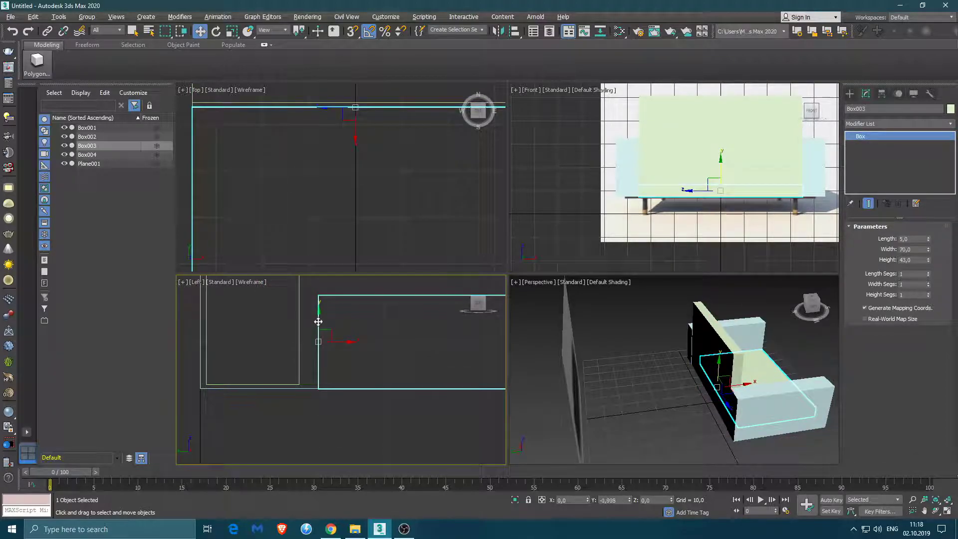
{"action": "left_click", "coordinate": [300, 346]}
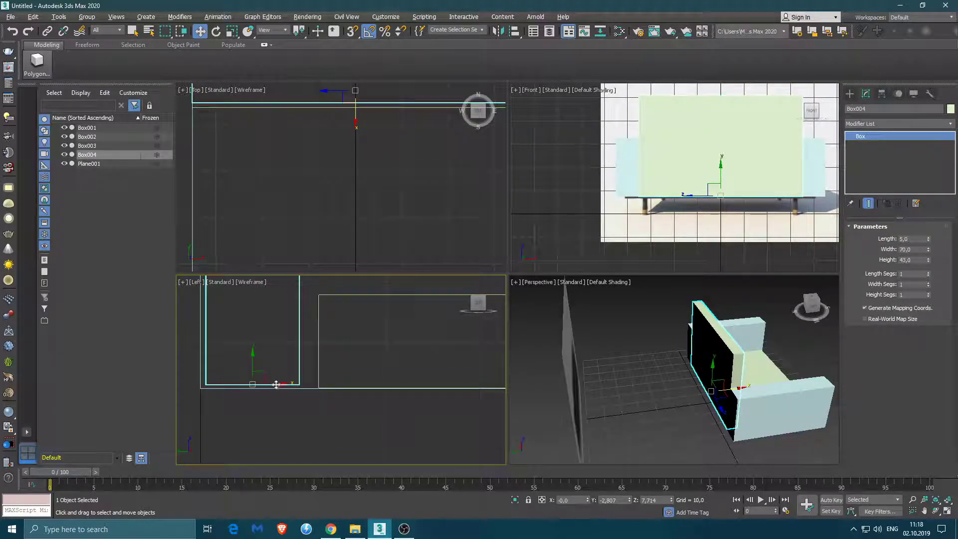
{"action": "left_click_drag", "start_coordinate": [276, 384], "coordinate": [272, 385]}
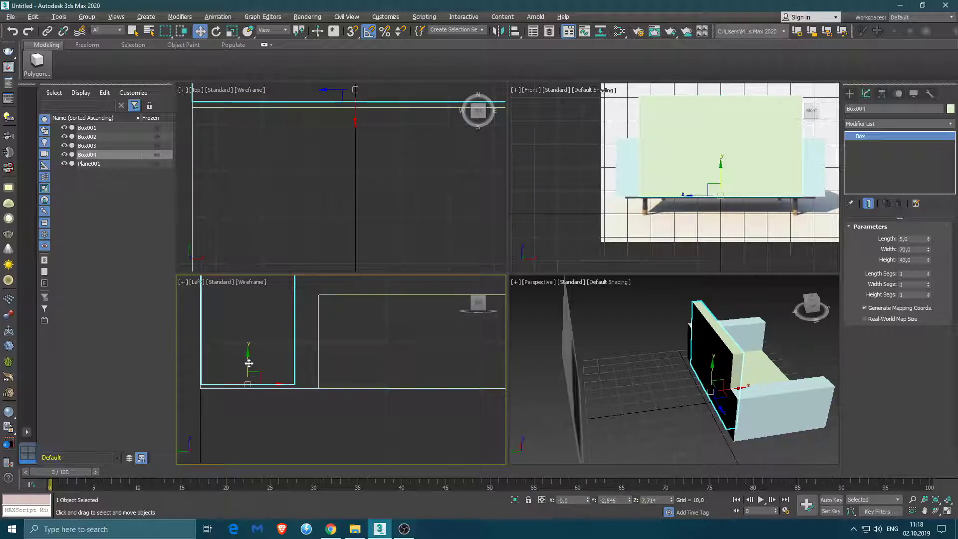
{"action": "left_click", "coordinate": [368, 385]}
{"action": "left_click_drag", "start_coordinate": [342, 342], "coordinate": [318, 342]}
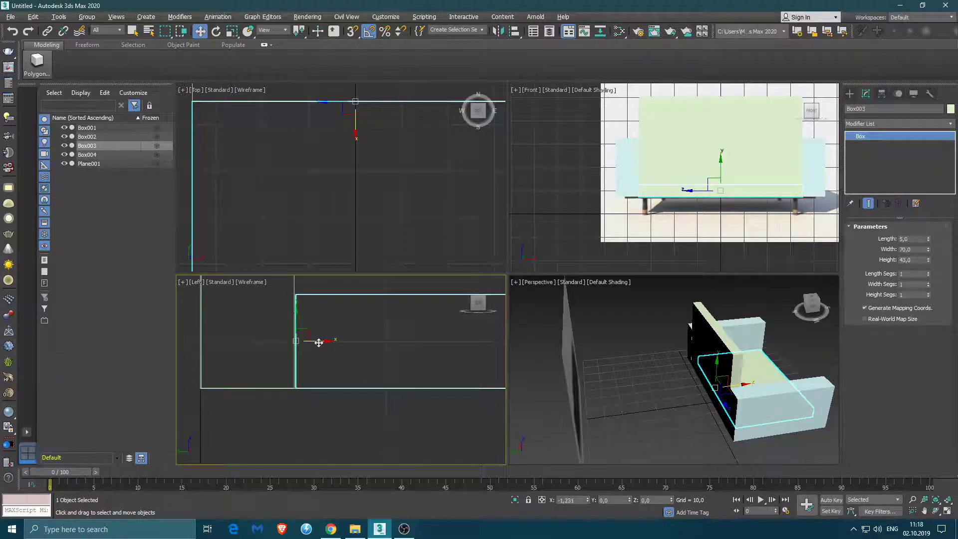
- Set the seat base Height to 45
{"action": "scroll", "coordinate": [319, 343], "scroll_direction": "down", "scroll_amount": 5}
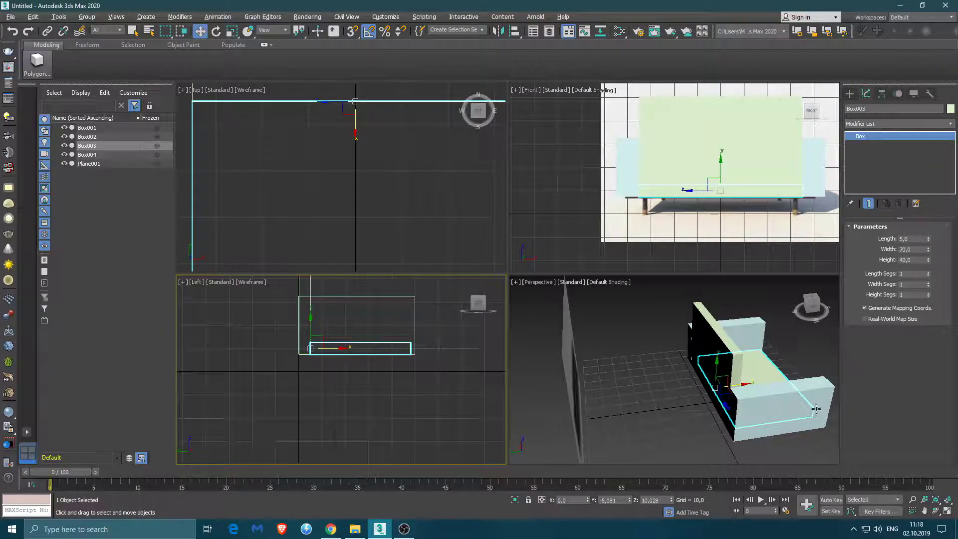
{"action": "scroll", "coordinate": [814, 411], "scroll_direction": "up", "scroll_amount": 3}
{"action": "scroll", "coordinate": [814, 411], "scroll_direction": "up", "scroll_amount": 3}
{"action": "scroll", "coordinate": [814, 411], "scroll_direction": "up", "scroll_amount": 3}
{"action": "type", "text": "45"}
{"action": "key", "text": "Return"}
- Resize the back panel Box004 to Width 70 and Height 25
{"action": "scroll", "coordinate": [680, 377], "scroll_direction": "up", "scroll_amount": 3}
{"action": "scroll", "coordinate": [679, 377], "scroll_direction": "up", "scroll_amount": 3}
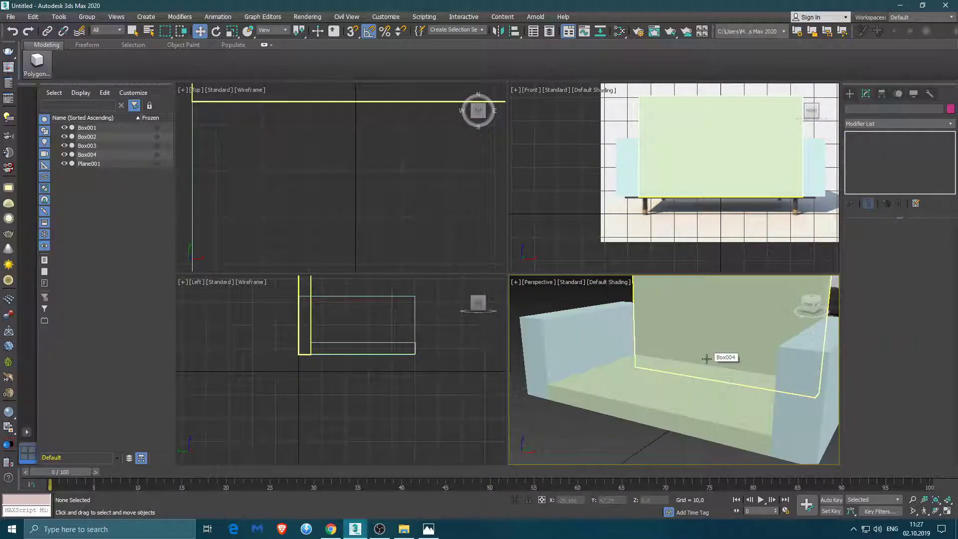
{"action": "mouse_move", "coordinate": [706, 359]}
{"action": "middle_mouse_down", "text": "alt"}
{"action": "mouse_move", "coordinate": [633, 375]}
{"action": "mouse_move", "coordinate": [644, 384]}
{"action": "middle_mouse_up", "text": "alt"}
{"action": "left_click", "coordinate": [644, 385]}
{"action": "left_click_drag", "start_coordinate": [929, 251], "coordinate": [928, 263]}
{"action": "left_click_drag", "start_coordinate": [928, 268], "coordinate": [929, 280]}
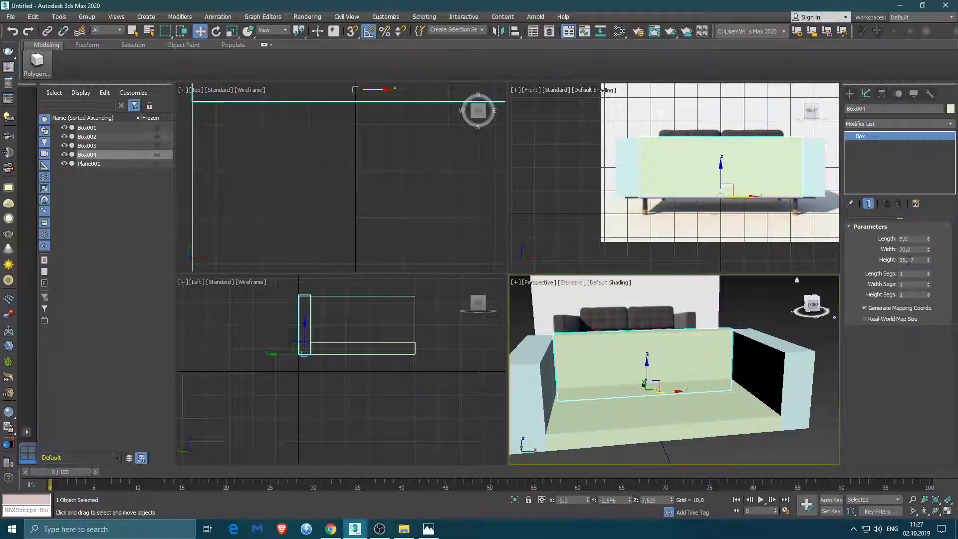
{"action": "type", "text": "25"}
{"action": "middle_click_drag", "start_coordinate": [649, 369], "coordinate": [688, 390], "text": "alt"}
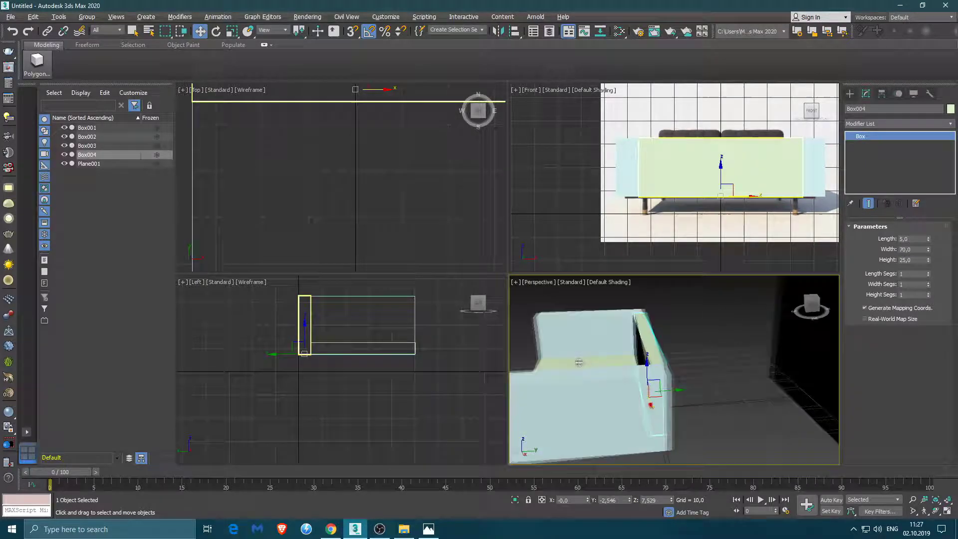
{"action": "left_click", "coordinate": [9, 17]}
{"action": "left_click", "coordinate": [35, 71]}
{"action": "left_click", "coordinate": [348, 83]}
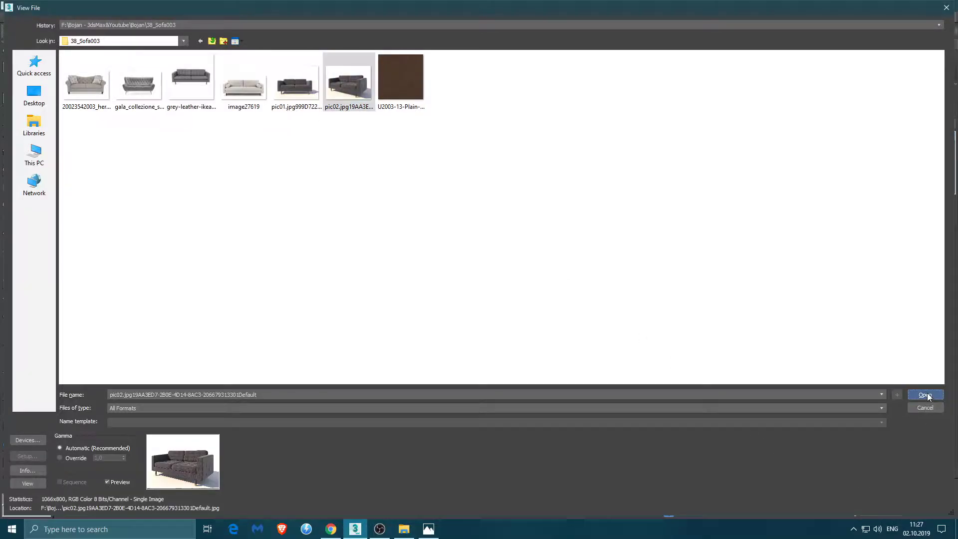
{"action": "left_click", "coordinate": [925, 394]}
{"action": "left_click_drag", "start_coordinate": [328, 49], "coordinate": [326, 48]}
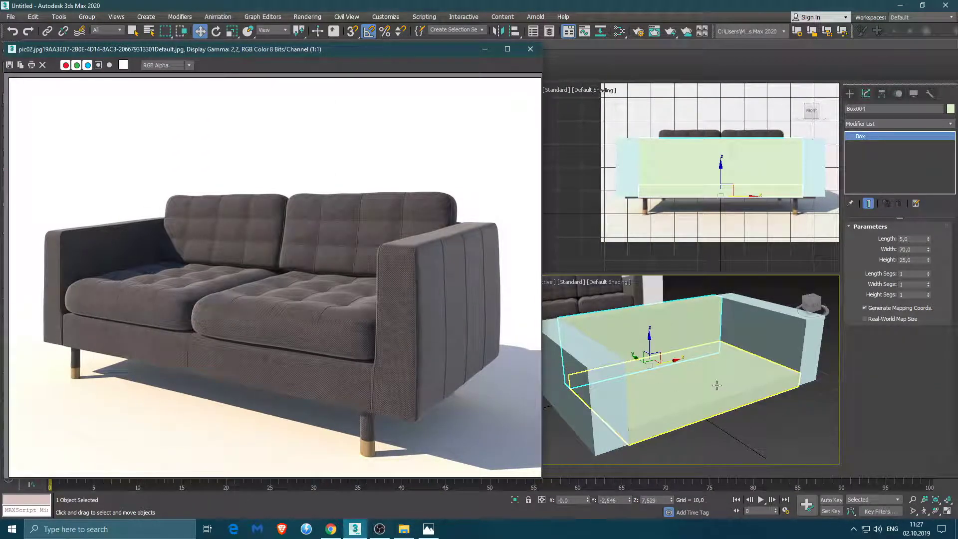
{"action": "middle_click_drag", "start_coordinate": [716, 385], "coordinate": [663, 413], "text": "alt"}
{"action": "left_click", "coordinate": [663, 413]}
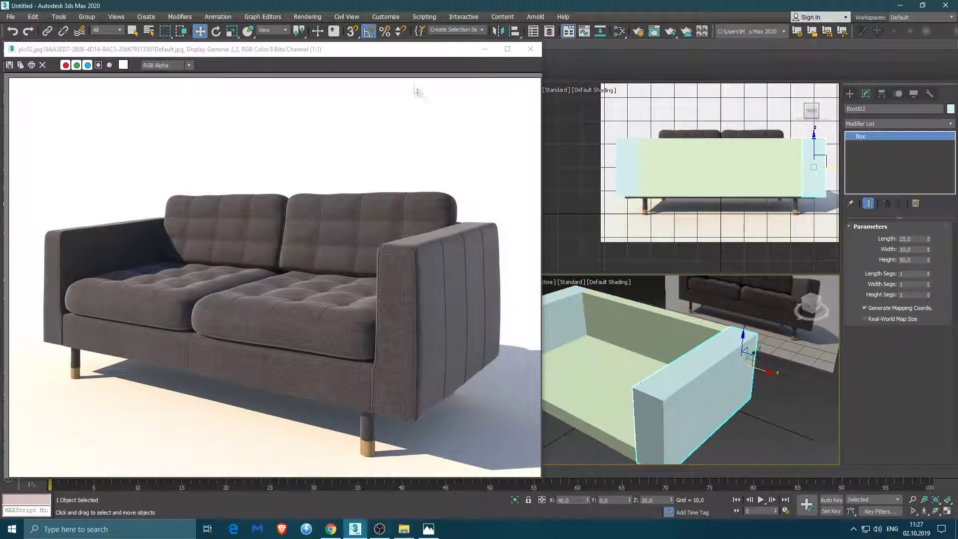
{"action": "left_click", "coordinate": [507, 49]}
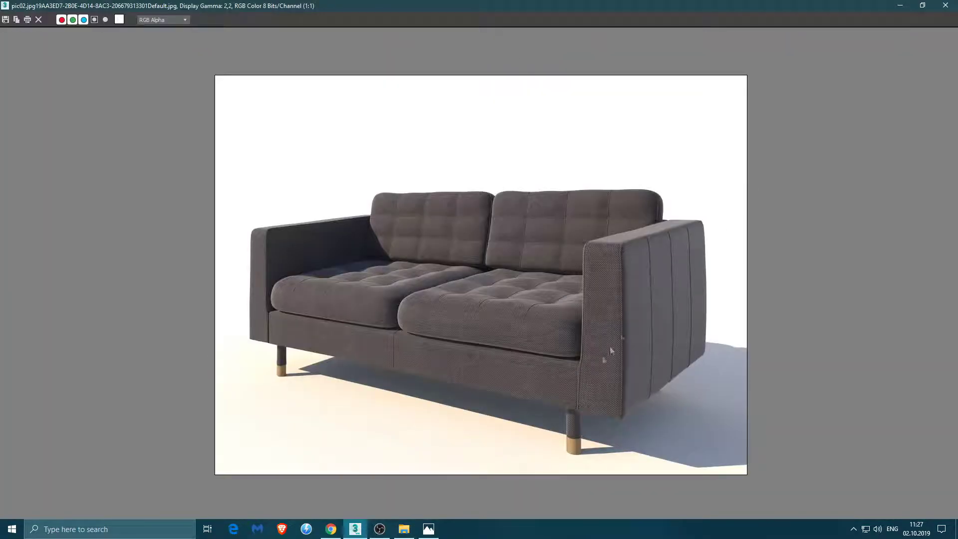
{"action": "left_click", "coordinate": [921, 5]}
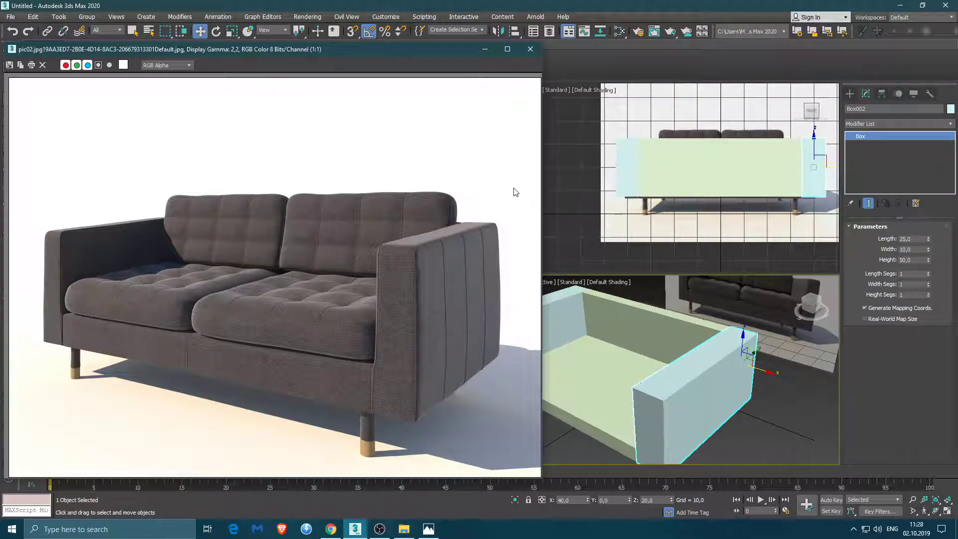
{"action": "left_click", "coordinate": [530, 49]}
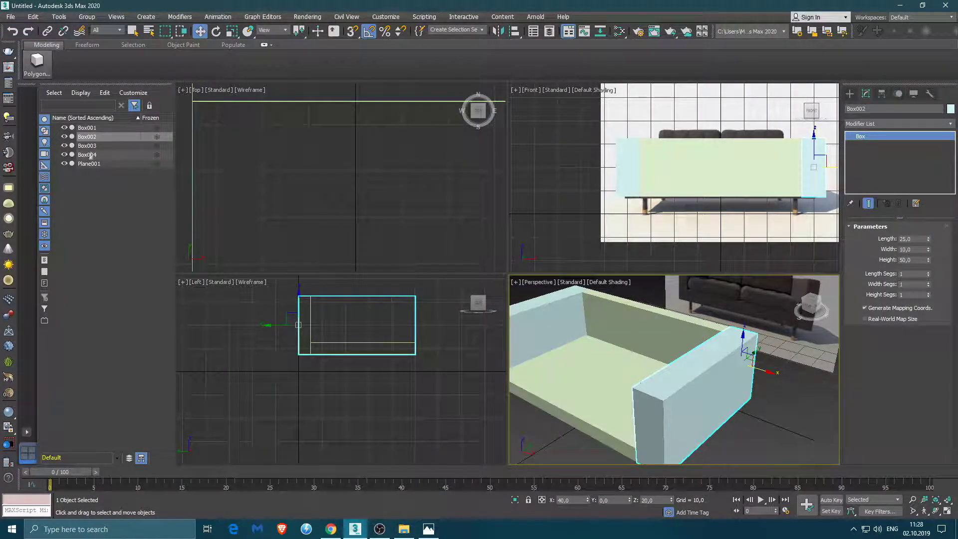
- Convert the left arm Box001 to Editable Poly with NURMS smoothing at 2 iterations
{"action": "middle_click_drag", "start_coordinate": [698, 374], "coordinate": [624, 369], "text": "alt"}
{"action": "left_click", "coordinate": [554, 369]}
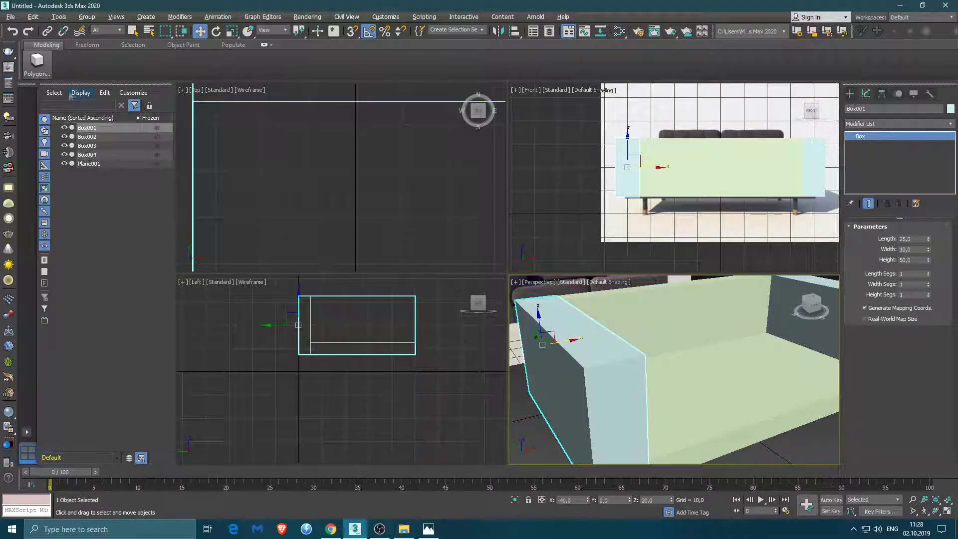
{"action": "right_click", "coordinate": [674, 458]}
{"action": "left_click", "coordinate": [708, 484]}
{"action": "left_click", "coordinate": [803, 329]}
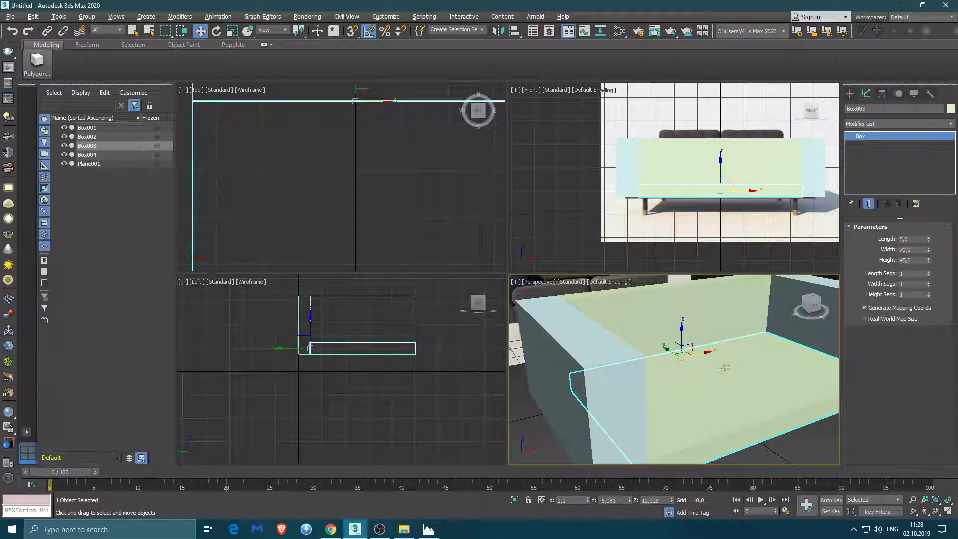
{"action": "left_click", "coordinate": [87, 127]}
{"action": "left_click", "coordinate": [98, 65]}
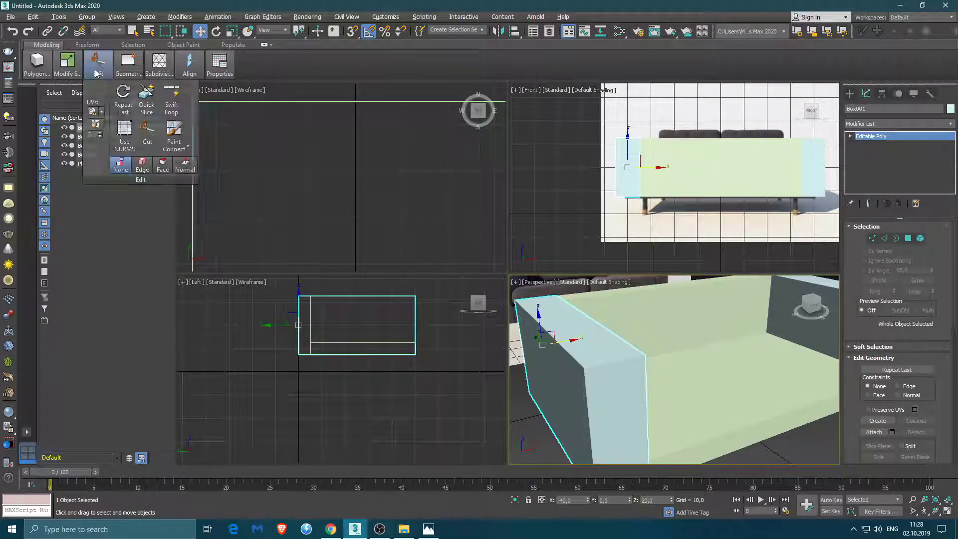
{"action": "left_click", "coordinate": [124, 131]}
{"action": "left_click", "coordinate": [86, 338]}
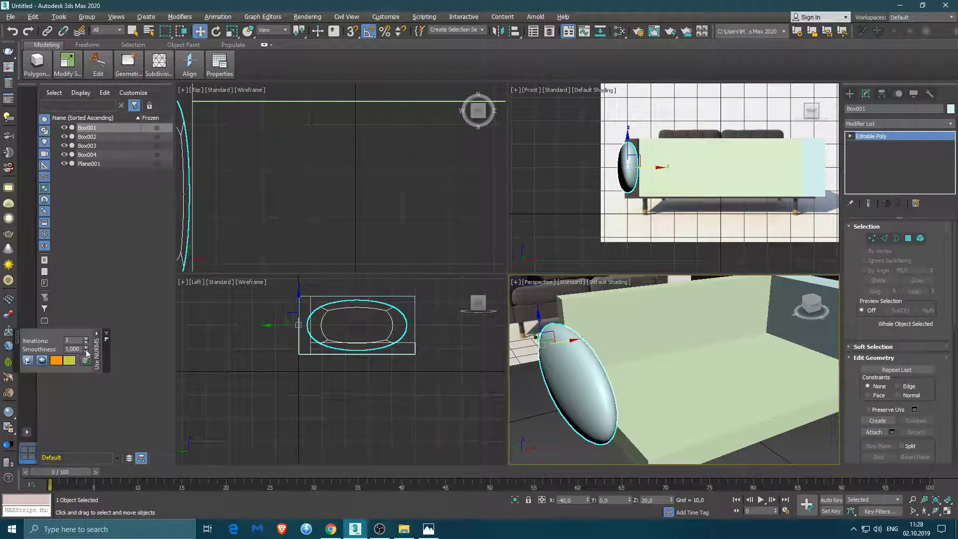
- Connect the arm's four lengthwise edges with three new edge loops
{"action": "key", "text": "2"}
{"action": "left_click_drag", "start_coordinate": [367, 295], "coordinate": [348, 376]}
{"action": "left_click", "coordinate": [931, 416]}
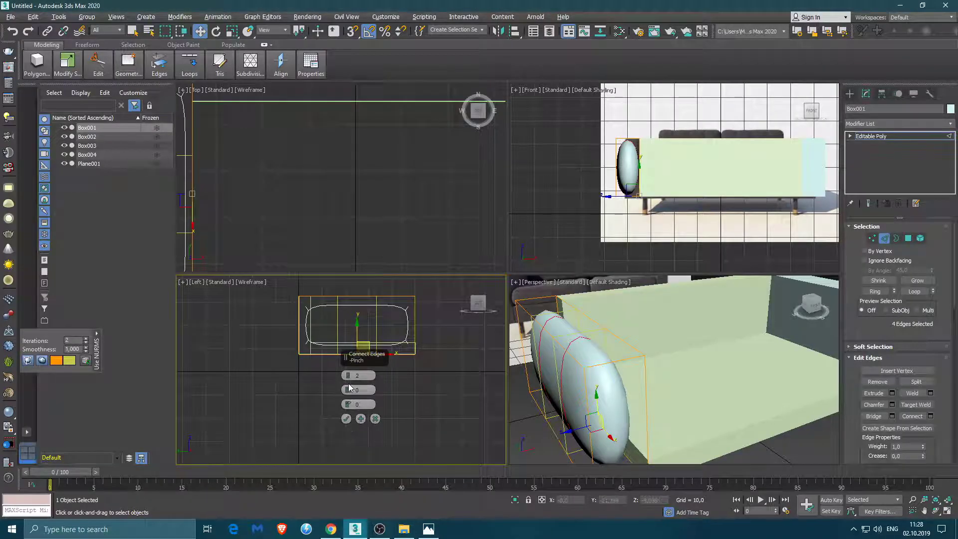
{"action": "left_click_drag", "start_coordinate": [348, 372], "coordinate": [348, 368]}
{"action": "left_click", "coordinate": [346, 419]}
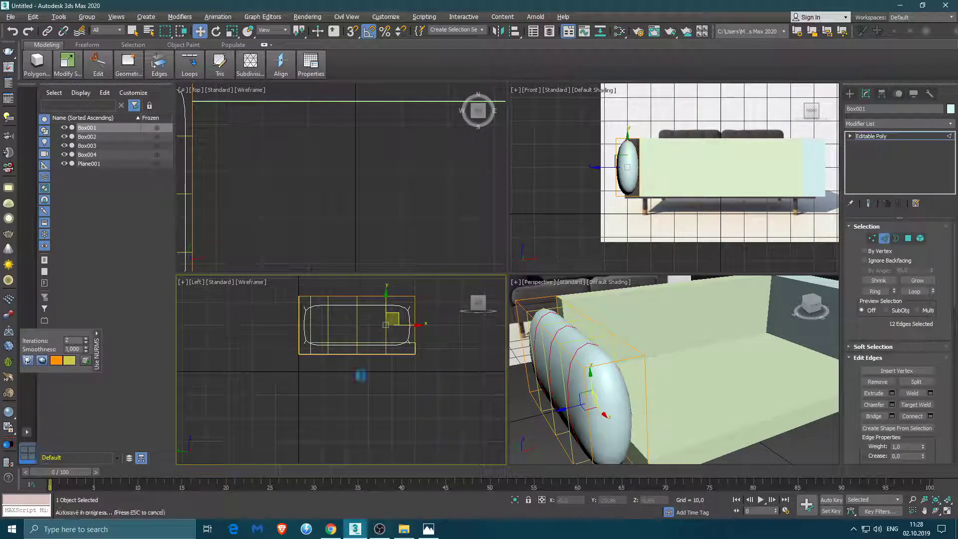
- Connect the ten side edges with new loops pinched apart by 30
{"action": "left_click_drag", "start_coordinate": [330, 323], "coordinate": [302, 325]}
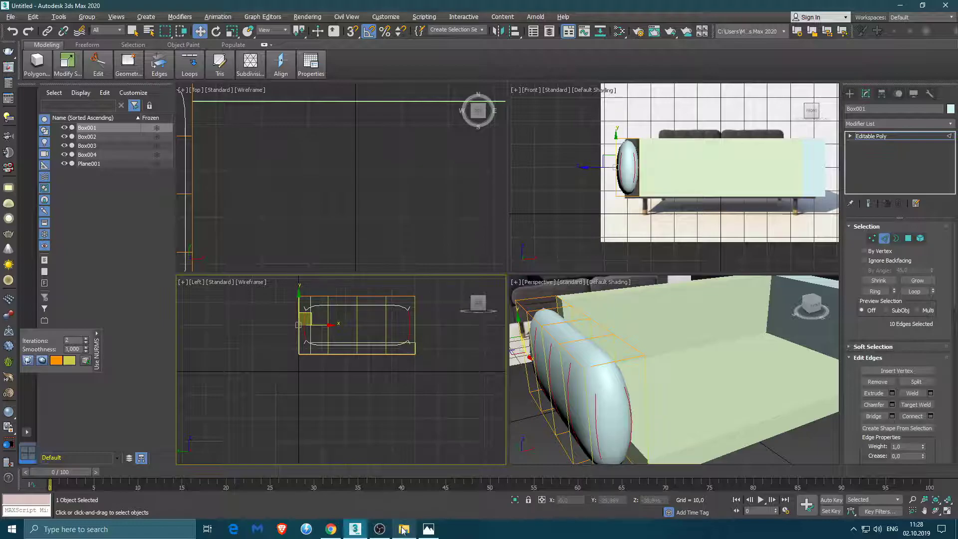
{"action": "left_click", "coordinate": [930, 416]}
{"action": "left_click_drag", "start_coordinate": [348, 394], "coordinate": [350, 330]}
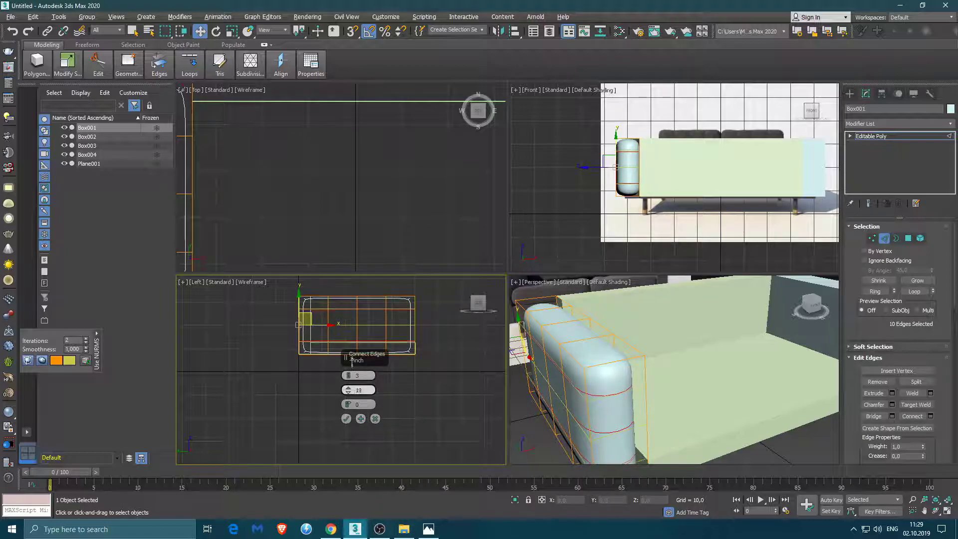
{"action": "left_click", "coordinate": [346, 418]}
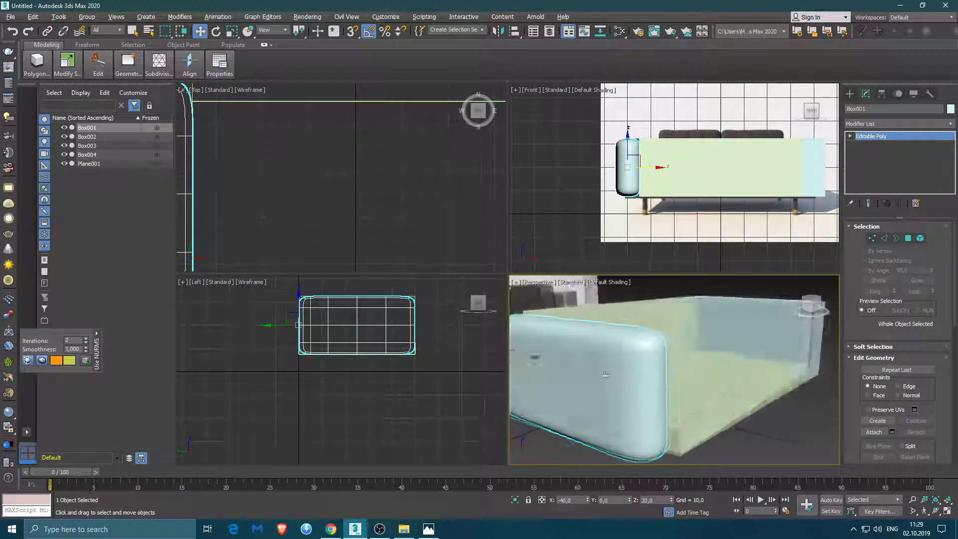
- Select the edge loops running along the armrest top
{"action": "mouse_move", "coordinate": [626, 371]}
{"action": "middle_mouse_down", "text": "alt"}
{"action": "mouse_move", "coordinate": [638, 370]}
{"action": "mouse_move", "coordinate": [625, 351]}
{"action": "middle_mouse_up", "text": "alt"}
{"action": "key", "text": "2"}
{"action": "double_click", "coordinate": [641, 368]}
{"action": "double_click", "coordinate": [724, 379], "text": "ctrl"}
{"action": "middle_click_drag", "start_coordinate": [723, 380], "coordinate": [705, 397], "text": "alt"}
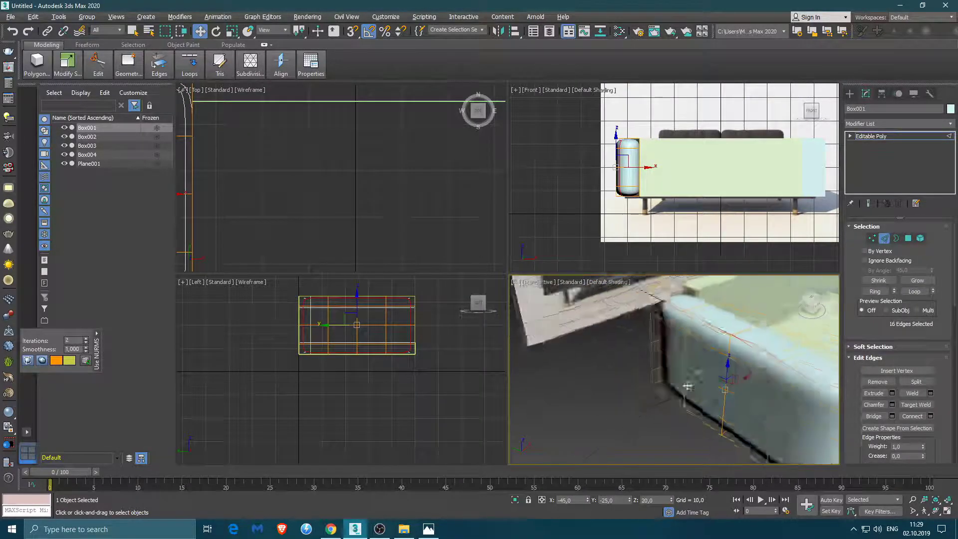
- Extrude the armrest edge loops inward with Height -1 and Width 0.08
{"action": "left_click", "coordinate": [891, 393]}
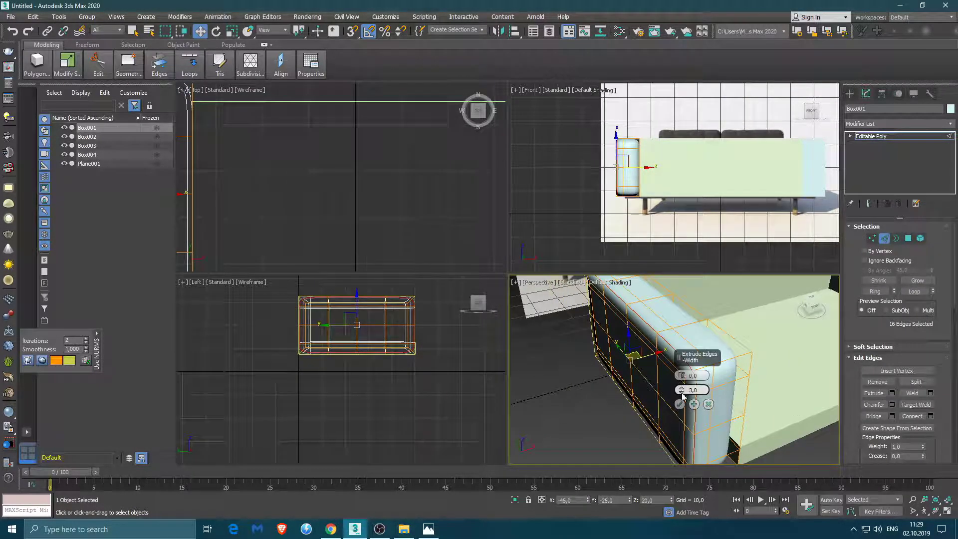
{"action": "key", "text": "Tab"}
{"action": "middle_click_drag", "start_coordinate": [700, 408], "coordinate": [669, 398], "text": "alt"}
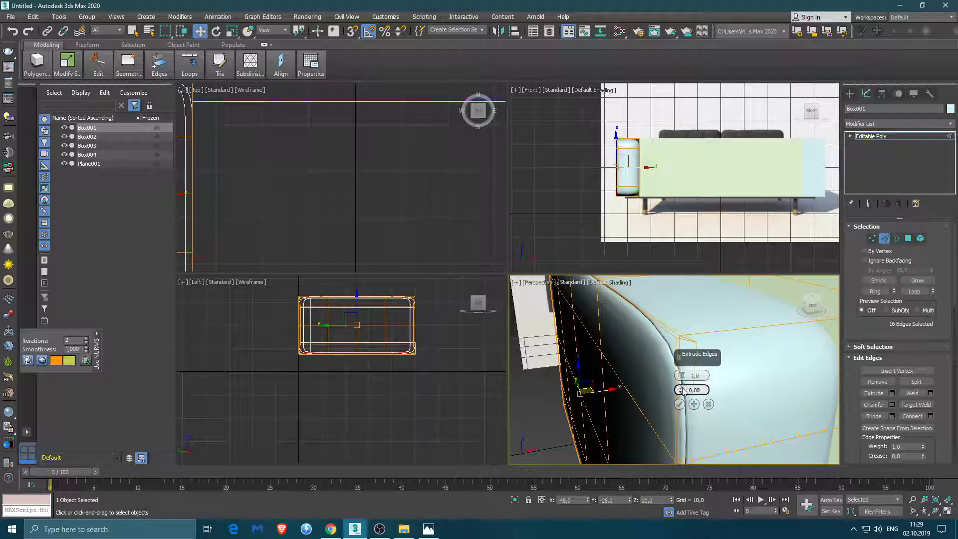
{"action": "left_click", "coordinate": [679, 404]}
{"action": "middle_click_drag", "start_coordinate": [679, 404], "coordinate": [647, 398], "text": "alt"}
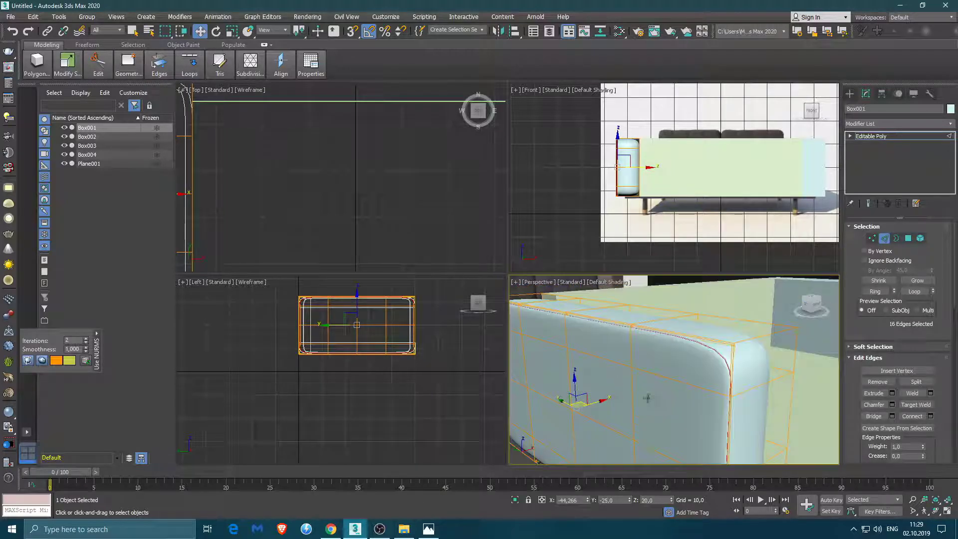
- Compare the armrest with the sofa reference photo and select another edge loop
{"action": "left_click", "coordinate": [429, 531]}
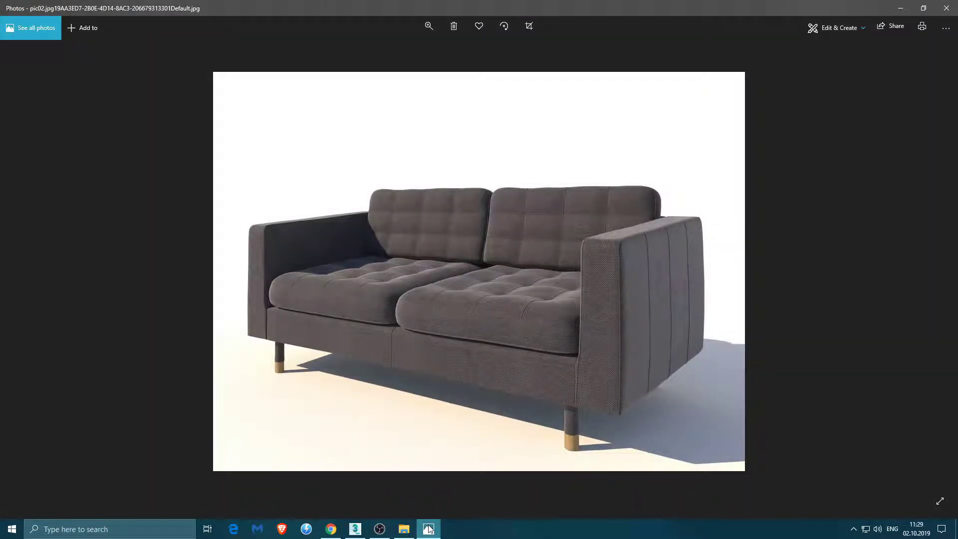
{"action": "left_click", "coordinate": [429, 530]}
{"action": "middle_click_drag", "start_coordinate": [653, 389], "coordinate": [645, 363]}
{"action": "scroll", "coordinate": [645, 363], "scroll_direction": "down", "scroll_amount": 3}
{"action": "key", "text": "2"}
{"action": "mouse_move", "coordinate": [645, 363]}
{"action": "middle_mouse_down", "text": "alt"}
{"action": "mouse_move", "coordinate": [625, 415]}
{"action": "mouse_move", "coordinate": [611, 414]}
{"action": "middle_mouse_up", "text": "alt"}
{"action": "key", "text": "2"}
{"action": "double_click", "coordinate": [643, 380]}
{"action": "middle_click_drag", "start_coordinate": [644, 380], "coordinate": [587, 380], "text": "alt"}
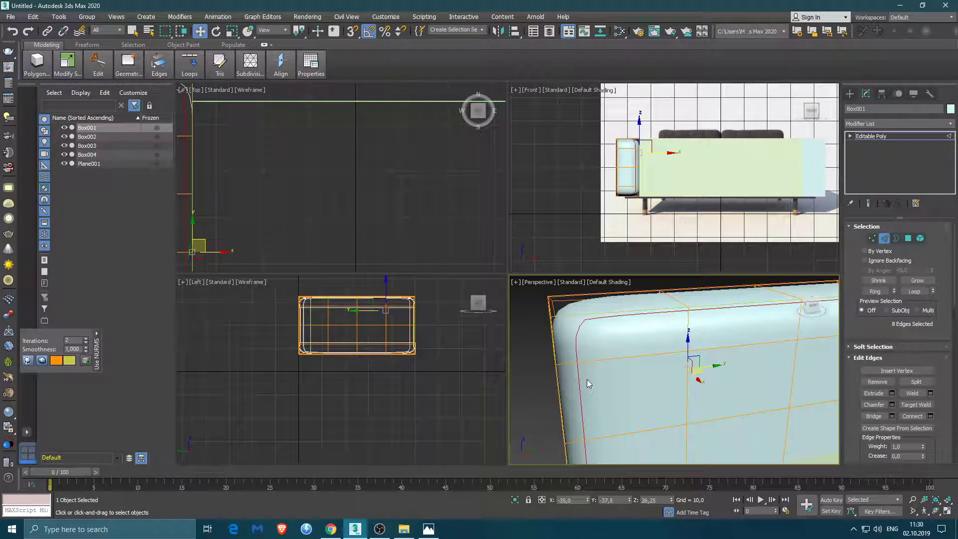
{"action": "left_click", "coordinate": [874, 393]}
{"action": "mouse_move", "coordinate": [633, 385]}
{"action": "middle_mouse_down", "text": "alt"}
{"action": "mouse_move", "coordinate": [718, 368]}
{"action": "mouse_move", "coordinate": [682, 379]}
{"action": "middle_mouse_up", "text": "alt"}
{"action": "scroll", "coordinate": [682, 380], "scroll_direction": "down", "scroll_amount": 5}
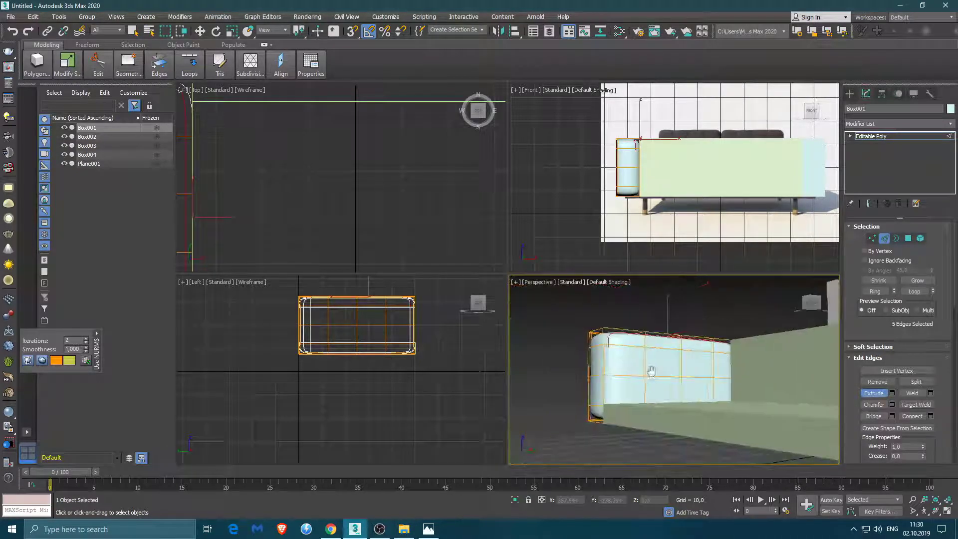
{"action": "middle_click_drag", "start_coordinate": [621, 379], "coordinate": [655, 375], "text": "alt"}
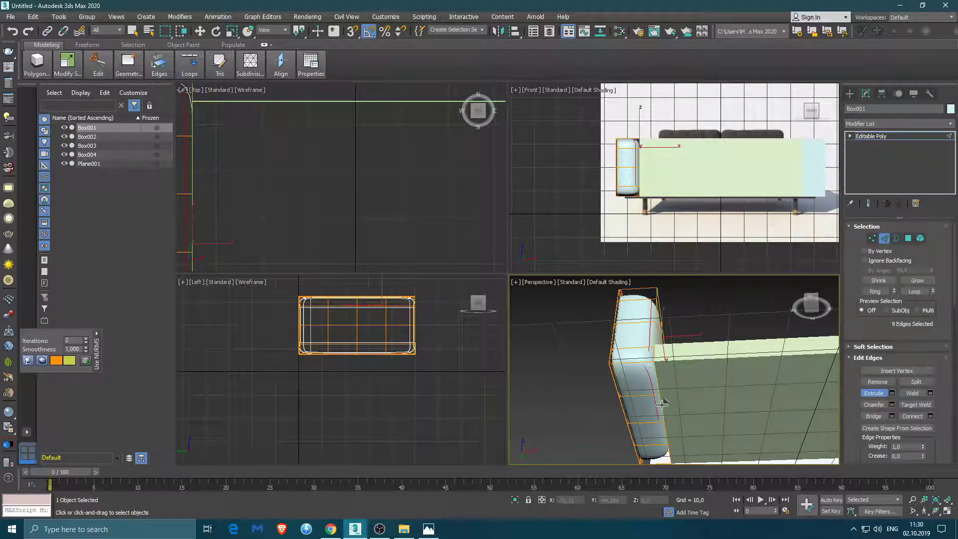
{"action": "double_click", "coordinate": [673, 436]}
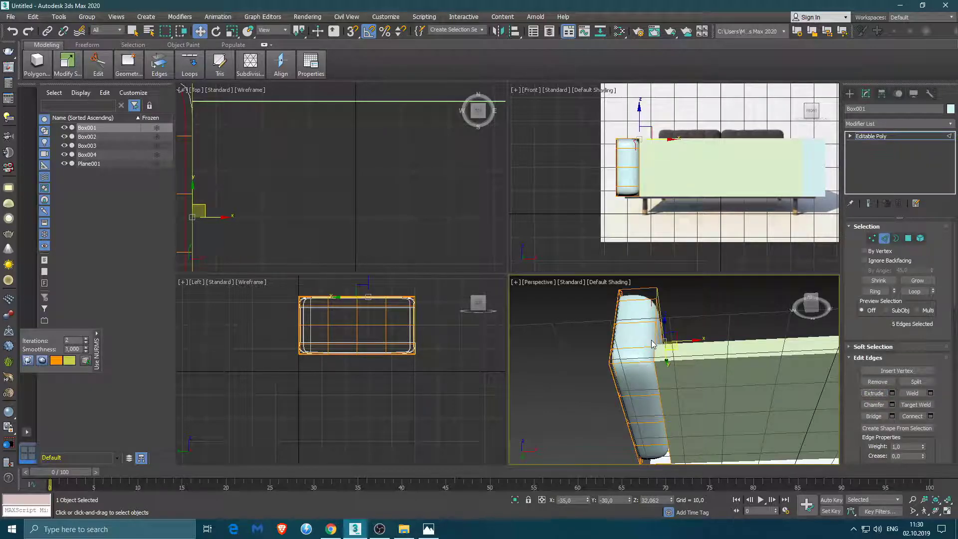
{"action": "middle_click_drag", "start_coordinate": [673, 435], "coordinate": [583, 401], "text": "alt"}
{"action": "left_click", "coordinate": [566, 369]}
{"action": "middle_click_drag", "start_coordinate": [516, 375], "coordinate": [464, 497], "text": "alt"}
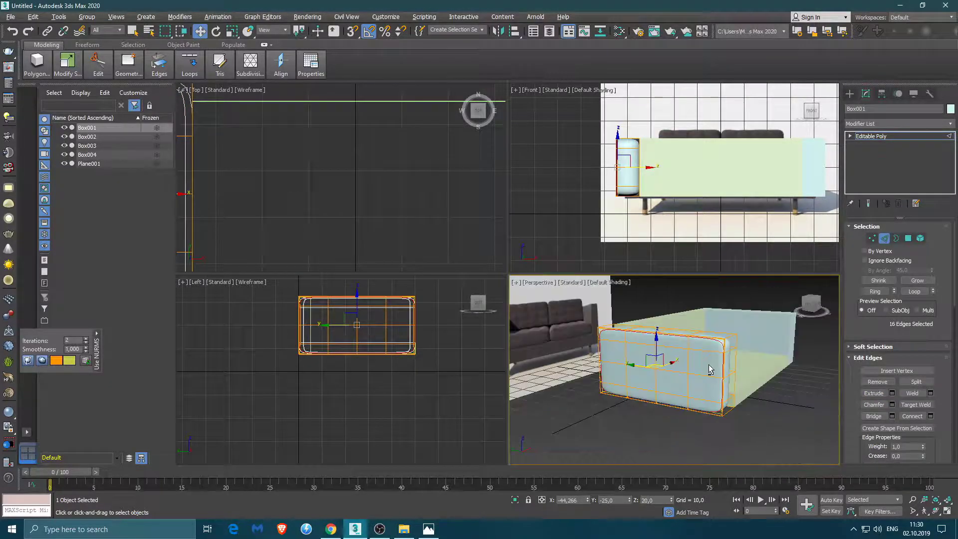
{"action": "key", "text": "alt+Tab"}
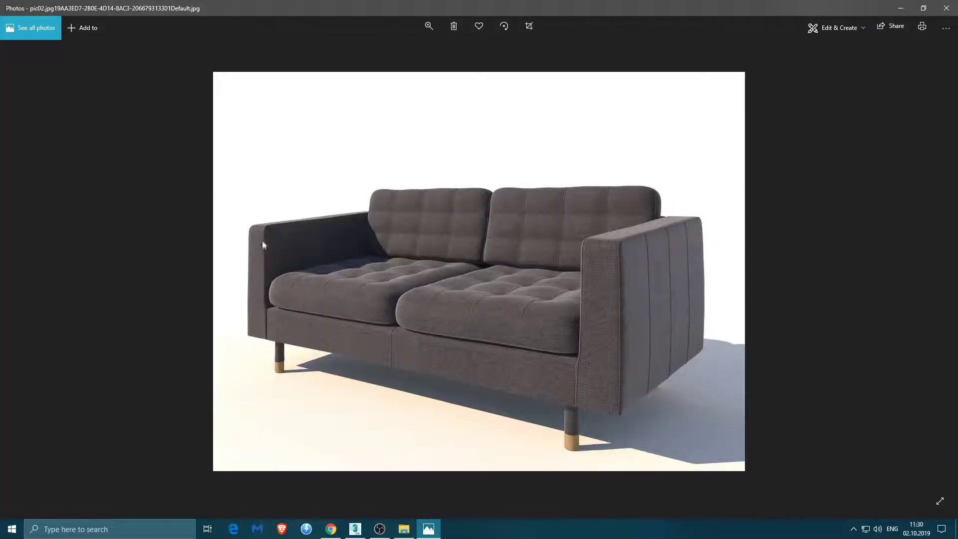
{"action": "key", "text": "alt+Tab"}
{"action": "double_click", "coordinate": [645, 354]}
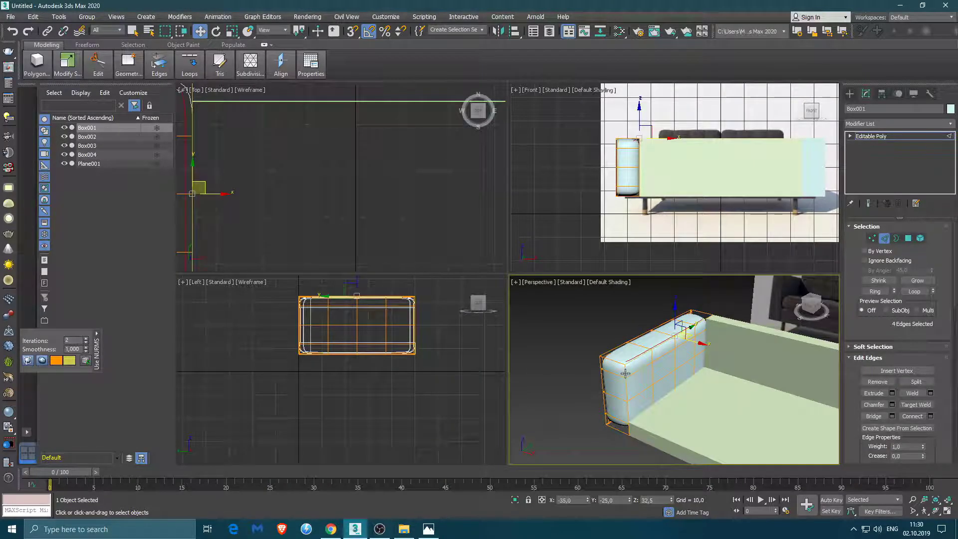
- Isolate the arm and extrude another edge loop into an inset groove
{"action": "right_click", "coordinate": [684, 348]}
{"action": "left_click", "coordinate": [724, 318]}
{"action": "double_click", "coordinate": [680, 417], "text": "ctrl"}
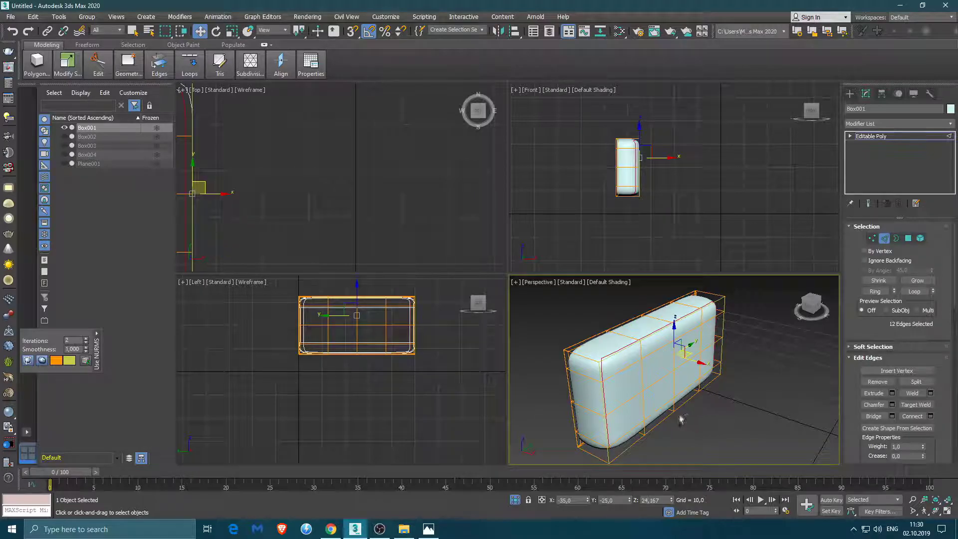
{"action": "left_click", "coordinate": [892, 393]}
{"action": "middle_click_drag", "start_coordinate": [678, 359], "coordinate": [644, 344], "text": "alt"}
{"action": "scroll", "coordinate": [640, 342], "scroll_direction": "up", "scroll_amount": 3}
{"action": "scroll", "coordinate": [640, 343], "scroll_direction": "down", "scroll_amount": 3}
{"action": "left_click", "coordinate": [680, 404]}
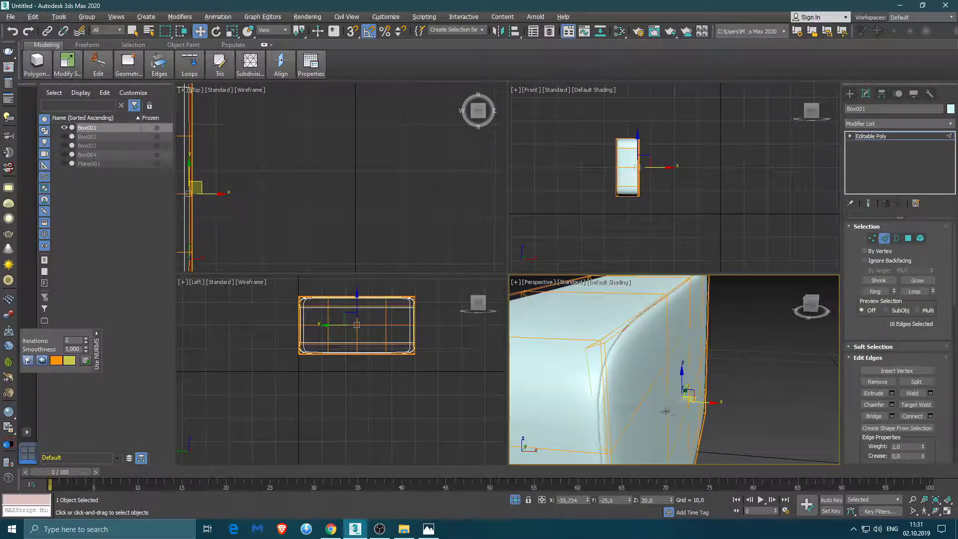
- End isolation and compare the sofa with the reference photo, framing the arm
{"action": "scroll", "coordinate": [589, 408], "scroll_direction": "down", "scroll_amount": 3}
{"action": "middle_click_drag", "start_coordinate": [589, 409], "coordinate": [748, 368], "text": "alt"}
{"action": "right_click", "coordinate": [746, 363]}
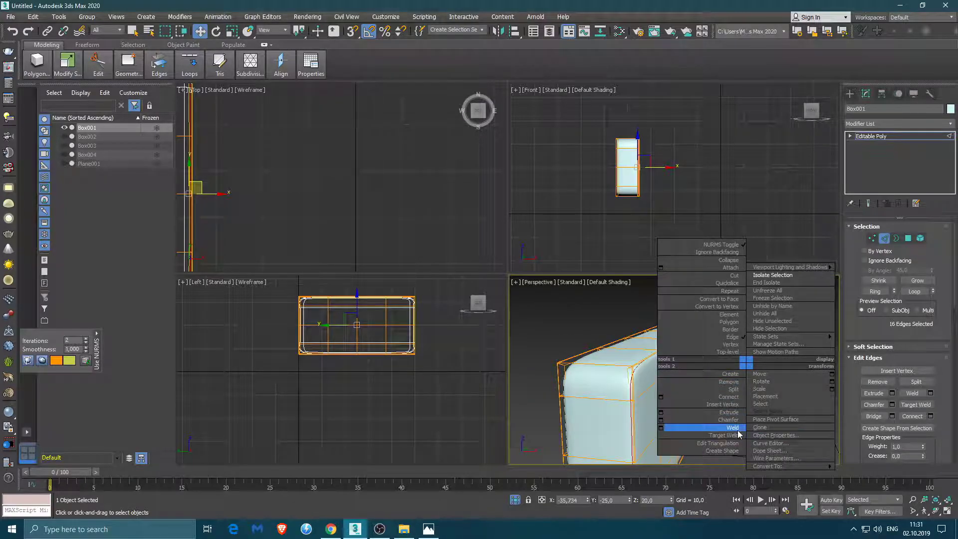
{"action": "left_click", "coordinate": [770, 283]}
{"action": "mouse_move", "coordinate": [769, 310]}
{"action": "middle_mouse_down", "text": "alt"}
{"action": "mouse_move", "coordinate": [742, 342]}
{"action": "mouse_move", "coordinate": [699, 349]}
{"action": "middle_mouse_up", "text": "alt"}
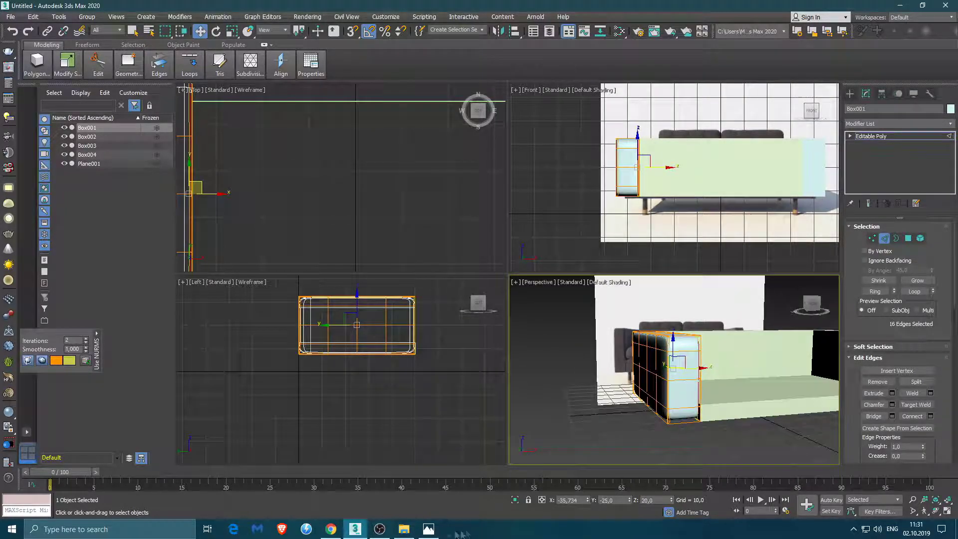
{"action": "left_click", "coordinate": [428, 529]}
{"action": "key", "text": "alt+q"}
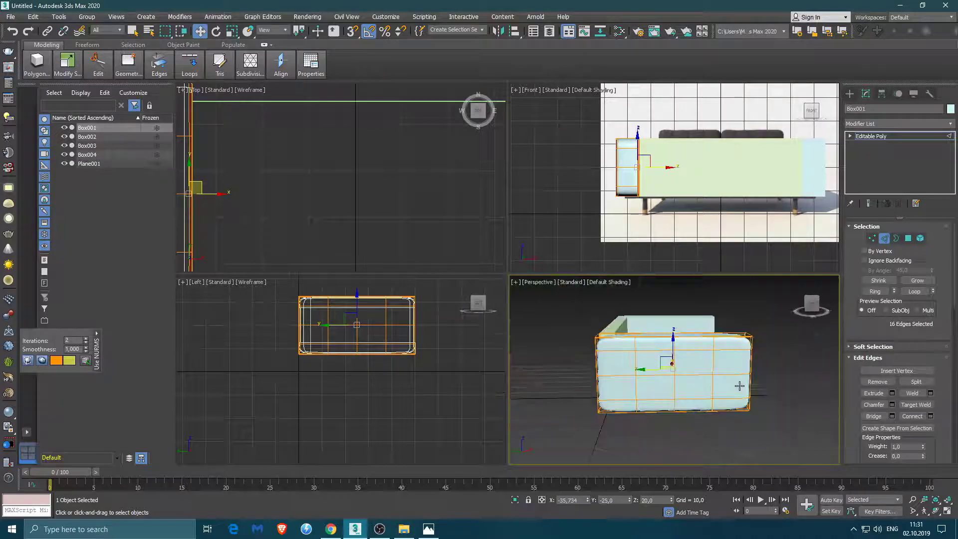
{"action": "scroll", "coordinate": [325, 372], "scroll_direction": "up", "scroll_amount": 10}
{"action": "scroll", "coordinate": [326, 371], "scroll_direction": "down", "scroll_amount": 5}
{"action": "middle_click_drag", "start_coordinate": [326, 372], "coordinate": [353, 353]}
- Select the end and middle edge loops along the arm box
{"action": "double_click", "coordinate": [353, 353]}
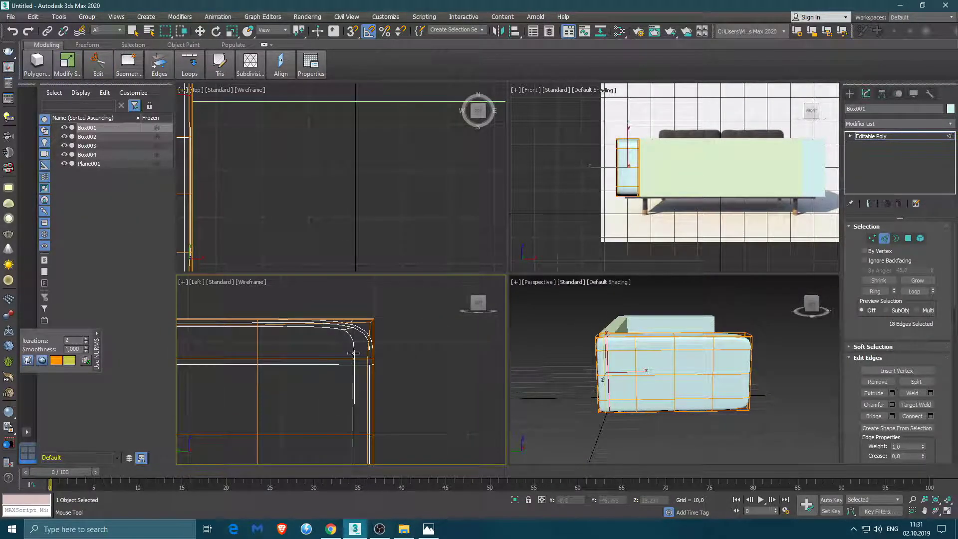
{"action": "scroll", "coordinate": [353, 352], "scroll_direction": "down", "scroll_amount": 3}
{"action": "scroll", "coordinate": [366, 377], "scroll_direction": "down", "scroll_amount": 3}
{"action": "key", "text": "w"}
{"action": "mouse_move", "coordinate": [623, 374]}
{"action": "middle_mouse_down", "text": "alt"}
{"action": "mouse_move", "coordinate": [587, 378]}
{"action": "mouse_move", "coordinate": [660, 365]}
{"action": "middle_mouse_up", "text": "alt"}
{"action": "scroll", "coordinate": [587, 378], "scroll_direction": "up", "scroll_amount": 3}
{"action": "double_click", "coordinate": [688, 356]}
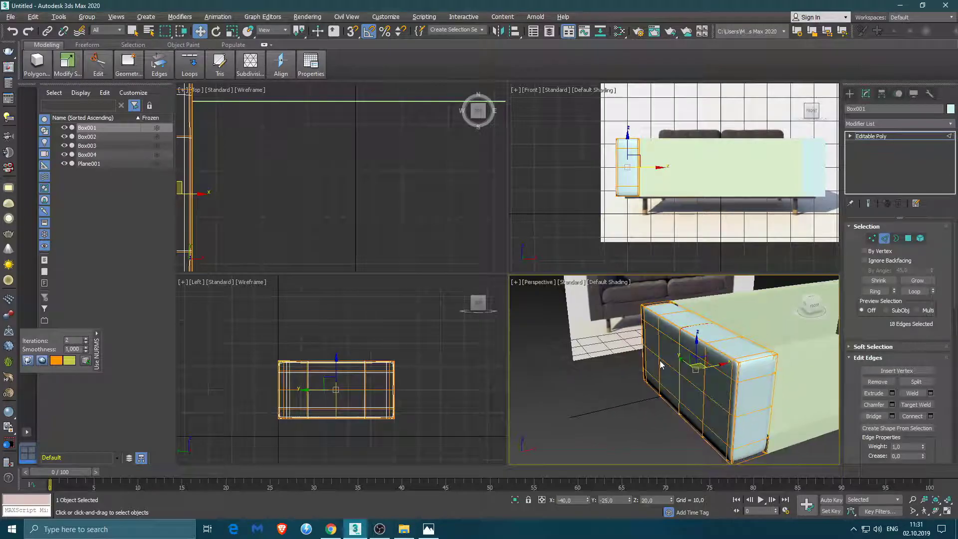
{"action": "scroll", "coordinate": [660, 365], "scroll_direction": "up", "scroll_amount": 5}
{"action": "scroll", "coordinate": [689, 335], "scroll_direction": "up", "scroll_amount": 2}
{"action": "scroll", "coordinate": [693, 341], "scroll_direction": "down", "scroll_amount": 5}
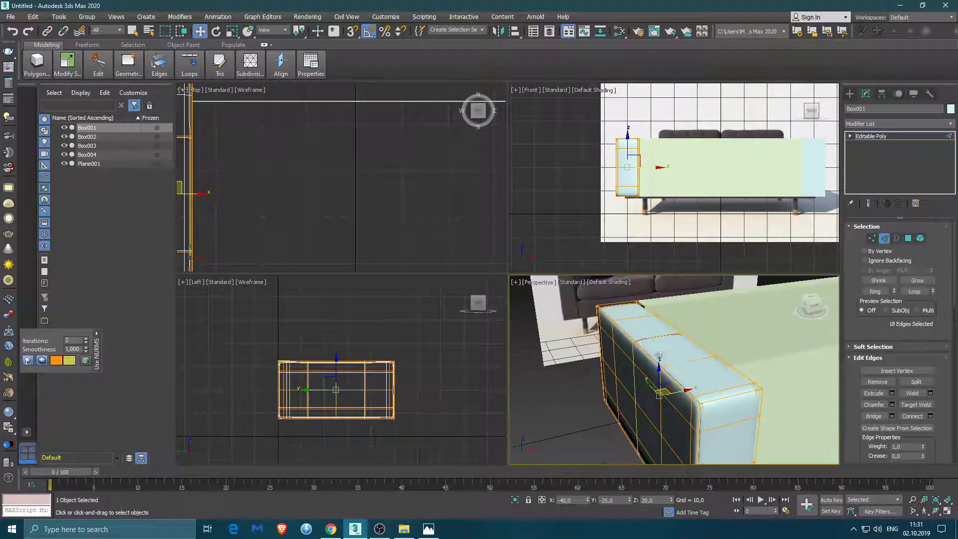
{"action": "mouse_move", "coordinate": [693, 341]}
{"action": "middle_mouse_down", "text": "alt"}
{"action": "mouse_move", "coordinate": [606, 407]}
{"action": "mouse_move", "coordinate": [648, 380]}
{"action": "middle_mouse_up", "text": "alt"}
- Exit edge level and check the arm against the sofa reference photo
{"action": "key", "text": "2"}
{"action": "scroll", "coordinate": [649, 379], "scroll_direction": "down", "scroll_amount": 2}
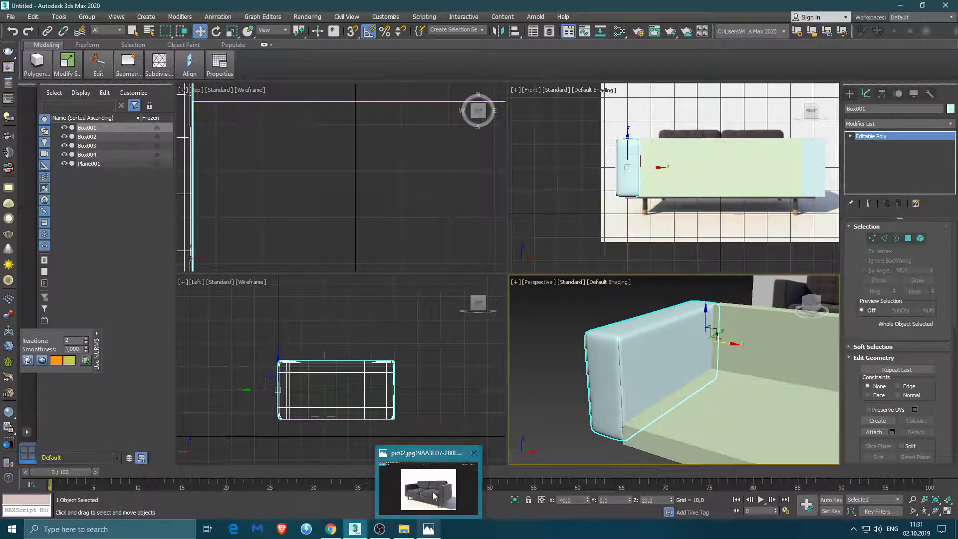
{"action": "mouse_move", "coordinate": [428, 528]}
{"action": "left_click", "coordinate": [432, 496]}
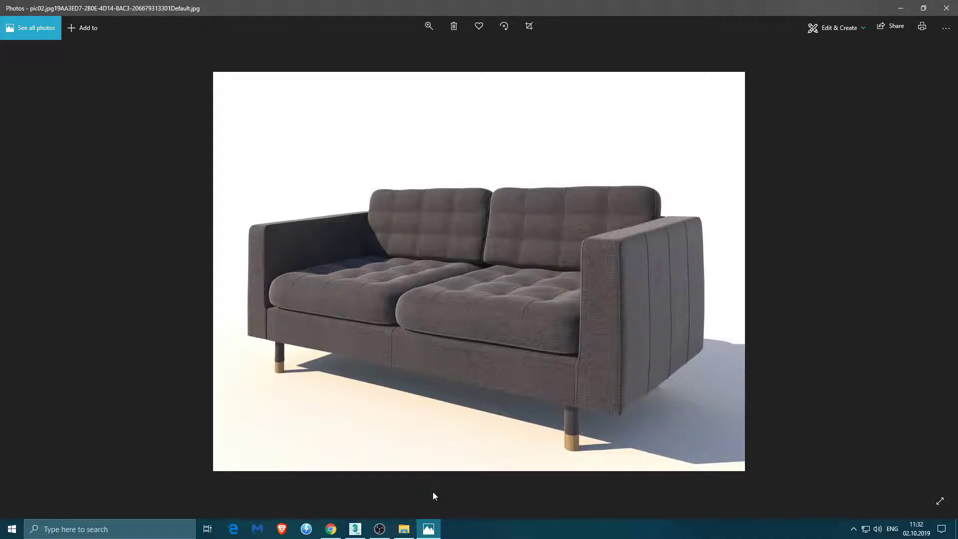
{"action": "left_click", "coordinate": [428, 441]}
- Isolate the arm and select the bottom strip of polygons on its long side
{"action": "key", "text": "2"}
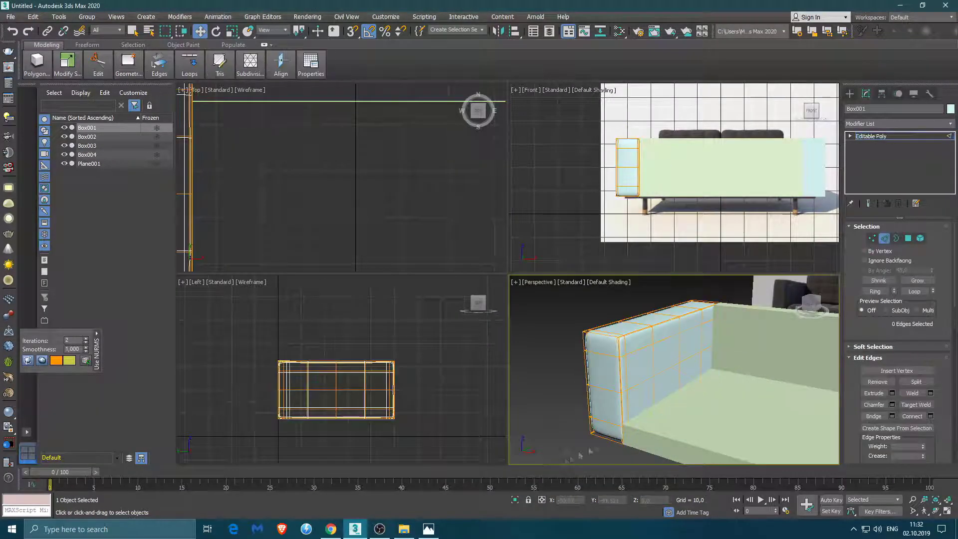
{"action": "right_click", "coordinate": [680, 376]}
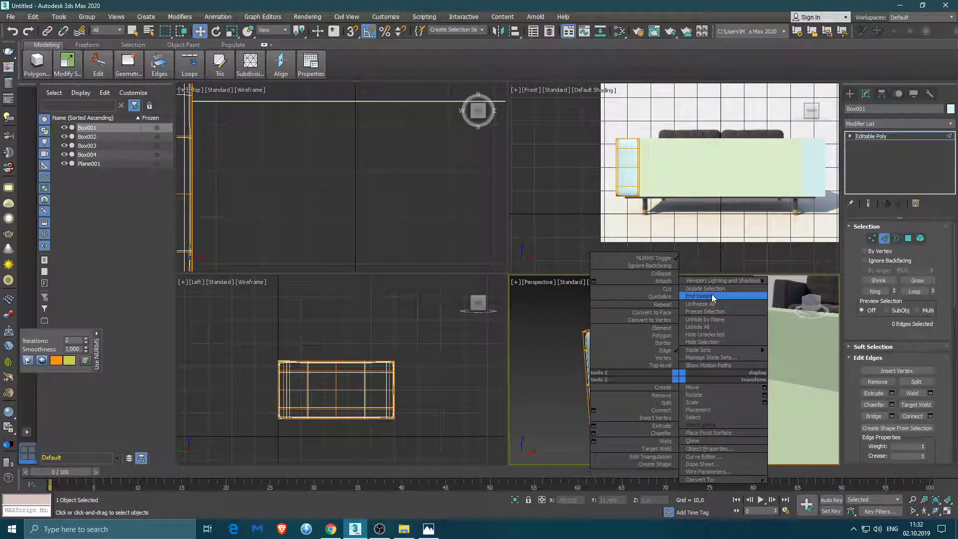
{"action": "left_click", "coordinate": [705, 288]}
{"action": "key", "text": "4"}
{"action": "left_click", "coordinate": [628, 420]}
{"action": "left_click", "coordinate": [671, 418], "text": "ctrl"}
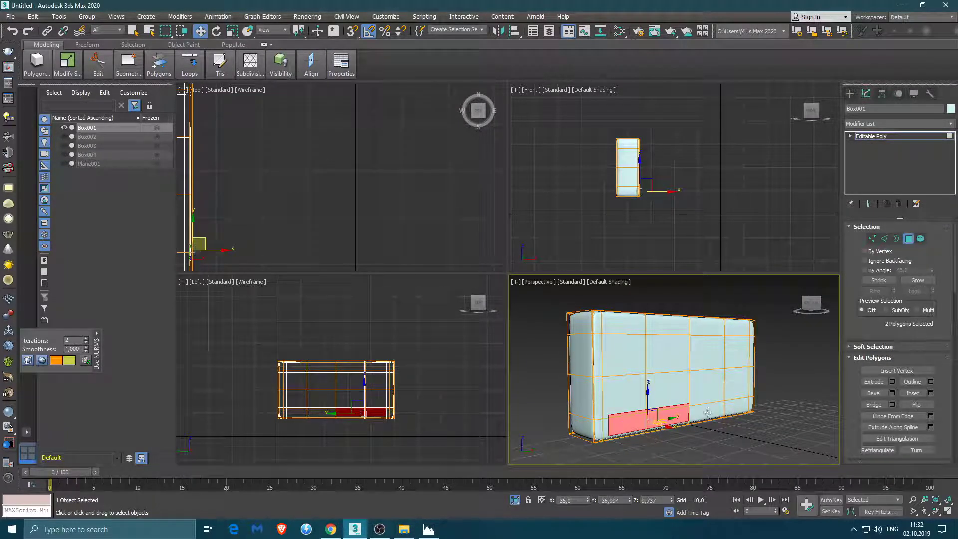
{"action": "left_click", "coordinate": [707, 412], "text": "ctrl"}
{"action": "left_click", "coordinate": [745, 405], "text": "ctrl"}
{"action": "left_click", "coordinate": [599, 423], "text": "ctrl"}
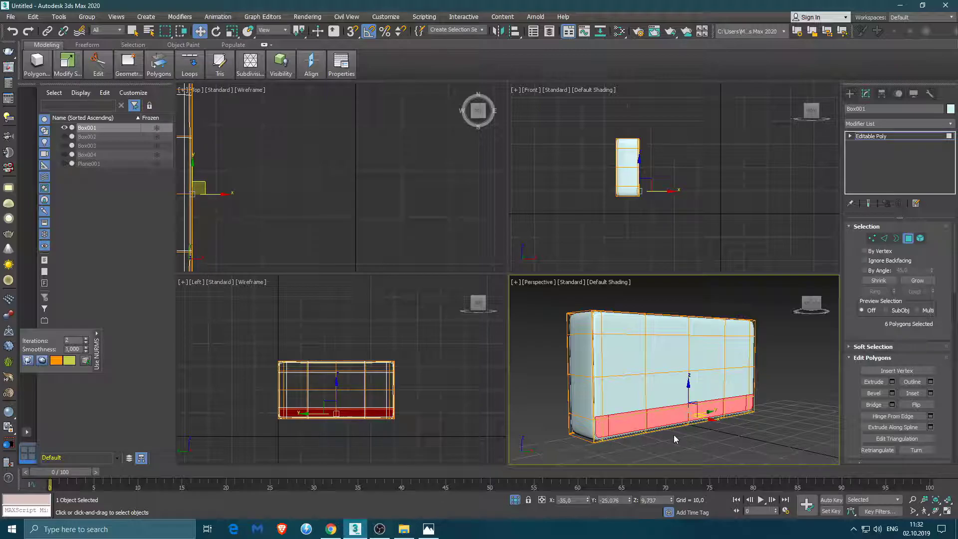
- Extrude the bottom polygon strip by 0.5 and exit polygon level
{"action": "left_click", "coordinate": [892, 382]}
{"action": "scroll", "coordinate": [698, 409], "scroll_direction": "up", "scroll_amount": 5}
{"action": "middle_click_drag", "start_coordinate": [649, 374], "coordinate": [698, 380], "text": "alt"}
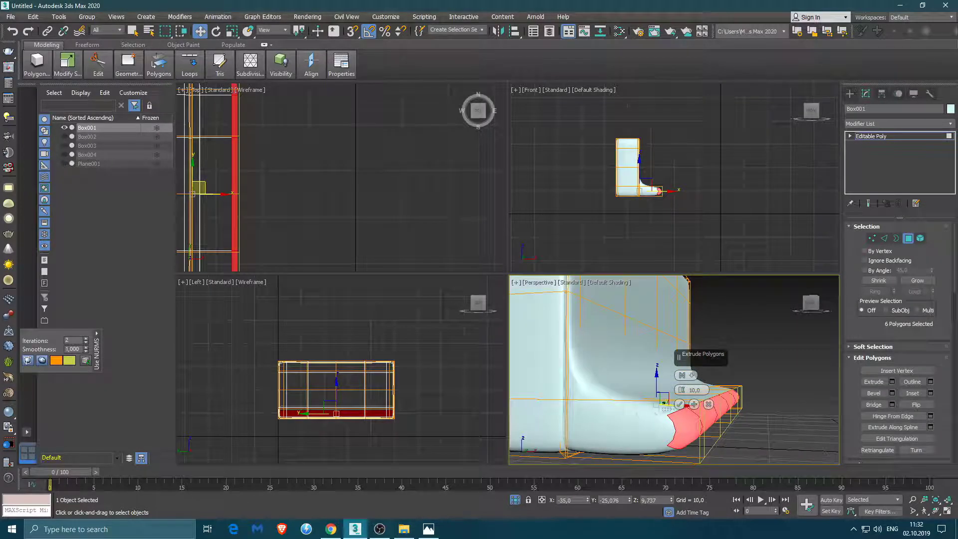
{"action": "left_click_drag", "start_coordinate": [681, 389], "coordinate": [684, 408]}
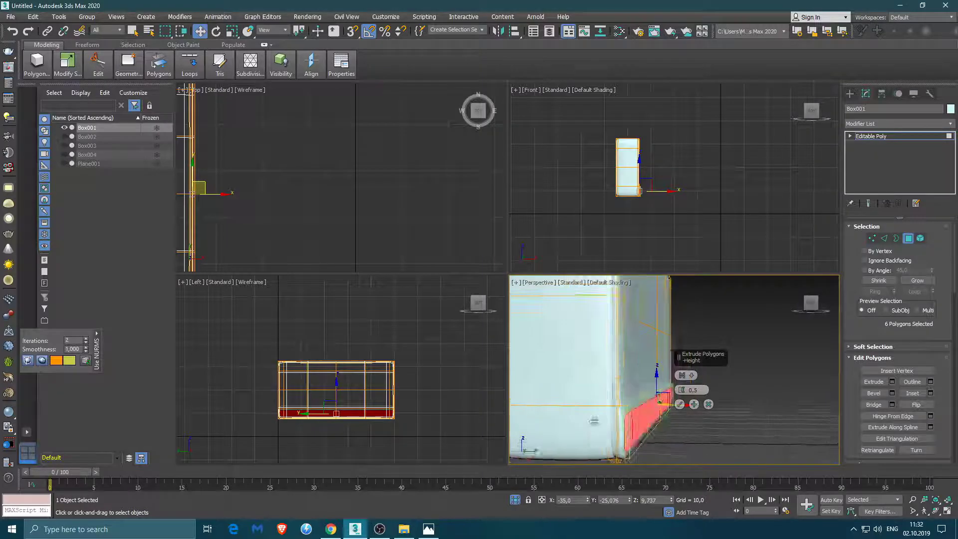
{"action": "middle_click_drag", "start_coordinate": [695, 427], "coordinate": [656, 375], "text": "alt"}
{"action": "left_click_drag", "start_coordinate": [655, 375], "coordinate": [656, 372]}
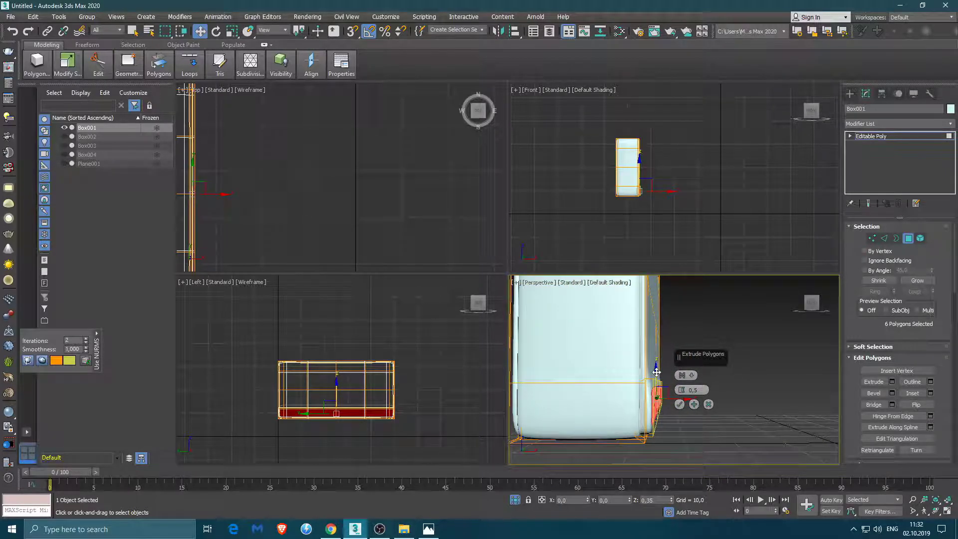
{"action": "left_click", "coordinate": [679, 404]}
{"action": "key", "text": "6"}
{"action": "scroll", "coordinate": [627, 410], "scroll_direction": "up", "scroll_amount": 3}
{"action": "scroll", "coordinate": [626, 410], "scroll_direction": "down", "scroll_amount": 3}
{"action": "right_click", "coordinate": [706, 407]}
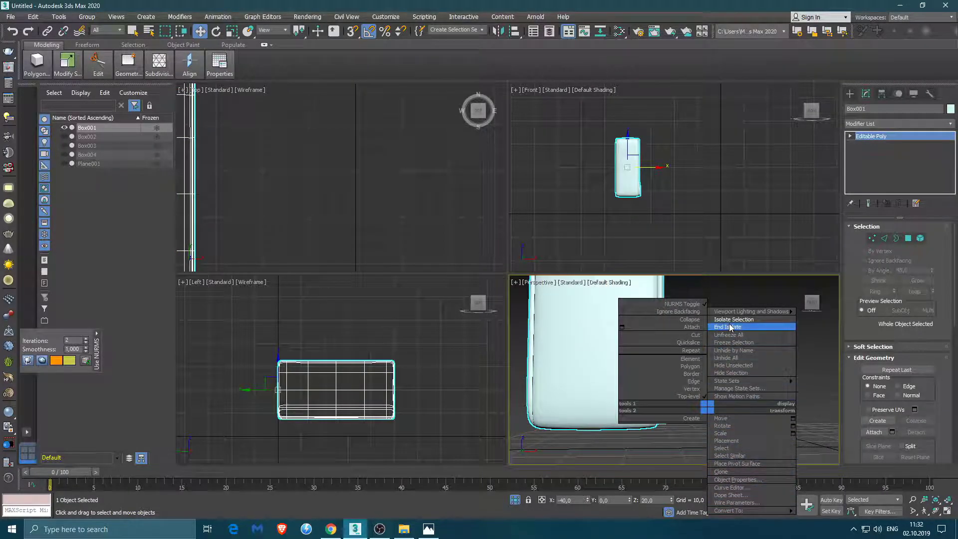
- Unhide all objects and convert Box003 to Editable Poly with NURMS at 2 iterations
{"action": "left_click", "coordinate": [729, 326]}
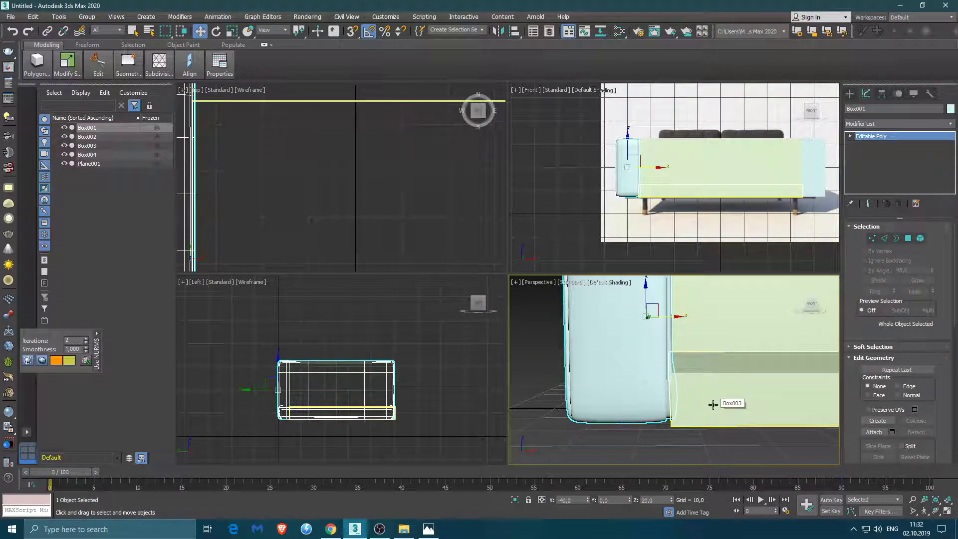
{"action": "left_click", "coordinate": [712, 404]}
{"action": "right_click", "coordinate": [644, 392]}
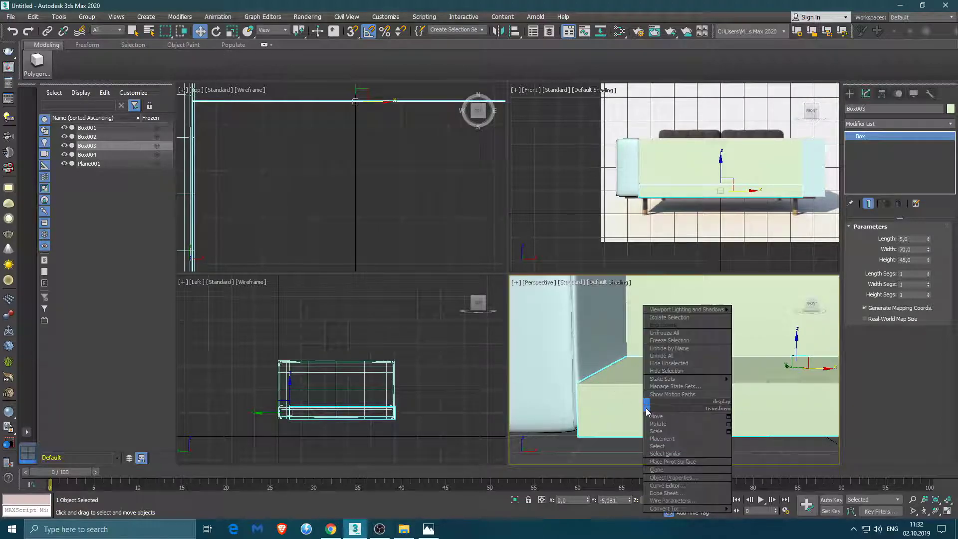
{"action": "left_click", "coordinate": [768, 505]}
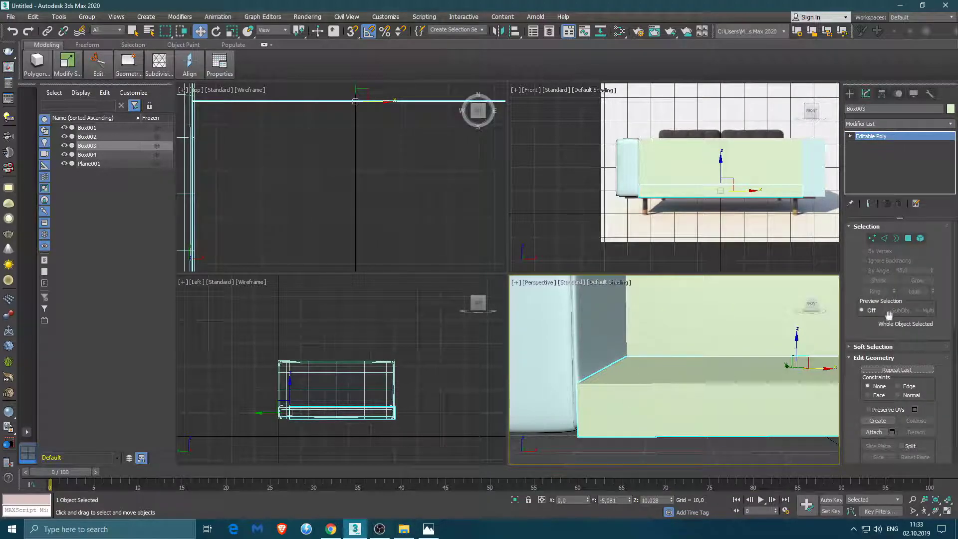
{"action": "left_click", "coordinate": [98, 63]}
{"action": "left_click", "coordinate": [129, 150]}
{"action": "key", "text": "z"}
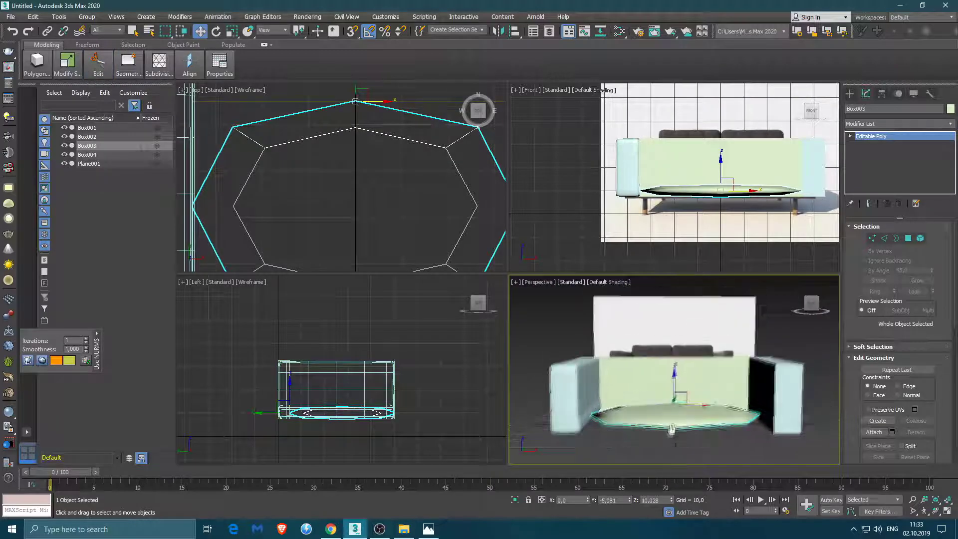
{"action": "left_click", "coordinate": [86, 337]}
- Select the four edges around the oval seat
{"action": "middle_click_drag", "start_coordinate": [668, 349], "coordinate": [668, 384], "text": "alt"}
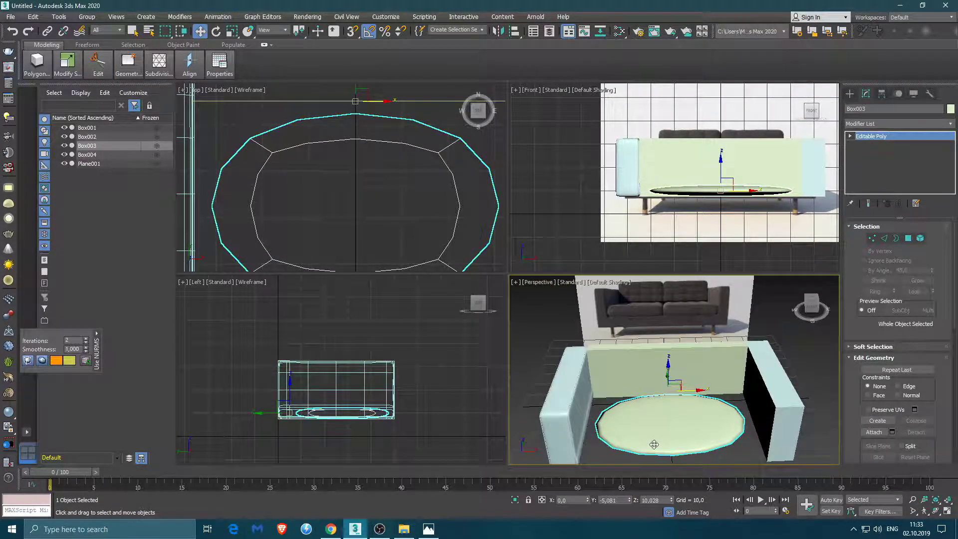
{"action": "key", "text": "2"}
{"action": "scroll", "coordinate": [437, 246], "scroll_direction": "down", "scroll_amount": 5}
{"action": "left_click_drag", "start_coordinate": [389, 170], "coordinate": [419, 229]}
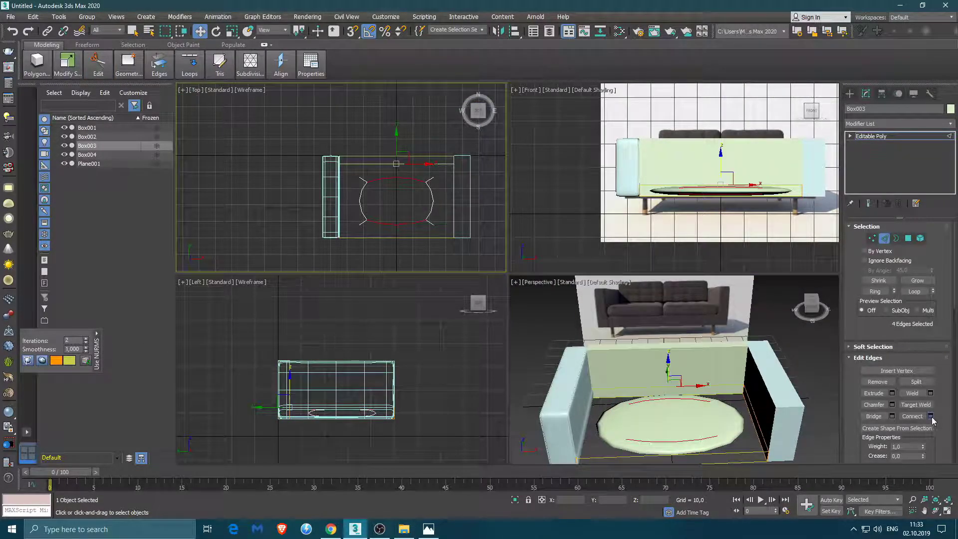
- Connect 3 edge loops across the seat, applying it twice
{"action": "left_click", "coordinate": [930, 416]}
{"action": "left_click_drag", "start_coordinate": [348, 187], "coordinate": [347, 185]}
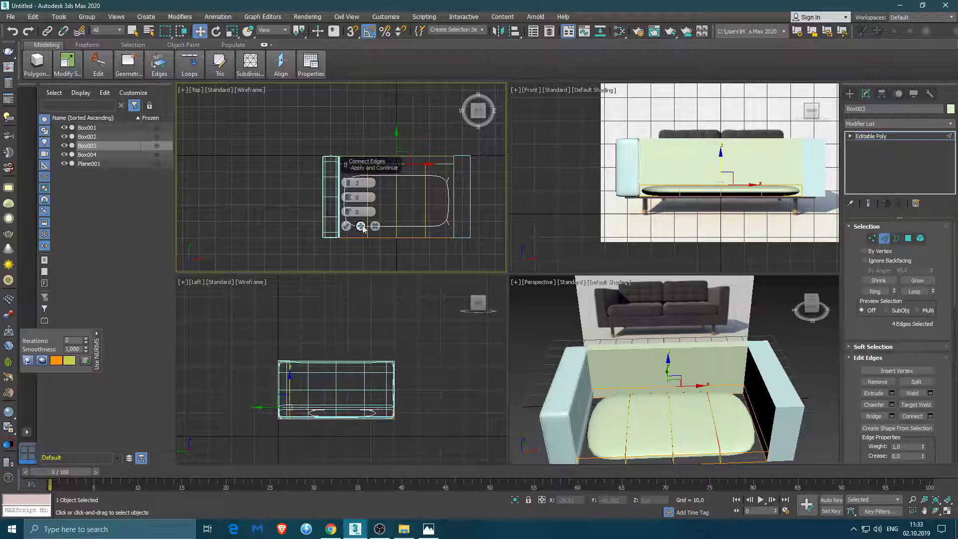
{"action": "left_click", "coordinate": [345, 226]}
{"action": "left_click", "coordinate": [929, 417]}
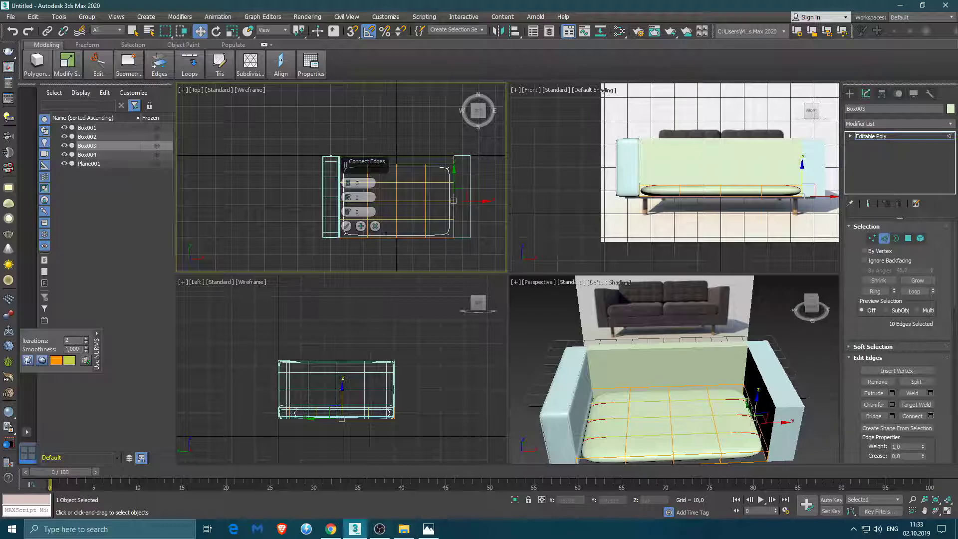
{"action": "left_click", "coordinate": [346, 226]}
- Add further 3-segment Connect loops across the seat from the front view
{"action": "right_click", "coordinate": [814, 195]}
{"action": "left_click", "coordinate": [930, 416]}
{"action": "middle_click_drag", "start_coordinate": [693, 418], "coordinate": [672, 396]}
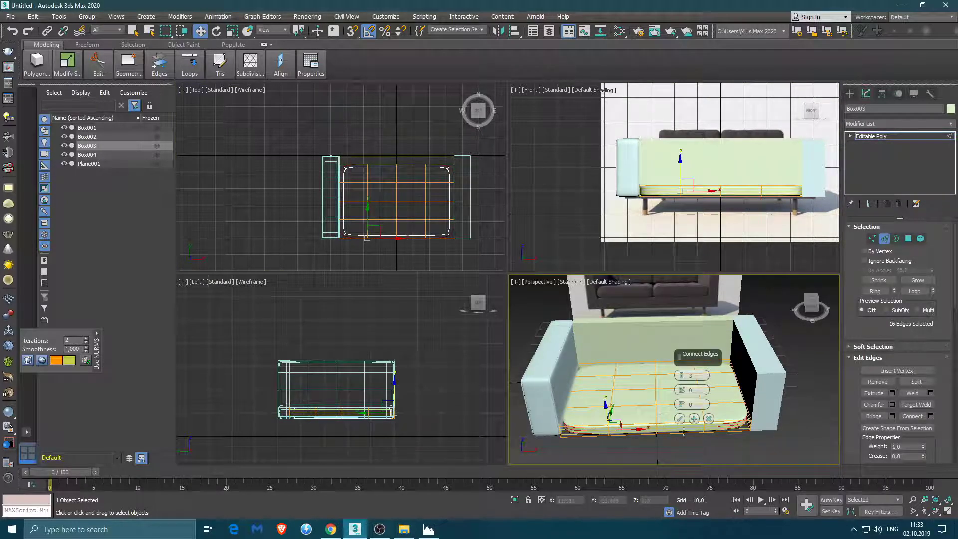
{"action": "left_click", "coordinate": [679, 418]}
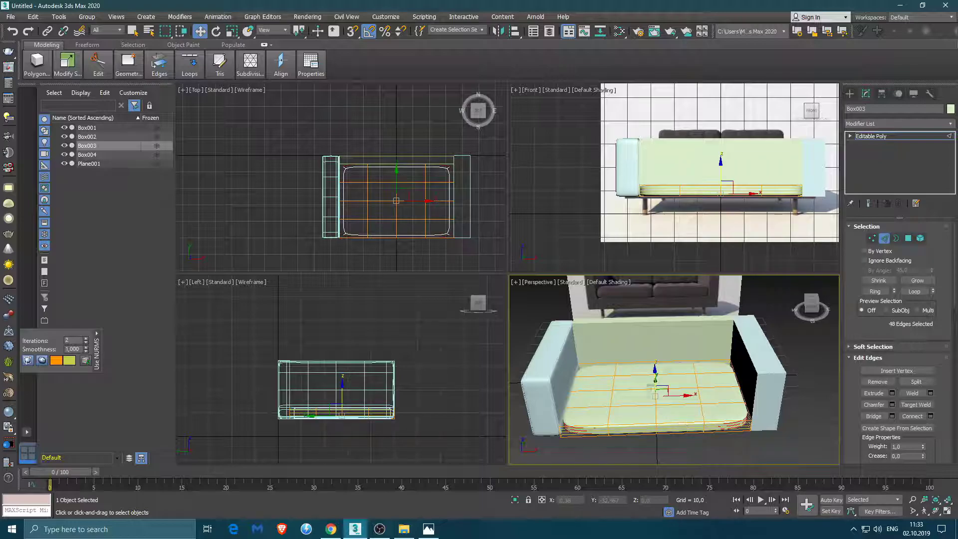
{"action": "right_click", "coordinate": [788, 249]}
{"action": "left_click", "coordinate": [931, 416]}
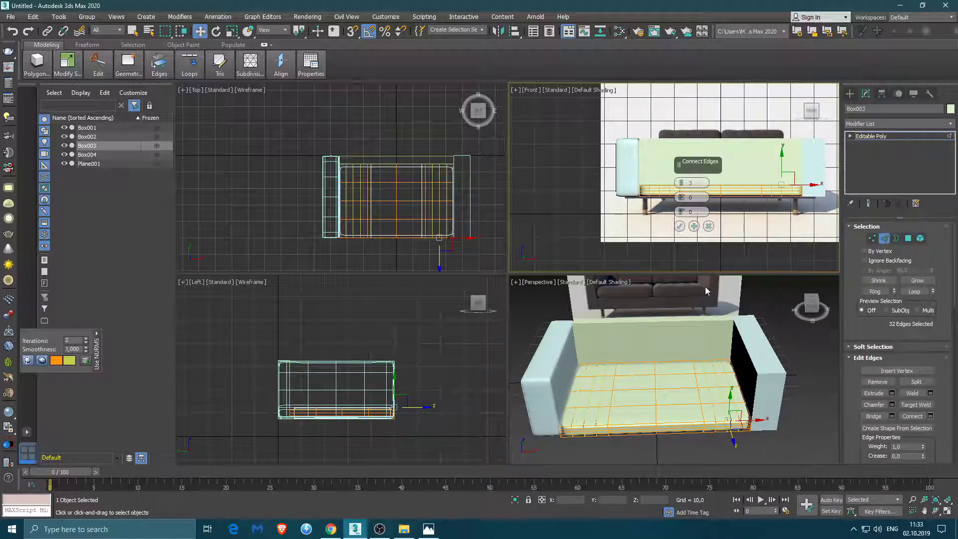
{"action": "scroll", "coordinate": [663, 324], "scroll_direction": "up", "scroll_amount": 2}
{"action": "scroll", "coordinate": [639, 364], "scroll_direction": "up", "scroll_amount": 3}
{"action": "scroll", "coordinate": [619, 389], "scroll_direction": "up", "scroll_amount": 3}
{"action": "left_click", "coordinate": [679, 420]}
- Switch to vertex mode with Scale, clear the selection, and return to Edge mode
{"action": "key", "text": "1"}
{"action": "key", "text": "r"}
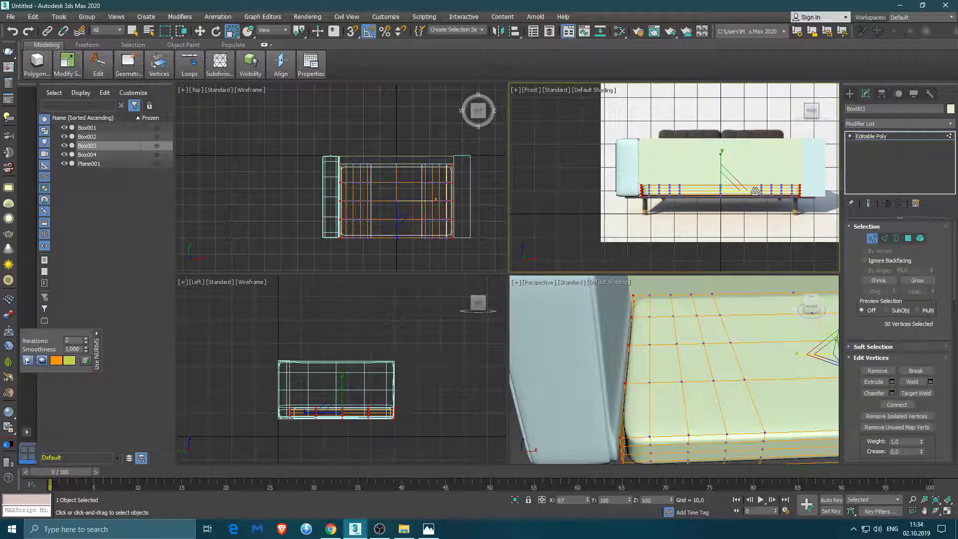
{"action": "left_click", "coordinate": [477, 241]}
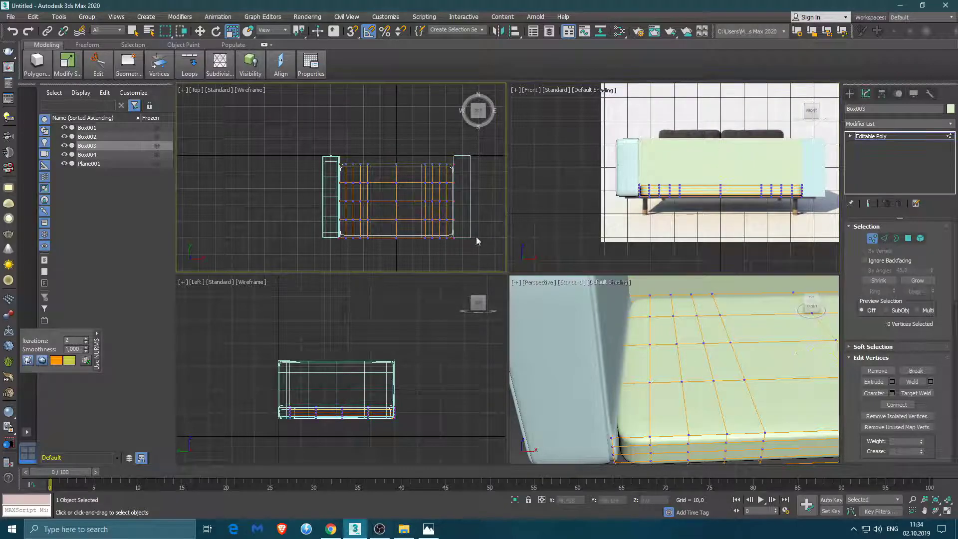
{"action": "key", "text": "2"}
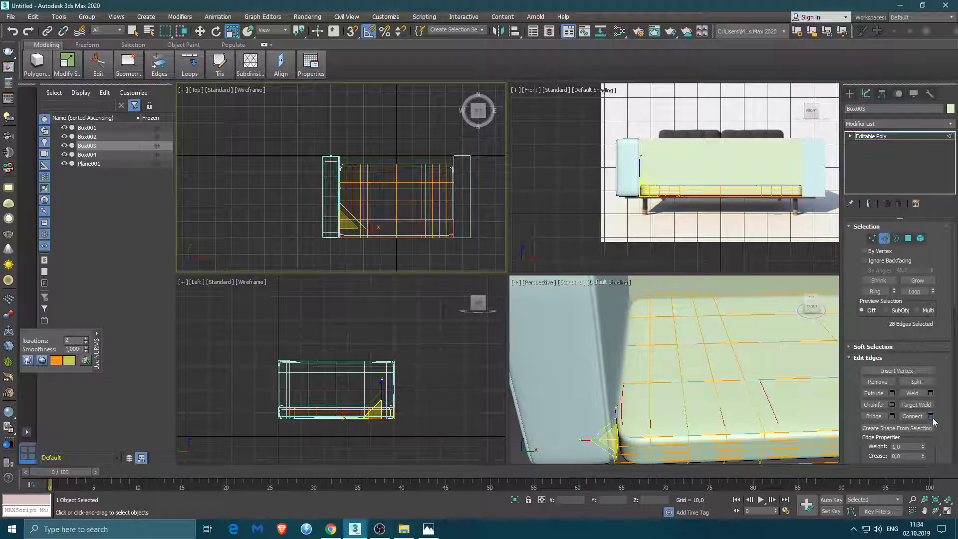
- Connect a single edge loop with Slide -65 near the cushion edge
{"action": "left_click", "coordinate": [930, 415]}
{"action": "middle_click_drag", "start_coordinate": [649, 375], "coordinate": [558, 366], "text": "alt"}
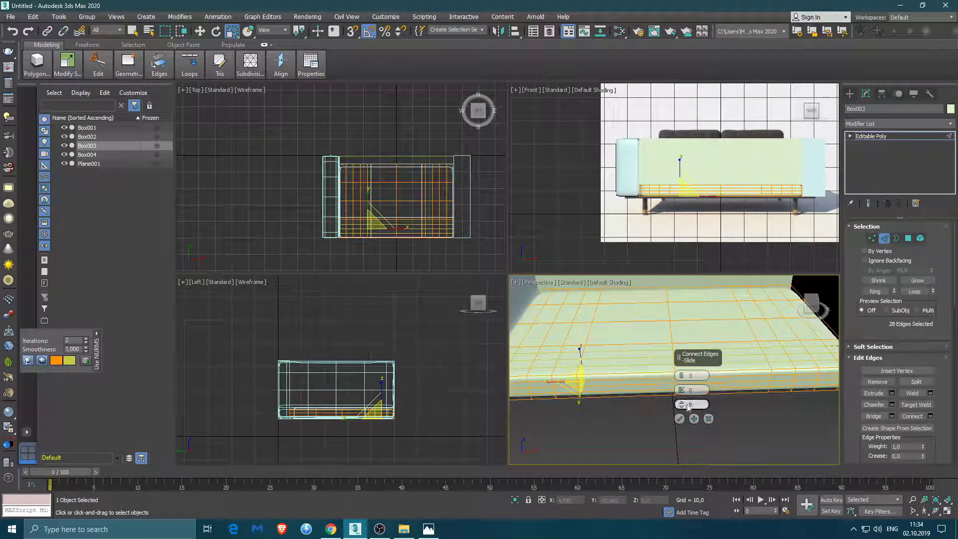
{"action": "left_click_drag", "start_coordinate": [681, 375], "coordinate": [682, 394]}
{"action": "middle_click_drag", "start_coordinate": [566, 414], "coordinate": [636, 415]}
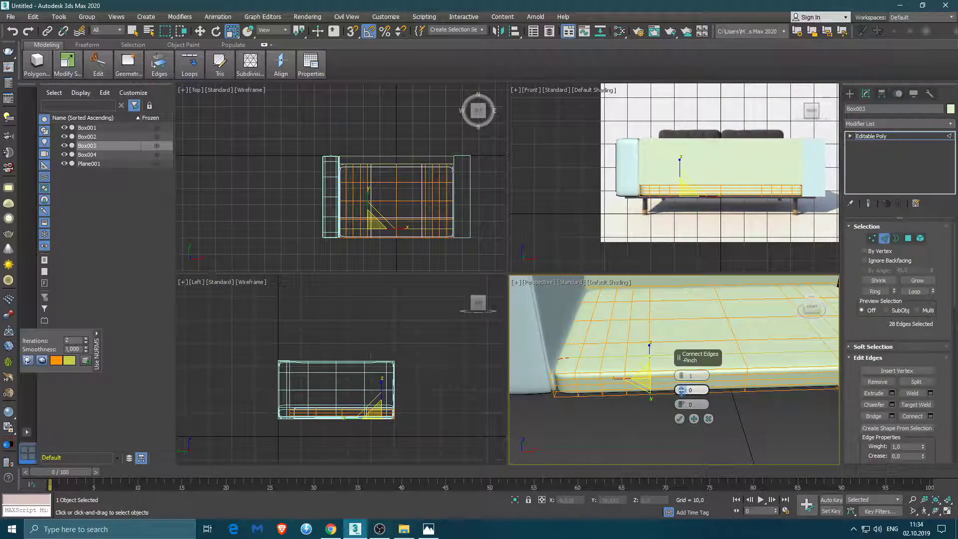
{"action": "left_click_drag", "start_coordinate": [664, 427], "coordinate": [670, 532]}
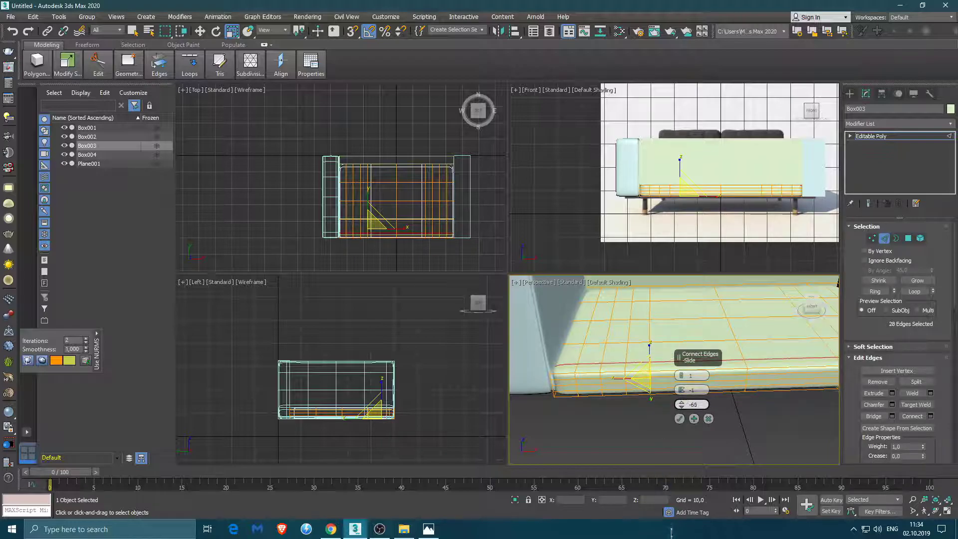
{"action": "left_click", "coordinate": [680, 419]}
{"action": "mouse_move", "coordinate": [678, 423]}
{"action": "middle_mouse_down", "text": "alt"}
{"action": "mouse_move", "coordinate": [599, 399]}
{"action": "mouse_move", "coordinate": [674, 393]}
{"action": "middle_mouse_up", "text": "alt"}
- Exit Edge mode and undo an accidental rotation of the seat with Ctrl+Z
{"action": "key", "text": "2"}
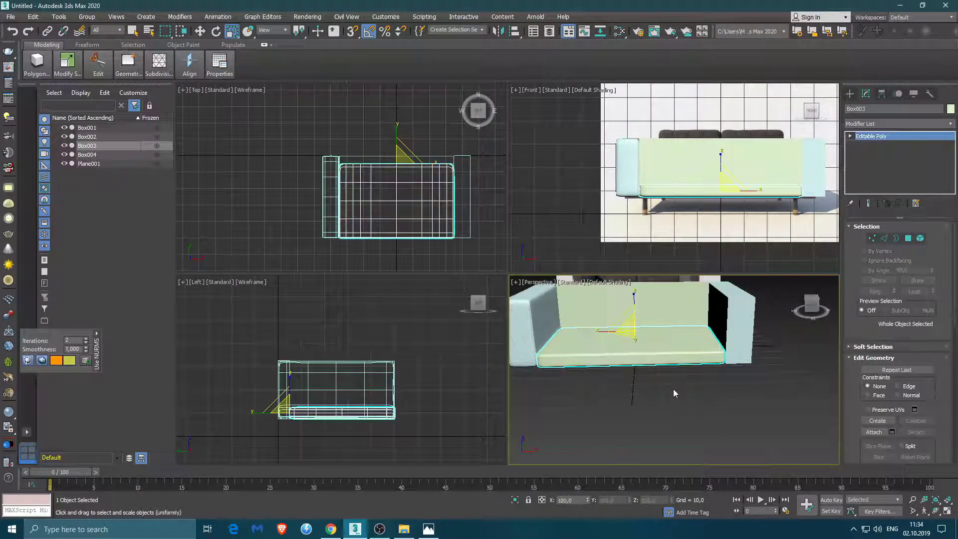
{"action": "middle_click_drag", "start_coordinate": [622, 363], "coordinate": [659, 328], "text": "alt"}
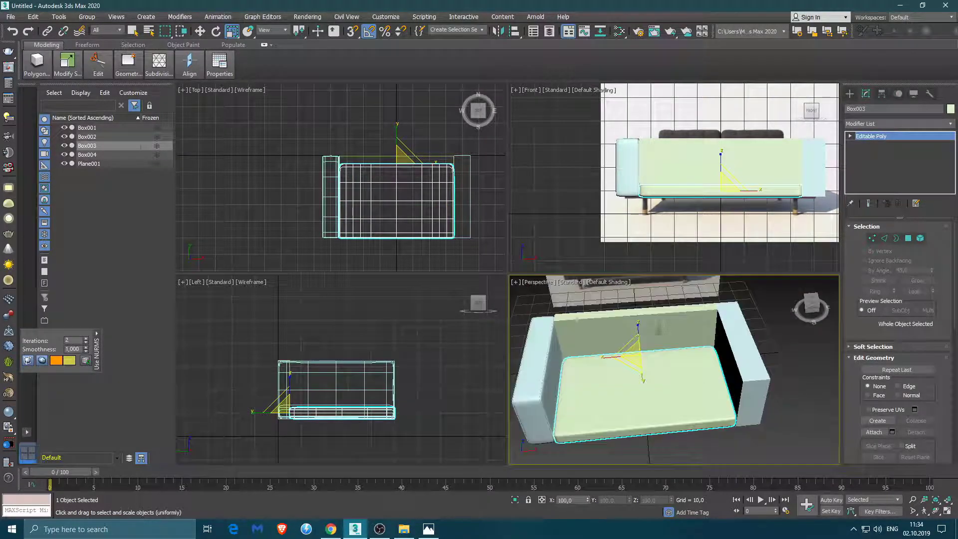
{"action": "key", "text": "e"}
{"action": "left_click_drag", "start_coordinate": [644, 344], "coordinate": [636, 308]}
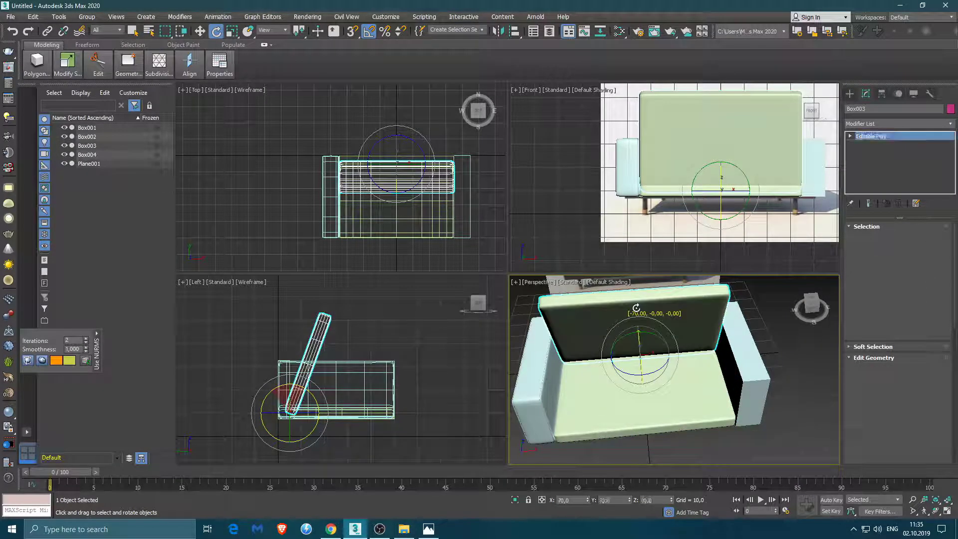
{"action": "key", "text": "ctrl+z"}
{"action": "middle_click_drag", "start_coordinate": [636, 308], "coordinate": [662, 374], "text": "alt"}
{"action": "middle_click_drag", "start_coordinate": [696, 373], "coordinate": [599, 385], "text": "alt"}
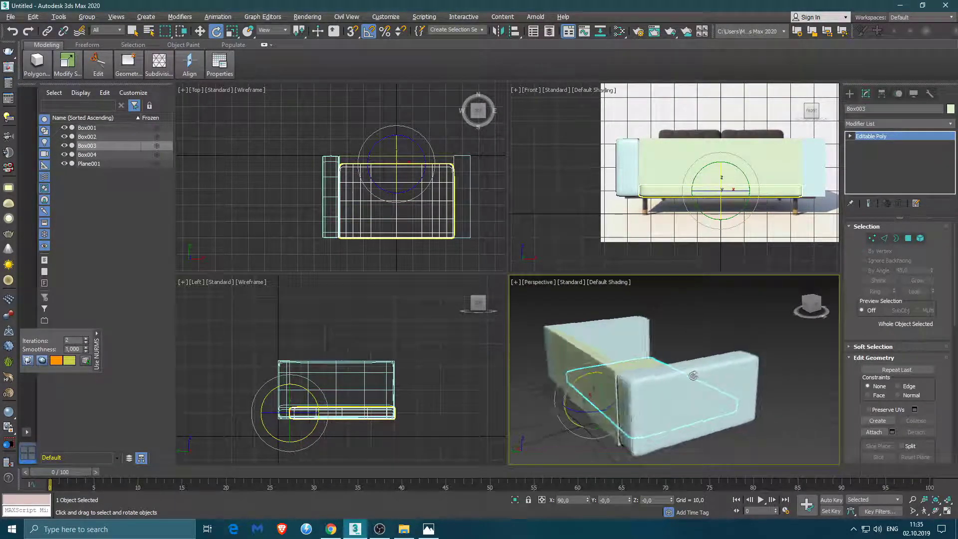
- Convert the backrest Box004 to an Editable Poly
{"action": "left_click", "coordinate": [585, 390]}
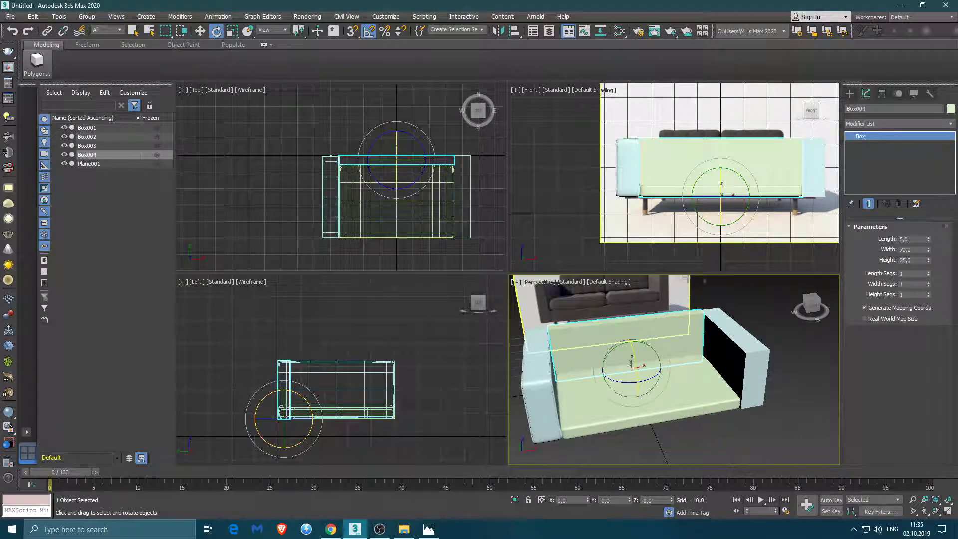
{"action": "right_click", "coordinate": [649, 309]}
{"action": "left_click", "coordinate": [758, 435]}
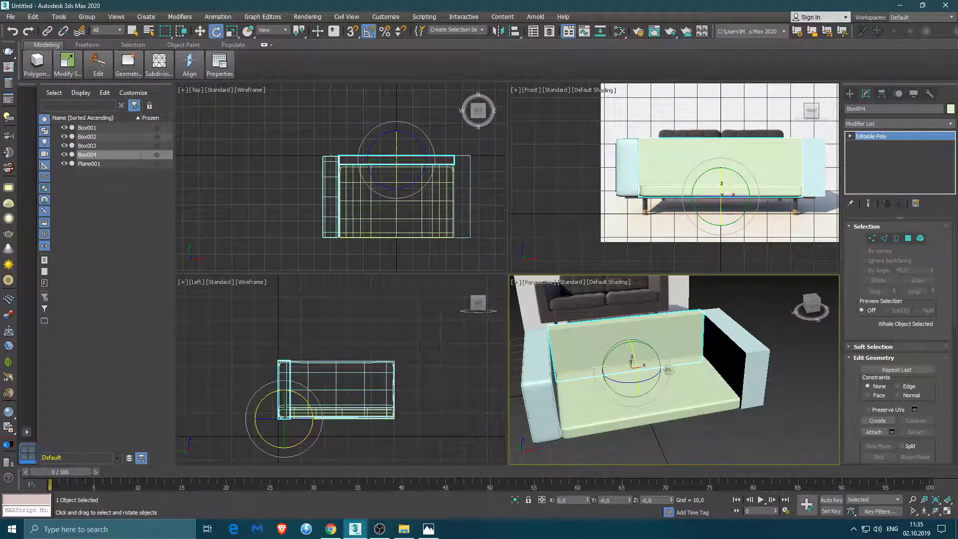
- Apply subdivision smoothing to backrest Box004 and connect edge loops across it
{"action": "left_click", "coordinate": [98, 62]}
{"action": "left_click", "coordinate": [120, 117]}
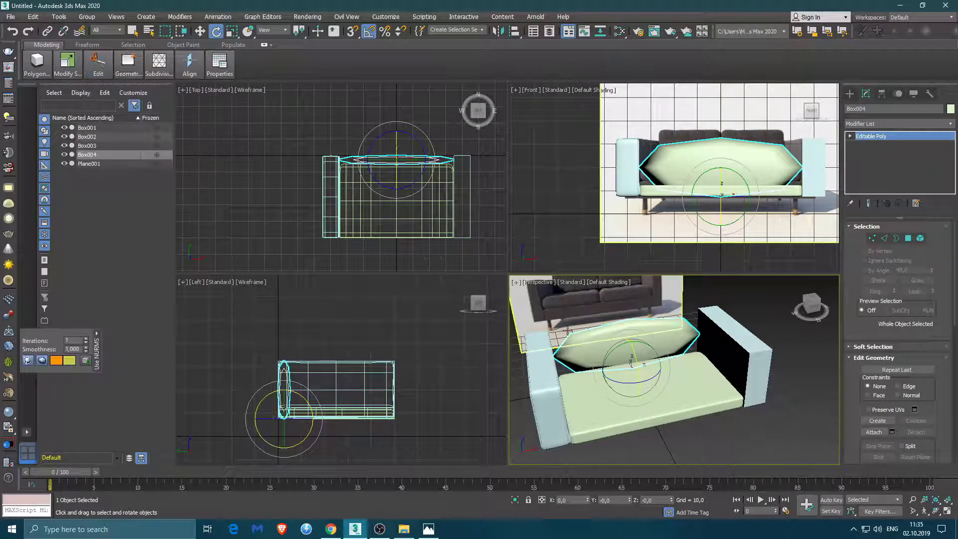
{"action": "key", "text": "2"}
{"action": "left_click_drag", "start_coordinate": [609, 165], "coordinate": [813, 175]}
{"action": "left_click", "coordinate": [930, 415]}
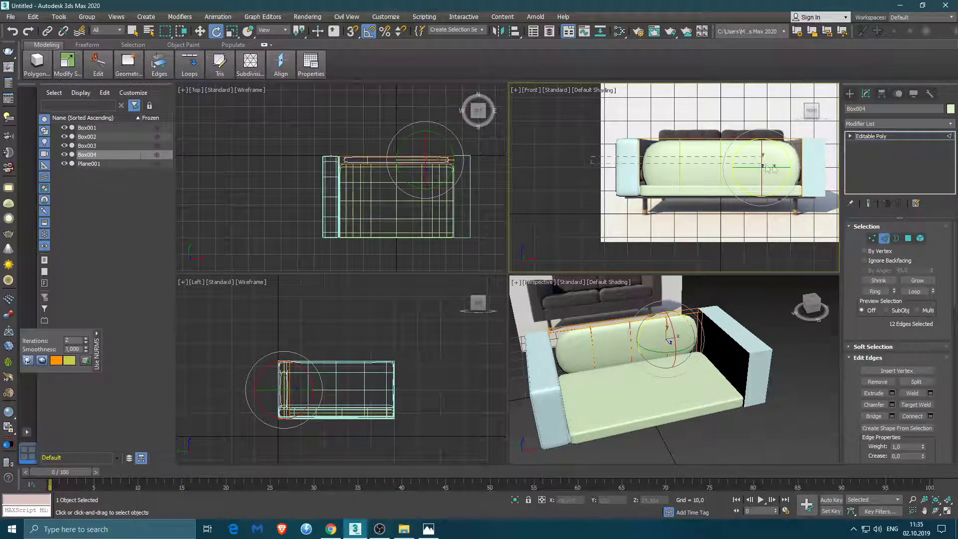
{"action": "key", "text": "ctrl+shift+e"}
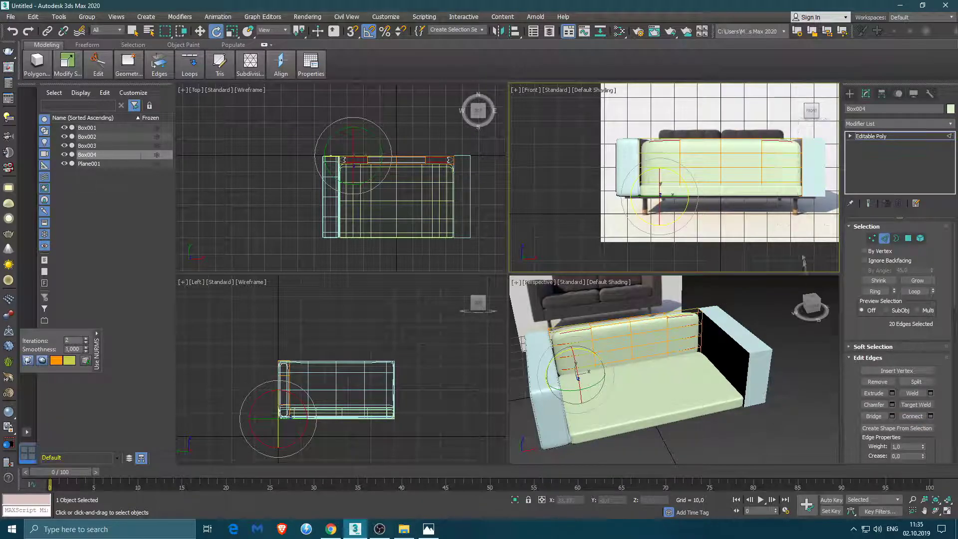
{"action": "left_click", "coordinate": [931, 416]}
{"action": "left_click", "coordinate": [684, 228]}
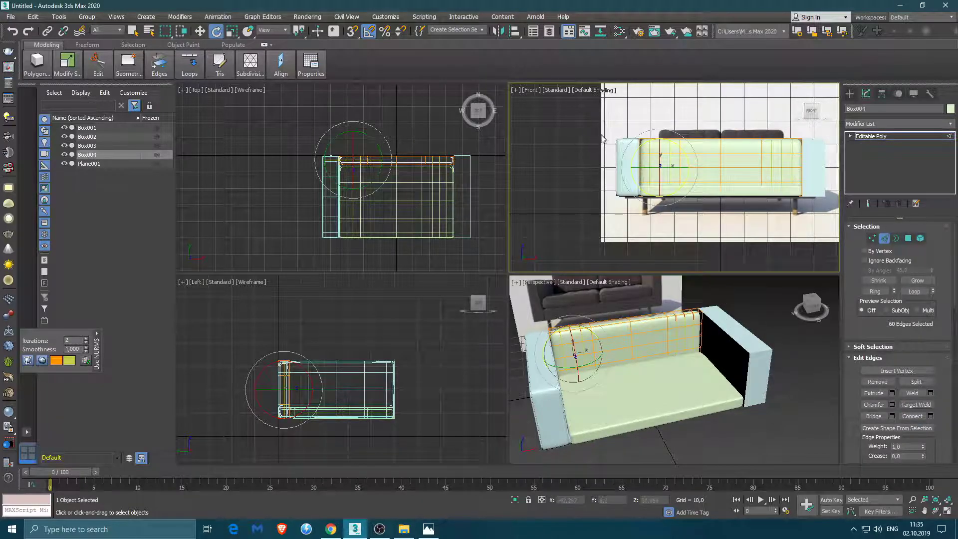
- Connect a second set of backrest edges
{"action": "left_click", "coordinate": [658, 149]}
{"action": "left_click", "coordinate": [931, 416]}
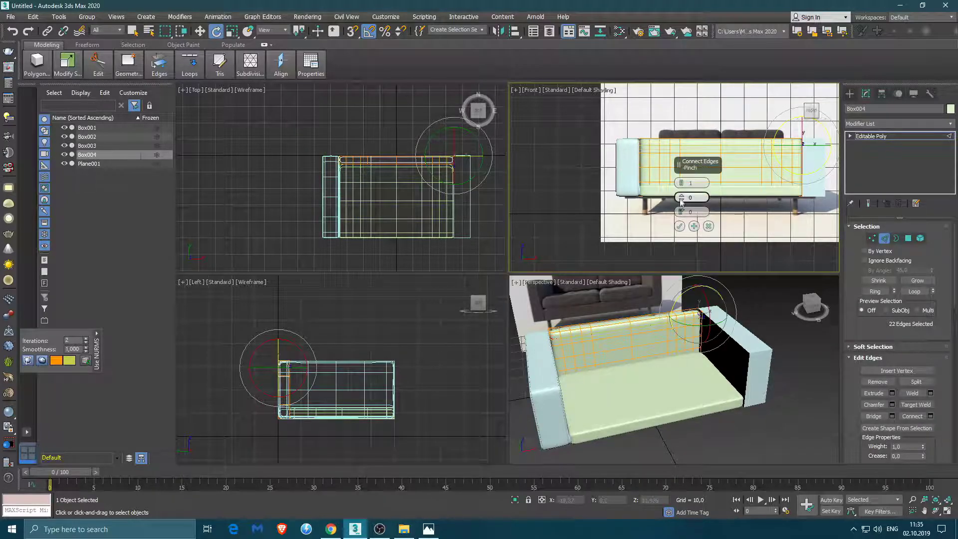
{"action": "left_click", "coordinate": [680, 226]}
{"action": "middle_click_drag", "start_coordinate": [659, 359], "coordinate": [619, 356], "text": "alt"}
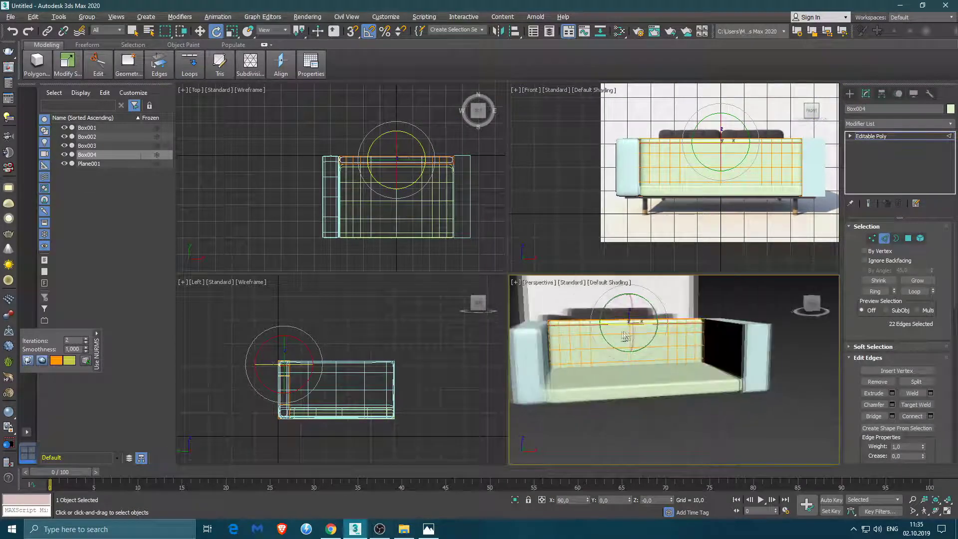
{"action": "middle_click_drag", "start_coordinate": [619, 355], "coordinate": [752, 357], "text": "alt"}
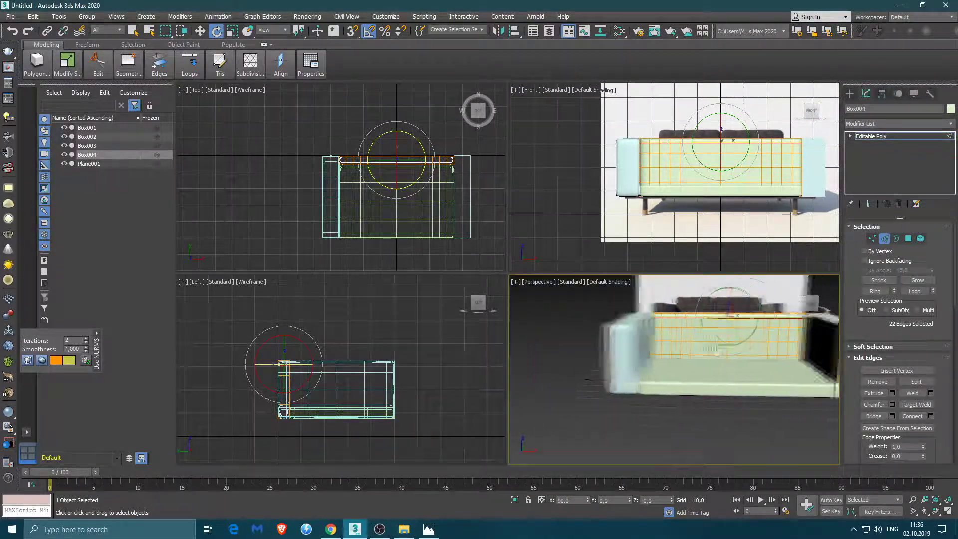
- Delete the right armrest Box002
{"action": "left_click", "coordinate": [752, 357]}
{"action": "key", "text": "2"}
{"action": "left_click", "coordinate": [752, 357]}
{"action": "key", "text": "Delete"}
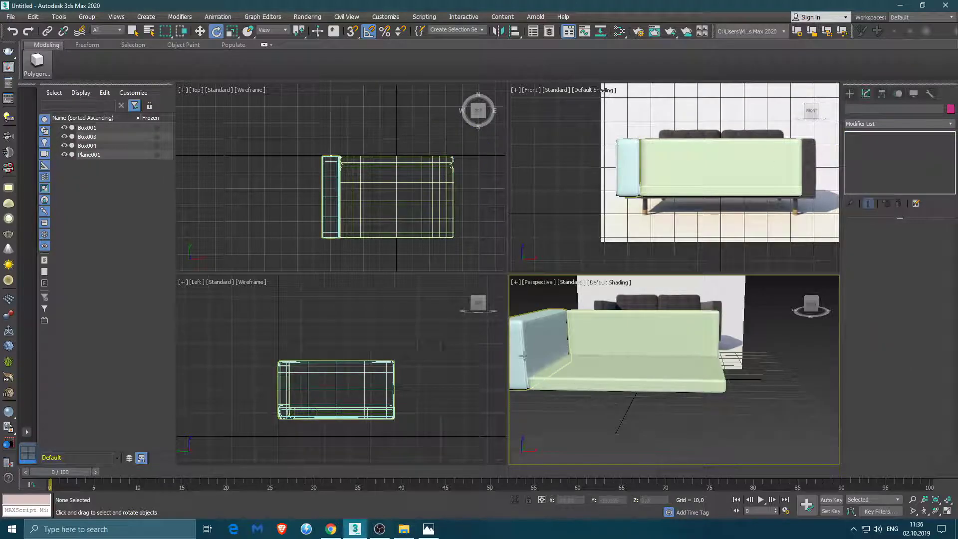
- Shift-copy the left armrest to the sofa's right side as Box005
{"action": "left_click", "coordinate": [534, 349]}
{"action": "middle_click_drag", "start_coordinate": [534, 349], "coordinate": [650, 380], "text": "alt"}
{"action": "key", "text": "w"}
{"action": "left_click_drag", "start_coordinate": [349, 155], "coordinate": [486, 155], "text": "shift"}
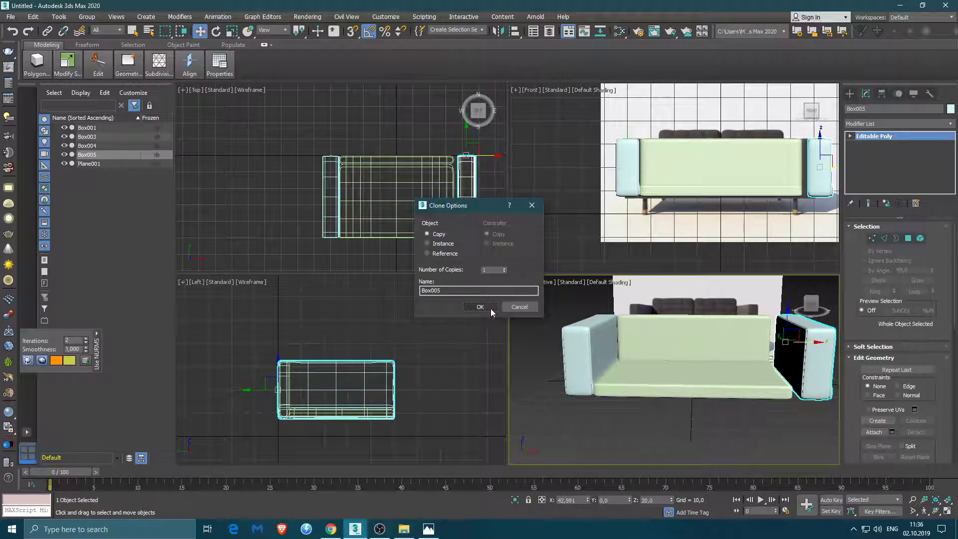
{"action": "left_click", "coordinate": [514, 305]}
{"action": "key", "text": "z"}
- Add a Mirror modifier on X to the armrest copy Box005
{"action": "left_click", "coordinate": [898, 123]}
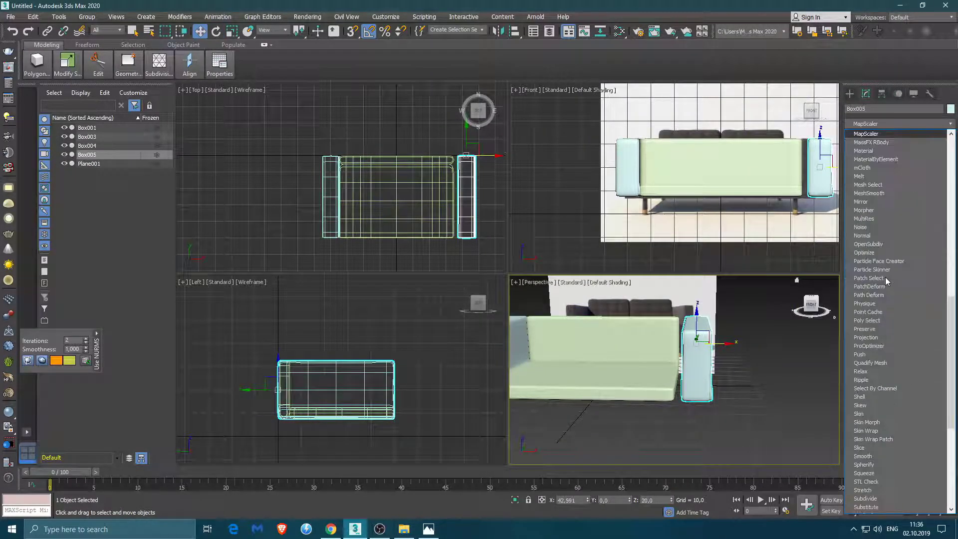
{"action": "left_click", "coordinate": [861, 202]}
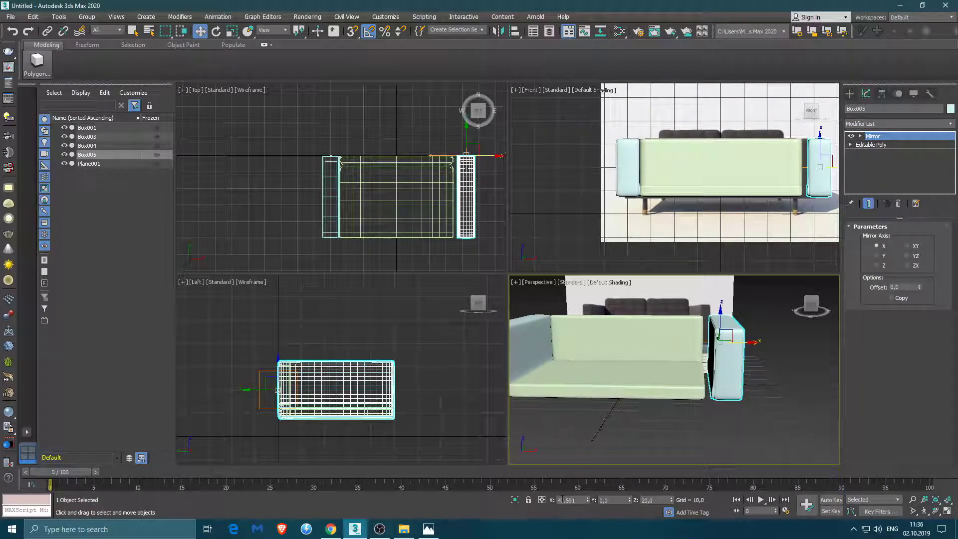
{"action": "left_click_drag", "start_coordinate": [587, 500], "coordinate": [586, 504]}
{"action": "left_click", "coordinate": [648, 424]}
{"action": "mouse_move", "coordinate": [648, 424]}
{"action": "middle_mouse_down", "text": "alt"}
{"action": "mouse_move", "coordinate": [648, 401]}
{"action": "mouse_move", "coordinate": [610, 388]}
{"action": "mouse_move", "coordinate": [579, 400]}
{"action": "mouse_move", "coordinate": [658, 428]}
{"action": "mouse_move", "coordinate": [660, 396]}
{"action": "middle_mouse_up", "text": "alt"}
- Select the seat Box003 and check the sofa reference photo
{"action": "left_click", "coordinate": [579, 399]}
{"action": "left_click", "coordinate": [429, 529]}
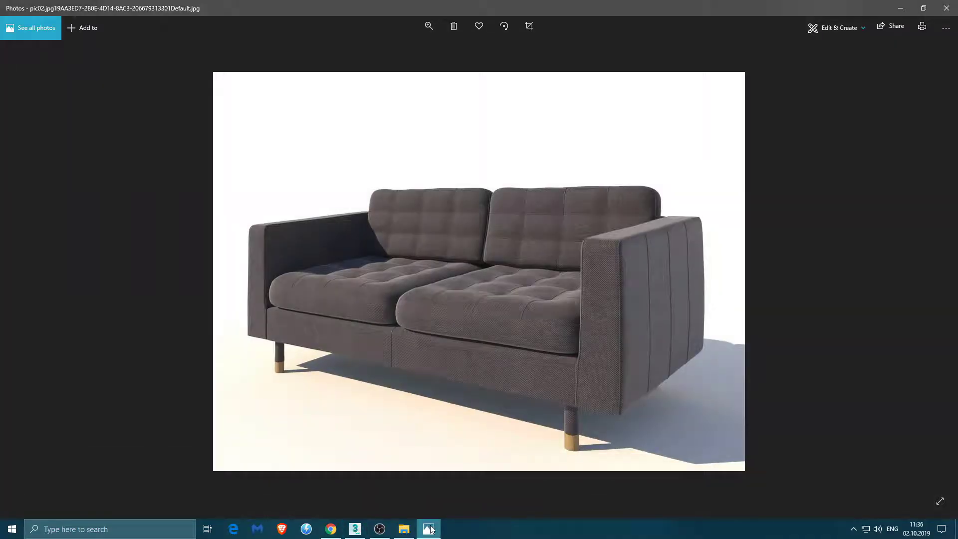
{"action": "left_click", "coordinate": [429, 529]}
{"action": "middle_click_drag", "start_coordinate": [675, 439], "coordinate": [644, 405], "text": "alt"}
{"action": "right_click", "coordinate": [643, 405]}
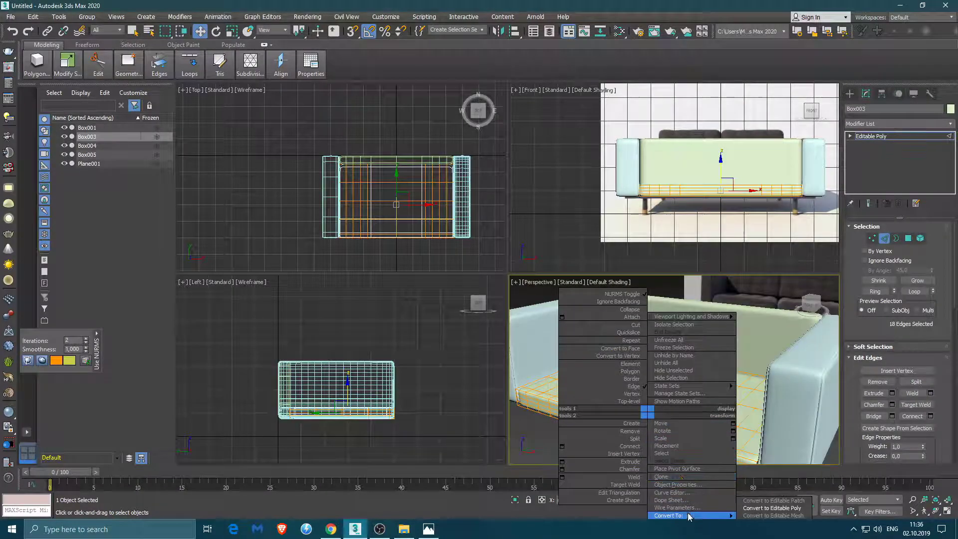
- Turn a selected seat edge loop into Shape001 with Create Shape From Selection
{"action": "left_click", "coordinate": [697, 470]}
{"action": "key", "text": "2"}
{"action": "middle_click_drag", "start_coordinate": [644, 414], "coordinate": [672, 427], "text": "alt"}
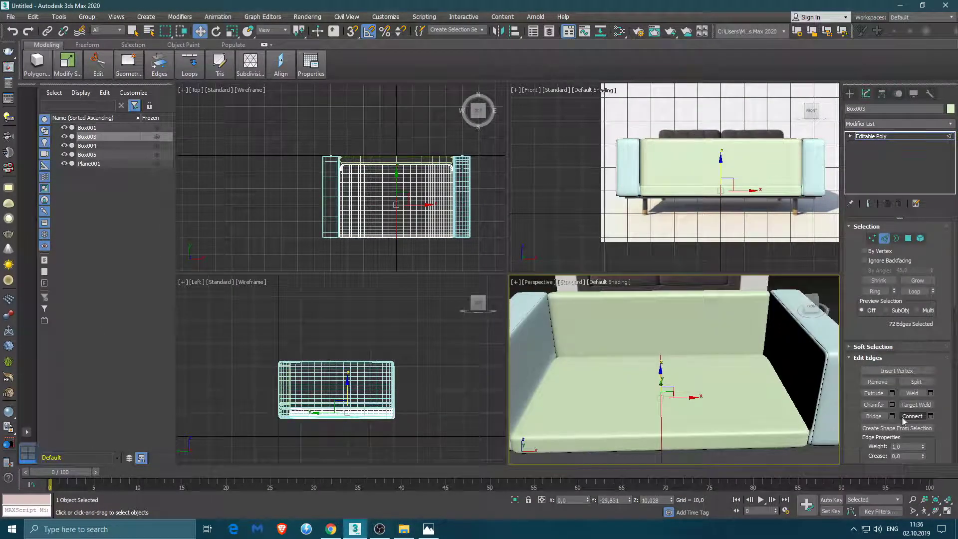
{"action": "left_click", "coordinate": [896, 427]}
{"action": "left_click", "coordinate": [458, 279]}
{"action": "scroll", "coordinate": [668, 424], "scroll_direction": "up", "scroll_amount": 3}
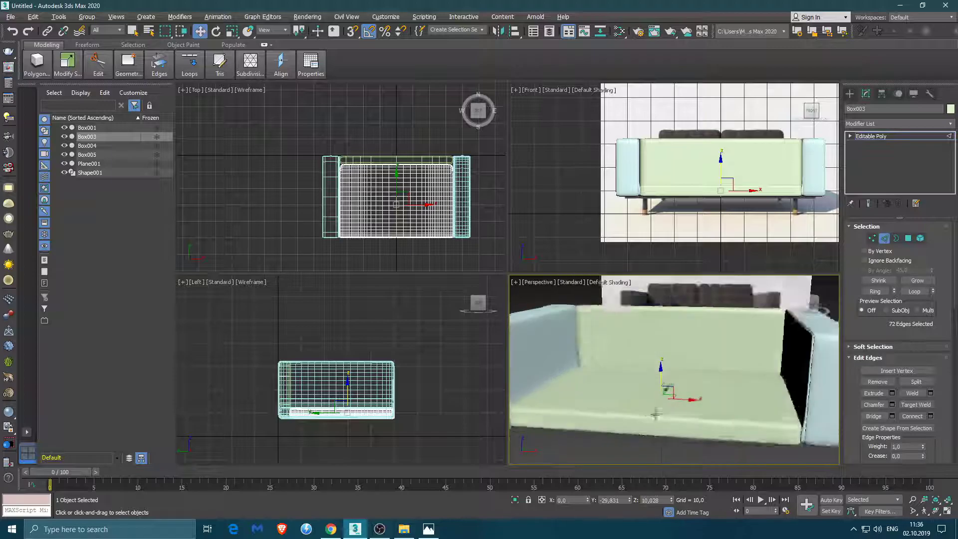
{"action": "scroll", "coordinate": [653, 429], "scroll_direction": "up", "scroll_amount": 3}
{"action": "scroll", "coordinate": [657, 398], "scroll_direction": "up", "scroll_amount": 2}
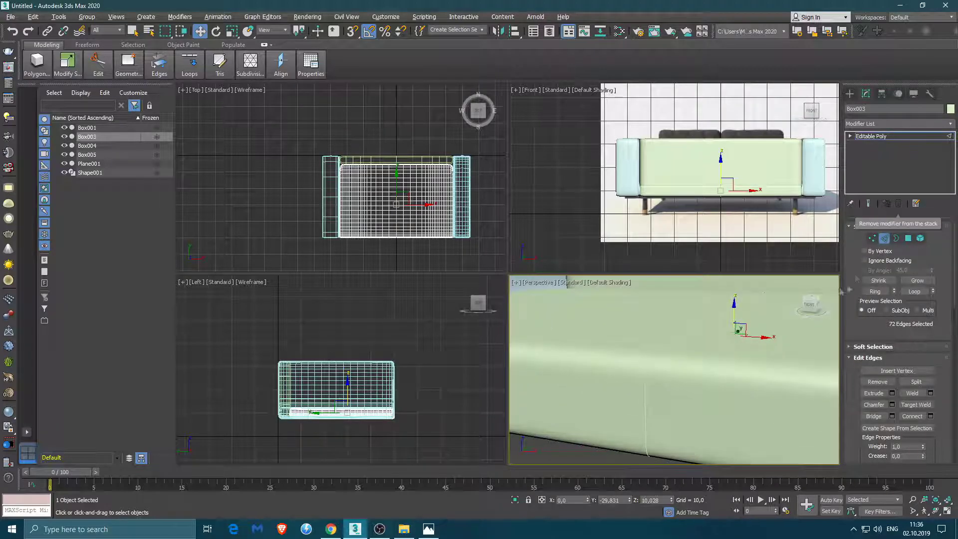
- Make Shape001 render in viewport as a tube with thickness 0,3
{"action": "key", "text": "2"}
{"action": "left_click", "coordinate": [671, 374]}
{"action": "left_click", "coordinate": [863, 237]}
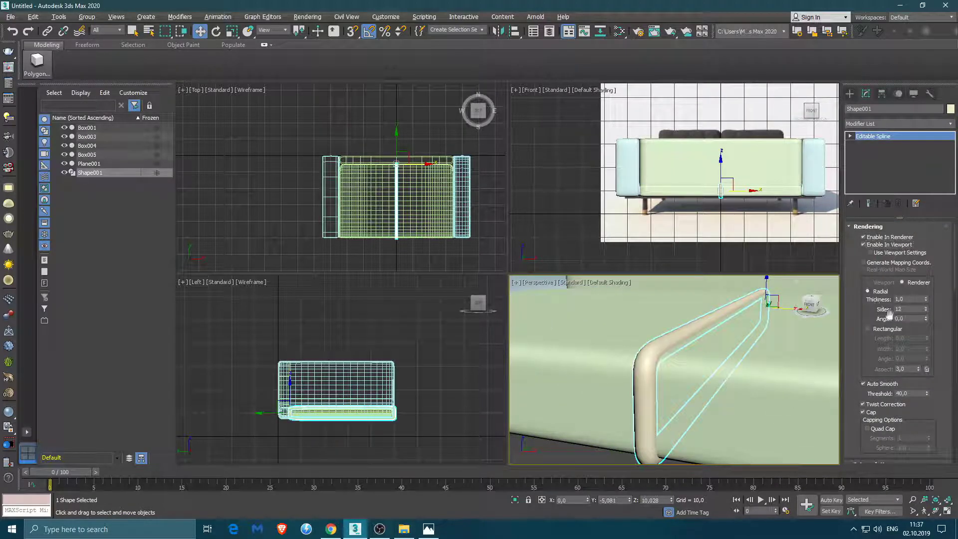
{"action": "mouse_move", "coordinate": [926, 299]}
{"action": "left_mouse_down"}
{"action": "mouse_move", "coordinate": [928, 328]}
{"action": "mouse_move", "coordinate": [926, 305]}
{"action": "left_mouse_up"}
{"action": "middle_click_drag", "start_coordinate": [731, 374], "coordinate": [814, 374], "text": "alt"}
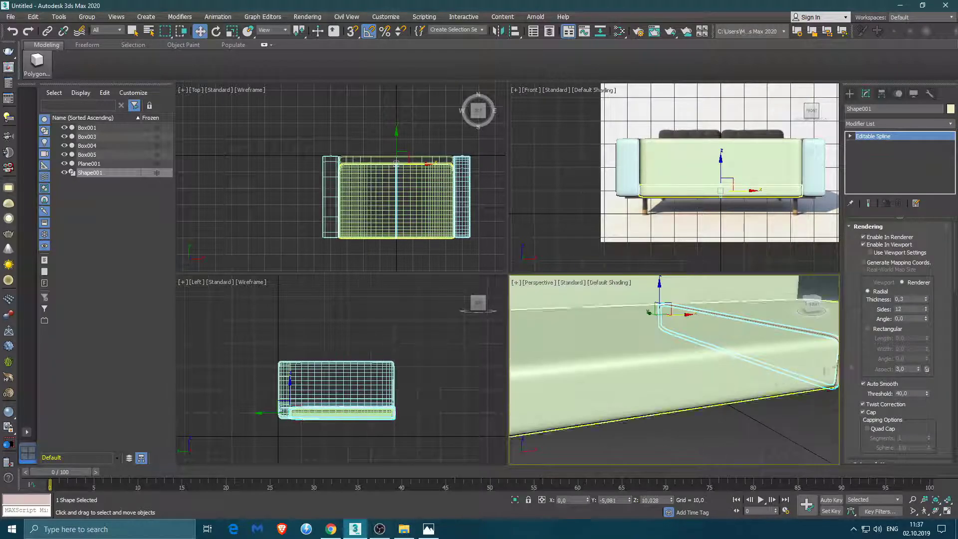
{"action": "left_click", "coordinate": [760, 423]}
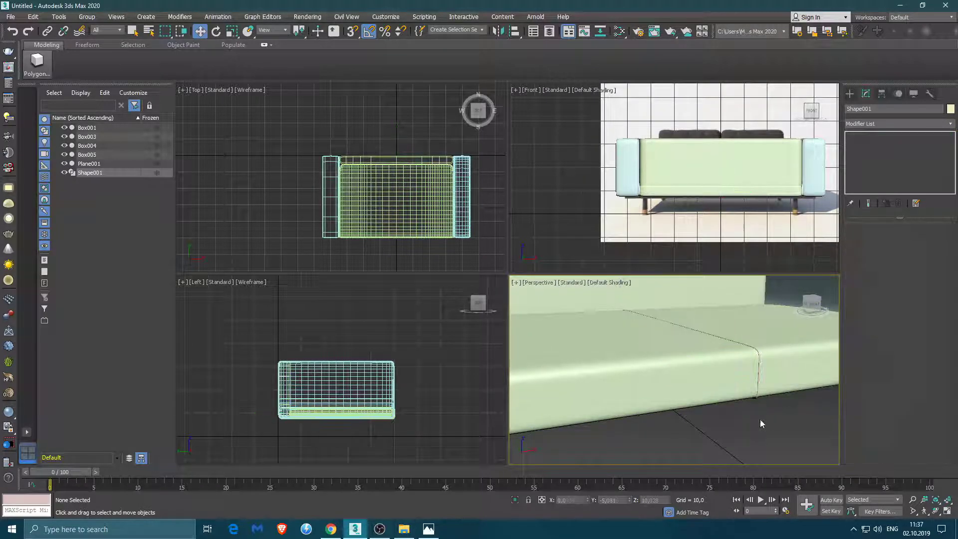
{"action": "left_click", "coordinate": [760, 377]}
{"action": "middle_click_drag", "start_coordinate": [742, 403], "coordinate": [699, 422], "text": "alt"}
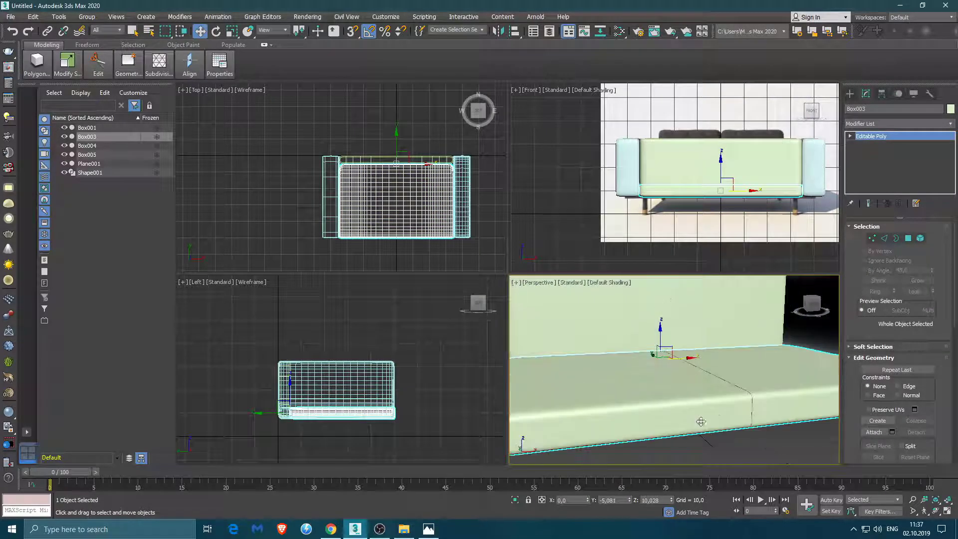
- Attach the piping into seat Box003, undoing the arm and backrest attachments
{"action": "middle_click_drag", "start_coordinate": [784, 434], "coordinate": [641, 391], "text": "alt"}
{"action": "left_click", "coordinate": [638, 390]}
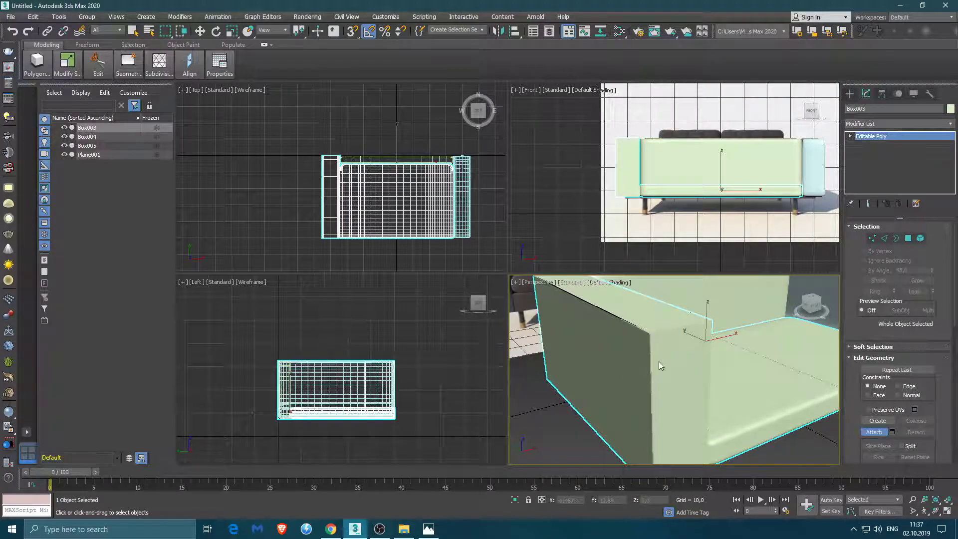
{"action": "left_click", "coordinate": [159, 64]}
{"action": "left_click", "coordinate": [125, 133]}
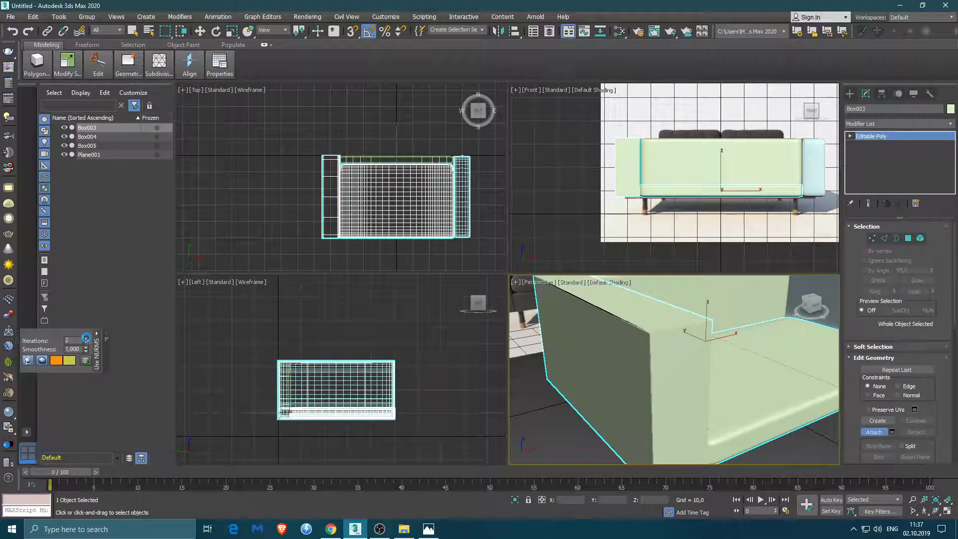
{"action": "left_click", "coordinate": [640, 385]}
{"action": "middle_click_drag", "start_coordinate": [641, 385], "coordinate": [641, 394], "text": "alt"}
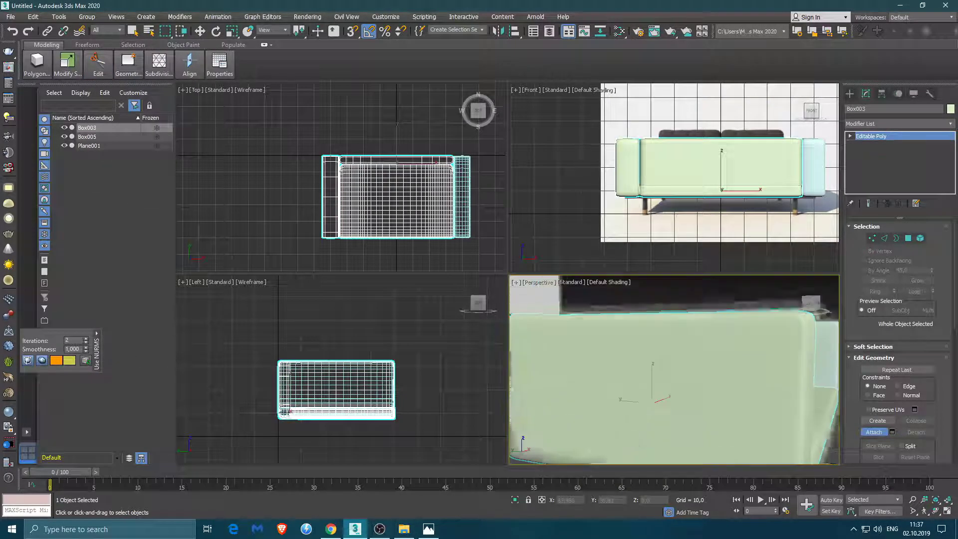
{"action": "key", "text": "ctrl+z"}
{"action": "key", "text": "ctrl+z"}
- Check the reference photo, then select the left armrest in Edge mode
{"action": "mouse_move", "coordinate": [629, 407]}
{"action": "middle_mouse_down", "text": "alt"}
{"action": "mouse_move", "coordinate": [598, 399]}
{"action": "mouse_move", "coordinate": [691, 388]}
{"action": "middle_mouse_up", "text": "alt"}
{"action": "left_click", "coordinate": [663, 384]}
{"action": "left_click", "coordinate": [429, 529]}
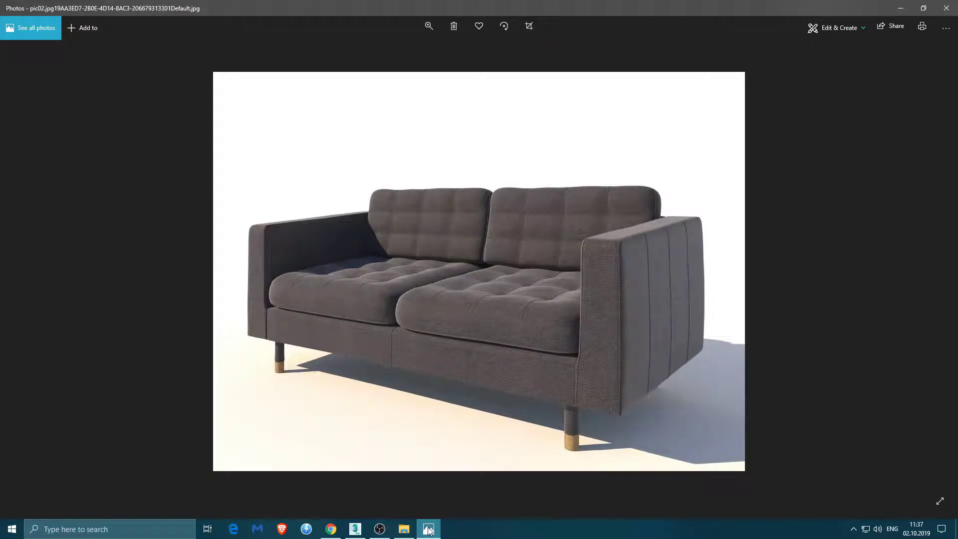
{"action": "left_click", "coordinate": [429, 530]}
{"action": "mouse_move", "coordinate": [698, 344]}
{"action": "middle_mouse_down", "text": "alt"}
{"action": "mouse_move", "coordinate": [569, 379]}
{"action": "mouse_move", "coordinate": [607, 412]}
{"action": "middle_mouse_up", "text": "alt"}
{"action": "left_click", "coordinate": [557, 396]}
{"action": "key", "text": "2"}
{"action": "key", "text": "2"}
{"action": "key", "text": "2"}
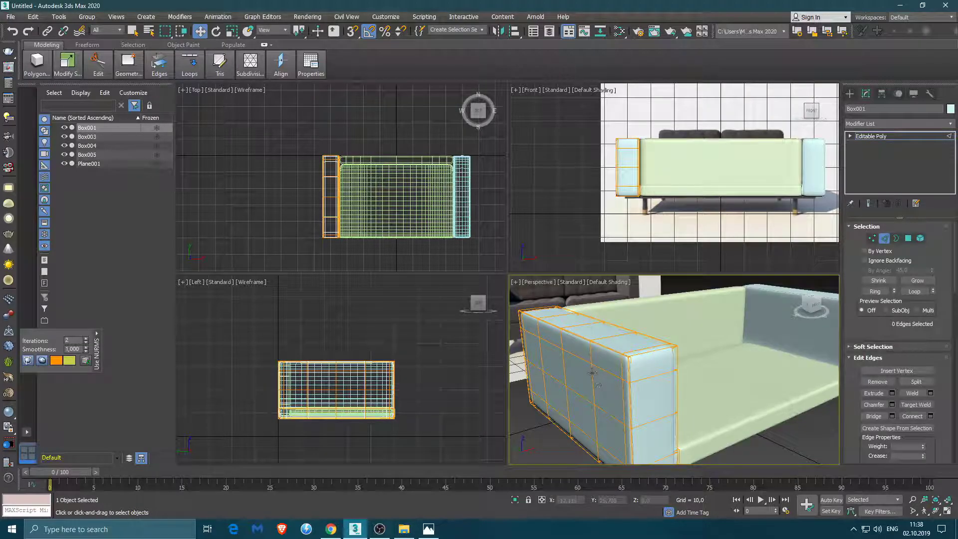
- Select groove edge loops along the left armrest's side and top
{"action": "left_click", "coordinate": [592, 373]}
{"action": "scroll", "coordinate": [591, 372], "scroll_direction": "up", "scroll_amount": 2}
{"action": "scroll", "coordinate": [591, 373], "scroll_direction": "up", "scroll_amount": 3}
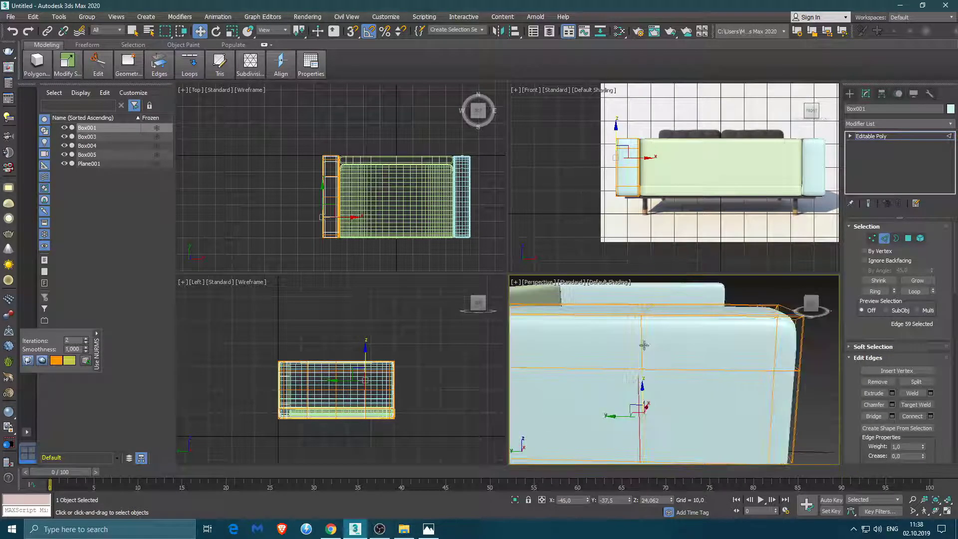
{"action": "mouse_move", "coordinate": [592, 372]}
{"action": "middle_mouse_down", "text": "alt"}
{"action": "mouse_move", "coordinate": [588, 341]}
{"action": "mouse_move", "coordinate": [629, 359]}
{"action": "middle_mouse_up", "text": "alt"}
{"action": "left_click", "coordinate": [655, 329], "text": "ctrl"}
{"action": "mouse_move", "coordinate": [655, 329]}
{"action": "middle_mouse_down", "text": "alt"}
{"action": "mouse_move", "coordinate": [649, 374]}
{"action": "mouse_move", "coordinate": [664, 402]}
{"action": "middle_mouse_up", "text": "alt"}
{"action": "left_click", "coordinate": [650, 378], "text": "ctrl"}
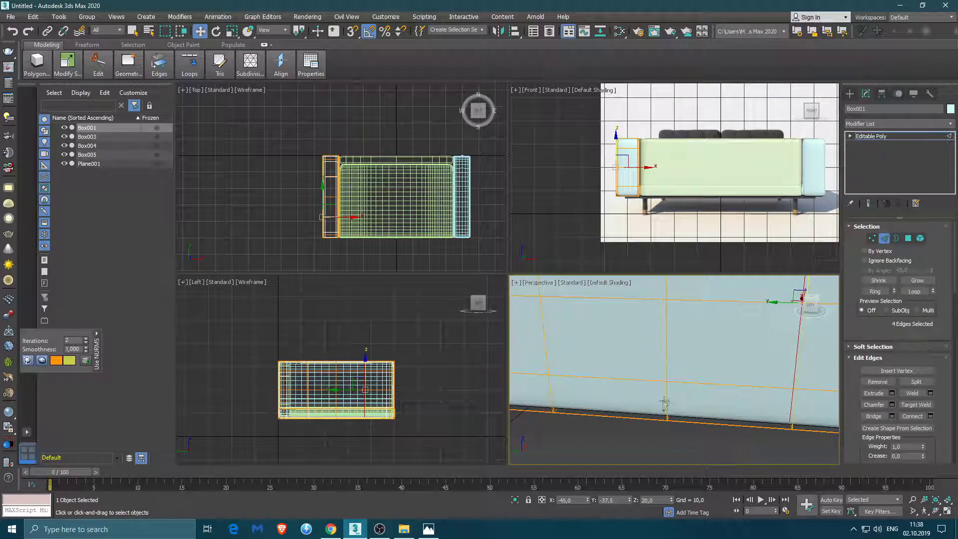
{"action": "left_click", "coordinate": [665, 356], "text": "ctrl"}
{"action": "mouse_move", "coordinate": [650, 364]}
{"action": "middle_mouse_down", "text": "alt"}
{"action": "mouse_move", "coordinate": [642, 331]}
{"action": "mouse_move", "coordinate": [608, 323]}
{"action": "middle_mouse_up", "text": "alt"}
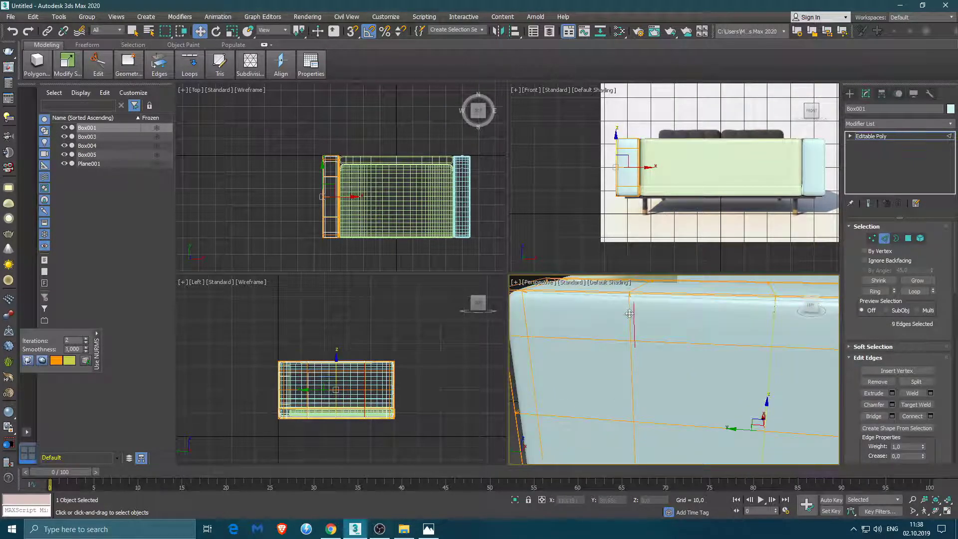
{"action": "left_click", "coordinate": [629, 444], "text": "ctrl"}
- Add the remaining groove edge loops on the armrest bottom and front
{"action": "mouse_move", "coordinate": [634, 410]}
{"action": "middle_mouse_down", "text": "alt"}
{"action": "mouse_move", "coordinate": [630, 443]}
{"action": "mouse_move", "coordinate": [712, 389]}
{"action": "mouse_move", "coordinate": [561, 430]}
{"action": "middle_mouse_up", "text": "alt"}
{"action": "left_click", "coordinate": [712, 388], "text": "ctrl"}
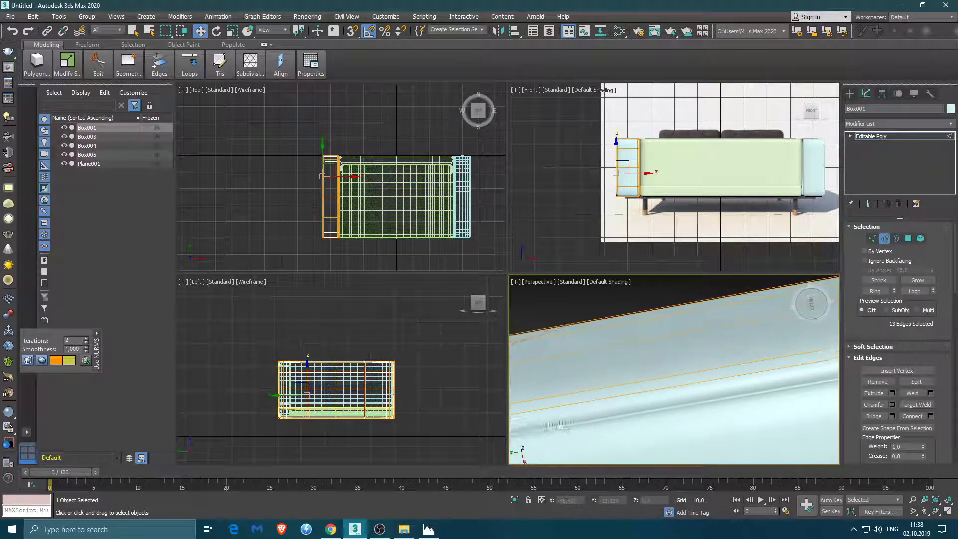
{"action": "middle_click_drag", "start_coordinate": [718, 408], "coordinate": [586, 404]}
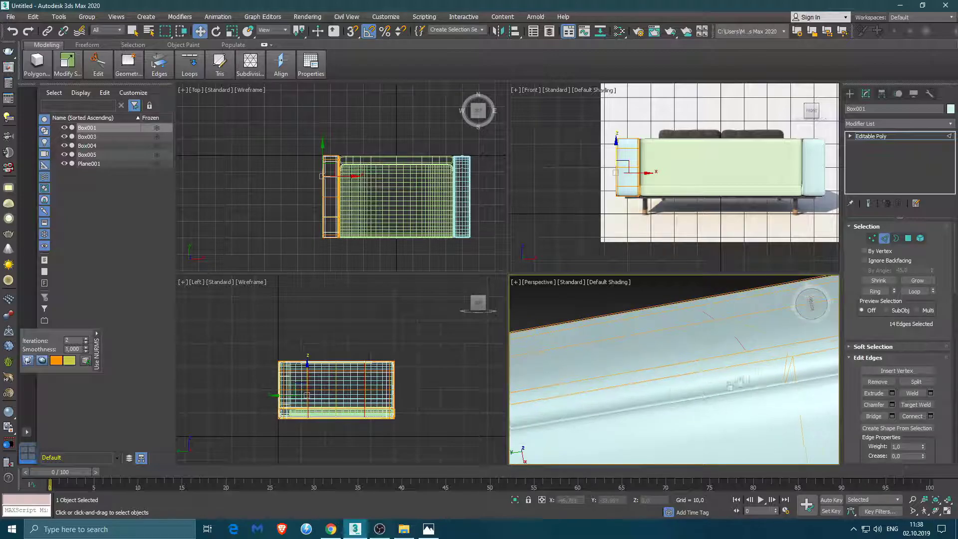
{"action": "mouse_move", "coordinate": [546, 410]}
{"action": "middle_mouse_down", "text": "alt"}
{"action": "mouse_move", "coordinate": [647, 414]}
{"action": "mouse_move", "coordinate": [622, 326]}
{"action": "mouse_move", "coordinate": [651, 364]}
{"action": "middle_mouse_up", "text": "alt"}
{"action": "left_click", "coordinate": [622, 325], "text": "ctrl"}
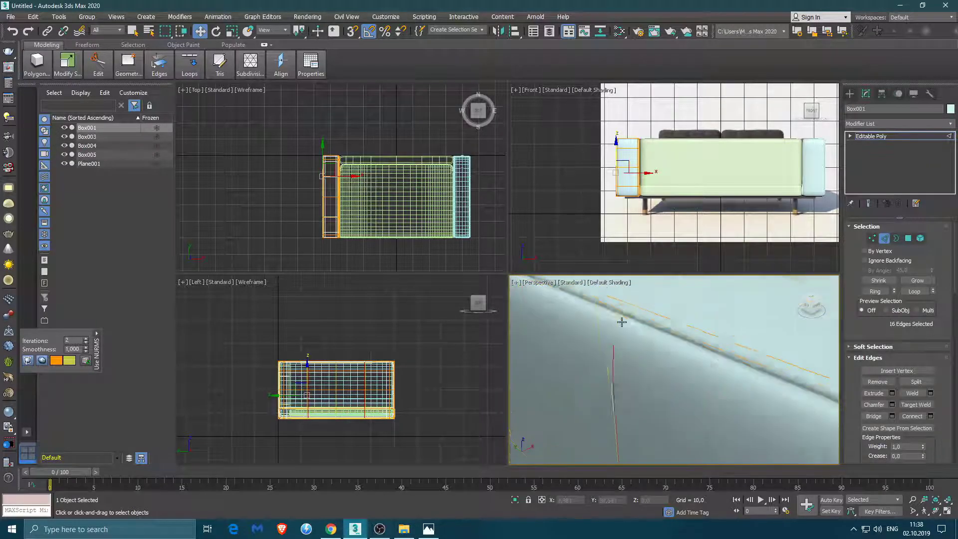
{"action": "left_click", "coordinate": [651, 365], "text": "ctrl"}
{"action": "middle_click_drag", "start_coordinate": [650, 364], "coordinate": [623, 349], "text": "alt"}
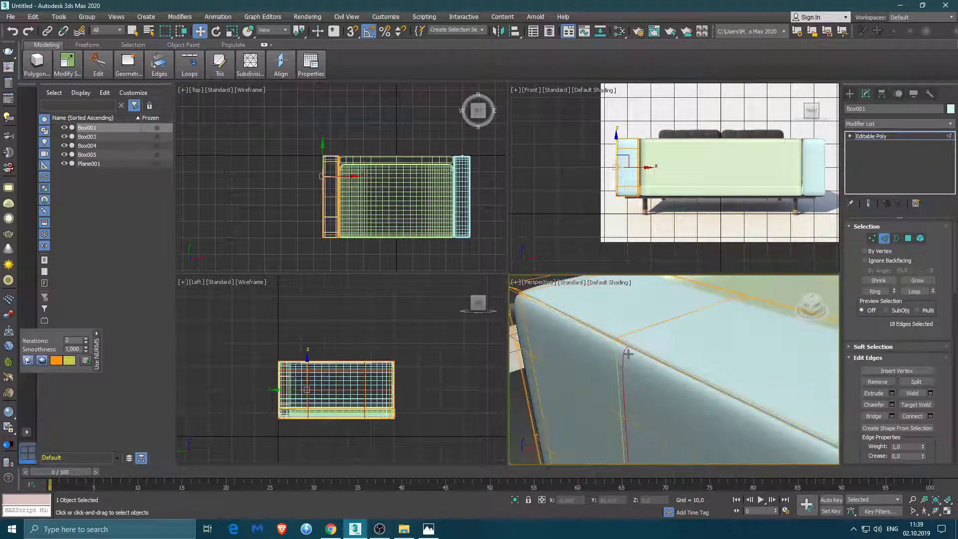
{"action": "scroll", "coordinate": [649, 369], "scroll_direction": "down", "scroll_amount": 3}
- Collapse the armrest's modifier stack and create a shape from the selected edges
{"action": "right_click", "coordinate": [907, 174]}
{"action": "left_click", "coordinate": [882, 209]}
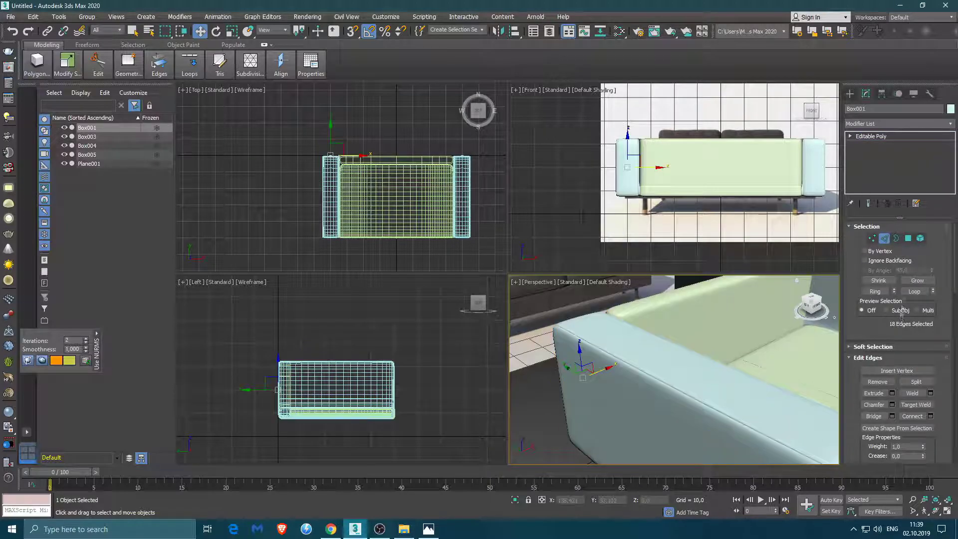
{"action": "mouse_move", "coordinate": [648, 370]}
{"action": "middle_mouse_down"}
{"action": "mouse_move", "coordinate": [682, 364]}
{"action": "mouse_move", "coordinate": [693, 342]}
{"action": "mouse_move", "coordinate": [713, 390]}
{"action": "mouse_move", "coordinate": [744, 364]}
{"action": "middle_mouse_up"}
{"action": "left_click", "coordinate": [896, 428]}
{"action": "left_click", "coordinate": [459, 280]}
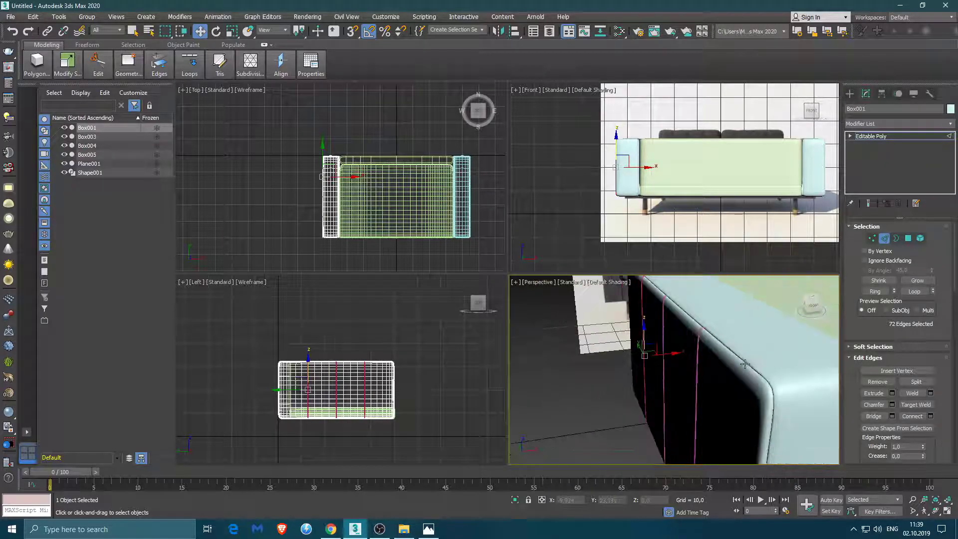
- Pick an edge on the left arm's rounded corner and orbit to inspect it beside the seat
{"action": "key", "text": "2"}
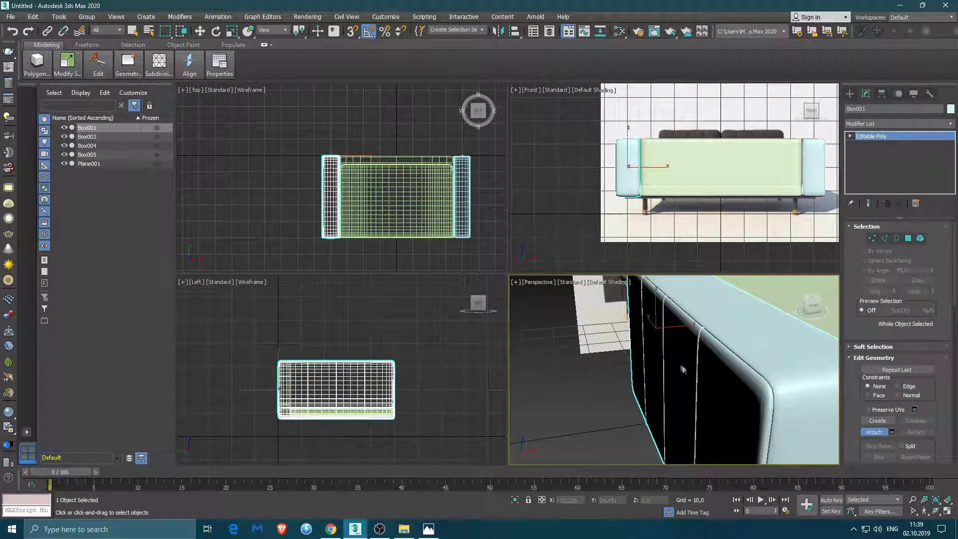
{"action": "middle_click_drag", "start_coordinate": [682, 369], "coordinate": [778, 377], "text": "alt"}
{"action": "scroll", "coordinate": [779, 377], "scroll_direction": "down", "scroll_amount": 5}
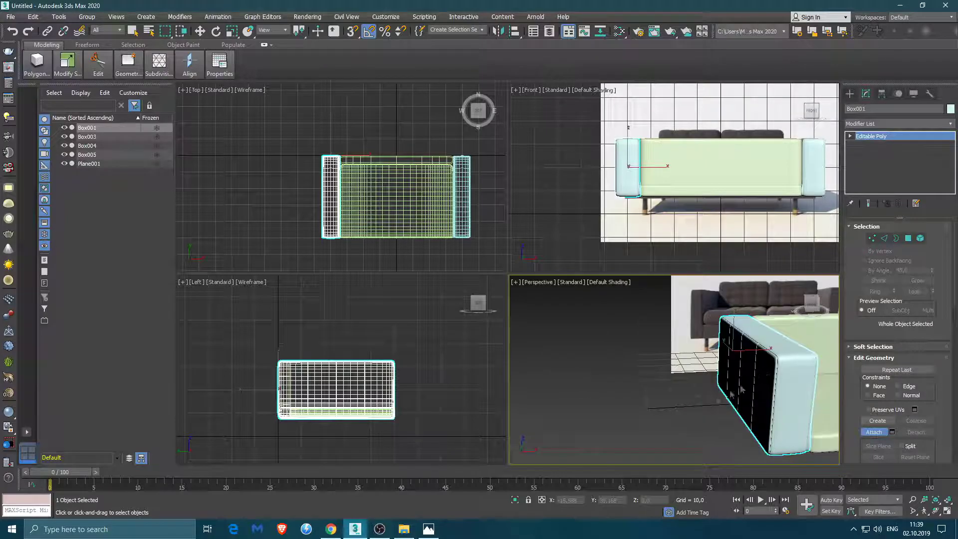
{"action": "middle_click_drag", "start_coordinate": [718, 415], "coordinate": [808, 398], "text": "alt"}
{"action": "key", "text": "2"}
{"action": "key", "text": "w"}
{"action": "left_click", "coordinate": [733, 387]}
{"action": "key", "text": "F4"}
{"action": "scroll", "coordinate": [731, 388], "scroll_direction": "up", "scroll_amount": 3}
{"action": "scroll", "coordinate": [698, 369], "scroll_direction": "up", "scroll_amount": 3}
{"action": "scroll", "coordinate": [674, 356], "scroll_direction": "up", "scroll_amount": 3}
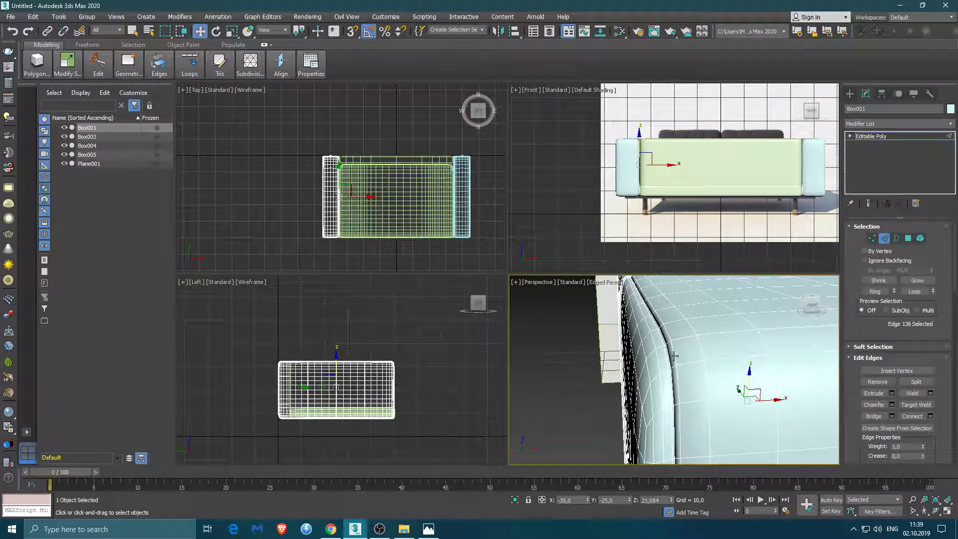
{"action": "middle_click_drag", "start_coordinate": [674, 353], "coordinate": [637, 345], "text": "alt"}
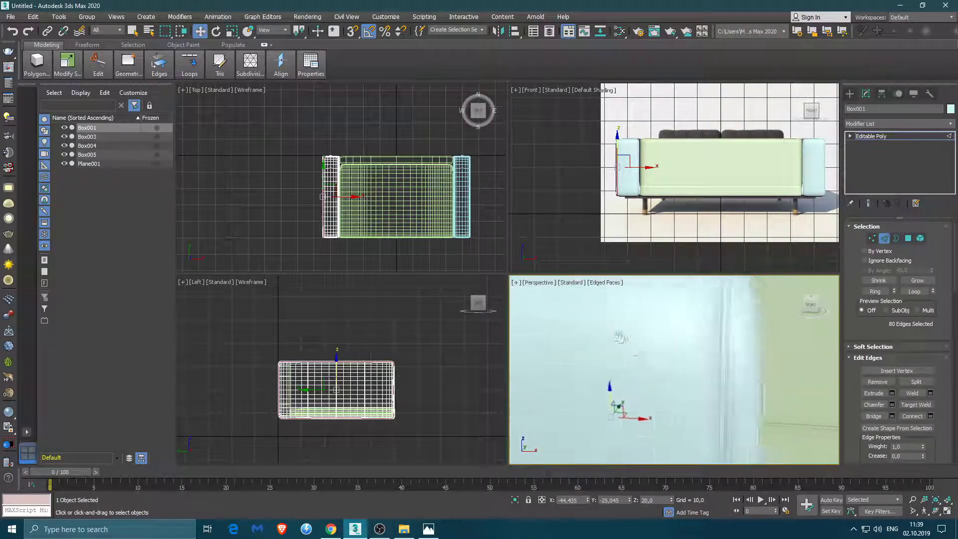
{"action": "scroll", "coordinate": [627, 377], "scroll_direction": "down", "scroll_amount": 5}
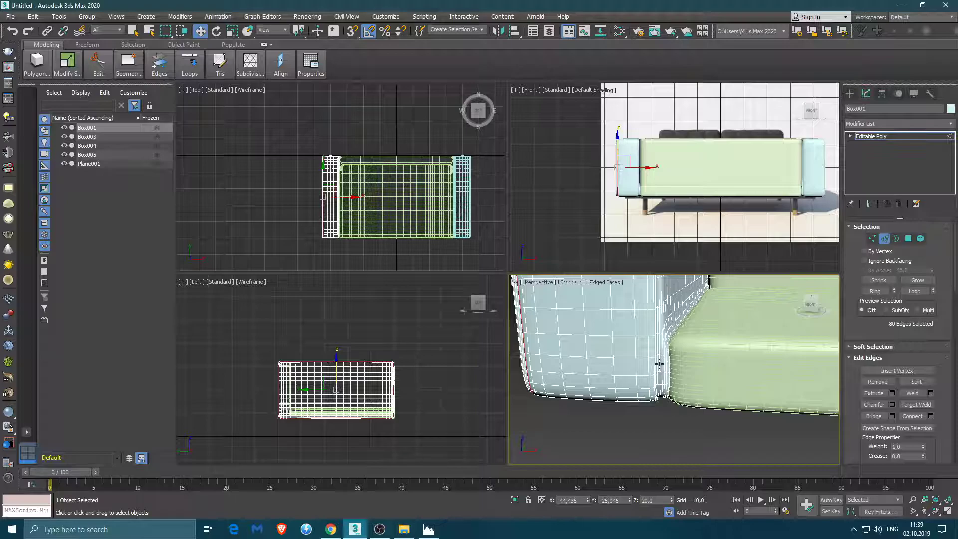
{"action": "scroll", "coordinate": [659, 365], "scroll_direction": "up", "scroll_amount": 3}
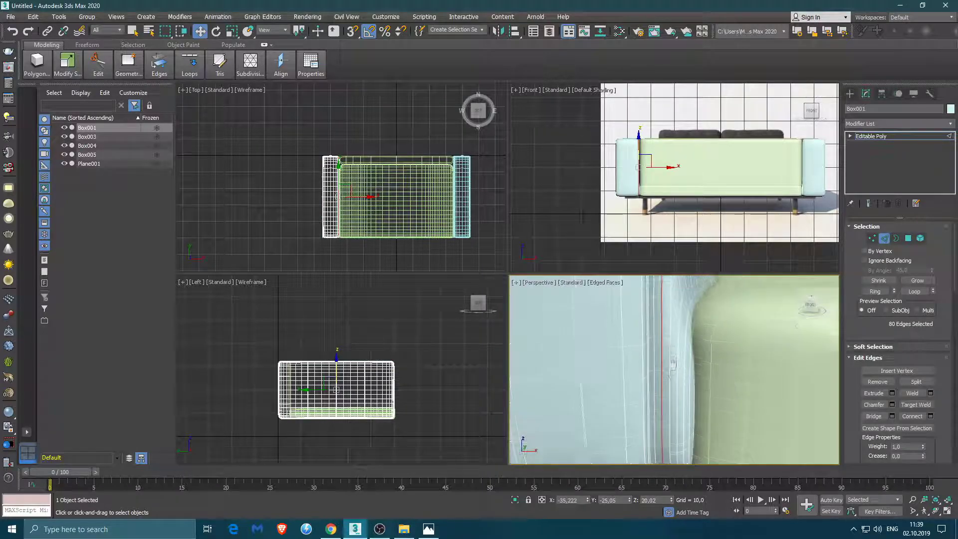
{"action": "scroll", "coordinate": [665, 371], "scroll_direction": "up", "scroll_amount": 2}
{"action": "middle_click_drag", "start_coordinate": [658, 330], "coordinate": [593, 349], "text": "alt"}
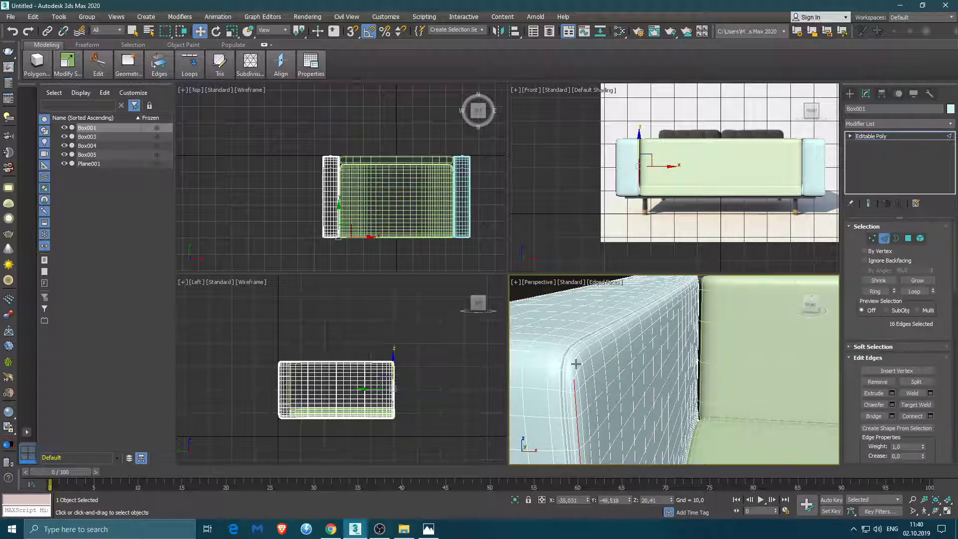
{"action": "middle_click_drag", "start_coordinate": [568, 382], "coordinate": [591, 391], "text": "alt"}
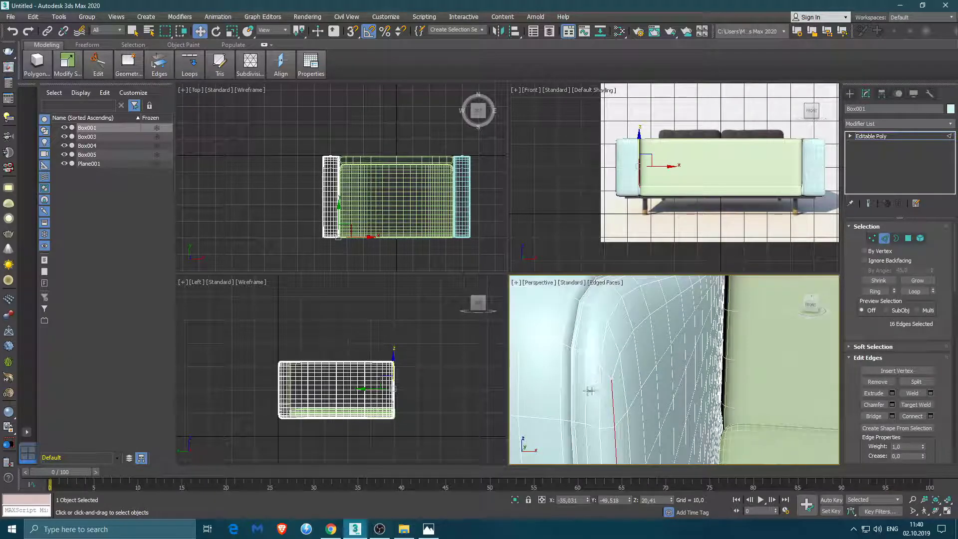
- Select the arm's full edge loop, orbiting around its sides to check the selection
{"action": "key", "text": "1"}
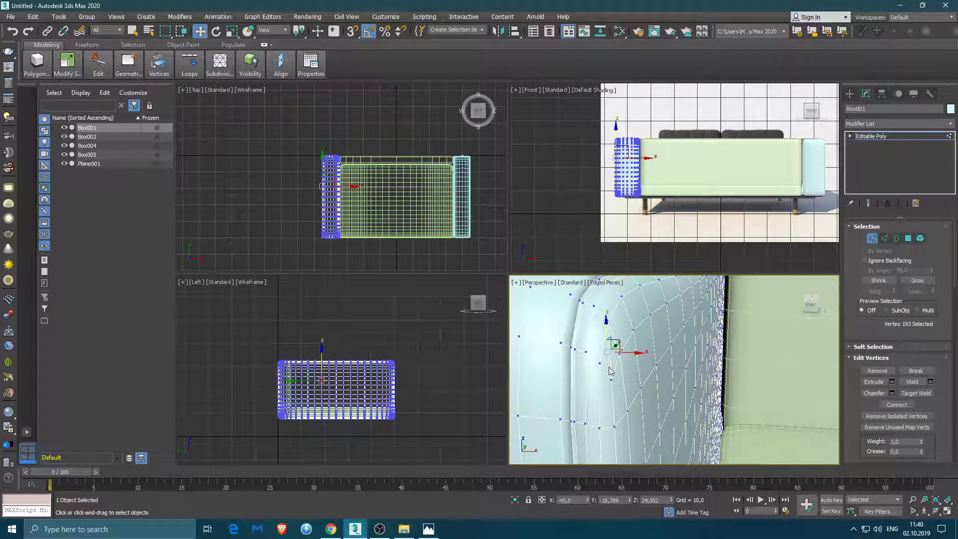
{"action": "key", "text": "2"}
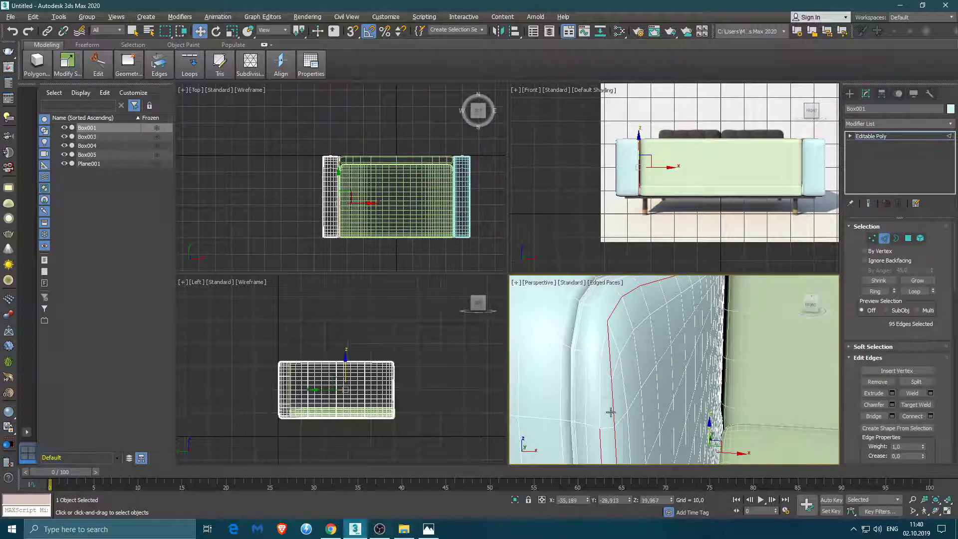
{"action": "middle_click_drag", "start_coordinate": [609, 406], "coordinate": [597, 332], "text": "alt"}
{"action": "middle_click_drag", "start_coordinate": [603, 366], "coordinate": [620, 370], "text": "alt"}
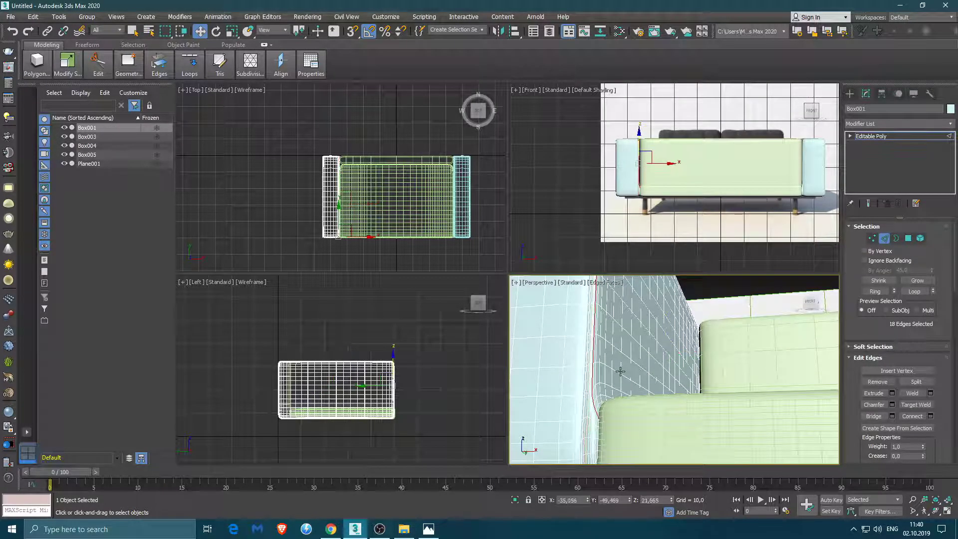
{"action": "key", "text": "1"}
{"action": "mouse_move", "coordinate": [620, 371]}
{"action": "middle_mouse_down", "text": "alt"}
{"action": "mouse_move", "coordinate": [581, 332]}
{"action": "mouse_move", "coordinate": [595, 370]}
{"action": "middle_mouse_up", "text": "alt"}
{"action": "key", "text": "2"}
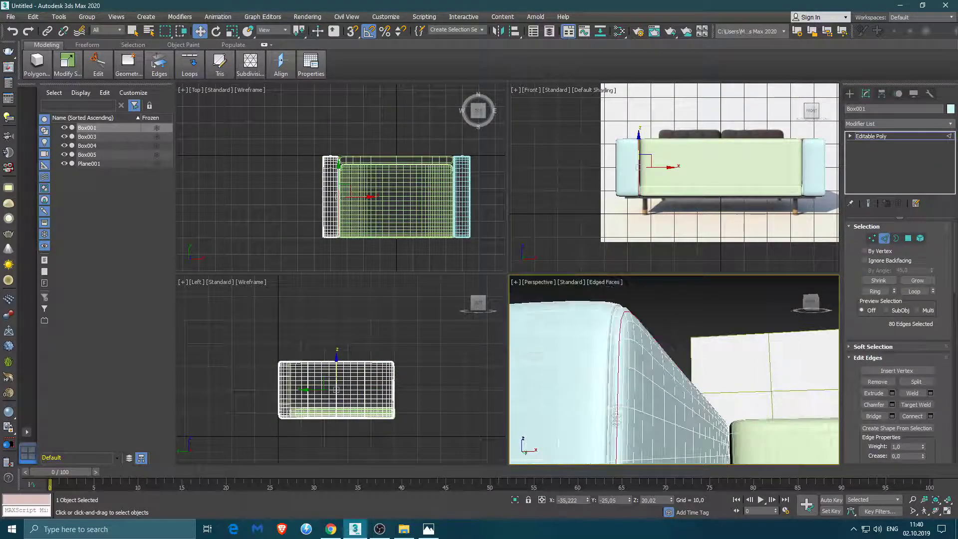
{"action": "middle_click_drag", "start_coordinate": [588, 337], "coordinate": [624, 349], "text": "alt"}
{"action": "mouse_move", "coordinate": [688, 349]}
{"action": "middle_mouse_down", "text": "alt"}
{"action": "mouse_move", "coordinate": [715, 366]}
{"action": "mouse_move", "coordinate": [607, 409]}
{"action": "middle_mouse_up", "text": "alt"}
{"action": "key", "text": "2"}
{"action": "key", "text": "2"}
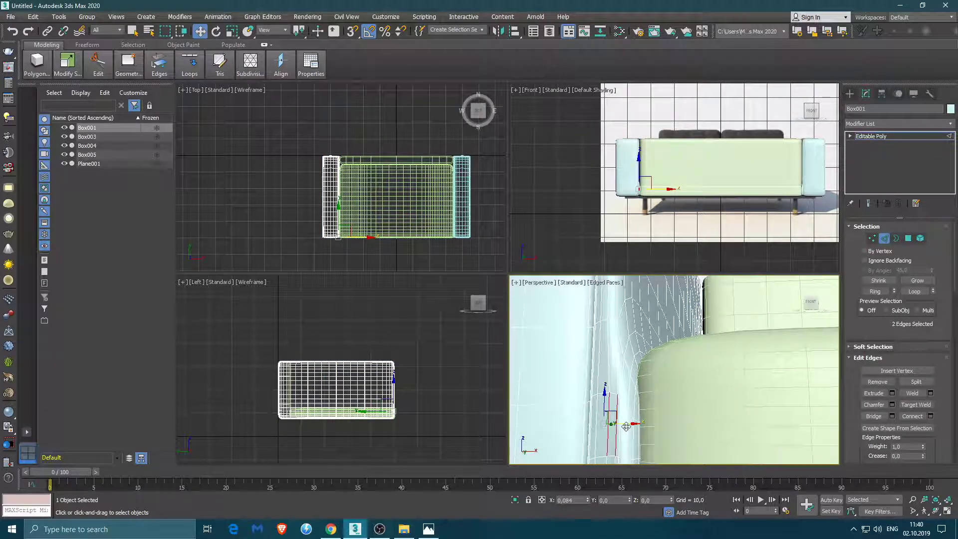
{"action": "middle_click_drag", "start_coordinate": [602, 436], "coordinate": [620, 391], "text": "alt"}
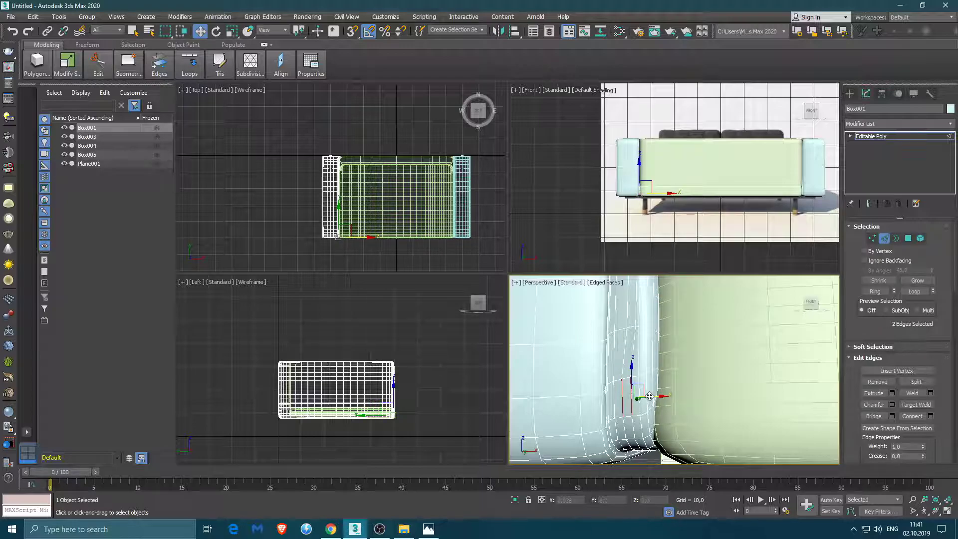
{"action": "mouse_move", "coordinate": [653, 396]}
{"action": "middle_mouse_down", "text": "alt"}
{"action": "mouse_move", "coordinate": [635, 376]}
{"action": "mouse_move", "coordinate": [752, 365]}
{"action": "middle_mouse_up", "text": "alt"}
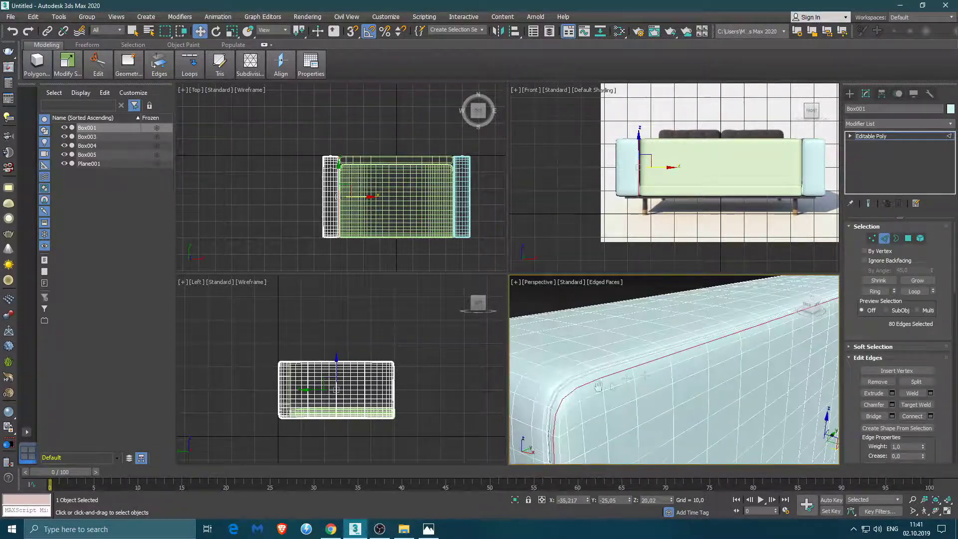
{"action": "middle_click_drag", "start_coordinate": [620, 397], "coordinate": [640, 331], "text": "alt"}
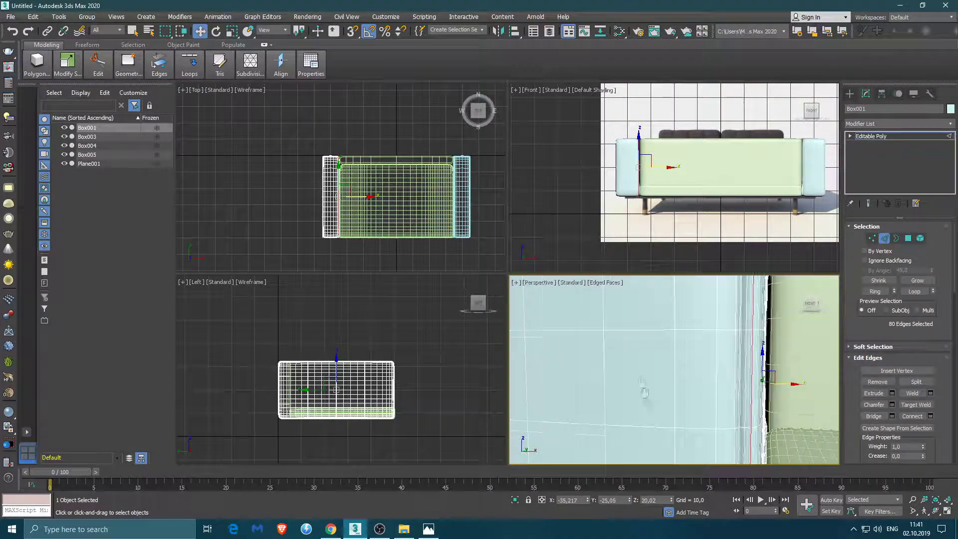
{"action": "middle_click_drag", "start_coordinate": [640, 331], "coordinate": [723, 379], "text": "alt"}
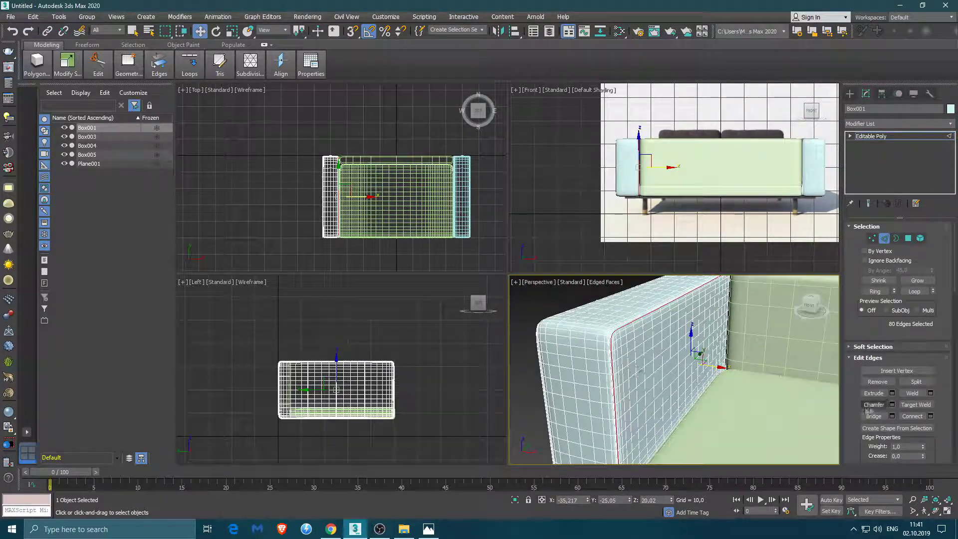
- Create Shape001 from the selected edge loop, redoing it once after an undo
{"action": "left_click", "coordinate": [911, 428]}
{"action": "left_click", "coordinate": [459, 280]}
{"action": "mouse_move", "coordinate": [573, 379]}
{"action": "middle_mouse_down", "text": "alt"}
{"action": "mouse_move", "coordinate": [641, 409]}
{"action": "mouse_move", "coordinate": [606, 359]}
{"action": "mouse_move", "coordinate": [704, 369]}
{"action": "middle_mouse_up", "text": "alt"}
{"action": "key", "text": "ctrl+z"}
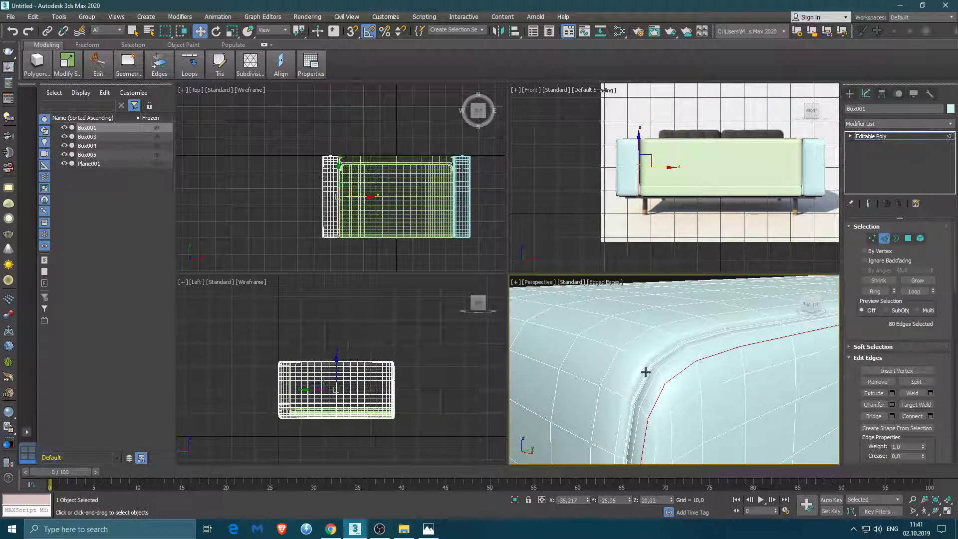
{"action": "scroll", "coordinate": [646, 372], "scroll_direction": "up", "scroll_amount": 2}
{"action": "left_click", "coordinate": [895, 428]}
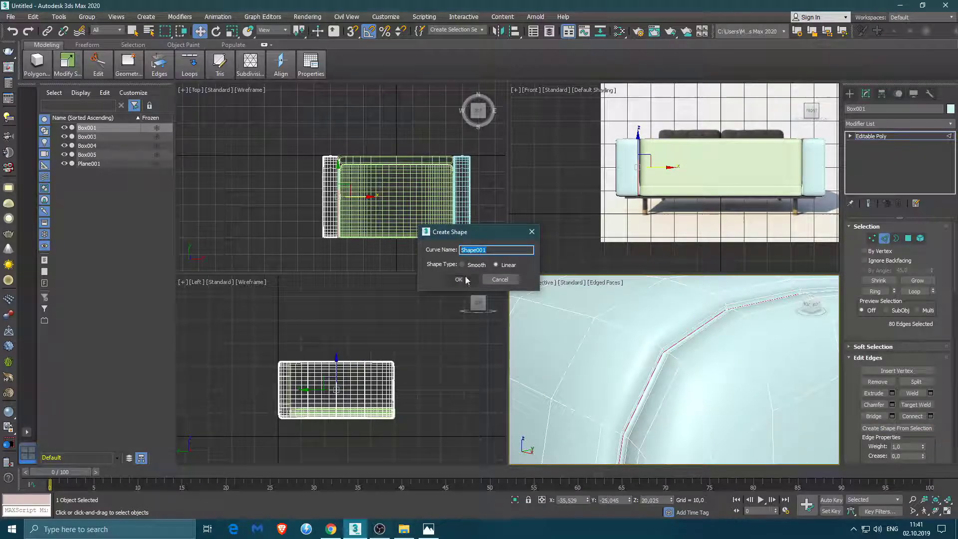
{"action": "left_click", "coordinate": [458, 280]}
- Attach Shape001 into the left arm object as piping
{"action": "mouse_move", "coordinate": [673, 381]}
{"action": "middle_mouse_down", "text": "alt"}
{"action": "mouse_move", "coordinate": [720, 402]}
{"action": "mouse_move", "coordinate": [625, 402]}
{"action": "middle_mouse_up", "text": "alt"}
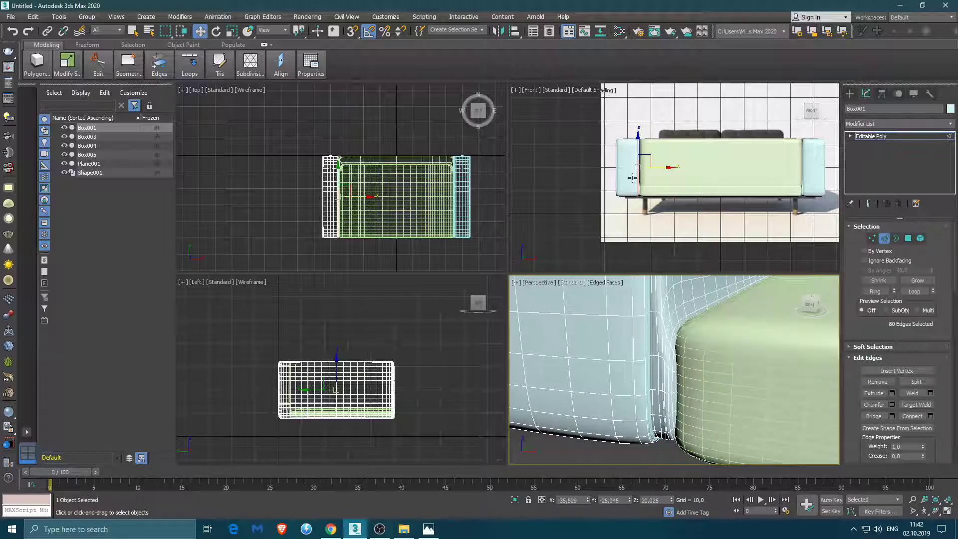
{"action": "scroll", "coordinate": [632, 178], "scroll_direction": "up", "scroll_amount": 3}
{"action": "scroll", "coordinate": [549, 208], "scroll_direction": "up", "scroll_amount": 3}
{"action": "scroll", "coordinate": [601, 221], "scroll_direction": "up", "scroll_amount": 2}
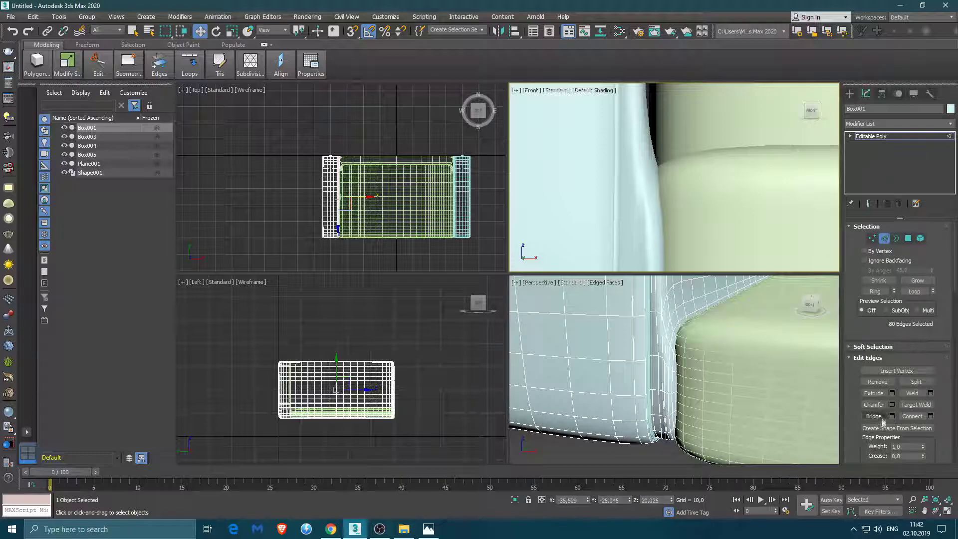
{"action": "scroll", "coordinate": [945, 432], "scroll_direction": "down", "scroll_amount": 5}
{"action": "left_click", "coordinate": [649, 373]}
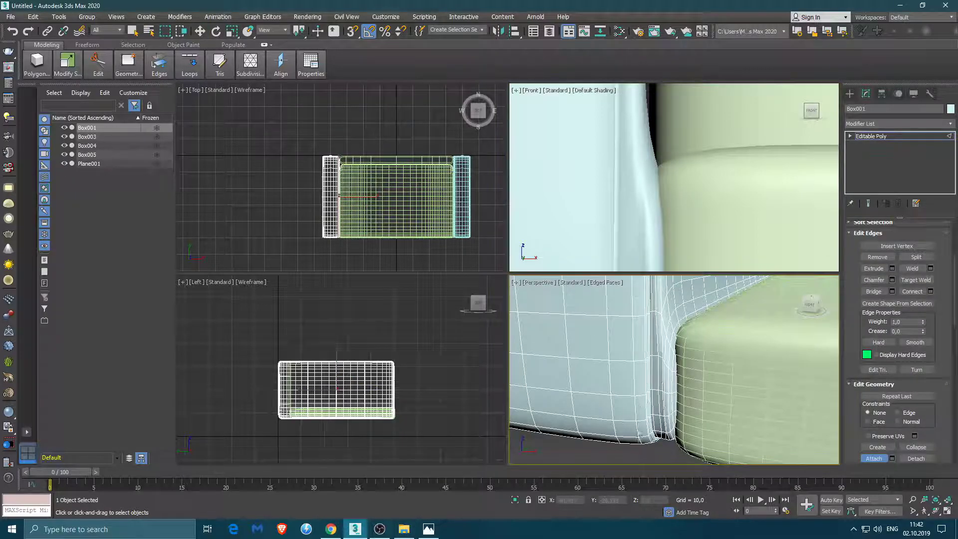
- Leave edge mode, switch to Default Shading, and compare the arm with the sofa reference photo
{"action": "scroll", "coordinate": [641, 414], "scroll_direction": "down", "scroll_amount": 3}
{"action": "scroll", "coordinate": [642, 360], "scroll_direction": "down", "scroll_amount": 3}
{"action": "key", "text": "w"}
{"action": "key", "text": "F4"}
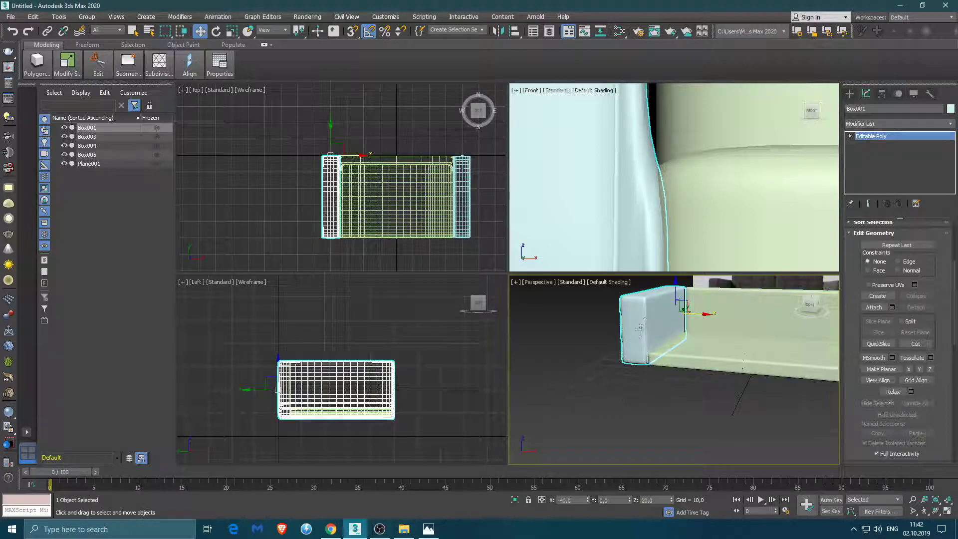
{"action": "scroll", "coordinate": [642, 328], "scroll_direction": "up", "scroll_amount": 4}
{"action": "scroll", "coordinate": [673, 334], "scroll_direction": "up", "scroll_amount": 2}
{"action": "scroll", "coordinate": [710, 341], "scroll_direction": "up", "scroll_amount": 2}
{"action": "scroll", "coordinate": [710, 341], "scroll_direction": "down", "scroll_amount": 3}
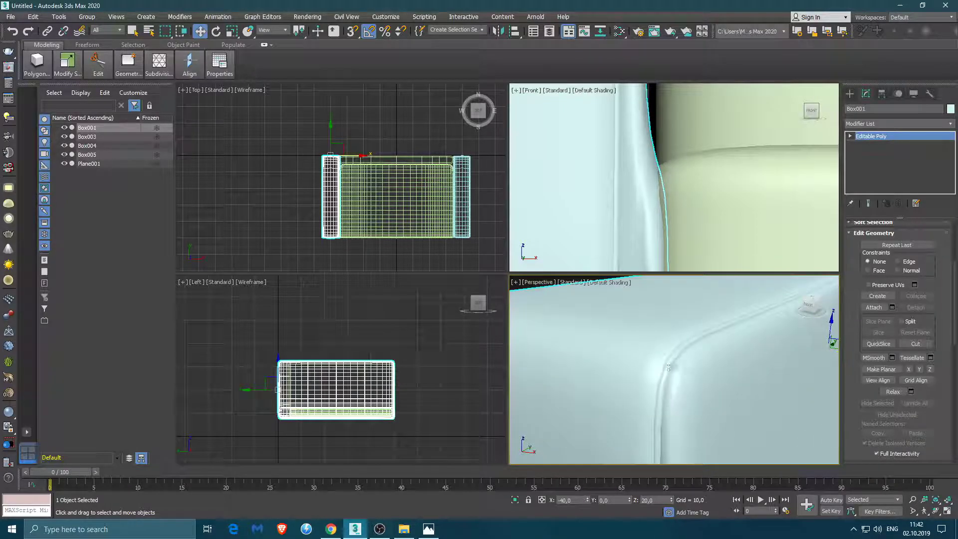
{"action": "middle_click_drag", "start_coordinate": [710, 341], "coordinate": [719, 390], "text": "alt"}
{"action": "left_click", "coordinate": [429, 530]}
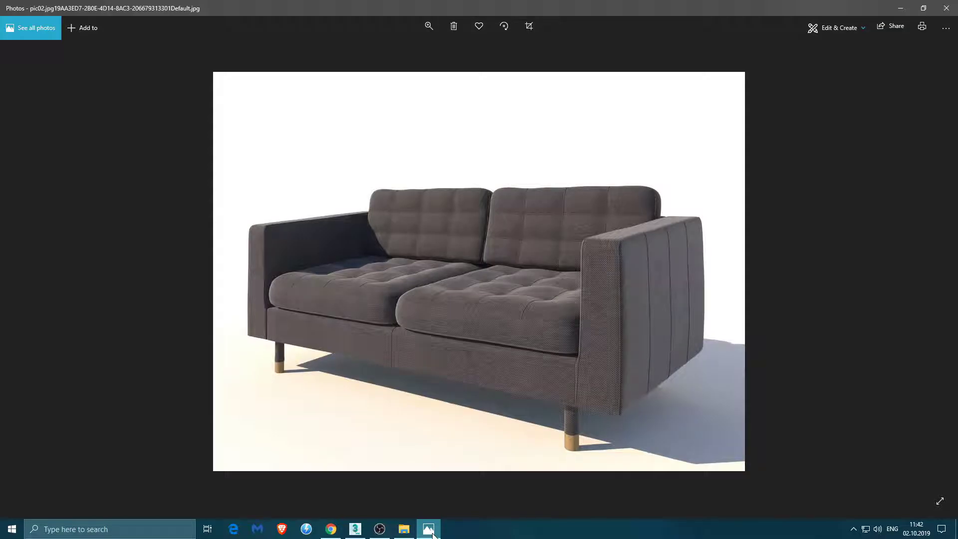
{"action": "left_click", "coordinate": [429, 529]}
{"action": "scroll", "coordinate": [617, 372], "scroll_direction": "down", "scroll_amount": 3}
- Select seat cushion Box003, deselect it, and maximize the Perspective viewport
{"action": "mouse_move", "coordinate": [649, 349]}
{"action": "middle_mouse_down", "text": "alt"}
{"action": "mouse_move", "coordinate": [616, 372]}
{"action": "mouse_move", "coordinate": [619, 402]}
{"action": "middle_mouse_up", "text": "alt"}
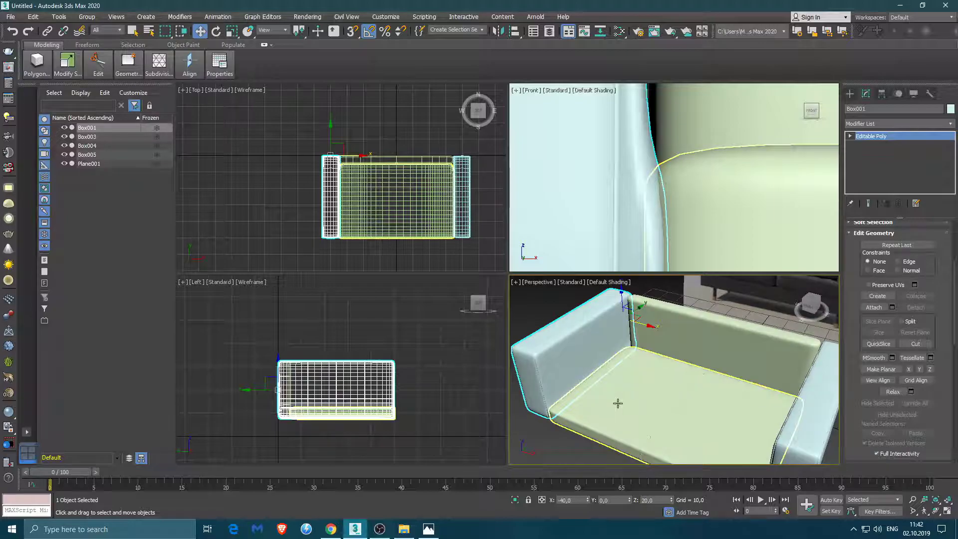
{"action": "left_click", "coordinate": [631, 429]}
{"action": "key", "text": "2"}
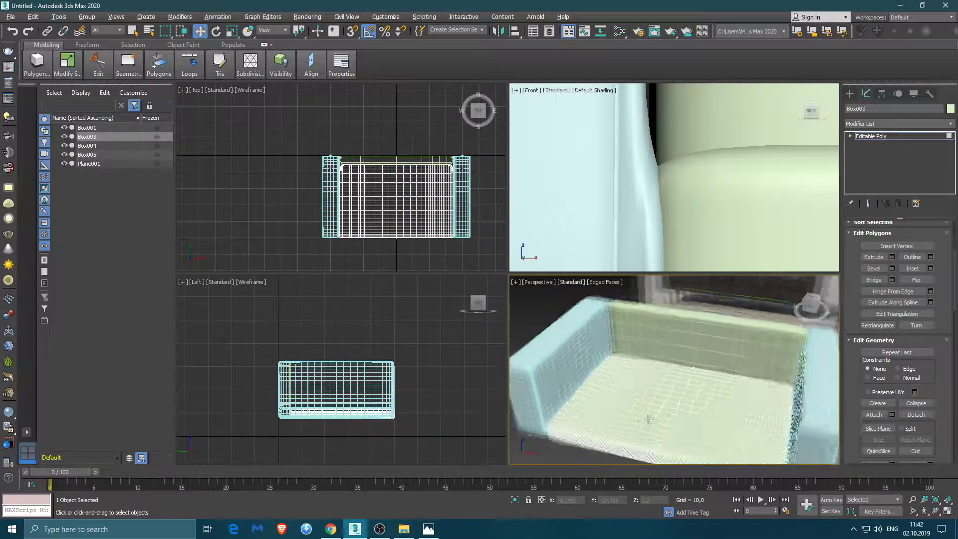
{"action": "middle_click_drag", "start_coordinate": [647, 422], "coordinate": [699, 406], "text": "alt"}
{"action": "left_click", "coordinate": [753, 455]}
{"action": "key", "text": "alt+w"}
{"action": "mouse_move", "coordinate": [594, 376]}
{"action": "middle_mouse_down", "text": "alt"}
{"action": "mouse_move", "coordinate": [538, 304]}
{"action": "mouse_move", "coordinate": [524, 208]}
{"action": "middle_mouse_up", "text": "alt"}
{"action": "mouse_move", "coordinate": [629, 271]}
{"action": "middle_mouse_down", "text": "alt"}
{"action": "mouse_move", "coordinate": [509, 214]}
{"action": "mouse_move", "coordinate": [574, 167]}
{"action": "middle_mouse_up", "text": "alt"}
- Isolate backrest Box004 and enter its edge sub-object level
{"action": "left_click", "coordinate": [574, 167]}
{"action": "right_click", "coordinate": [574, 167]}
{"action": "left_click", "coordinate": [606, 90]}
{"action": "key", "text": "2"}
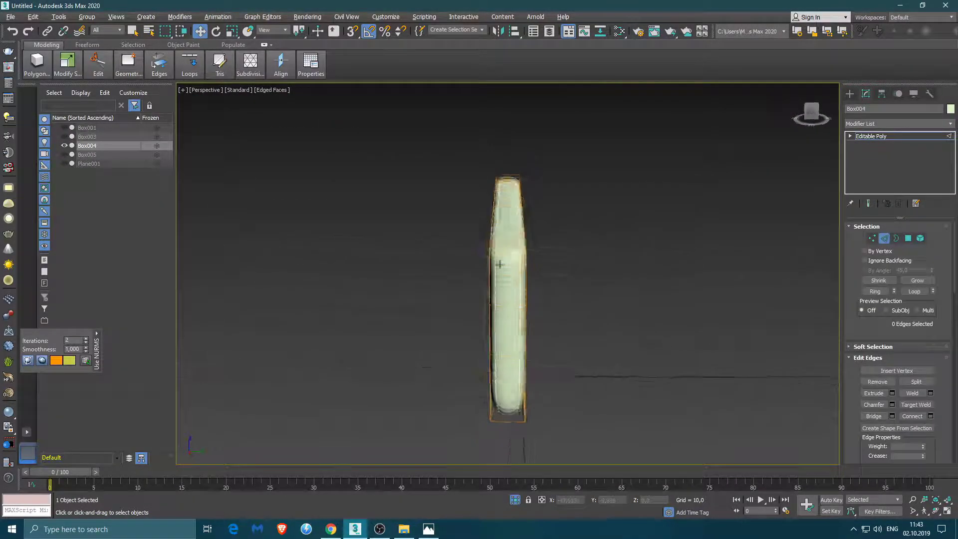
{"action": "middle_click_drag", "start_coordinate": [533, 231], "coordinate": [502, 379], "text": "alt"}
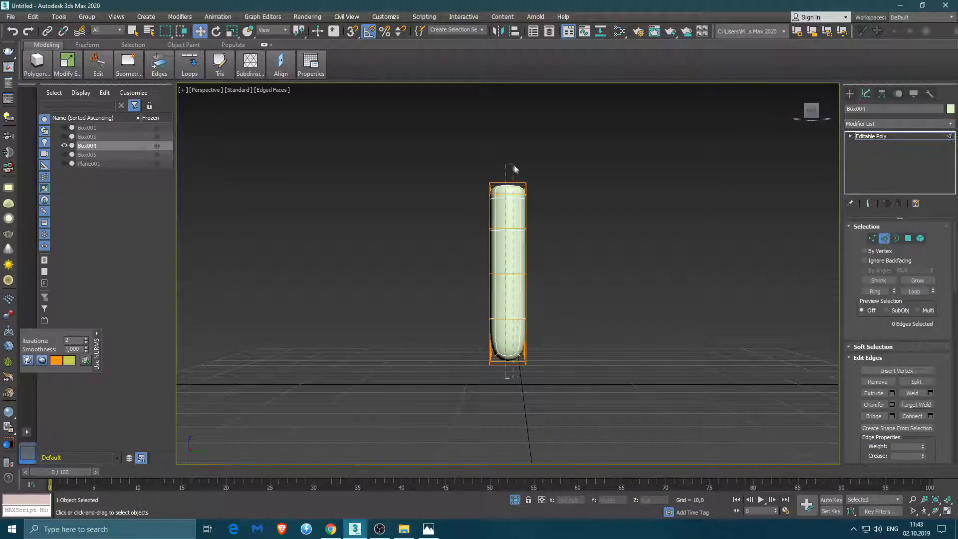
- Connect the backrest edges with two centred segments and add a horizontal loop near the bottom
{"action": "left_click", "coordinate": [930, 416]}
{"action": "left_click", "coordinate": [527, 322]}
{"action": "mouse_move", "coordinate": [589, 338]}
{"action": "middle_mouse_down", "text": "alt"}
{"action": "mouse_move", "coordinate": [565, 314]}
{"action": "mouse_move", "coordinate": [732, 294]}
{"action": "middle_mouse_up", "text": "alt"}
{"action": "left_click", "coordinate": [574, 314]}
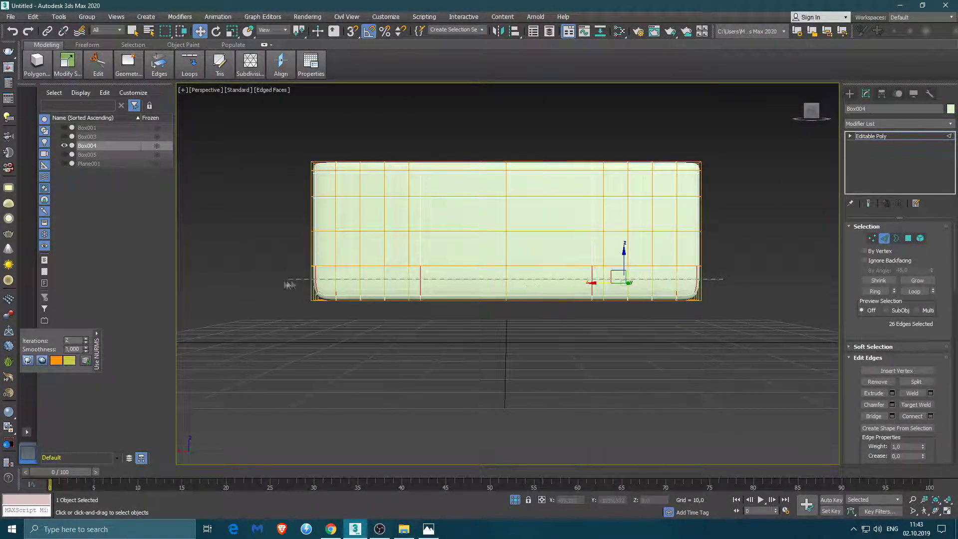
{"action": "left_click", "coordinate": [911, 417]}
{"action": "mouse_move", "coordinate": [330, 314]}
{"action": "middle_mouse_down", "text": "alt"}
{"action": "mouse_move", "coordinate": [430, 316]}
{"action": "mouse_move", "coordinate": [541, 348]}
{"action": "middle_mouse_up", "text": "alt"}
{"action": "scroll", "coordinate": [541, 349], "scroll_direction": "down", "scroll_amount": 3}
{"action": "scroll", "coordinate": [819, 258], "scroll_direction": "up", "scroll_amount": 1}
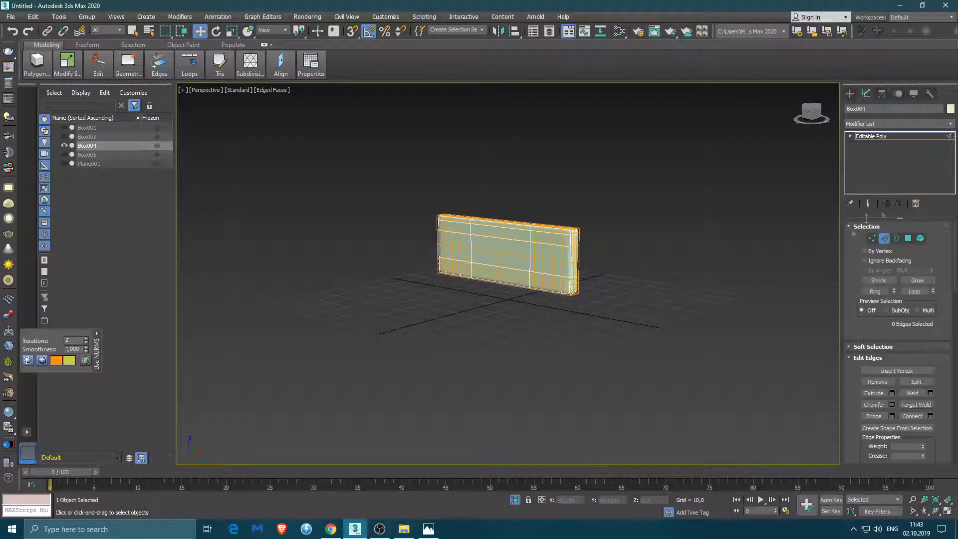
- Return to Top-level and End Isolate to show the whole sofa
{"action": "right_click", "coordinate": [866, 162]}
{"action": "left_click", "coordinate": [870, 136]}
{"action": "right_click", "coordinate": [641, 295]}
{"action": "left_click", "coordinate": [681, 227]}
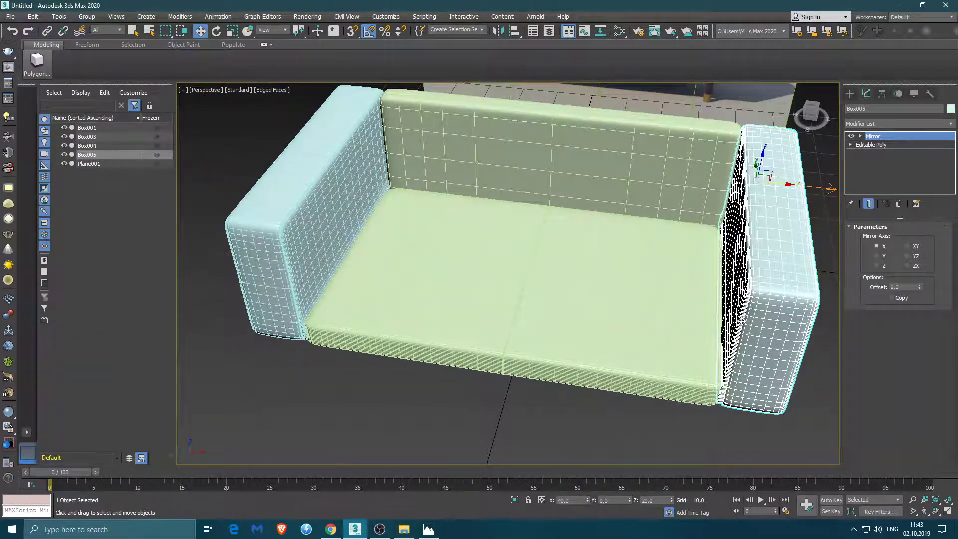
- Move the armrest copy to the right side and add a Mirror modifier to it
{"action": "key", "text": "ctrl+z"}
{"action": "left_click_drag", "start_coordinate": [385, 141], "coordinate": [784, 172], "text": "shift"}
{"action": "left_click", "coordinate": [480, 307]}
{"action": "left_click", "coordinate": [887, 123]}
{"action": "key", "text": "m"}
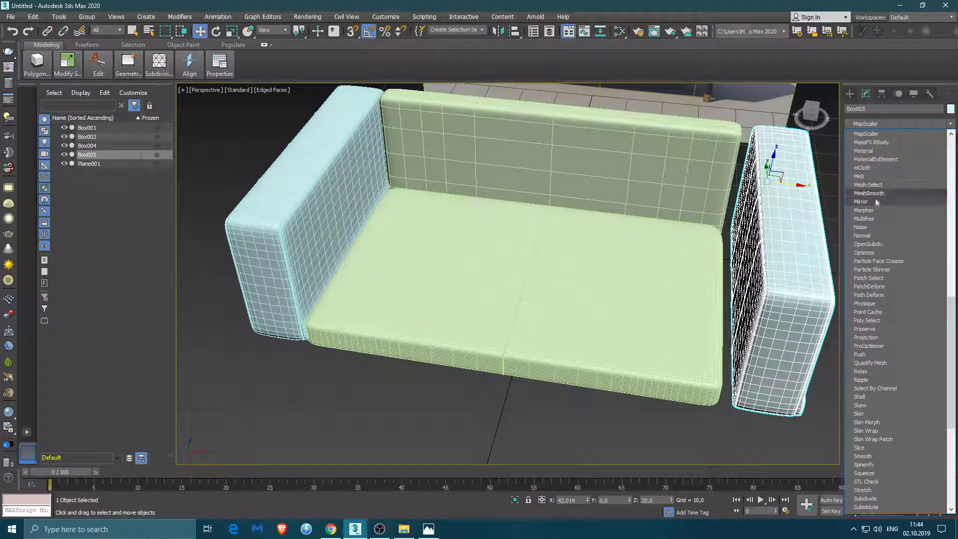
{"action": "left_click", "coordinate": [877, 201]}
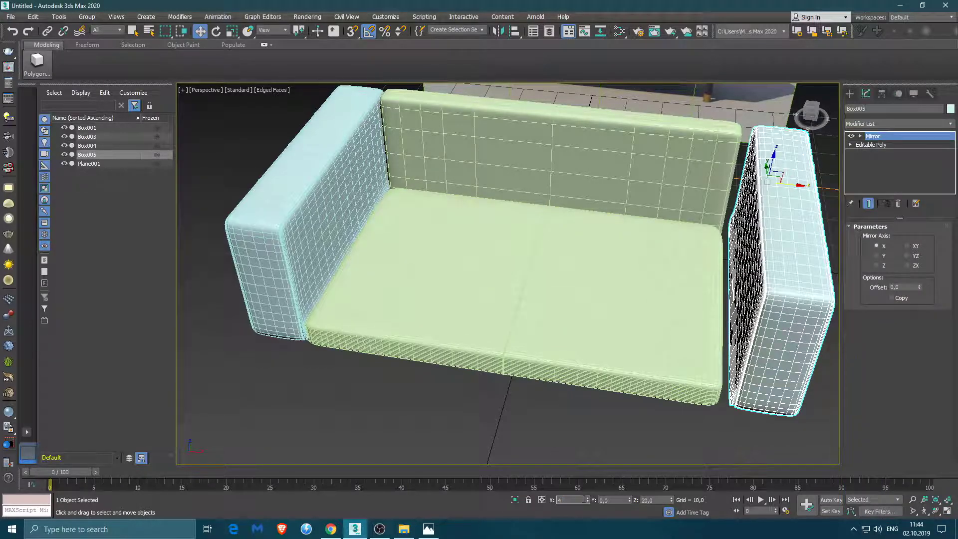
- Clear the selection, restore Default Shading, and start a new Box
{"action": "key", "text": "ctrl+d"}
{"action": "key", "text": "F4"}
{"action": "mouse_move", "coordinate": [705, 343]}
{"action": "middle_mouse_down", "text": "alt"}
{"action": "mouse_move", "coordinate": [655, 278]}
{"action": "mouse_move", "coordinate": [605, 274]}
{"action": "mouse_move", "coordinate": [652, 295]}
{"action": "mouse_move", "coordinate": [628, 291]}
{"action": "mouse_move", "coordinate": [679, 283]}
{"action": "mouse_move", "coordinate": [616, 278]}
{"action": "mouse_move", "coordinate": [613, 286]}
{"action": "mouse_move", "coordinate": [630, 284]}
{"action": "mouse_move", "coordinate": [545, 308]}
{"action": "middle_mouse_up", "text": "alt"}
{"action": "left_click", "coordinate": [546, 308]}
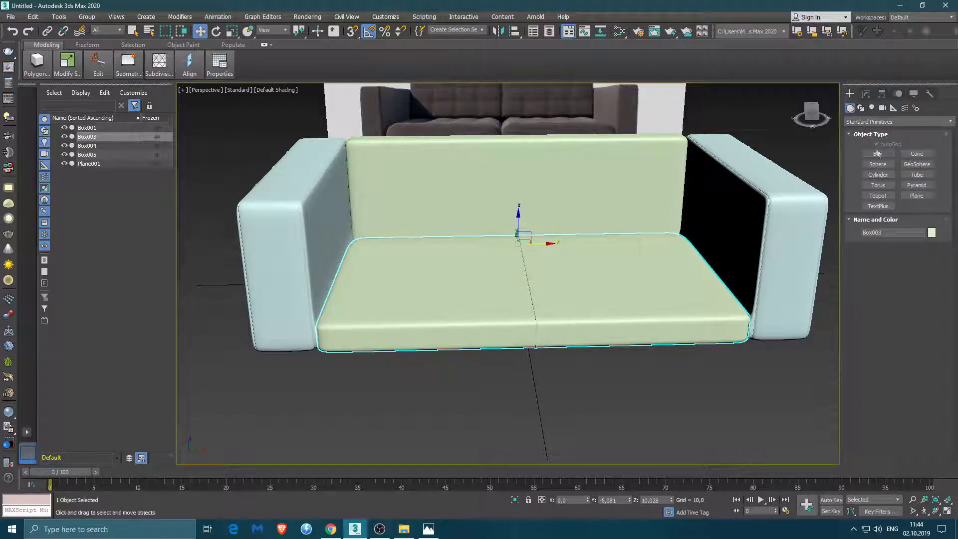
- Draw a flat box on the seat and view it in all four viewports
{"action": "left_click_drag", "start_coordinate": [535, 240], "coordinate": [724, 309]}
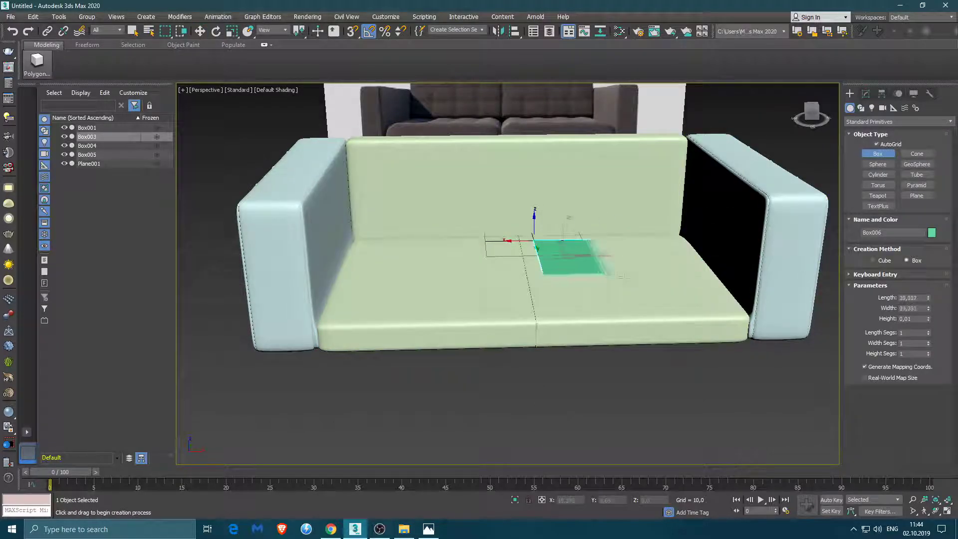
{"action": "left_click", "coordinate": [724, 283]}
{"action": "middle_click_drag", "start_coordinate": [724, 283], "coordinate": [648, 279], "text": "alt"}
{"action": "key", "text": "w"}
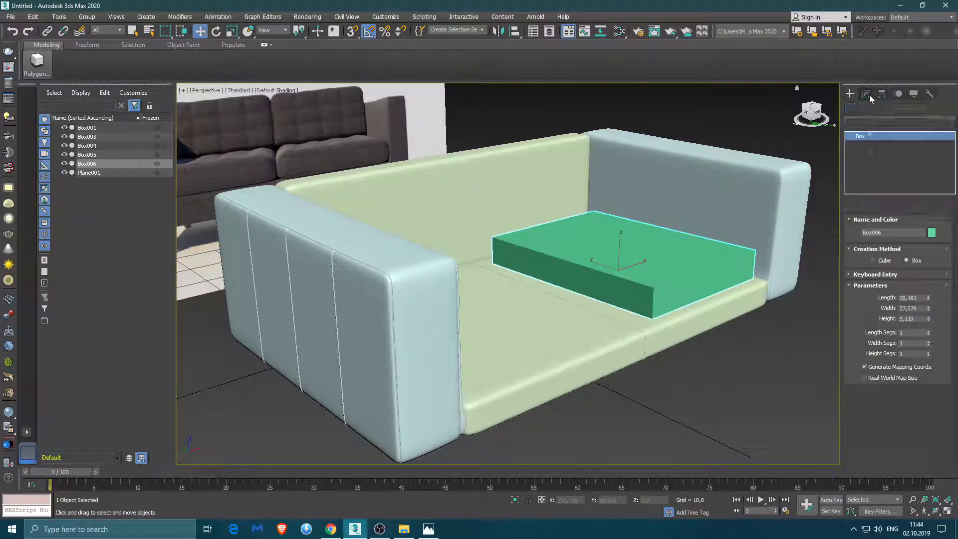
{"action": "left_click_drag", "start_coordinate": [928, 249], "coordinate": [928, 230]}
{"action": "middle_click_drag", "start_coordinate": [649, 280], "coordinate": [663, 311], "text": "alt"}
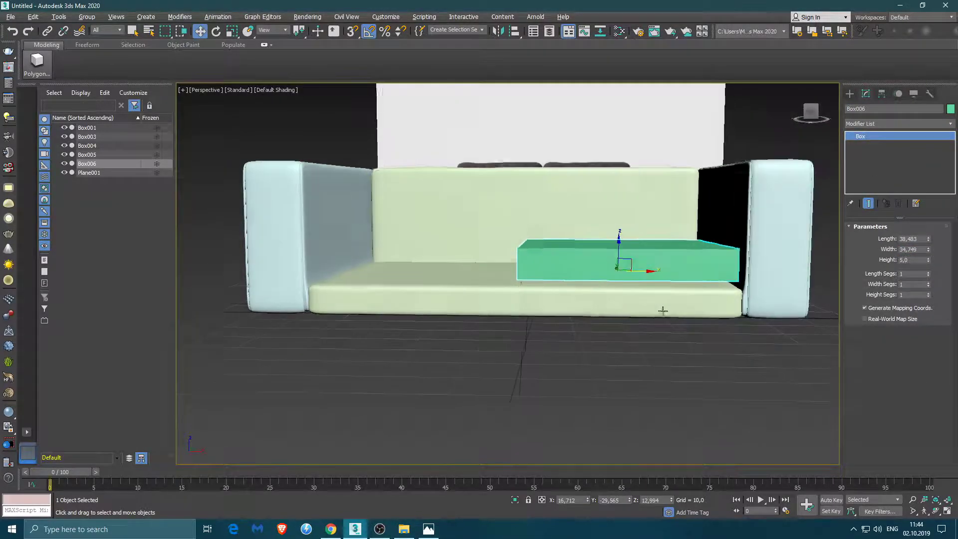
{"action": "key", "text": "alt+w"}
{"action": "scroll", "coordinate": [367, 235], "scroll_direction": "up", "scroll_amount": 5}
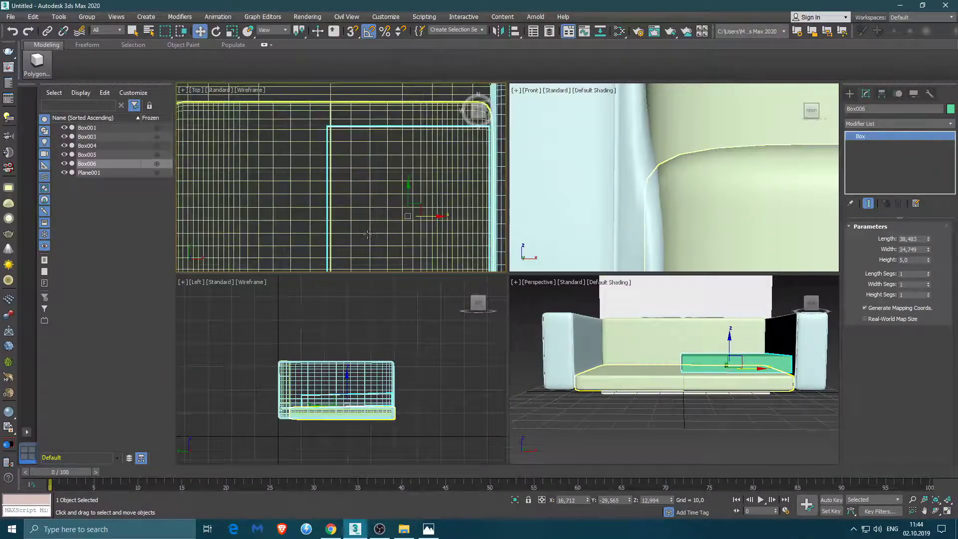
{"action": "left_click_drag", "start_coordinate": [409, 195], "coordinate": [409, 190]}
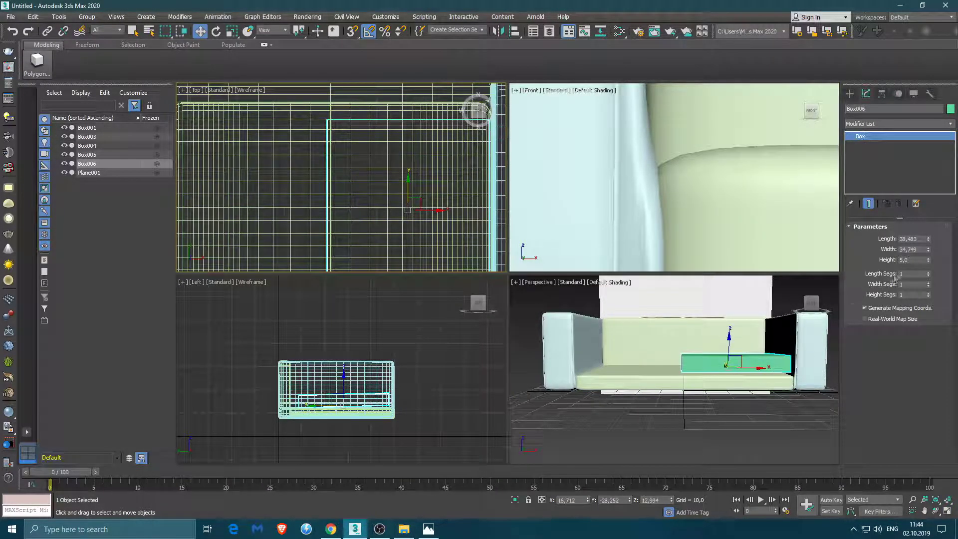
- Give the cushion width 35 and length 45, then slide it left onto the seat
{"action": "type", "text": "32"}
{"action": "key", "text": "Return"}
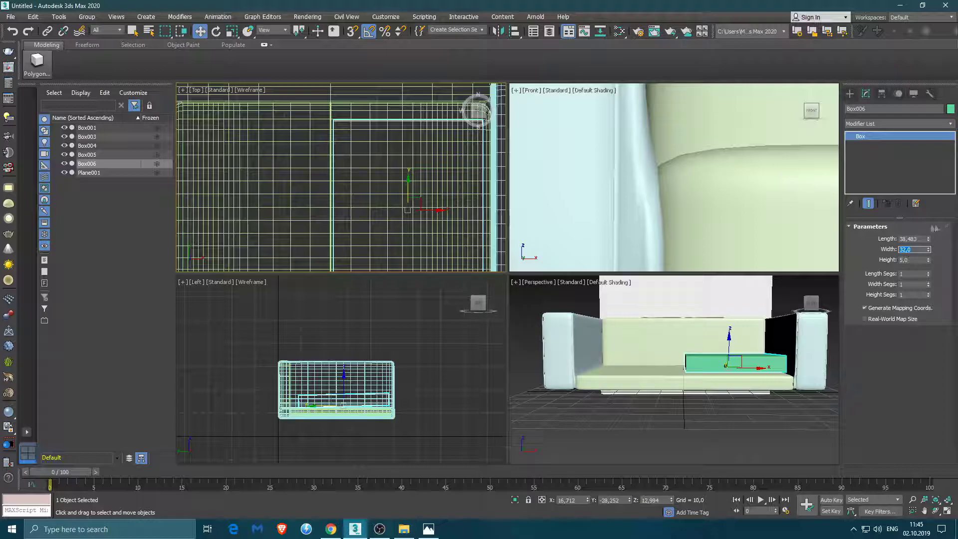
{"action": "key", "text": "Return"}
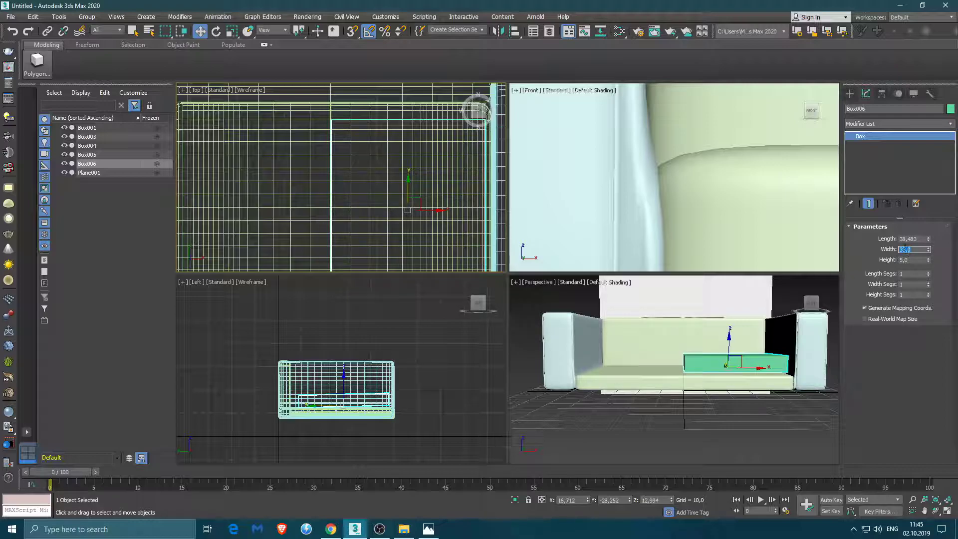
{"action": "type", "text": "35"}
{"action": "key", "text": "Return"}
{"action": "left_click_drag", "start_coordinate": [432, 209], "coordinate": [411, 184]}
{"action": "double_click", "coordinate": [908, 238]}
{"action": "type", "text": "45"}
{"action": "key", "text": "Return"}
{"action": "middle_click_drag", "start_coordinate": [457, 226], "coordinate": [458, 156]}
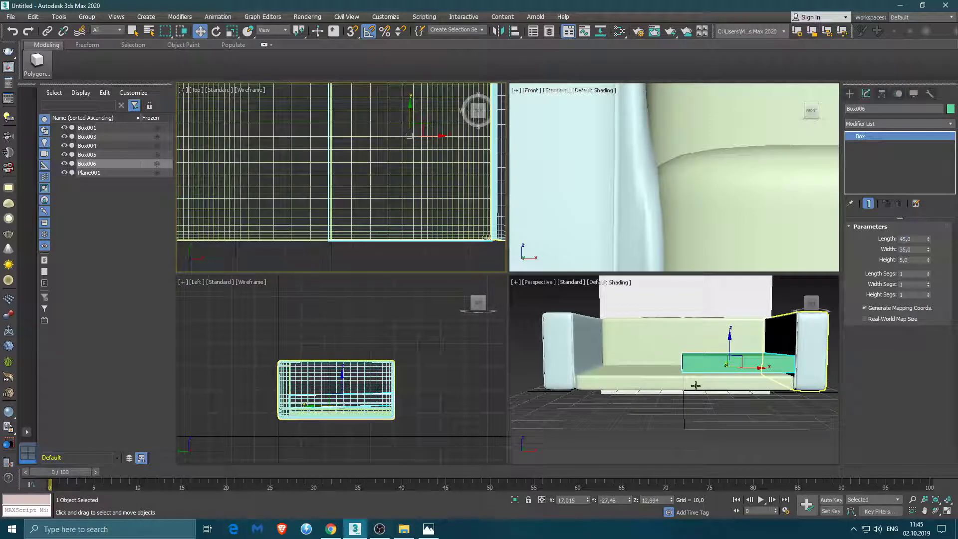
{"action": "left_click_drag", "start_coordinate": [750, 369], "coordinate": [662, 371]}
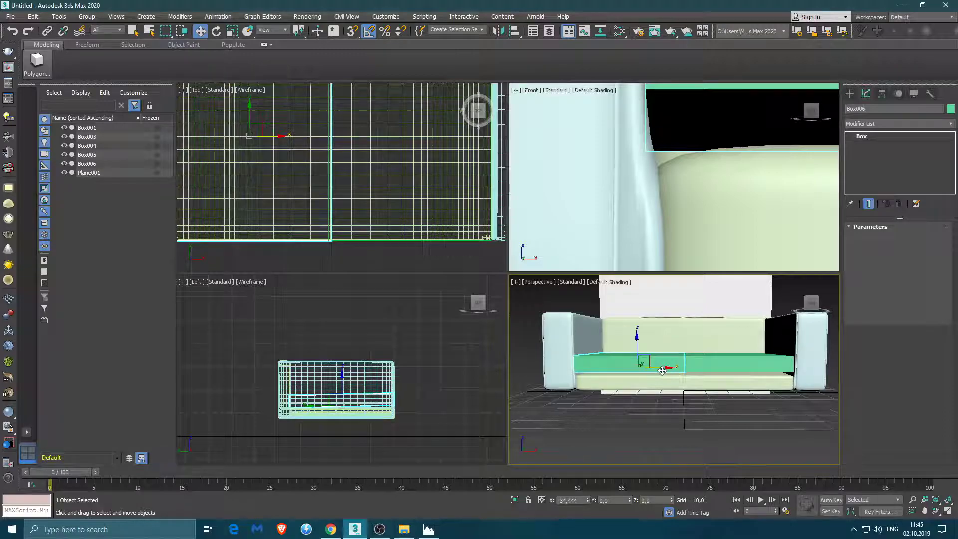
- Clone the cushion as Box007 and place the two cushions at X −17 and 17
{"action": "key", "text": "ctrl+v"}
{"action": "key", "text": "Return"}
{"action": "middle_click_drag", "start_coordinate": [349, 174], "coordinate": [437, 182]}
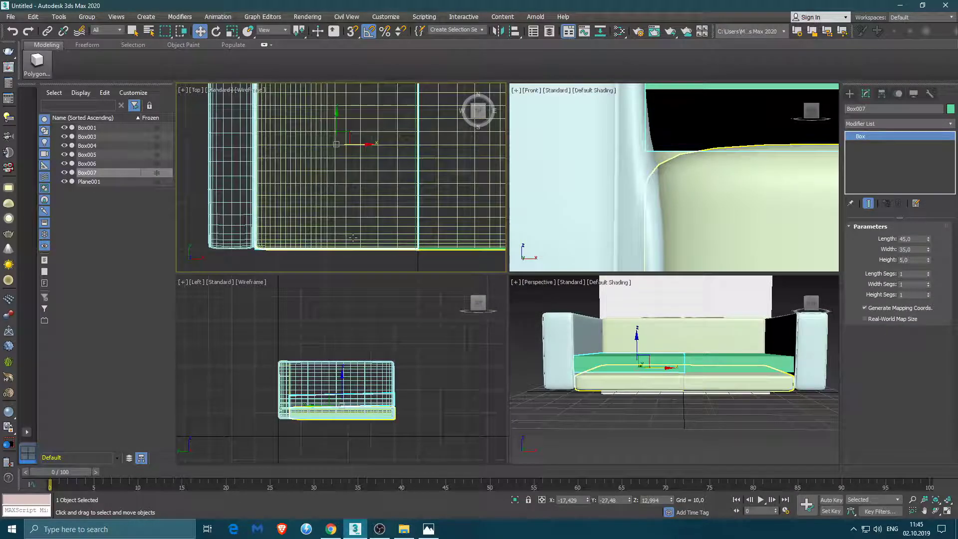
{"action": "right_click", "coordinate": [589, 501]}
{"action": "left_click", "coordinate": [768, 366]}
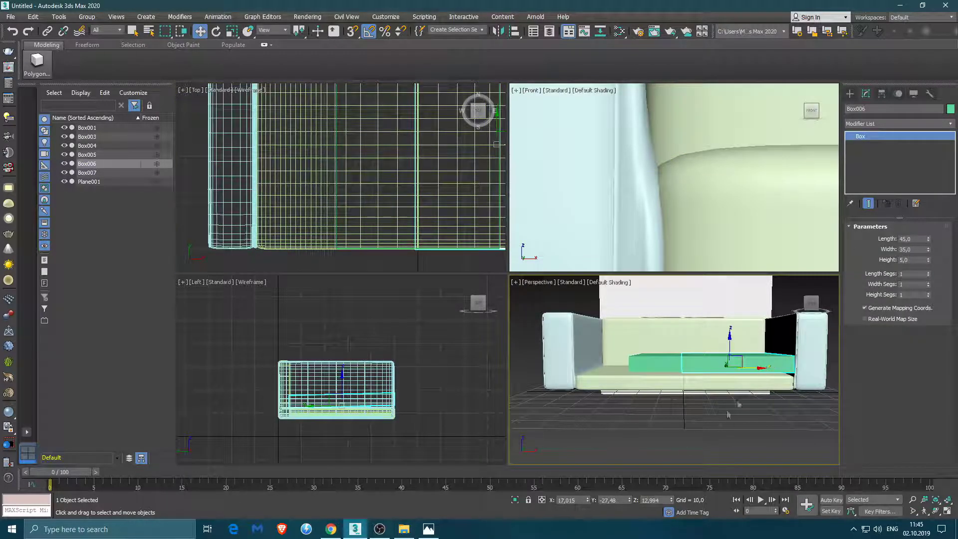
{"action": "key", "text": "ctrl+z"}
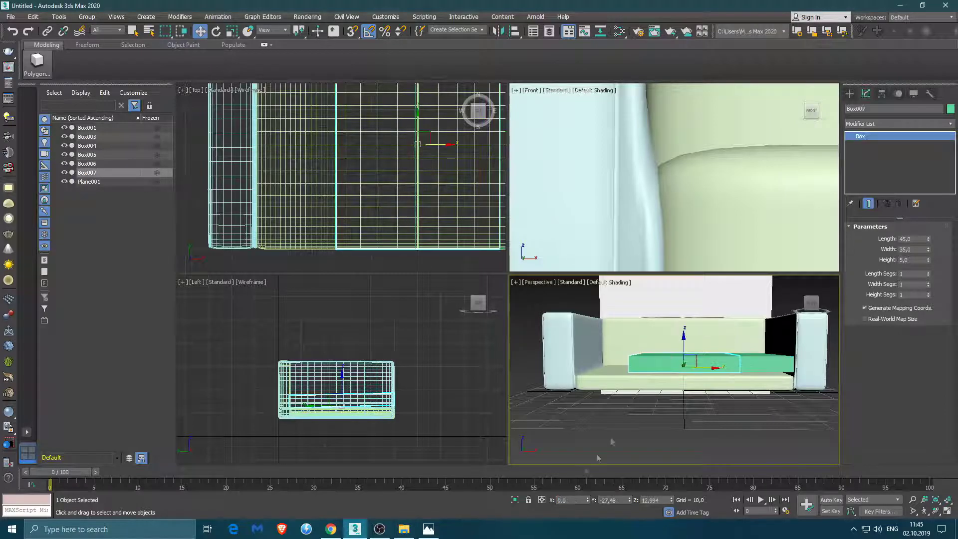
{"action": "left_click", "coordinate": [644, 372]}
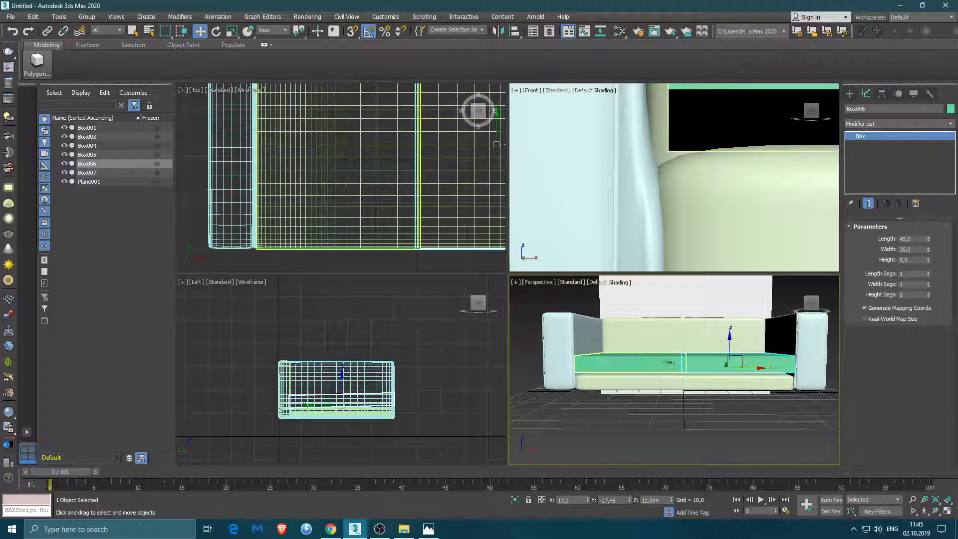
{"action": "scroll", "coordinate": [644, 372], "scroll_direction": "up", "scroll_amount": 10}
{"action": "key", "text": "ctrl+z"}
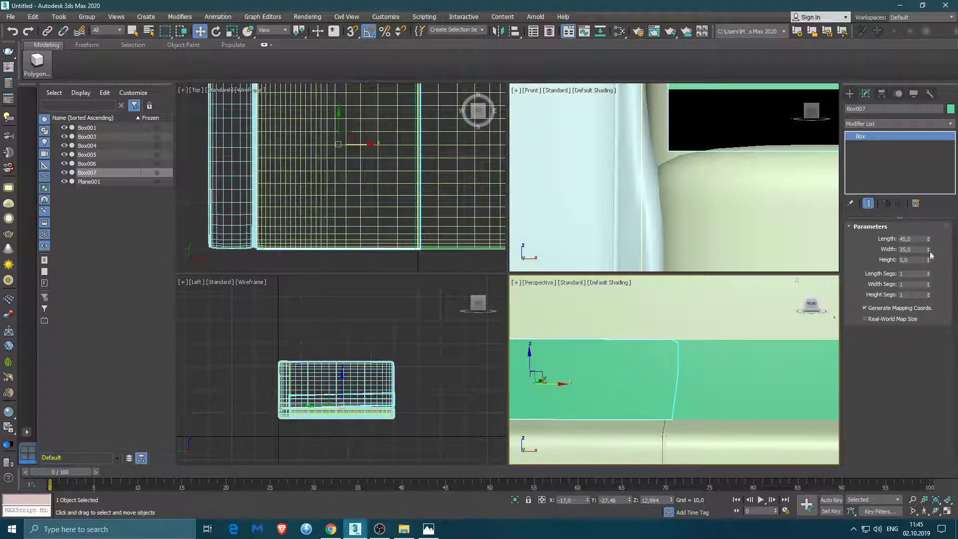
{"action": "left_click_drag", "start_coordinate": [930, 253], "coordinate": [927, 251]}
{"action": "key", "text": "ctrl+z"}
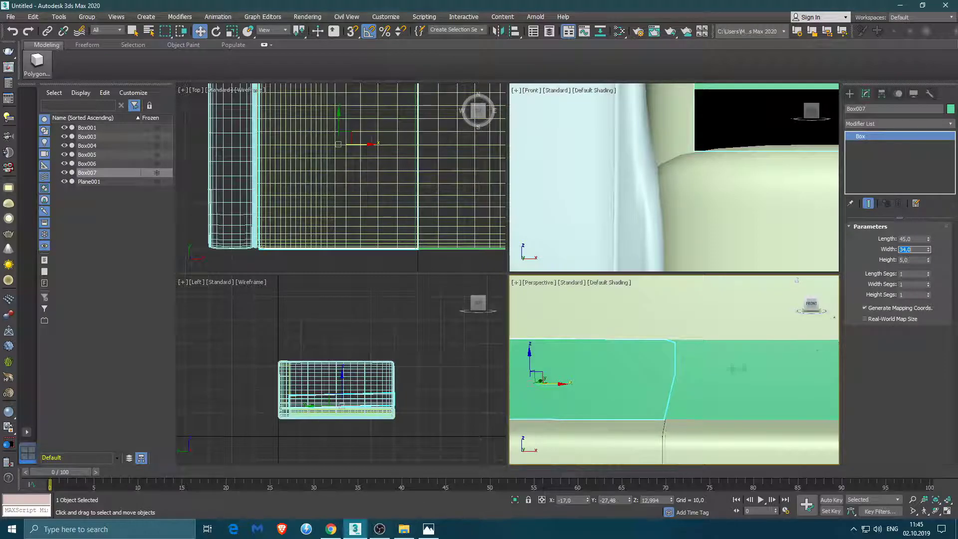
{"action": "key", "text": "ctrl+z"}
- Set the cushion width to 34, check both cushions, then view the reference photo
{"action": "type", "text": "34"}
{"action": "key", "text": "Return"}
{"action": "middle_click_drag", "start_coordinate": [724, 412], "coordinate": [740, 399]}
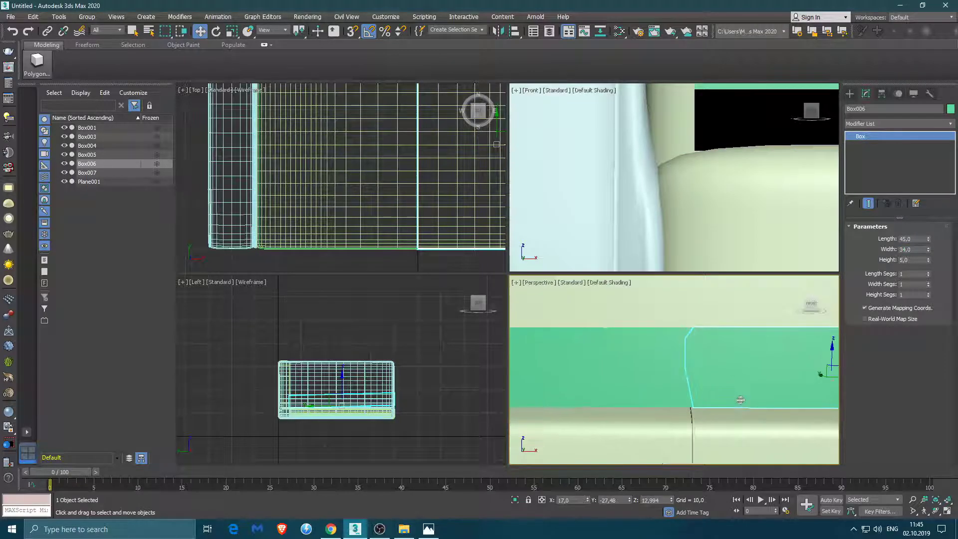
{"action": "scroll", "coordinate": [394, 241], "scroll_direction": "down", "scroll_amount": 5}
{"action": "left_click", "coordinate": [406, 209]}
{"action": "scroll", "coordinate": [658, 363], "scroll_direction": "down", "scroll_amount": 10}
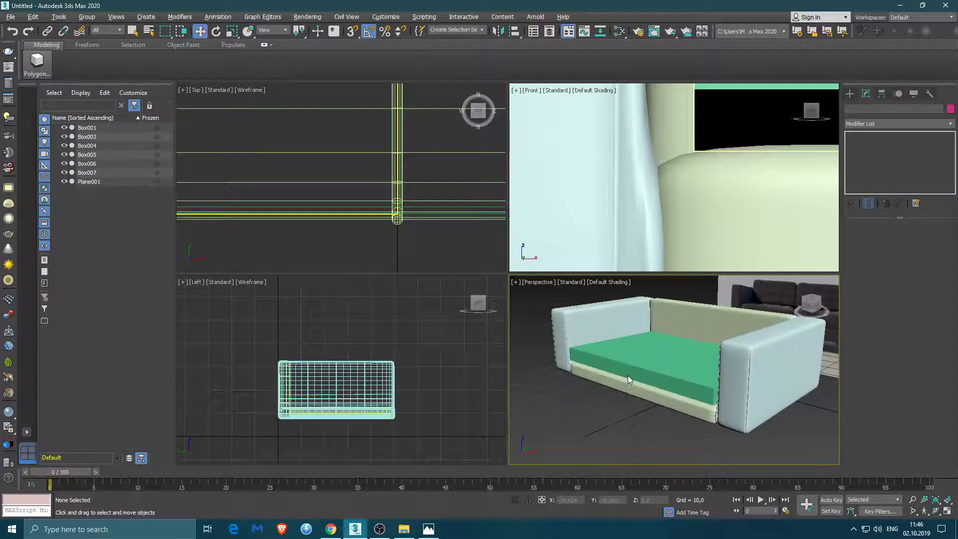
{"action": "left_click", "coordinate": [625, 359]}
{"action": "middle_click_drag", "start_coordinate": [625, 359], "coordinate": [883, 283], "text": "alt"}
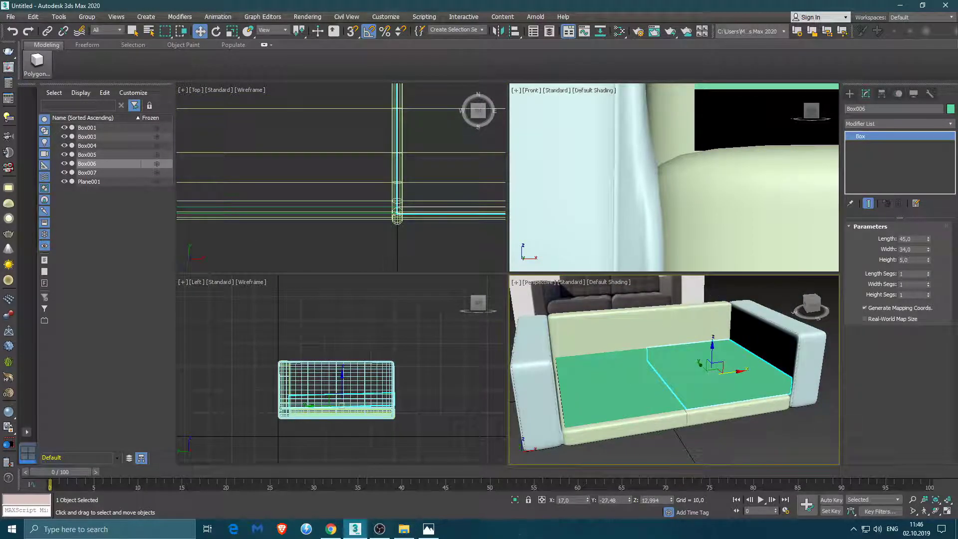
{"action": "left_click", "coordinate": [428, 529]}
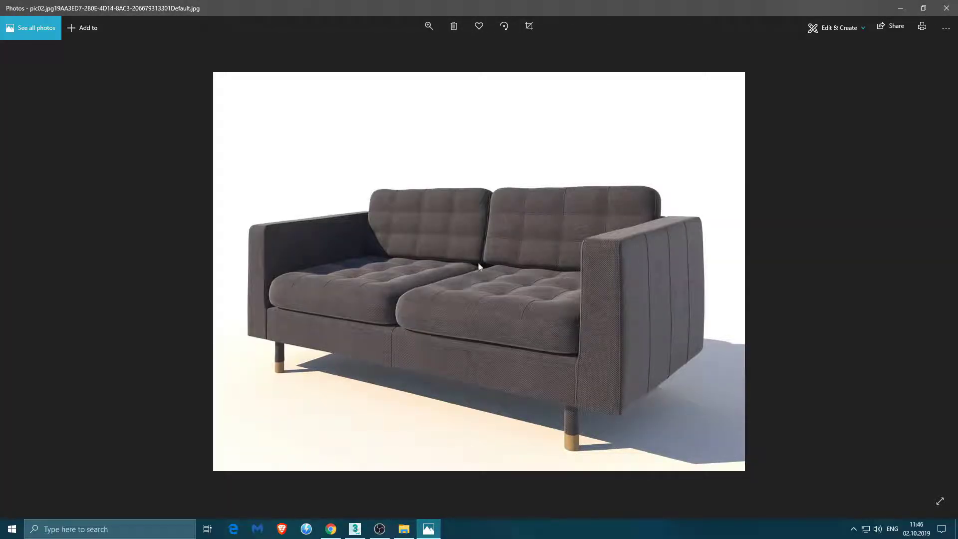
- Minimize the sofa reference photo in Photos to bring the 3ds Max scene back
{"action": "left_click", "coordinate": [418, 532]}
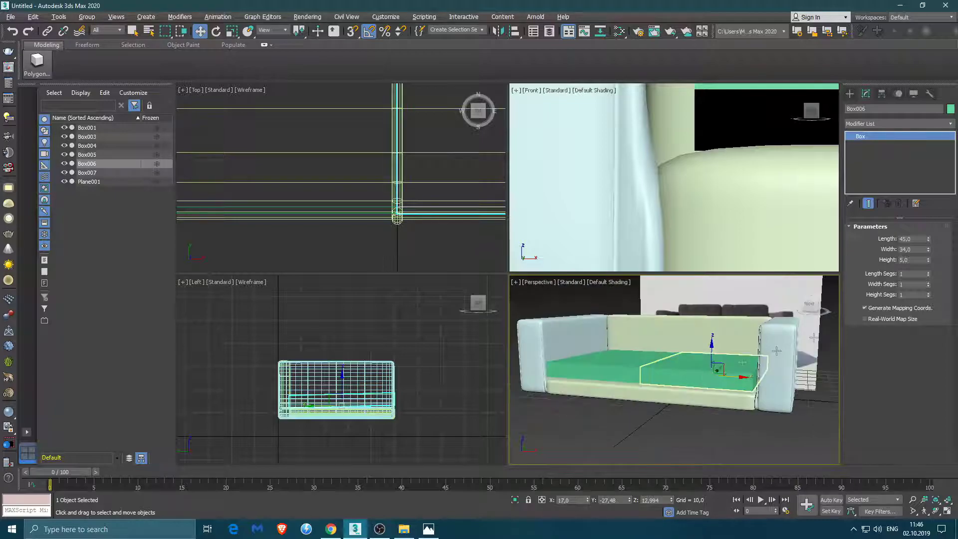
- Convert the right seat cushion Box006 to Editable Poly, enable NURMS smoothing, and select an edge ring
{"action": "right_click", "coordinate": [698, 373]}
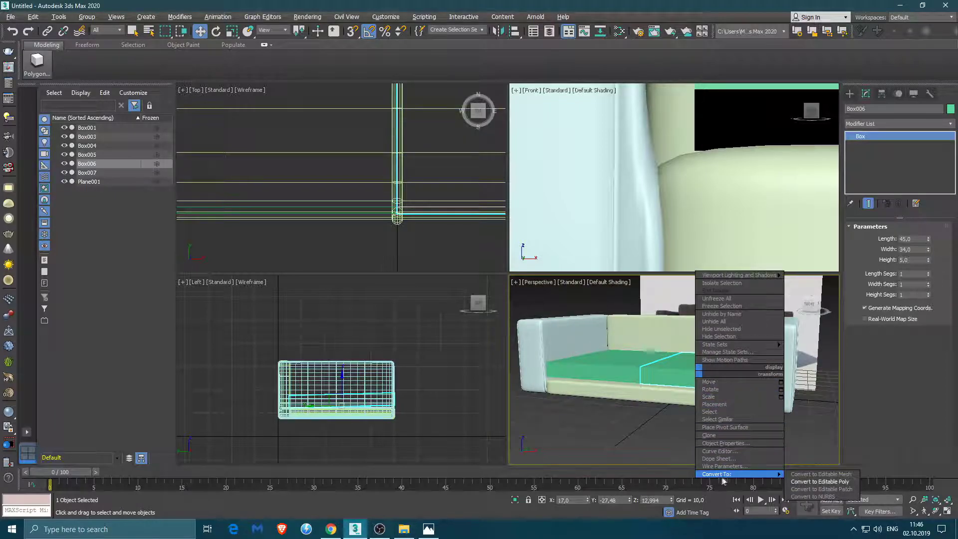
{"action": "left_click", "coordinate": [819, 482]}
{"action": "left_click", "coordinate": [125, 131]}
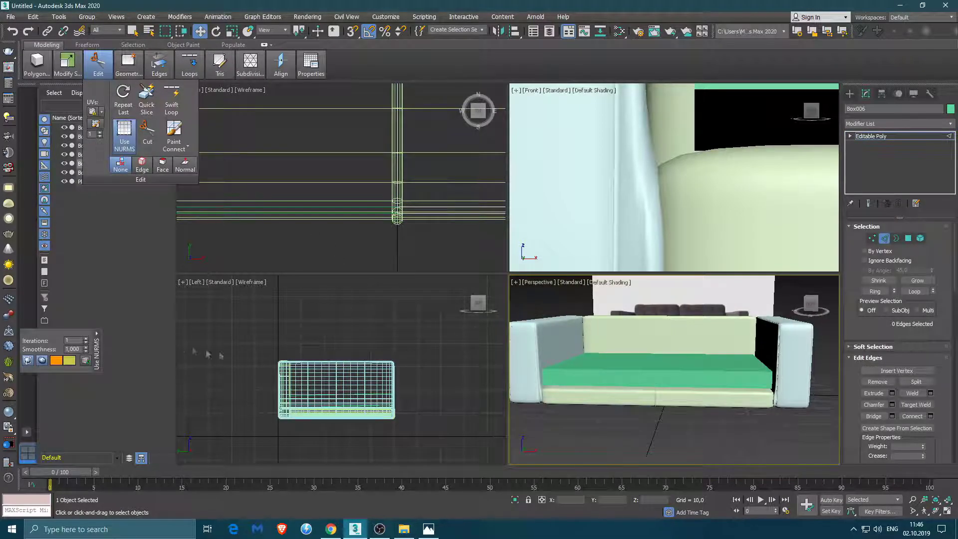
{"action": "left_click", "coordinate": [713, 355]}
{"action": "middle_click_drag", "start_coordinate": [713, 356], "coordinate": [740, 386], "text": "alt"}
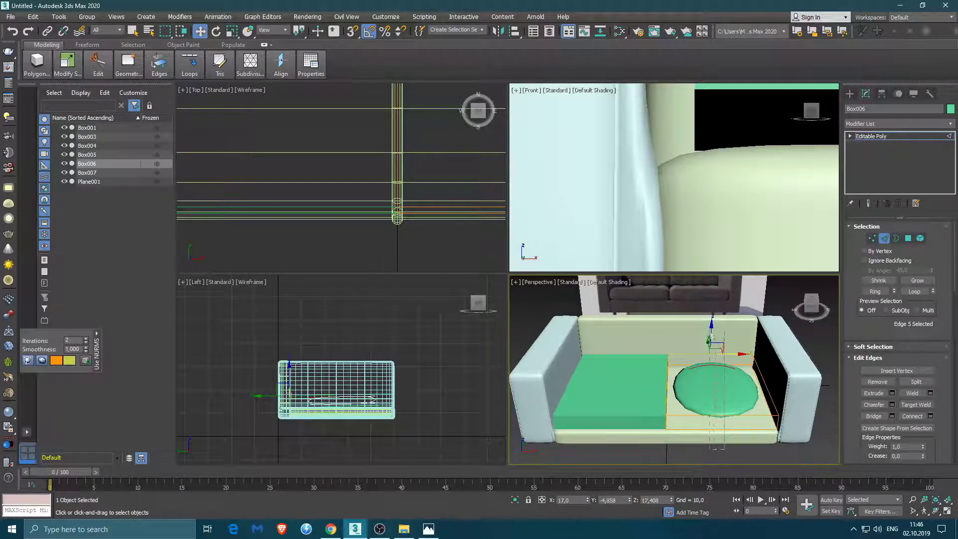
{"action": "key", "text": "alt+l"}
- Apply a first Connect to the edge ring and reselect the edges running across the cushion
{"action": "left_click", "coordinate": [931, 416]}
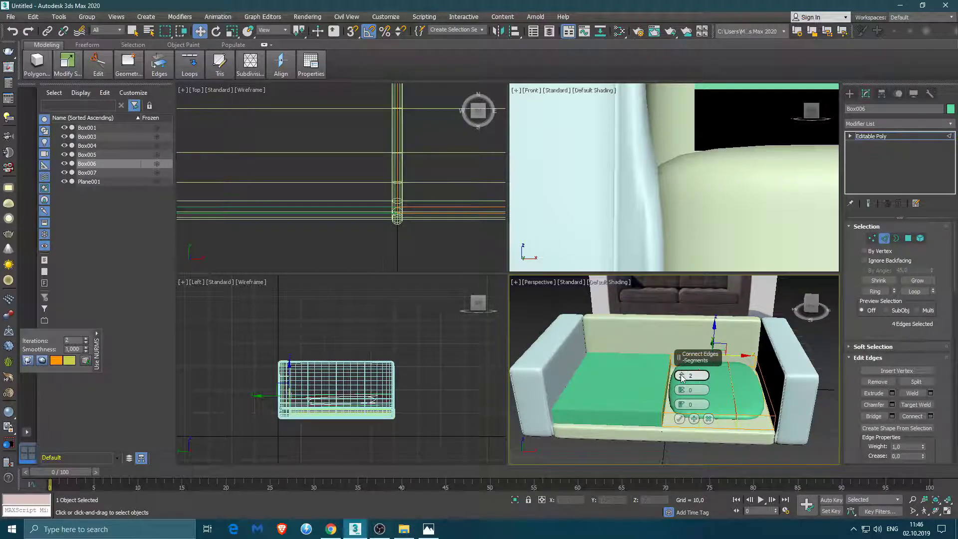
{"action": "left_click", "coordinate": [679, 418]}
{"action": "middle_click_drag", "start_coordinate": [679, 419], "coordinate": [665, 423], "text": "alt"}
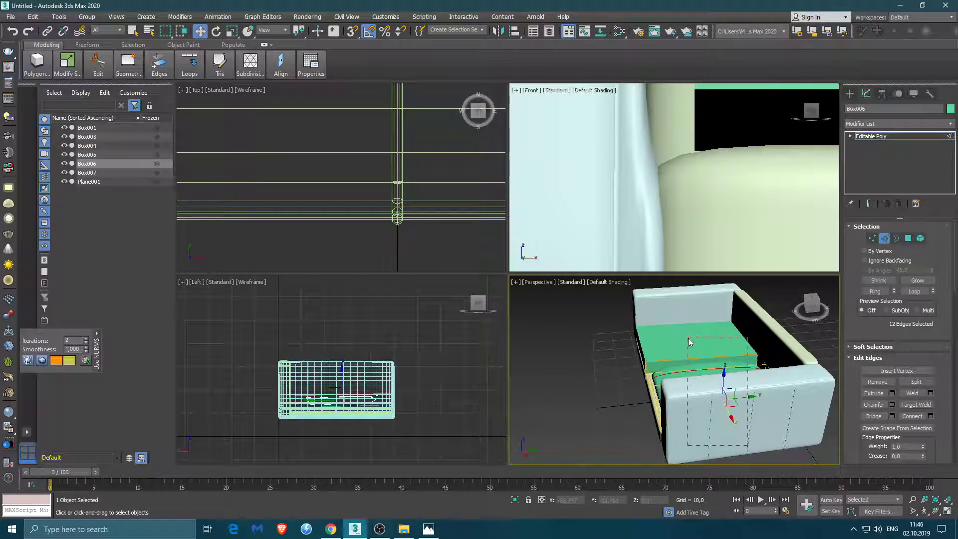
{"action": "mouse_move", "coordinate": [740, 403]}
{"action": "middle_mouse_down", "text": "alt"}
{"action": "mouse_move", "coordinate": [764, 399]}
{"action": "mouse_move", "coordinate": [738, 379]}
{"action": "middle_mouse_up", "text": "alt"}
{"action": "left_click", "coordinate": [912, 416]}
{"action": "scroll", "coordinate": [765, 188], "scroll_direction": "down", "scroll_amount": 5}
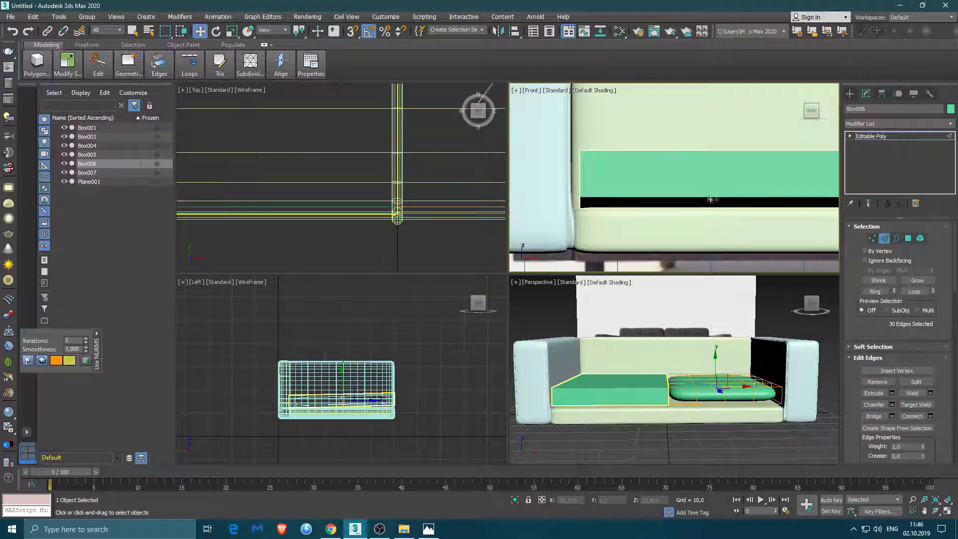
{"action": "scroll", "coordinate": [653, 190], "scroll_direction": "up", "scroll_amount": 3}
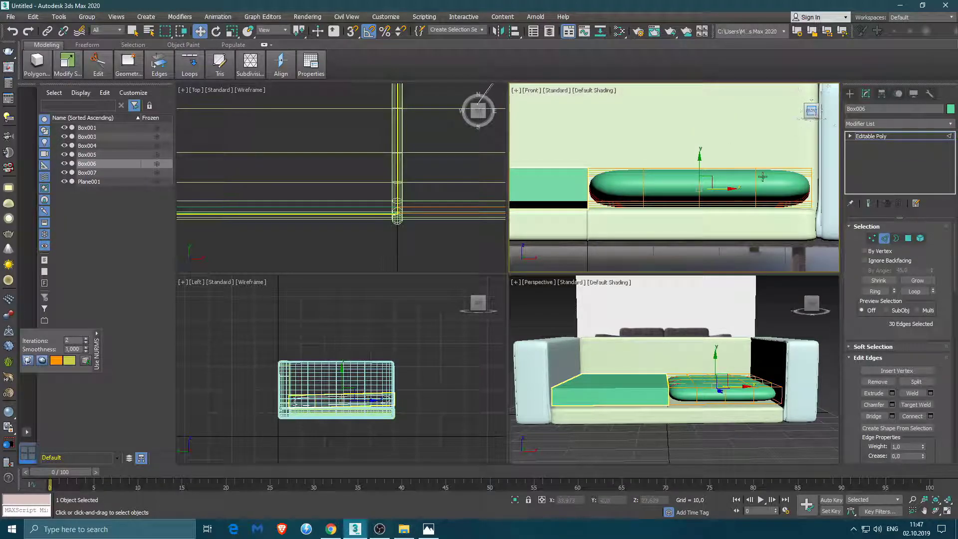
- Connect the cushion's edge ring with 2 segments, sliding them toward the lower edge
{"action": "left_click", "coordinate": [930, 415]}
{"action": "left_click_drag", "start_coordinate": [681, 184], "coordinate": [683, 178]}
{"action": "left_click_drag", "start_coordinate": [681, 212], "coordinate": [673, 339]}
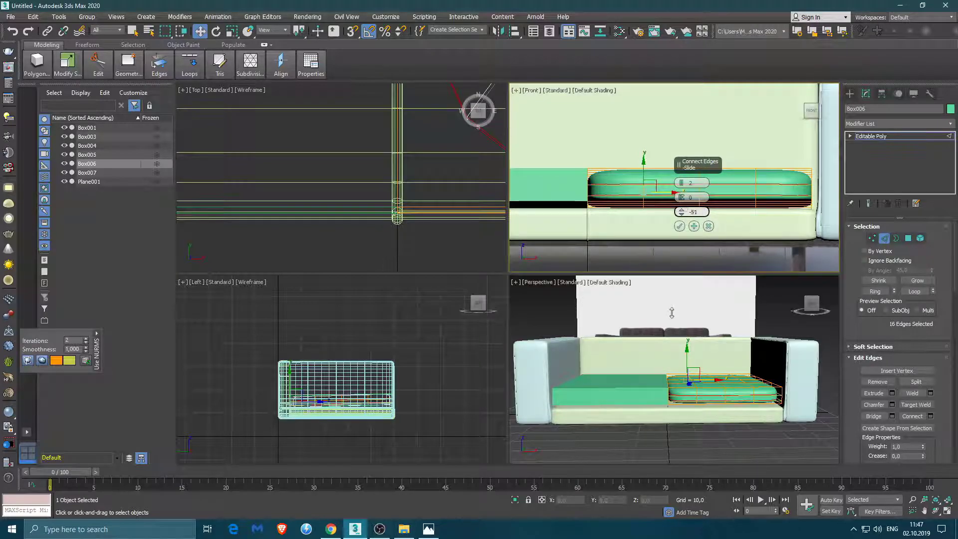
{"action": "left_click", "coordinate": [679, 226]}
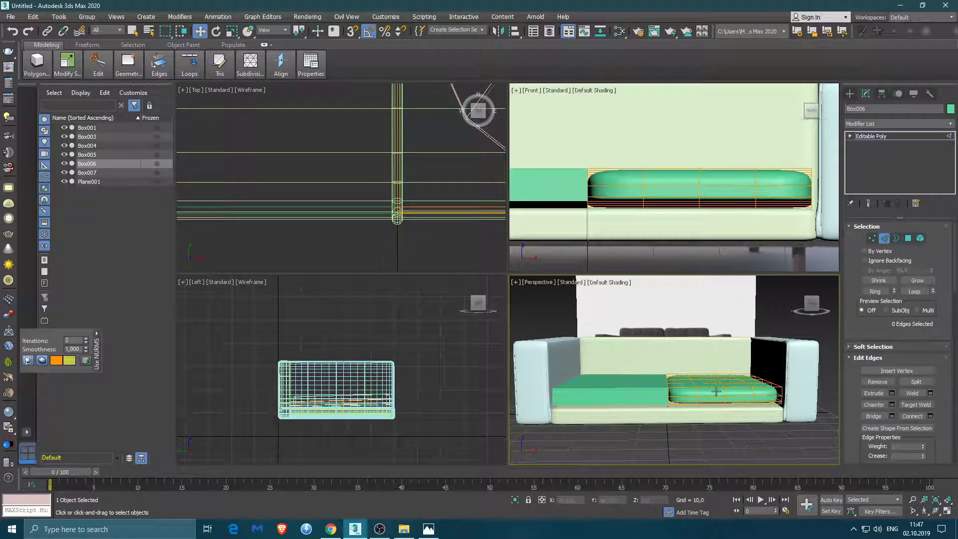
{"action": "middle_click_drag", "start_coordinate": [669, 369], "coordinate": [699, 359], "text": "alt"}
{"action": "middle_click_drag", "start_coordinate": [678, 199], "coordinate": [685, 197], "text": "alt"}
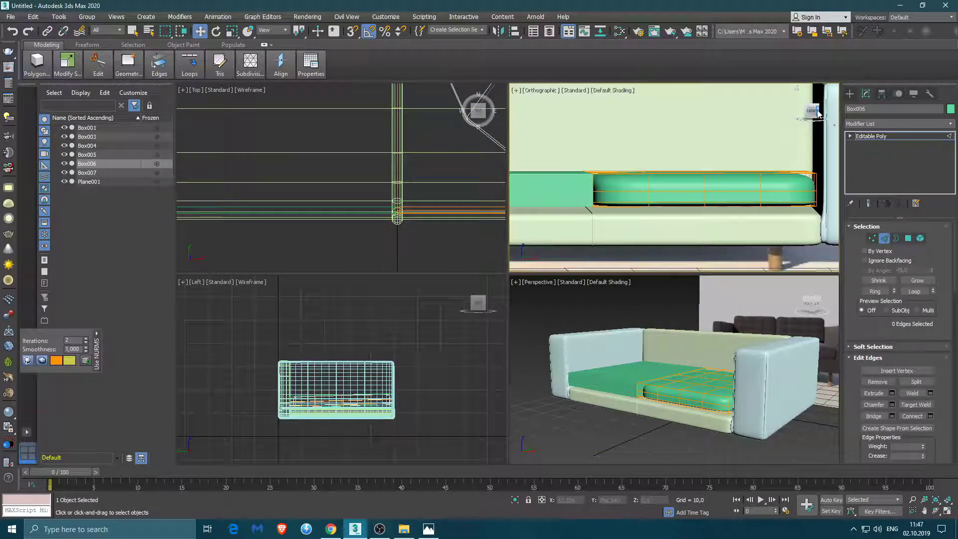
- Clear the cushion's edge selection and zoom in close on it in Edge mode
{"action": "left_click", "coordinate": [673, 394]}
{"action": "mouse_move", "coordinate": [673, 394]}
{"action": "middle_mouse_down", "text": "alt"}
{"action": "mouse_move", "coordinate": [654, 391]}
{"action": "mouse_move", "coordinate": [703, 380]}
{"action": "mouse_move", "coordinate": [688, 394]}
{"action": "mouse_move", "coordinate": [693, 381]}
{"action": "middle_mouse_up", "text": "alt"}
{"action": "key", "text": "e"}
{"action": "key", "text": "ctrl+b"}
{"action": "left_click", "coordinate": [689, 395], "text": "alt"}
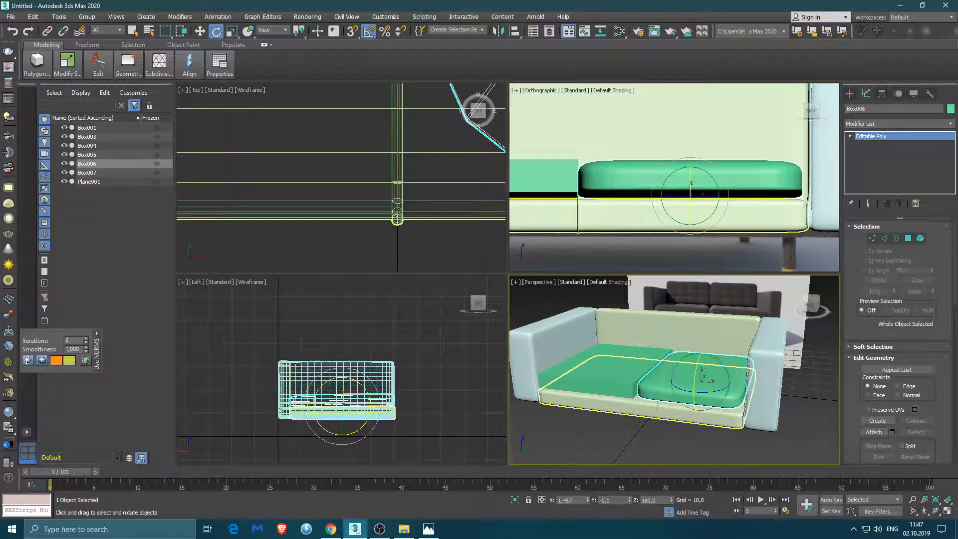
{"action": "key", "text": "2"}
{"action": "key", "text": "z"}
- Select the cushion's side edge loop, nudge it up, and extrude it with height -1
{"action": "double_click", "coordinate": [621, 400]}
{"action": "middle_click_drag", "start_coordinate": [621, 400], "coordinate": [674, 369], "text": "alt"}
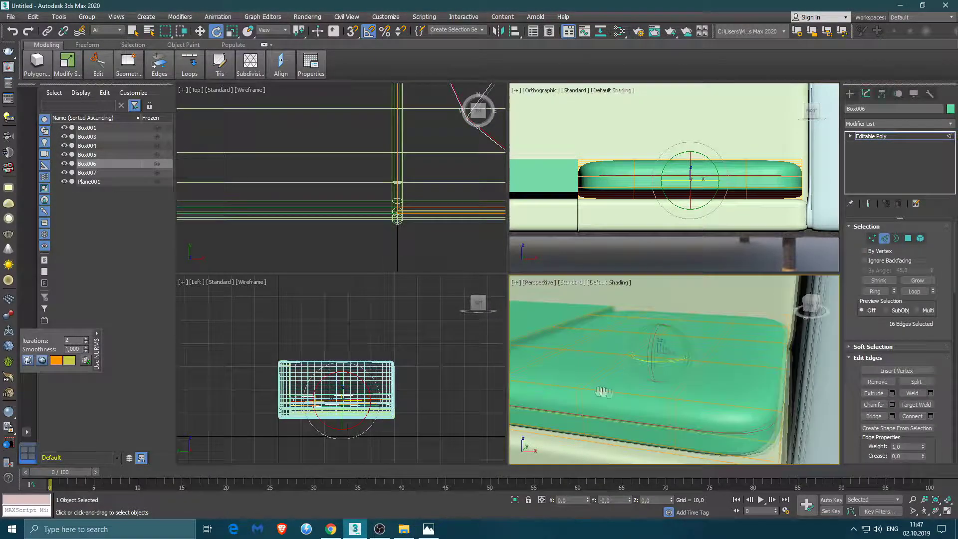
{"action": "key", "text": "w"}
{"action": "left_click_drag", "start_coordinate": [714, 313], "coordinate": [714, 309]}
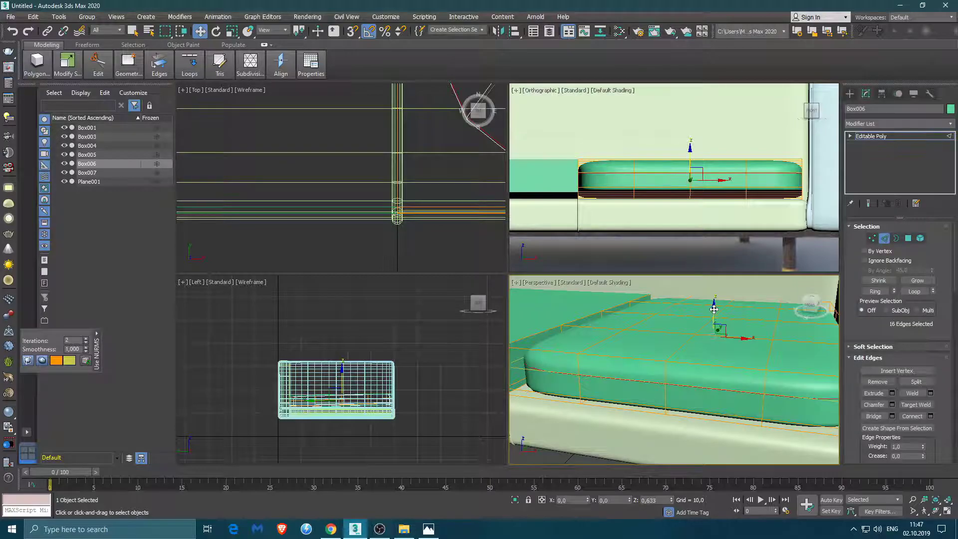
{"action": "left_click", "coordinate": [893, 393]}
{"action": "left_click_drag", "start_coordinate": [681, 375], "coordinate": [692, 376]}
{"action": "key", "text": "Return"}
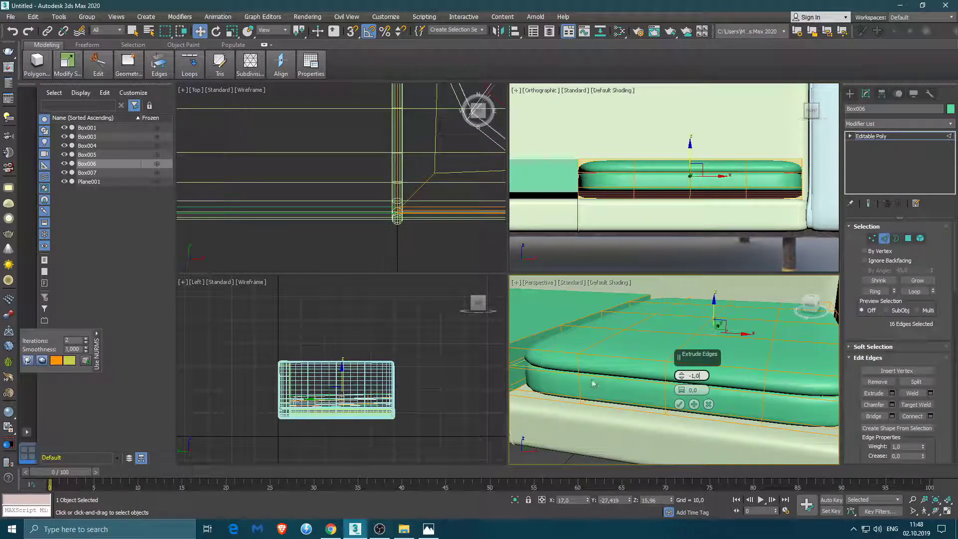
- Fine-tune the groove extrusion's height and width against the reference photo, then apply it
{"action": "scroll", "coordinate": [691, 399], "scroll_direction": "up", "scroll_amount": 3}
{"action": "scroll", "coordinate": [687, 407], "scroll_direction": "up", "scroll_amount": 3}
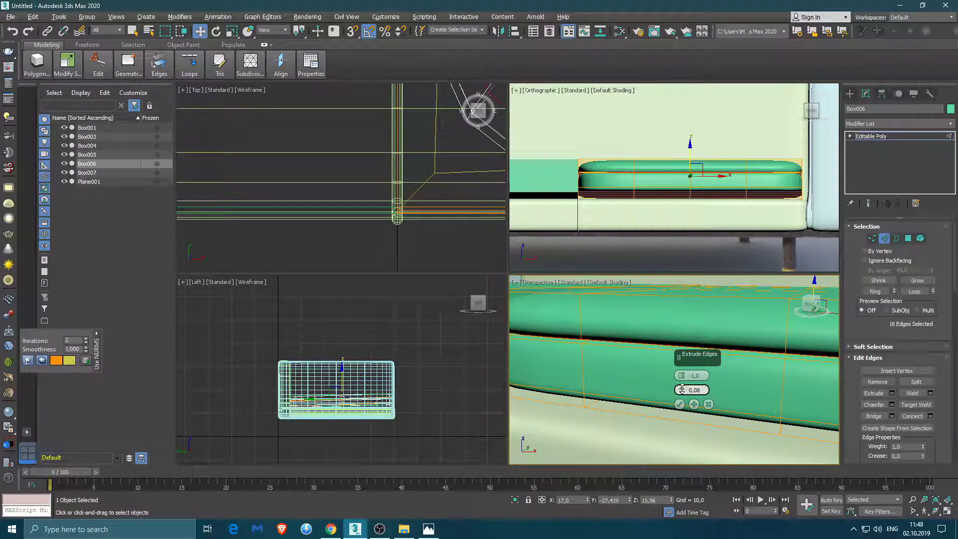
{"action": "left_click_drag", "start_coordinate": [681, 378], "coordinate": [683, 378]}
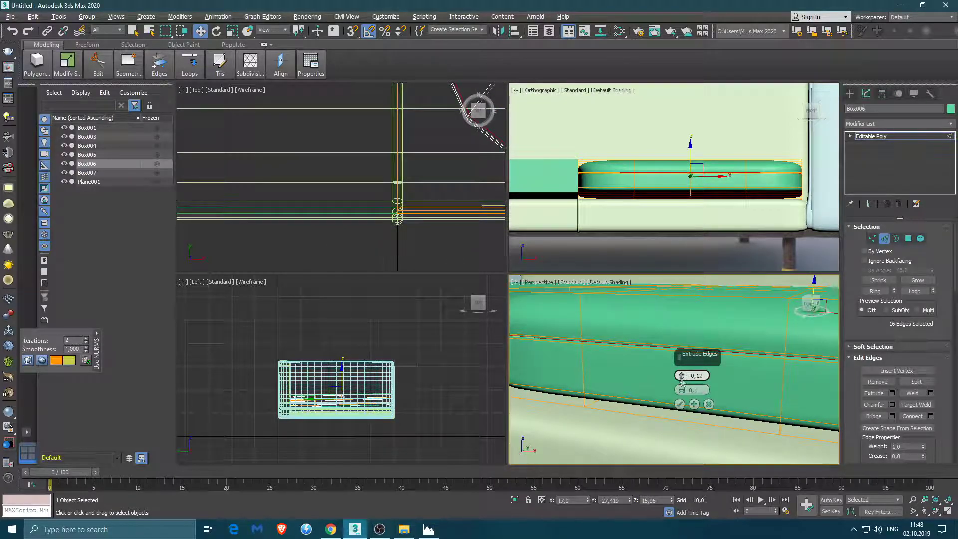
{"action": "left_click", "coordinate": [429, 530]}
{"action": "left_click", "coordinate": [431, 533]}
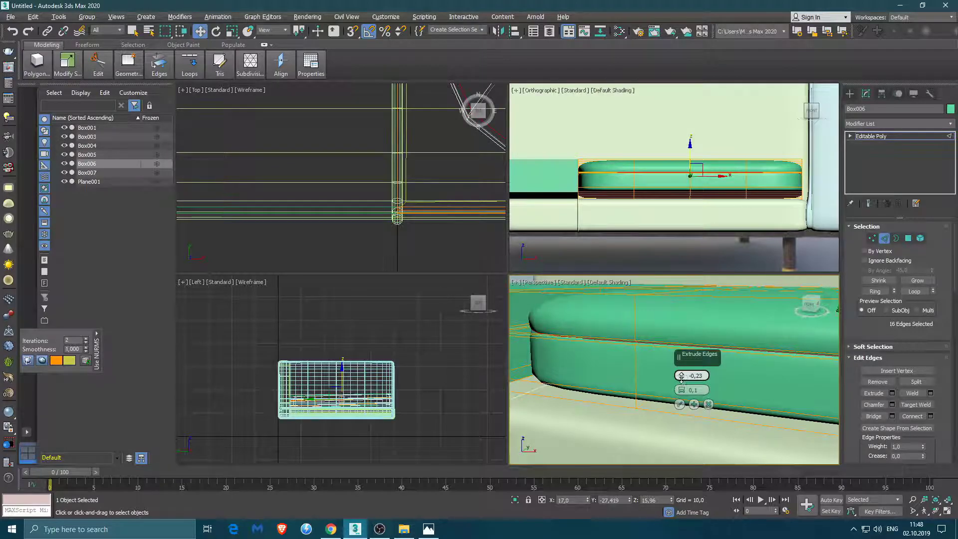
{"action": "left_click_drag", "start_coordinate": [682, 392], "coordinate": [682, 393]}
{"action": "left_click", "coordinate": [680, 404]}
- Select the cushion's side polygon strip as a full face loop
{"action": "middle_click_drag", "start_coordinate": [722, 375], "coordinate": [808, 299], "text": "alt"}
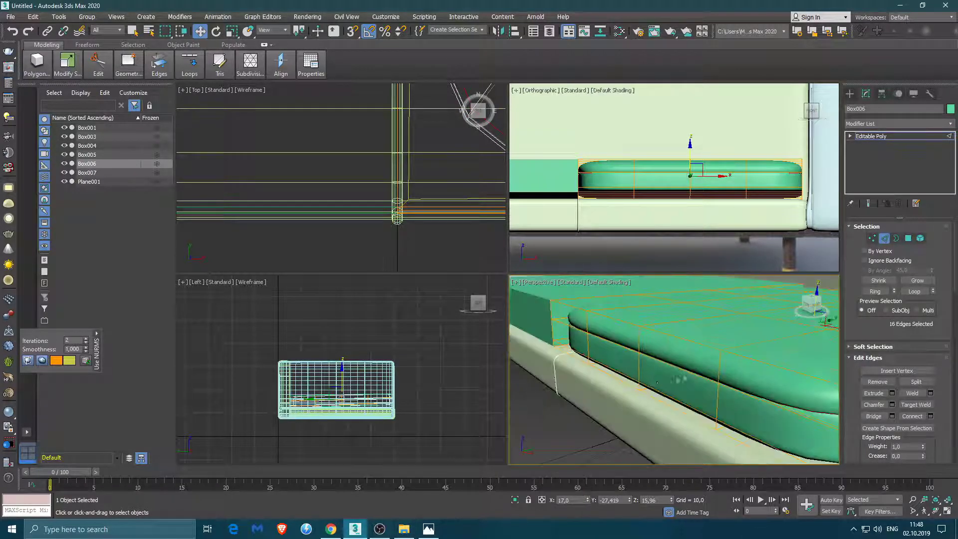
{"action": "key", "text": "2"}
{"action": "middle_click_drag", "start_coordinate": [662, 390], "coordinate": [577, 376], "text": "alt"}
{"action": "key", "text": "2"}
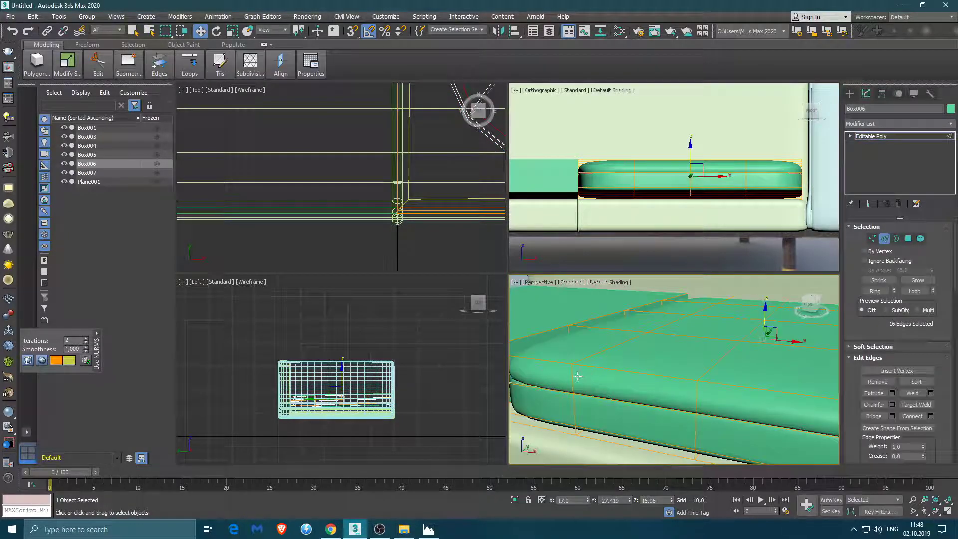
{"action": "key", "text": "4"}
{"action": "left_click", "coordinate": [600, 413]}
{"action": "mouse_move", "coordinate": [600, 412]}
{"action": "middle_mouse_down", "text": "alt"}
{"action": "mouse_move", "coordinate": [650, 405]}
{"action": "mouse_move", "coordinate": [669, 348]}
{"action": "middle_mouse_up", "text": "alt"}
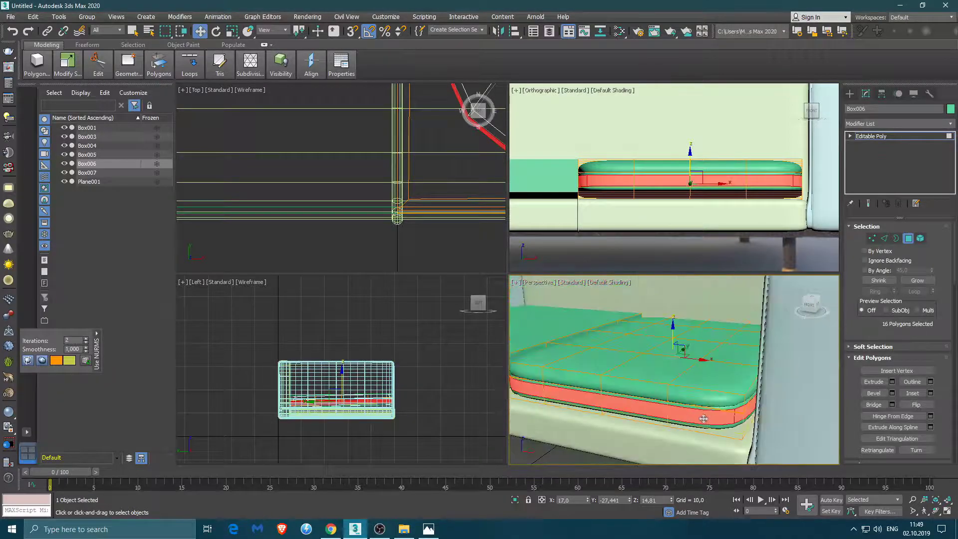
{"action": "key", "text": "r"}
{"action": "key", "text": "alt+l"}
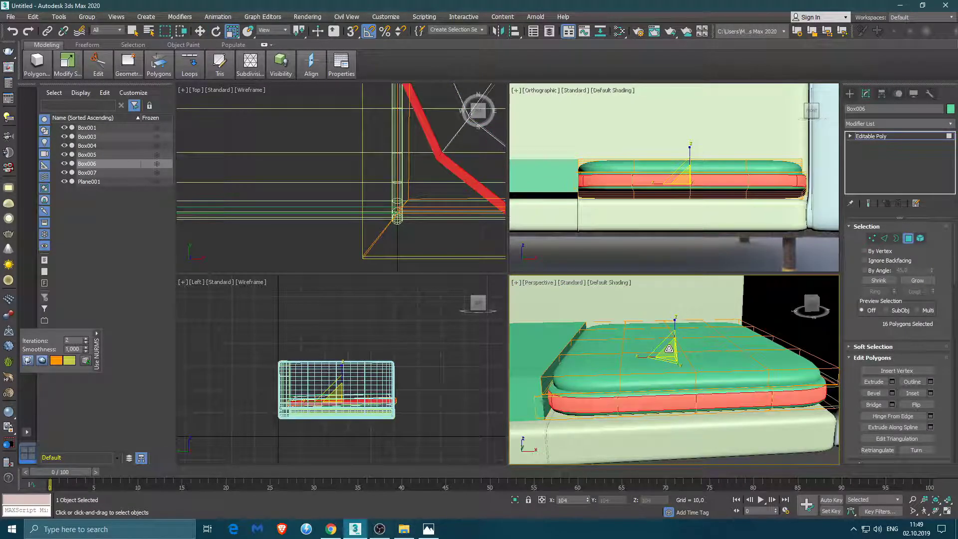
{"action": "middle_click_drag", "start_coordinate": [669, 347], "coordinate": [636, 435], "text": "alt"}
- Select edge loops on the cushion, then isolate it from the rest of the sofa
{"action": "key", "text": "2"}
{"action": "double_click", "coordinate": [672, 414]}
{"action": "double_click", "coordinate": [710, 167], "text": "ctrl"}
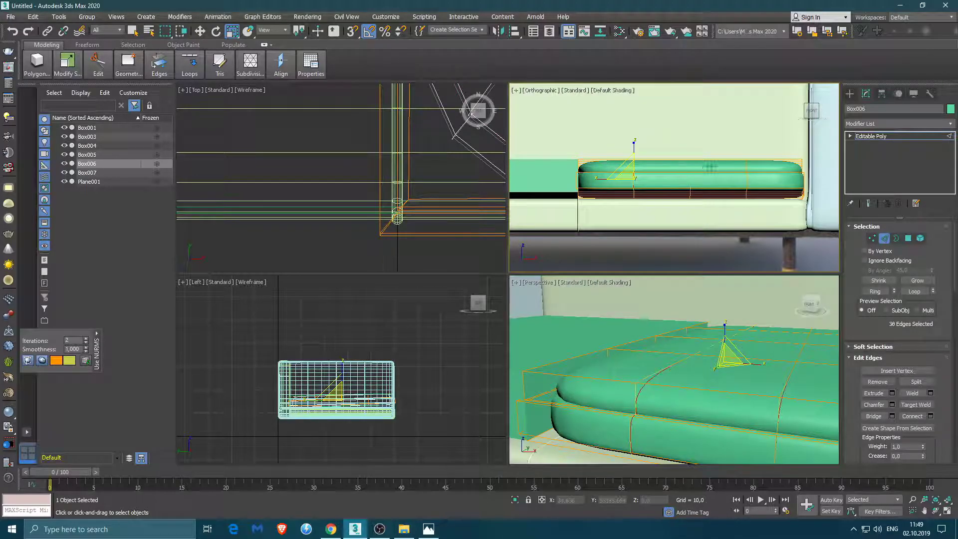
{"action": "mouse_move", "coordinate": [642, 426]}
{"action": "middle_mouse_down", "text": "alt"}
{"action": "mouse_move", "coordinate": [658, 359]}
{"action": "mouse_move", "coordinate": [679, 336]}
{"action": "middle_mouse_up", "text": "alt"}
{"action": "right_click", "coordinate": [677, 364]}
{"action": "left_click", "coordinate": [649, 358]}
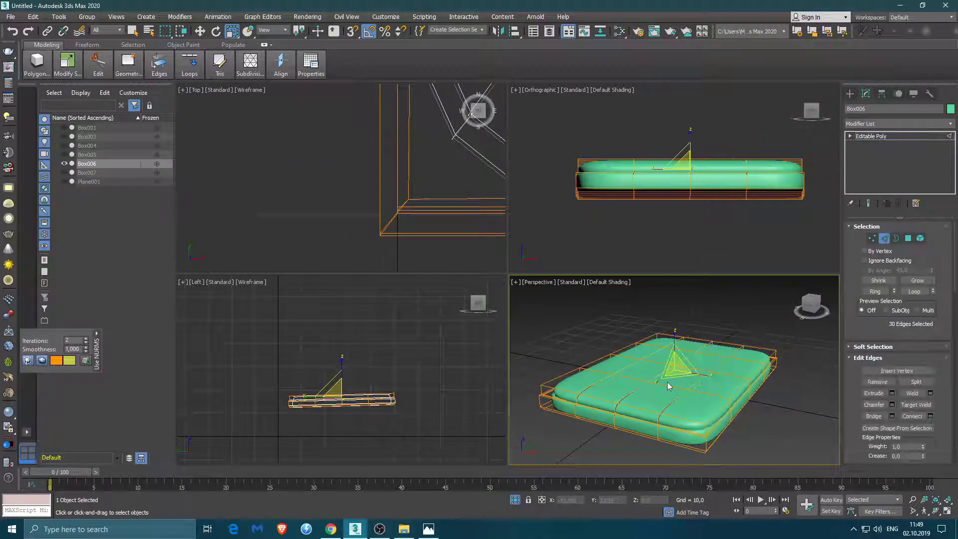
- Zoom along the cushion's front and start selecting its seam edges, including a vertical one
{"action": "scroll", "coordinate": [629, 433], "scroll_direction": "up", "scroll_amount": 5}
{"action": "scroll", "coordinate": [588, 429], "scroll_direction": "up", "scroll_amount": 3}
{"action": "middle_click_drag", "start_coordinate": [584, 419], "coordinate": [648, 398]}
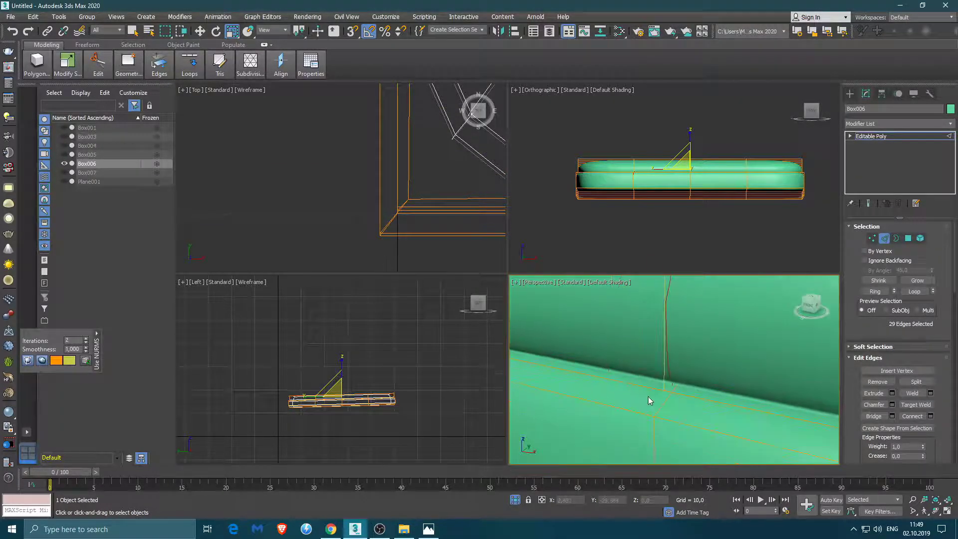
{"action": "scroll", "coordinate": [661, 360], "scroll_direction": "up", "scroll_amount": 3}
{"action": "scroll", "coordinate": [664, 367], "scroll_direction": "down", "scroll_amount": 3}
{"action": "scroll", "coordinate": [639, 368], "scroll_direction": "up", "scroll_amount": 2}
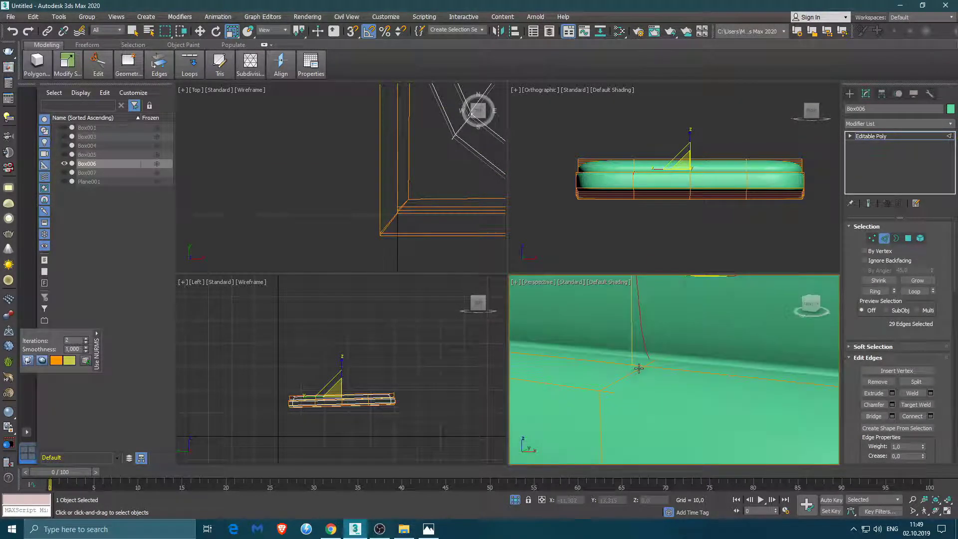
{"action": "mouse_move", "coordinate": [613, 363]}
{"action": "middle_mouse_down"}
{"action": "mouse_move", "coordinate": [584, 409]}
{"action": "mouse_move", "coordinate": [622, 380]}
{"action": "middle_mouse_up"}
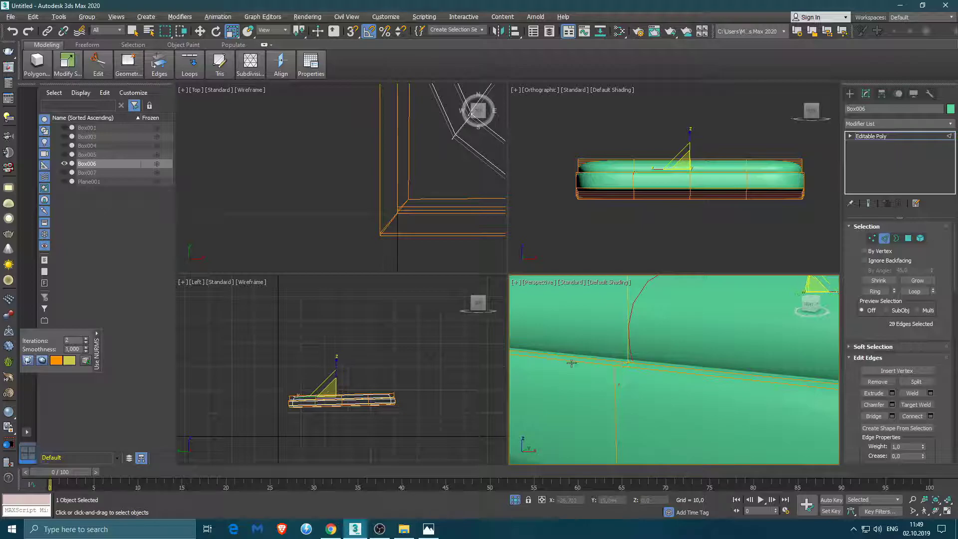
{"action": "scroll", "coordinate": [572, 363], "scroll_direction": "down", "scroll_amount": 2}
{"action": "scroll", "coordinate": [599, 370], "scroll_direction": "up", "scroll_amount": 2}
{"action": "scroll", "coordinate": [648, 379], "scroll_direction": "down", "scroll_amount": 2}
{"action": "scroll", "coordinate": [692, 395], "scroll_direction": "down", "scroll_amount": 4}
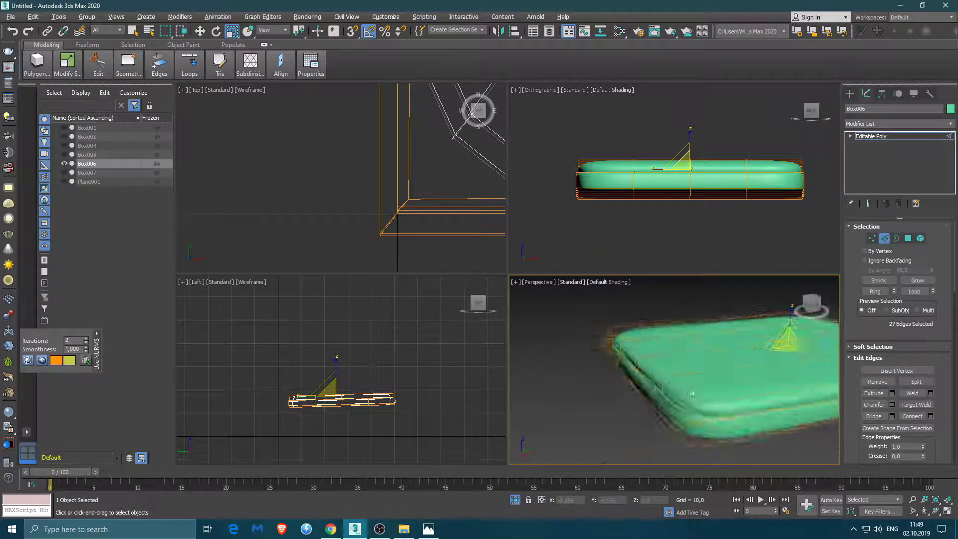
{"action": "scroll", "coordinate": [692, 394], "scroll_direction": "up", "scroll_amount": 3}
{"action": "left_click", "coordinate": [708, 383], "text": "ctrl"}
{"action": "scroll", "coordinate": [623, 383], "scroll_direction": "down", "scroll_amount": 3}
{"action": "left_click", "coordinate": [623, 383], "text": "ctrl"}
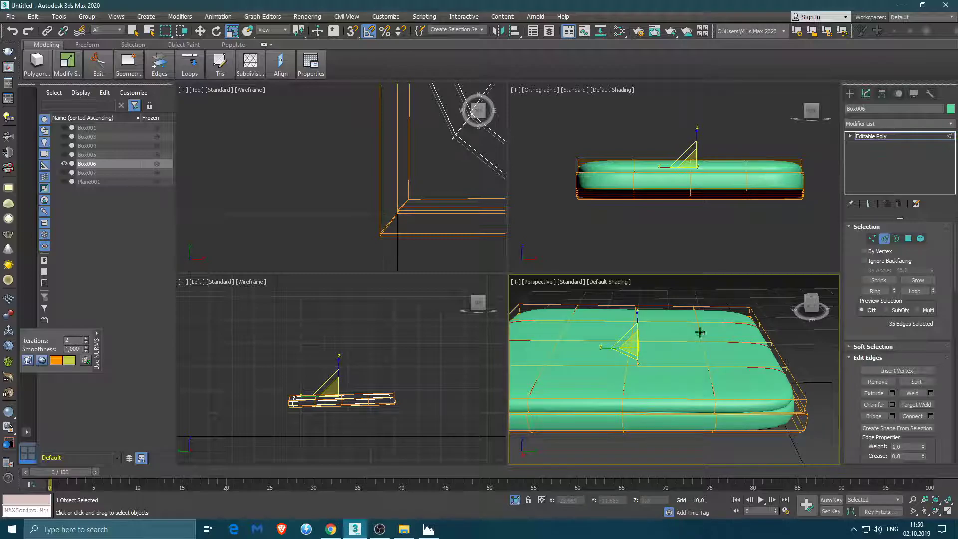
{"action": "middle_click_drag", "start_coordinate": [619, 384], "coordinate": [769, 384], "text": "alt"}
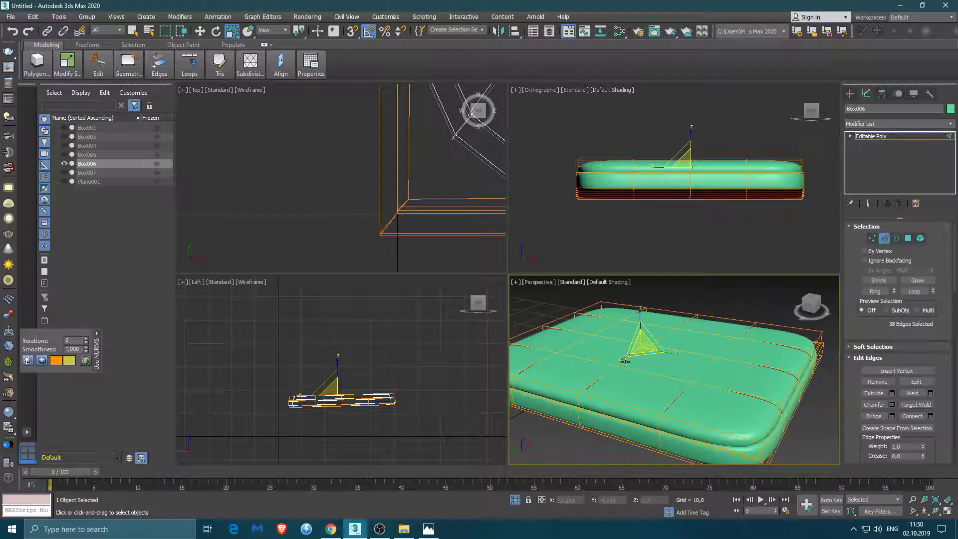
{"action": "scroll", "coordinate": [603, 382], "scroll_direction": "up", "scroll_amount": 5}
{"action": "scroll", "coordinate": [611, 411], "scroll_direction": "up", "scroll_amount": 2}
{"action": "left_click", "coordinate": [613, 416], "text": "ctrl"}
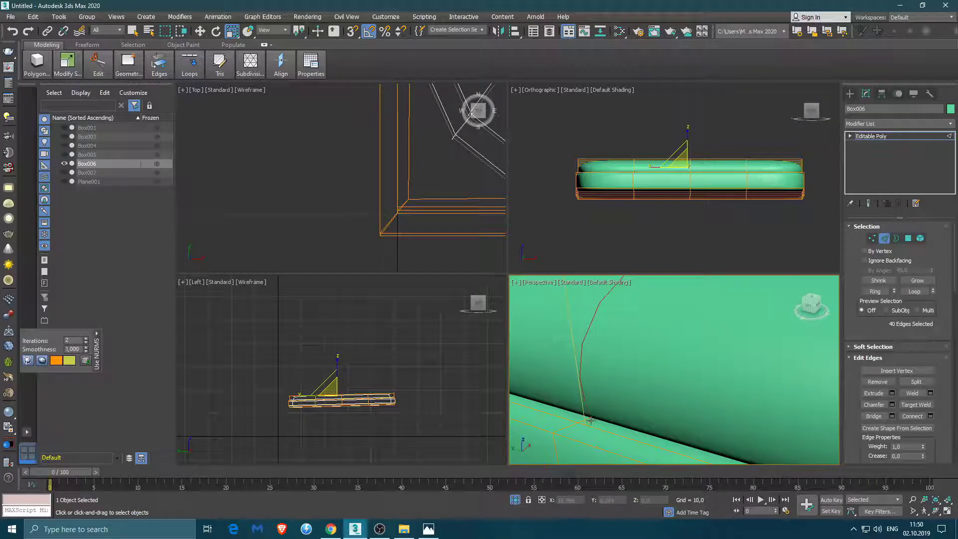
{"action": "scroll", "coordinate": [639, 386], "scroll_direction": "up", "scroll_amount": 3}
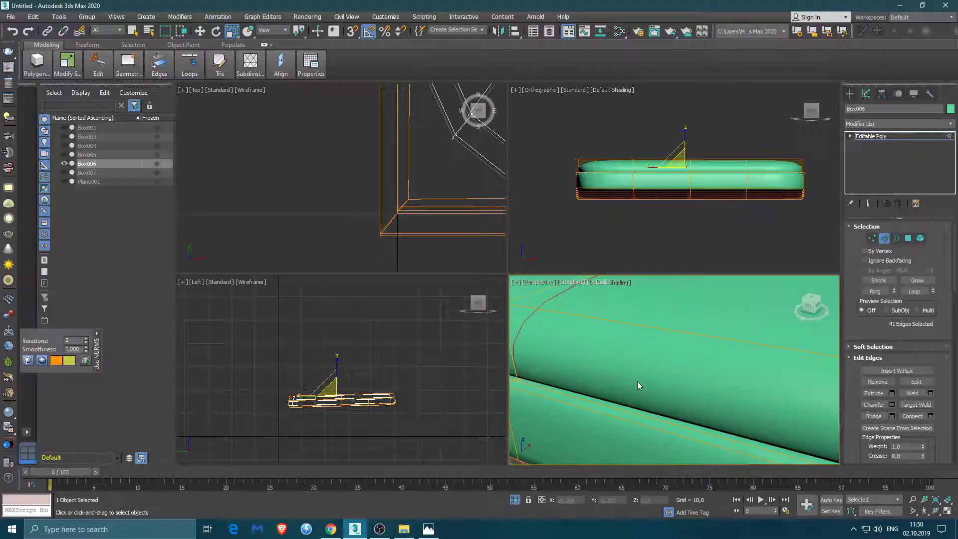
- Add further seam edge segments along the cushion edge to the selection
{"action": "middle_click_drag", "start_coordinate": [636, 381], "coordinate": [786, 344]}
{"action": "left_click", "coordinate": [648, 395], "text": "ctrl"}
{"action": "scroll", "coordinate": [669, 395], "scroll_direction": "up", "scroll_amount": 1}
{"action": "scroll", "coordinate": [623, 389], "scroll_direction": "up", "scroll_amount": 3}
{"action": "scroll", "coordinate": [593, 377], "scroll_direction": "up", "scroll_amount": 2}
{"action": "left_click", "coordinate": [587, 371], "text": "ctrl"}
{"action": "scroll", "coordinate": [587, 371], "scroll_direction": "down", "scroll_amount": 3}
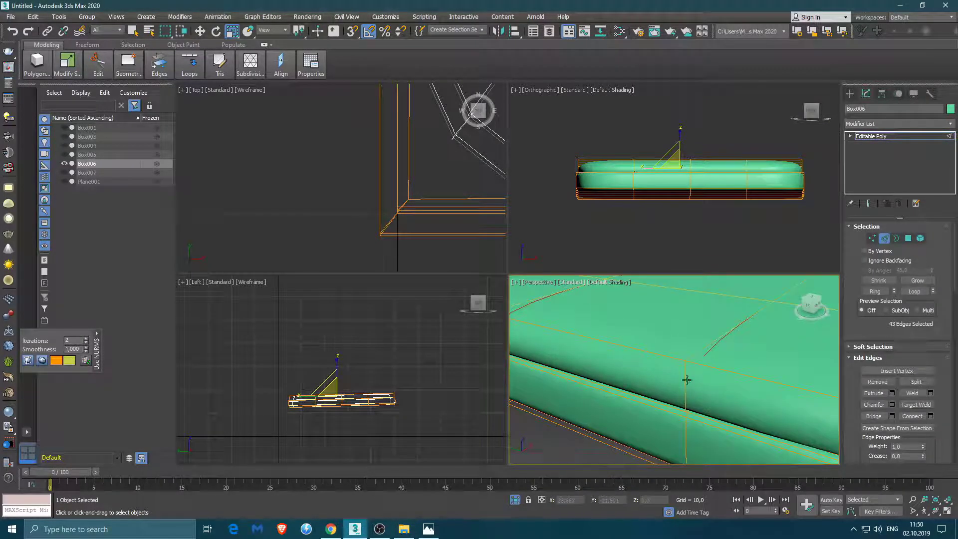
{"action": "left_click", "coordinate": [659, 409], "text": "ctrl"}
{"action": "scroll", "coordinate": [661, 412], "scroll_direction": "up", "scroll_amount": 3}
{"action": "scroll", "coordinate": [735, 418], "scroll_direction": "down", "scroll_amount": 3}
{"action": "scroll", "coordinate": [676, 391], "scroll_direction": "up", "scroll_amount": 3}
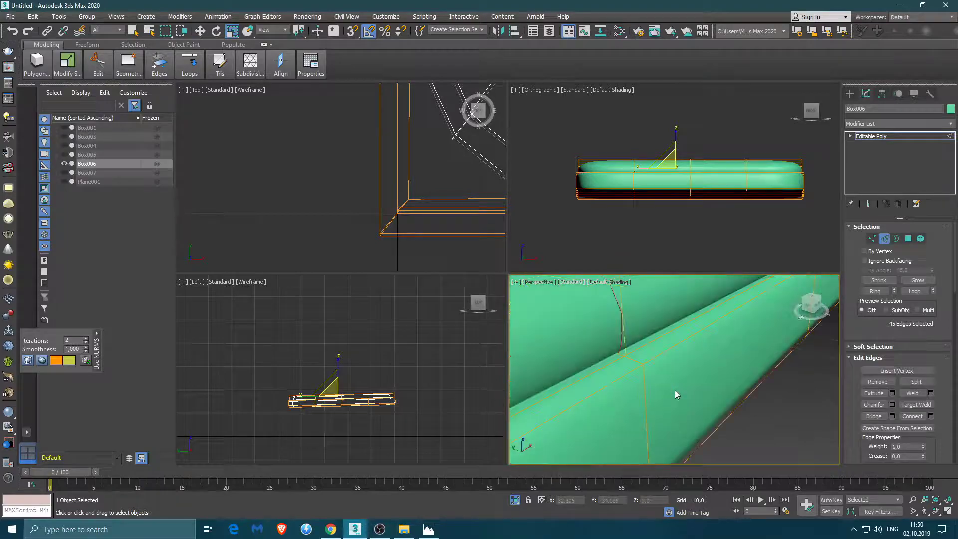
{"action": "scroll", "coordinate": [643, 355], "scroll_direction": "down", "scroll_amount": 3}
{"action": "scroll", "coordinate": [643, 356], "scroll_direction": "up", "scroll_amount": 2}
{"action": "left_click", "coordinate": [654, 369], "text": "ctrl"}
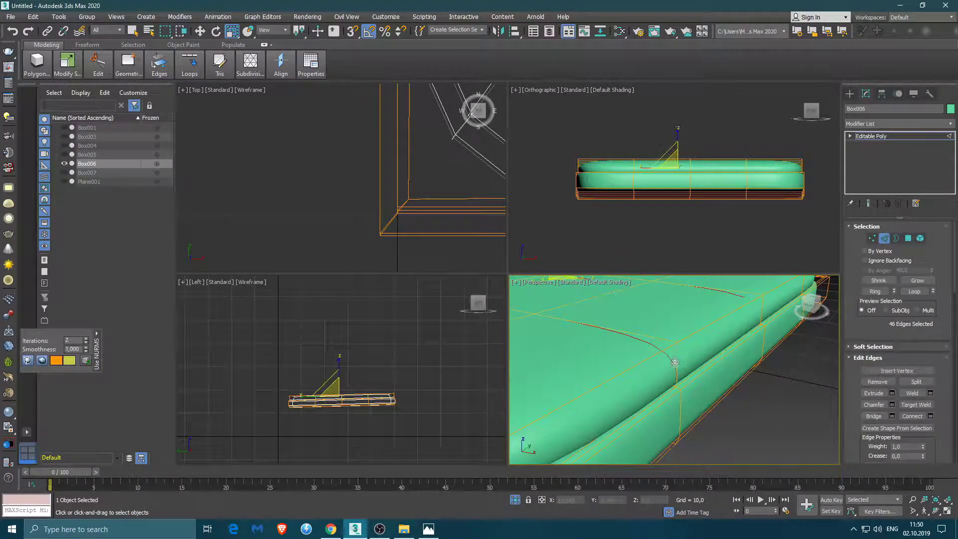
{"action": "scroll", "coordinate": [668, 394], "scroll_direction": "up", "scroll_amount": 2}
{"action": "left_click", "coordinate": [683, 417], "text": "ctrl"}
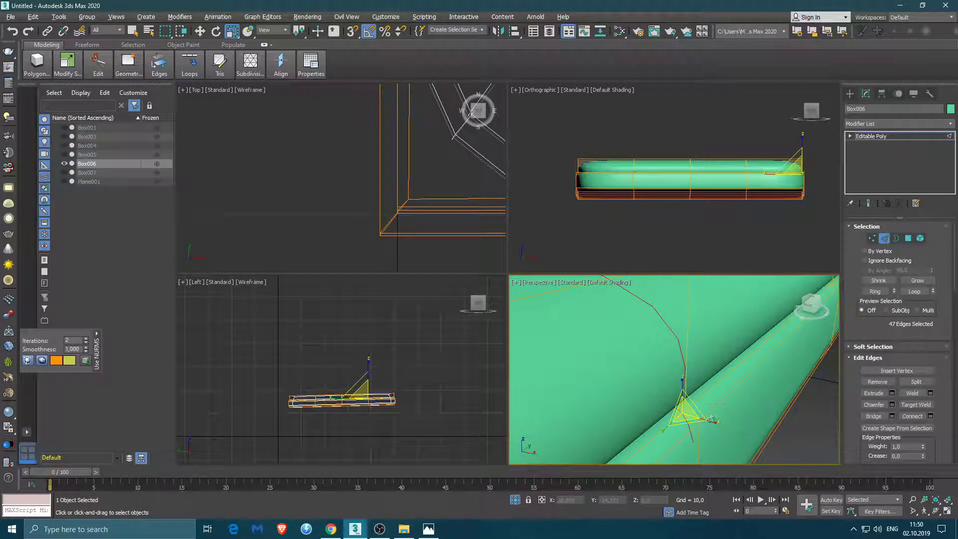
{"action": "double_click", "coordinate": [683, 430]}
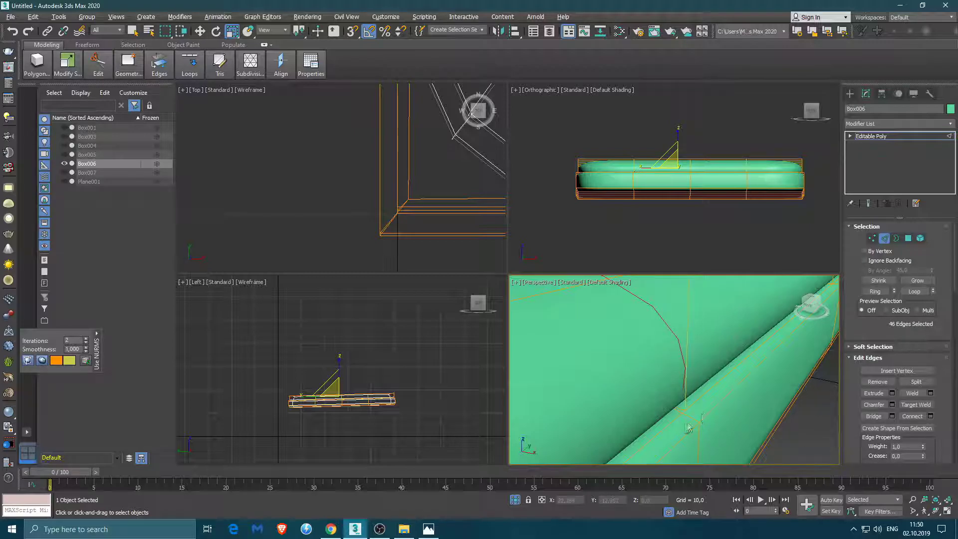
- Orbit to other sides and add the remaining seam and corner edges, dropping an unwanted one
{"action": "mouse_move", "coordinate": [682, 414]}
{"action": "middle_mouse_down", "text": "alt"}
{"action": "mouse_move", "coordinate": [698, 355]}
{"action": "mouse_move", "coordinate": [709, 359]}
{"action": "middle_mouse_up", "text": "alt"}
{"action": "left_click", "coordinate": [708, 359], "text": "ctrl"}
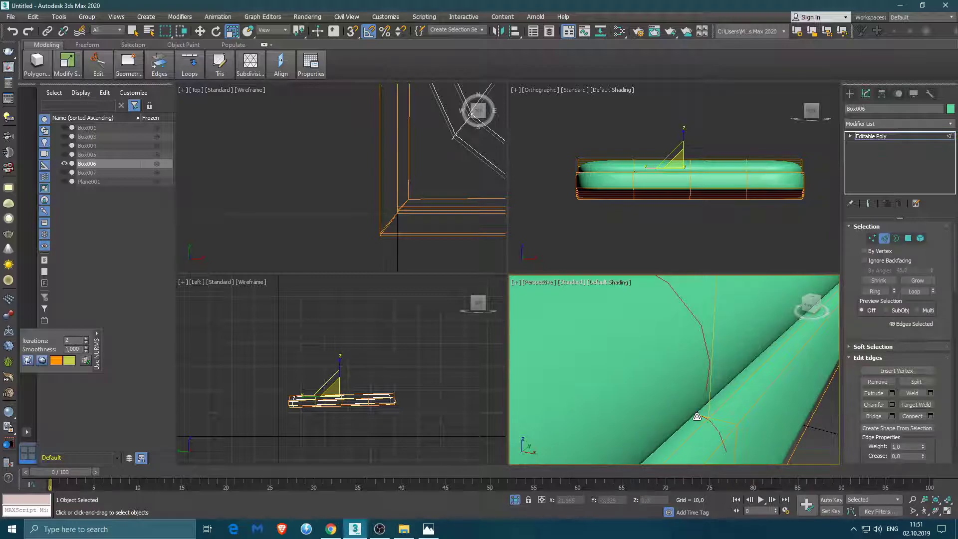
{"action": "left_click", "coordinate": [697, 415], "text": "alt"}
{"action": "middle_click_drag", "start_coordinate": [698, 415], "coordinate": [762, 378], "text": "alt"}
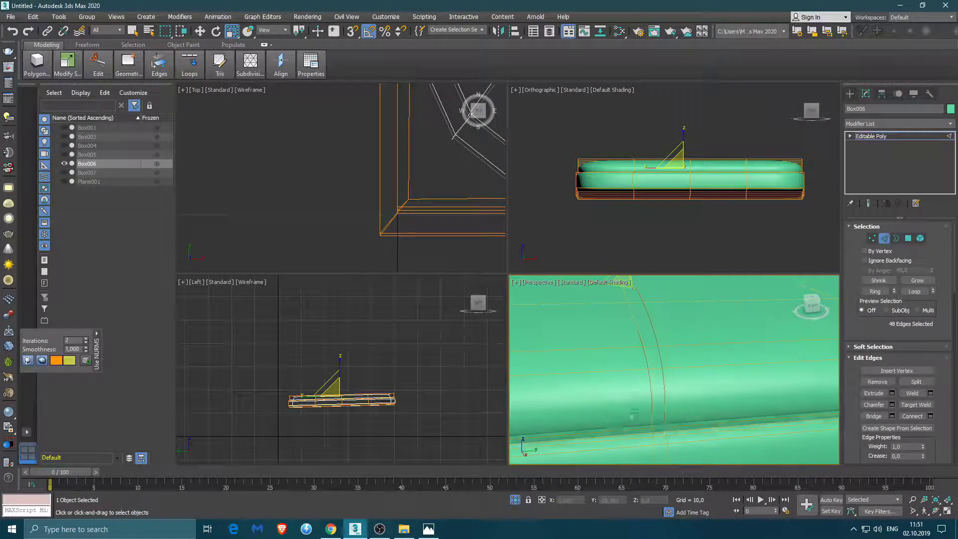
{"action": "mouse_move", "coordinate": [762, 377]}
{"action": "middle_mouse_down", "text": "alt"}
{"action": "mouse_move", "coordinate": [624, 343]}
{"action": "mouse_move", "coordinate": [627, 401]}
{"action": "mouse_move", "coordinate": [623, 378]}
{"action": "mouse_move", "coordinate": [642, 341]}
{"action": "mouse_move", "coordinate": [740, 414]}
{"action": "mouse_move", "coordinate": [709, 372]}
{"action": "mouse_move", "coordinate": [677, 378]}
{"action": "mouse_move", "coordinate": [677, 355]}
{"action": "mouse_move", "coordinate": [737, 408]}
{"action": "mouse_move", "coordinate": [609, 310]}
{"action": "mouse_move", "coordinate": [593, 324]}
{"action": "mouse_move", "coordinate": [603, 274]}
{"action": "mouse_move", "coordinate": [614, 288]}
{"action": "mouse_move", "coordinate": [528, 282]}
{"action": "mouse_move", "coordinate": [620, 274]}
{"action": "middle_mouse_up", "text": "alt"}
{"action": "left_click", "coordinate": [624, 342], "text": "ctrl"}
{"action": "left_click", "coordinate": [709, 347], "text": "ctrl"}
{"action": "scroll", "coordinate": [708, 348], "scroll_direction": "up", "scroll_amount": 5}
{"action": "scroll", "coordinate": [688, 377], "scroll_direction": "up", "scroll_amount": 2}
{"action": "scroll", "coordinate": [678, 354], "scroll_direction": "down", "scroll_amount": 5}
- Maximize the perspective view and switch to Vertex mode
{"action": "key", "text": "alt+w"}
{"action": "scroll", "coordinate": [593, 324], "scroll_direction": "down", "scroll_amount": 3}
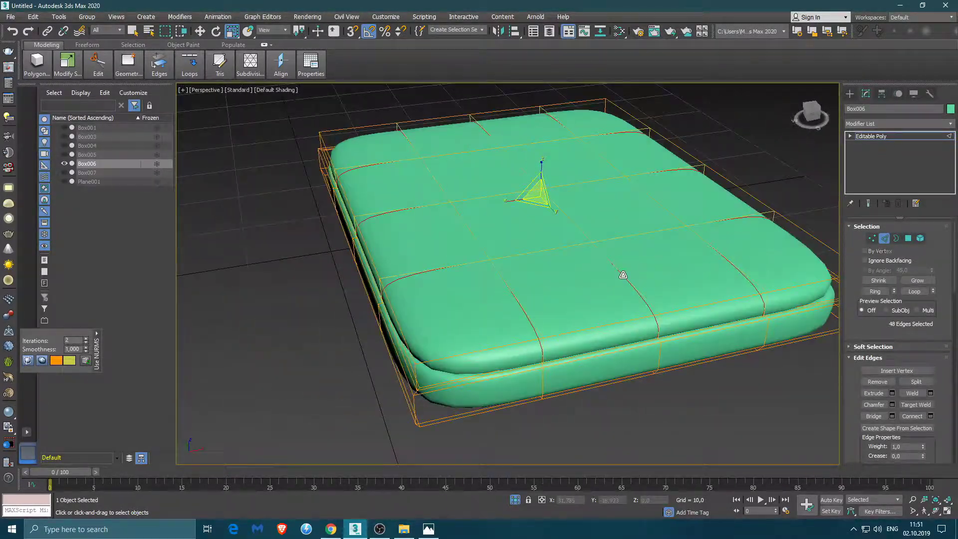
{"action": "key", "text": "1"}
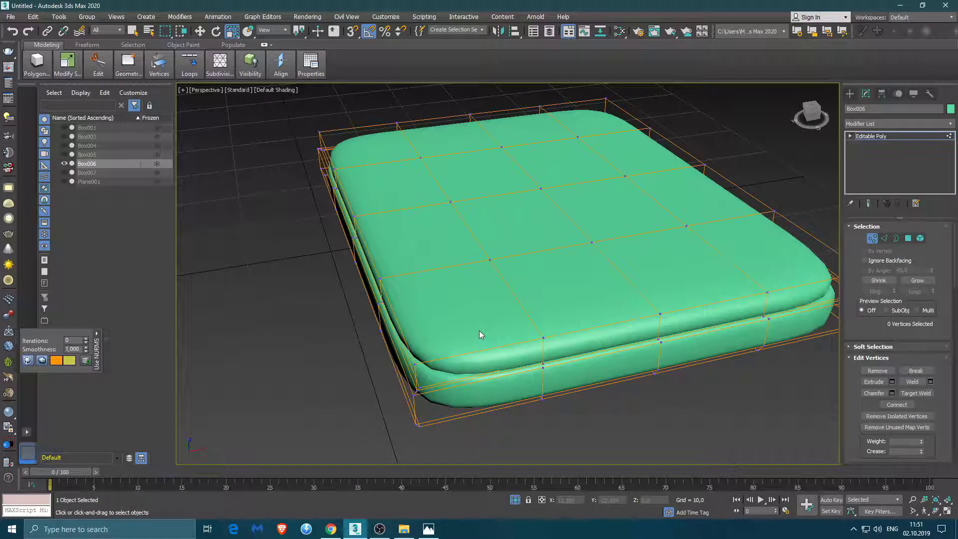
- Set NURMS iterations to 0 and stand the slice plane upright with a 90° angle-snapped rotation
{"action": "key", "text": "ctrl+BackSpace"}
{"action": "scroll", "coordinate": [955, 282], "scroll_direction": "down", "scroll_amount": 5}
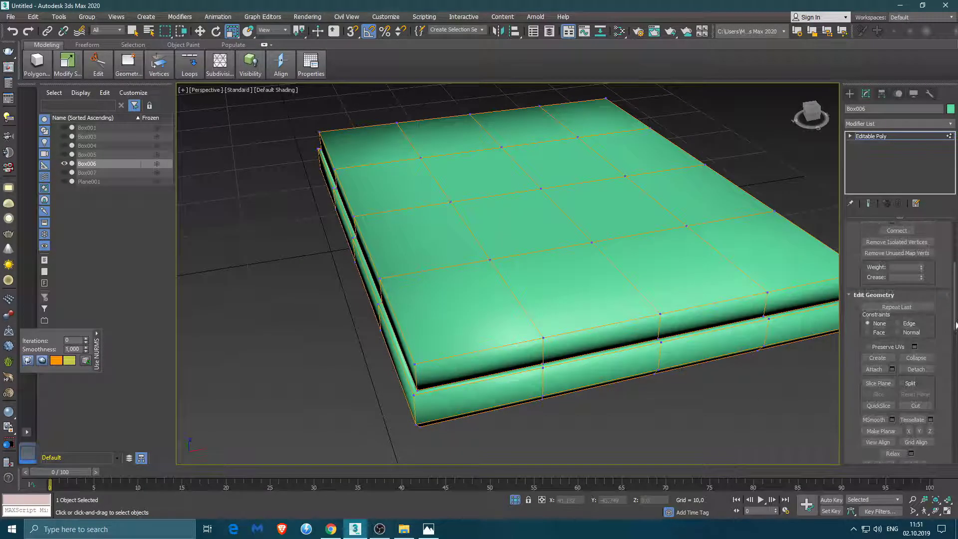
{"action": "left_click", "coordinate": [878, 321]}
{"action": "key", "text": "e"}
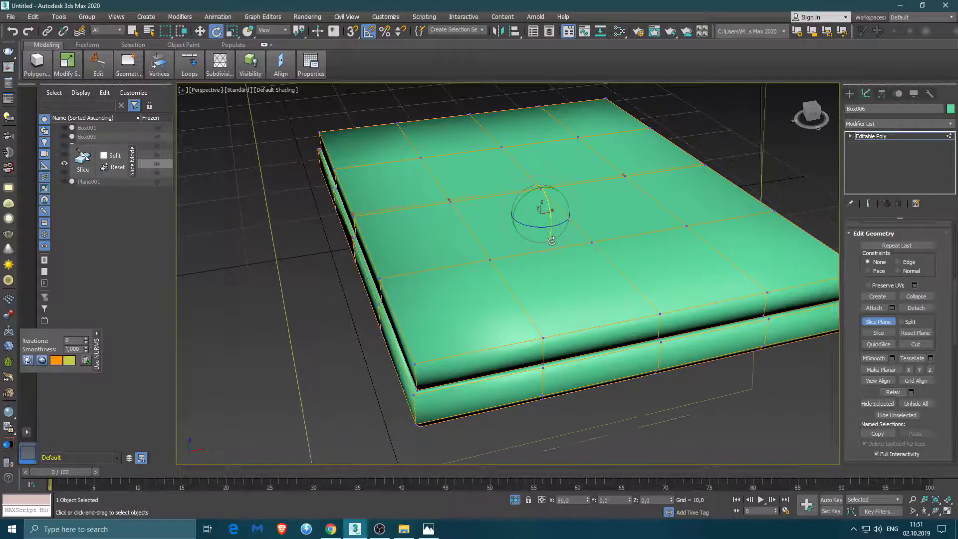
{"action": "key", "text": "a"}
{"action": "left_click_drag", "start_coordinate": [545, 201], "coordinate": [550, 246]}
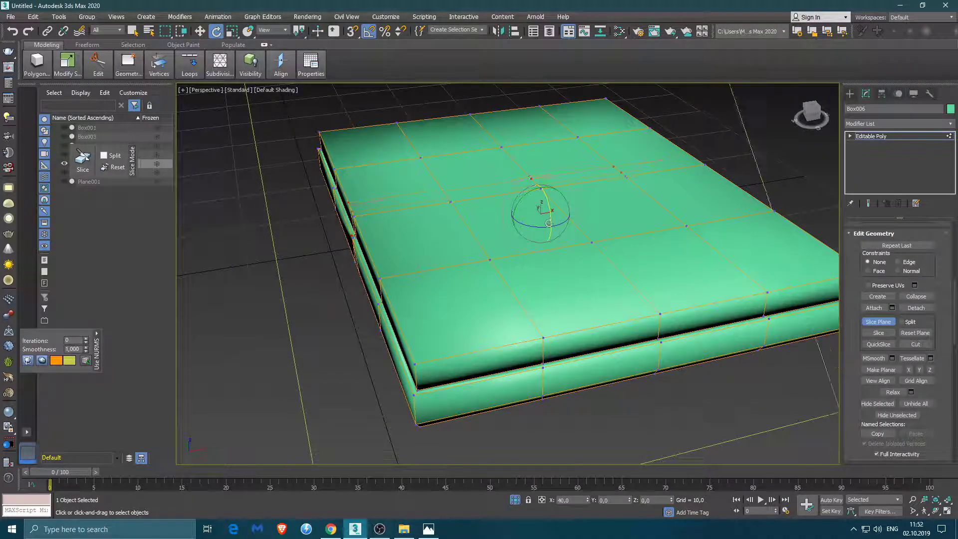
- Return to the four-view layout, reframe the side view, and adjust the cushion object
{"action": "key", "text": "alt+w"}
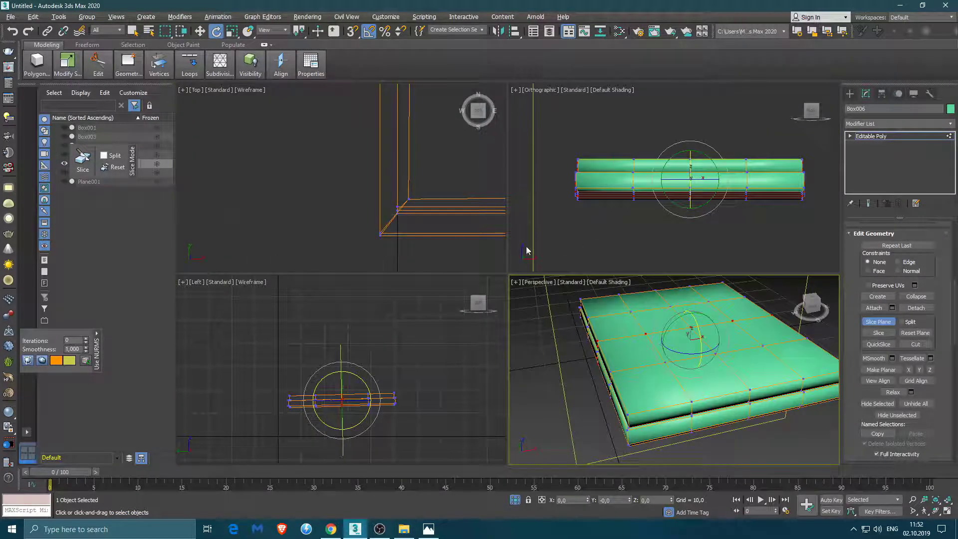
{"action": "scroll", "coordinate": [361, 383], "scroll_direction": "up", "scroll_amount": 5}
{"action": "middle_click_drag", "start_coordinate": [412, 409], "coordinate": [377, 398]}
{"action": "key", "text": "1"}
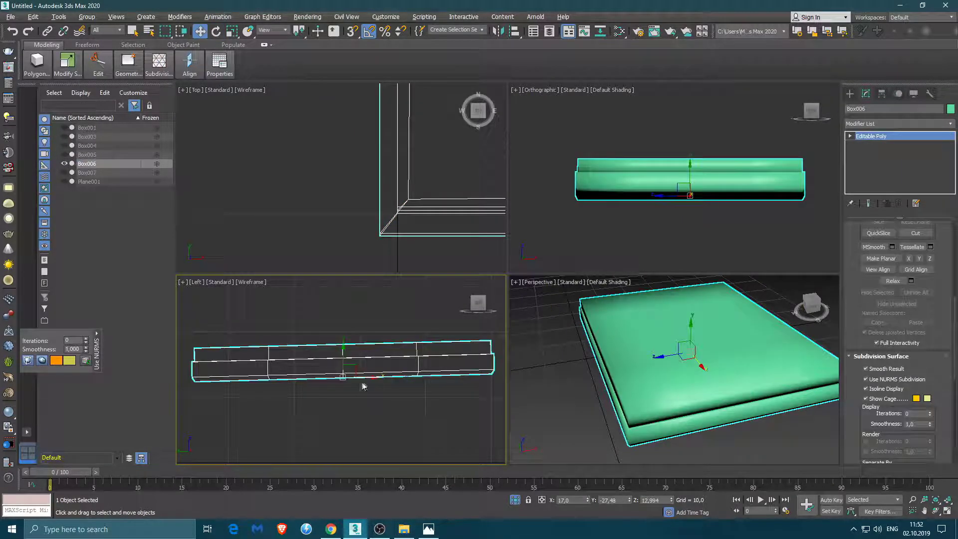
{"action": "left_click_drag", "start_coordinate": [359, 357], "coordinate": [359, 355]}
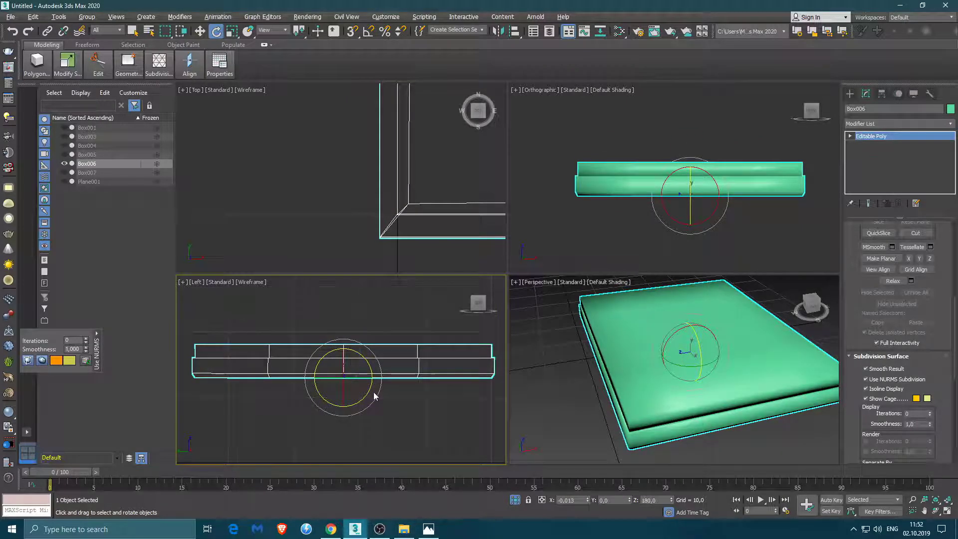
{"action": "key", "text": "1"}
- Re-enable the slice plane and position it at Y -22
{"action": "left_click", "coordinate": [872, 323]}
{"action": "key", "text": "w"}
{"action": "left_click_drag", "start_coordinate": [372, 370], "coordinate": [330, 369]}
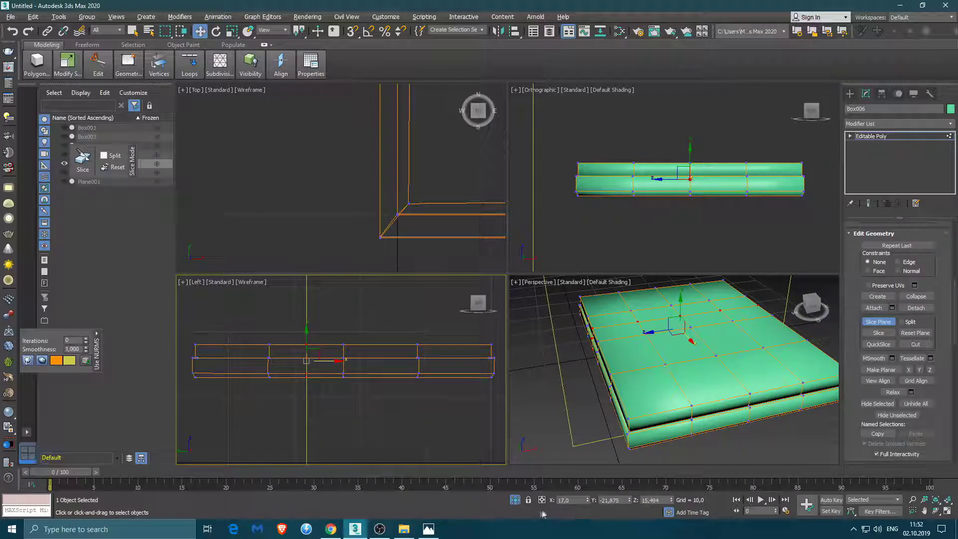
{"action": "type", "text": "0"}
{"action": "key", "text": "Return"}
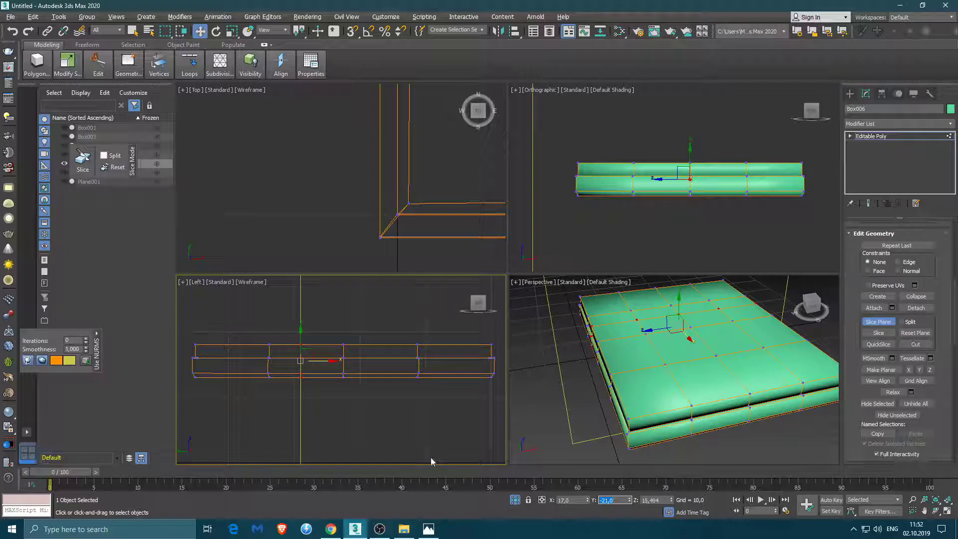
{"action": "type", "text": "-20"}
{"action": "key", "text": "Return"}
{"action": "type", "text": "-22"}
{"action": "key", "text": "Return"}
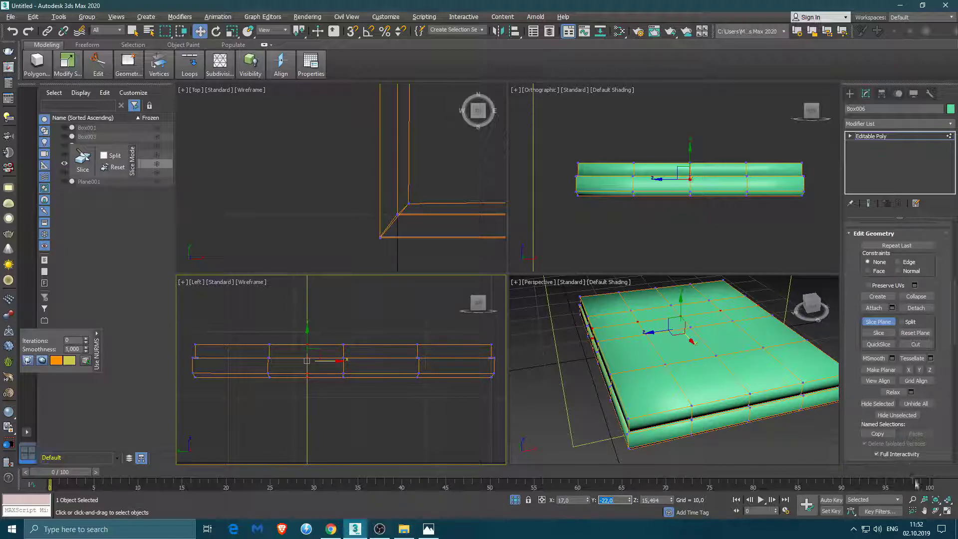
- Slide the slice plane along the cushion, then turn it 90° with angle snap to cut crosswise
{"action": "mouse_move", "coordinate": [338, 366]}
{"action": "left_mouse_down"}
{"action": "mouse_move", "coordinate": [257, 363]}
{"action": "mouse_move", "coordinate": [399, 371]}
{"action": "left_mouse_up"}
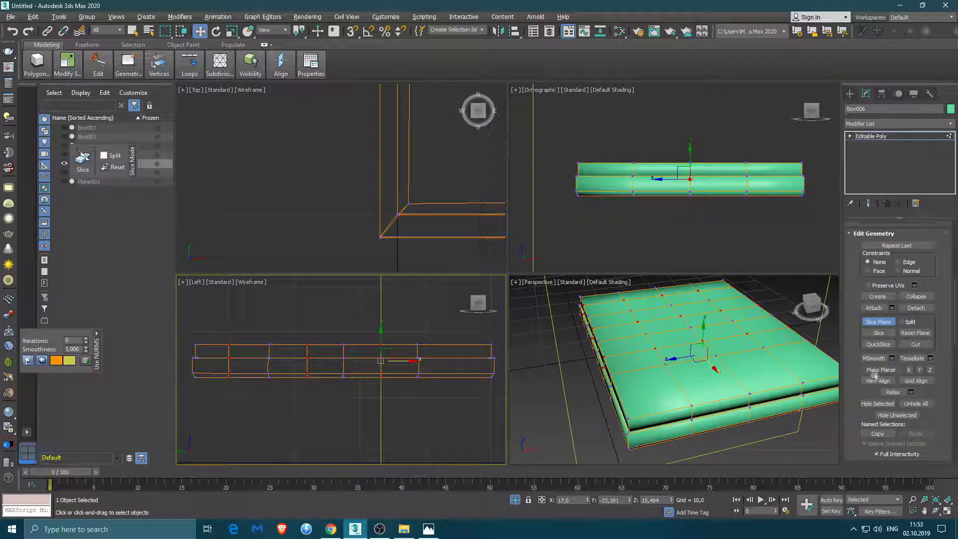
{"action": "left_click_drag", "start_coordinate": [403, 361], "coordinate": [479, 361]}
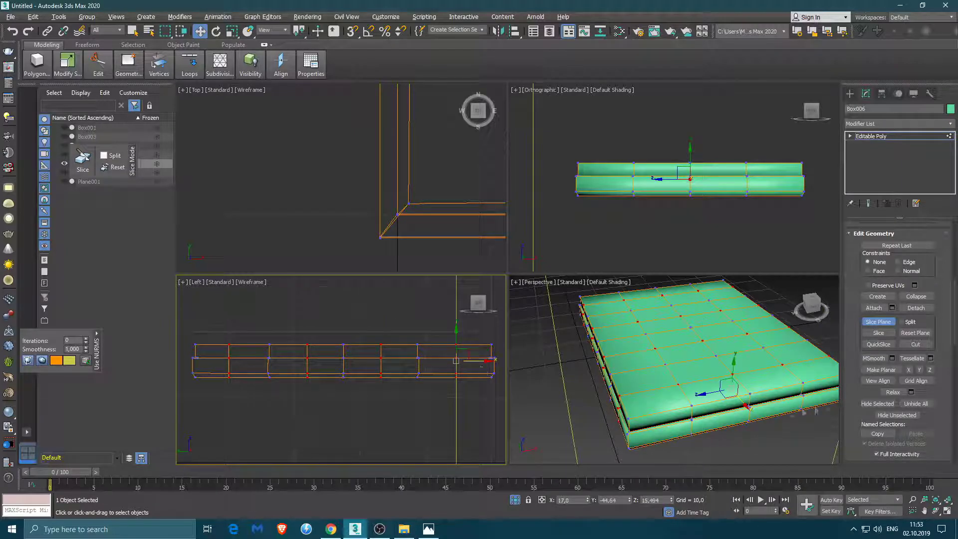
{"action": "key", "text": "e"}
{"action": "left_click_drag", "start_coordinate": [718, 411], "coordinate": [637, 390]}
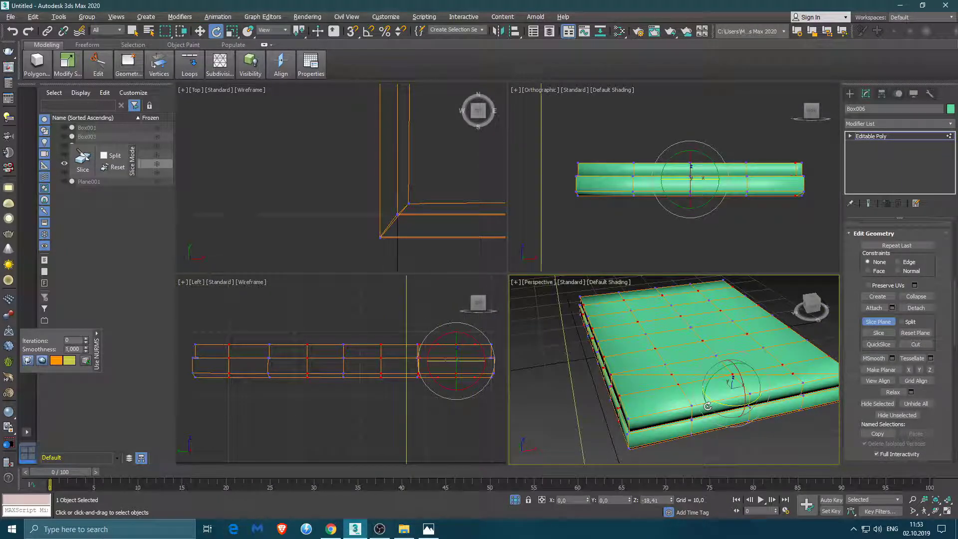
{"action": "key", "text": "a"}
{"action": "key", "text": "ctrl+z"}
{"action": "left_click_drag", "start_coordinate": [719, 405], "coordinate": [678, 385]}
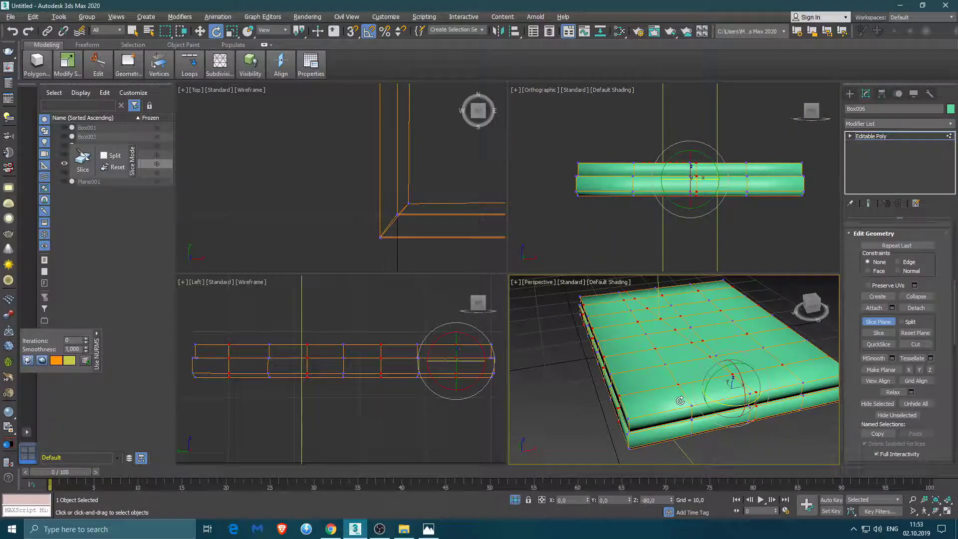
- Move the crosswise slice plane across the cushion in the front view and slice
{"action": "key", "text": "w"}
{"action": "left_click_drag", "start_coordinate": [710, 183], "coordinate": [818, 201]}
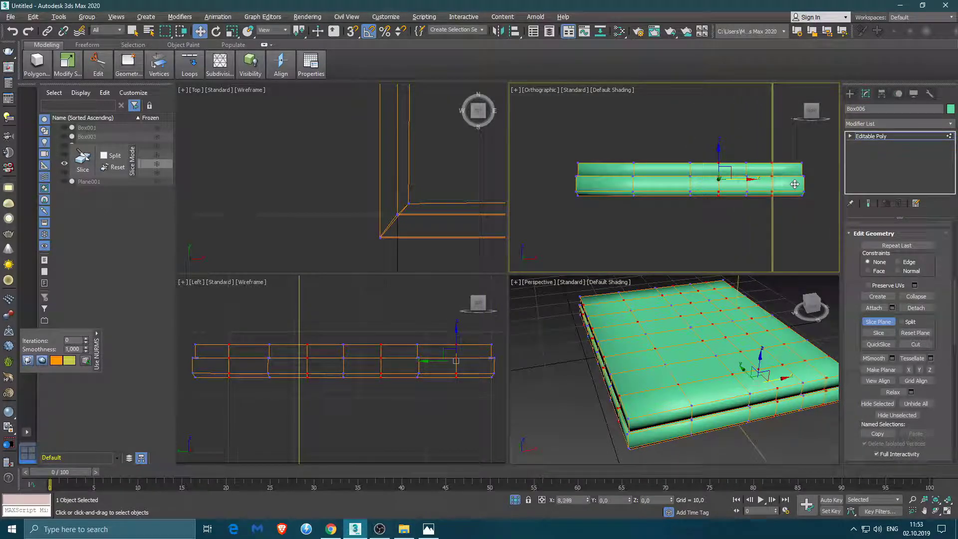
{"action": "left_click_drag", "start_coordinate": [798, 179], "coordinate": [610, 180]}
{"action": "left_click", "coordinate": [878, 333]}
- Make the final slice cut across the cushion and turn off the slice plane
{"action": "left_click", "coordinate": [876, 336]}
{"action": "left_click", "coordinate": [878, 321]}
{"action": "scroll", "coordinate": [648, 369], "scroll_direction": "up", "scroll_amount": 3}
{"action": "middle_click_drag", "start_coordinate": [624, 344], "coordinate": [620, 374], "text": "alt"}
- Select three vertices on the cushion top and push them down into the cushion
{"action": "left_click", "coordinate": [619, 374]}
{"action": "left_click", "coordinate": [613, 326], "text": "ctrl"}
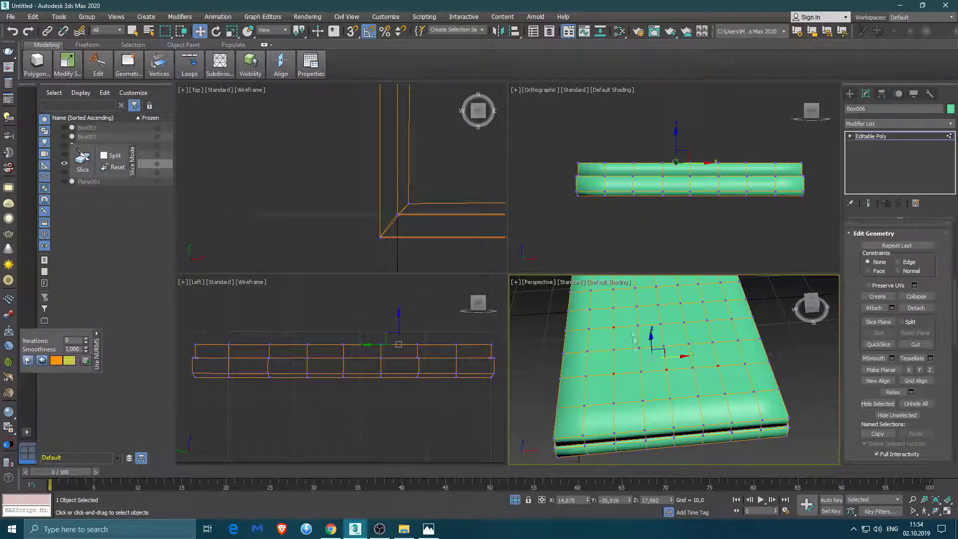
{"action": "middle_click_drag", "start_coordinate": [634, 361], "coordinate": [633, 379], "text": "alt"}
{"action": "left_click", "coordinate": [697, 357], "text": "ctrl"}
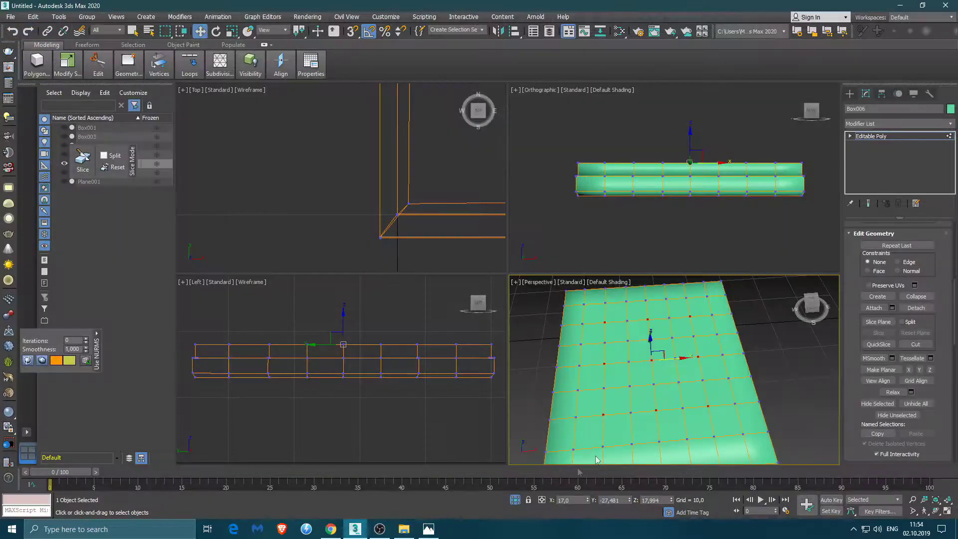
{"action": "left_click_drag", "start_coordinate": [651, 344], "coordinate": [651, 349]}
{"action": "mouse_move", "coordinate": [651, 349]}
{"action": "middle_mouse_down", "text": "alt"}
{"action": "mouse_move", "coordinate": [740, 373]}
{"action": "mouse_move", "coordinate": [732, 379]}
{"action": "middle_mouse_up", "text": "alt"}
{"action": "left_click_drag", "start_coordinate": [648, 336], "coordinate": [647, 344]}
- Select another vertex on the cushion top and shift it slightly left
{"action": "mouse_move", "coordinate": [647, 343]}
{"action": "middle_mouse_down", "text": "alt"}
{"action": "mouse_move", "coordinate": [630, 394]}
{"action": "mouse_move", "coordinate": [571, 407]}
{"action": "middle_mouse_up", "text": "alt"}
{"action": "middle_click_drag", "start_coordinate": [573, 375], "coordinate": [568, 430], "text": "alt"}
{"action": "left_click", "coordinate": [568, 431]}
{"action": "left_click_drag", "start_coordinate": [631, 423], "coordinate": [622, 425]}
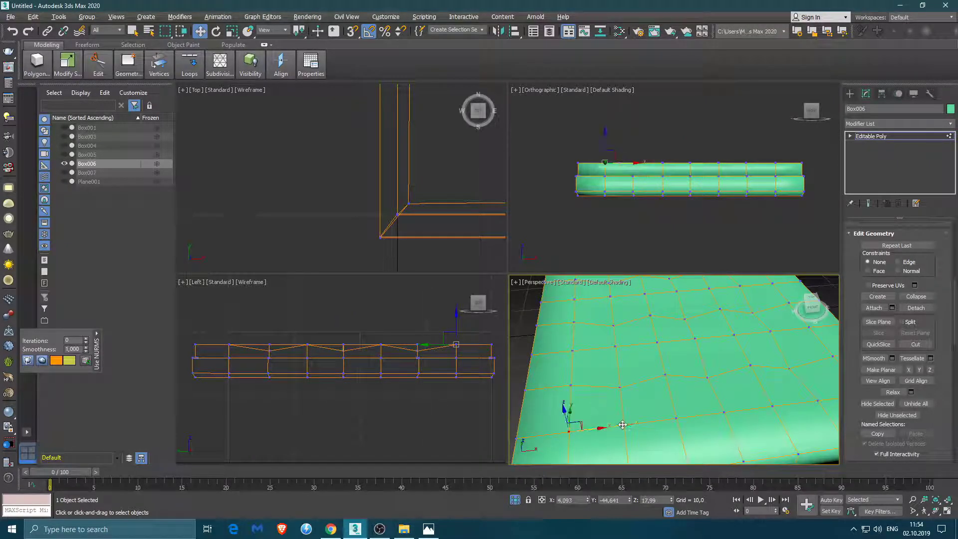
{"action": "mouse_move", "coordinate": [771, 420]}
{"action": "middle_mouse_down", "text": "alt"}
{"action": "mouse_move", "coordinate": [606, 349]}
{"action": "mouse_move", "coordinate": [677, 334]}
{"action": "middle_mouse_up", "text": "alt"}
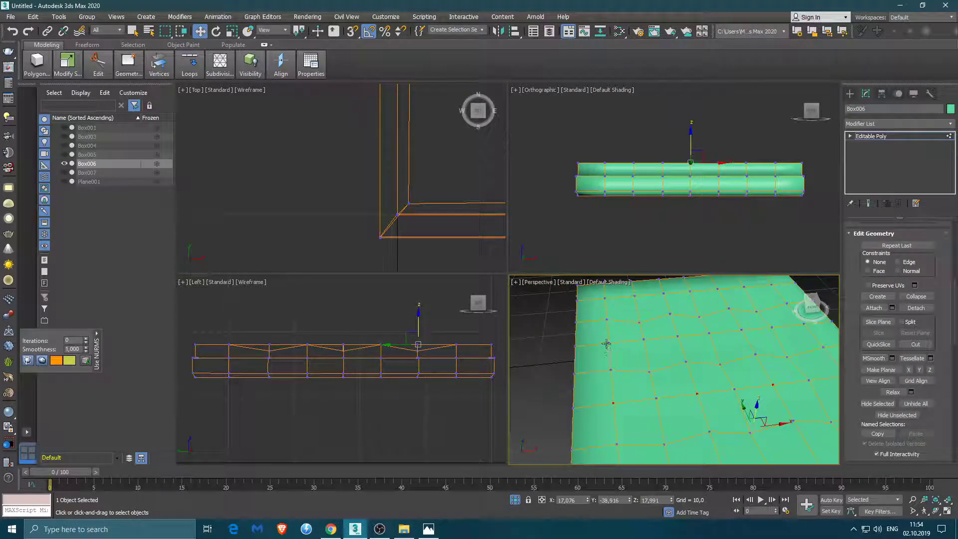
{"action": "middle_click_drag", "start_coordinate": [728, 345], "coordinate": [751, 338], "text": "alt"}
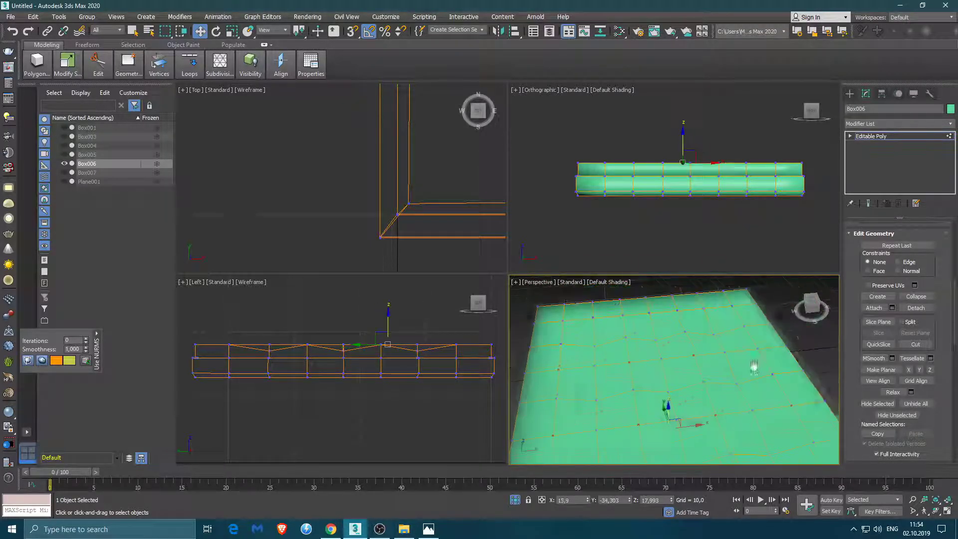
- Select four upper-row vertices and raise them into tufted bumps
{"action": "left_click", "coordinate": [732, 305], "text": "ctrl"}
{"action": "left_click", "coordinate": [677, 311], "text": "ctrl"}
{"action": "left_click", "coordinate": [622, 315], "text": "ctrl"}
{"action": "left_click", "coordinate": [564, 320], "text": "ctrl"}
{"action": "left_click_drag", "start_coordinate": [668, 371], "coordinate": [669, 367]}
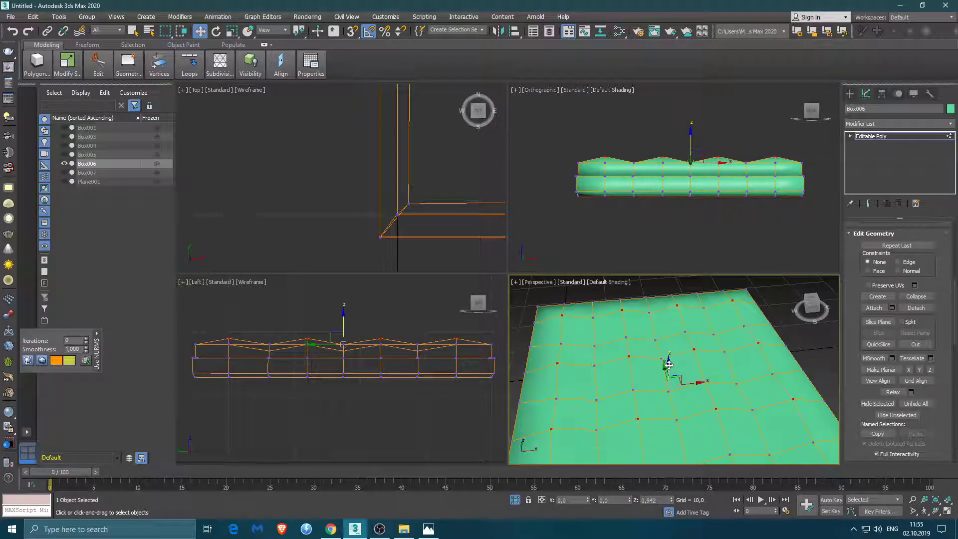
{"action": "middle_click_drag", "start_coordinate": [668, 365], "coordinate": [668, 324], "text": "alt"}
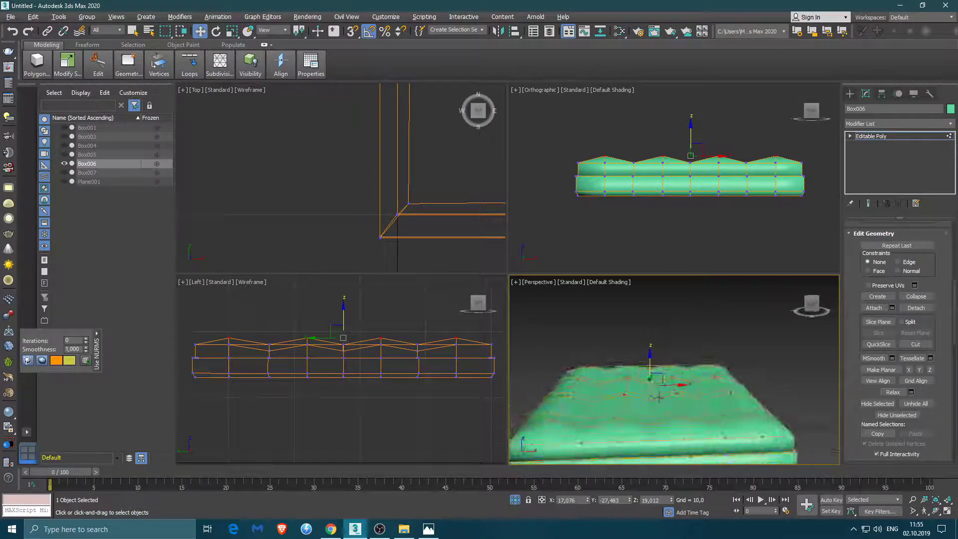
- Move the selected top-row vertices higher on Z into taller tufting peaks
{"action": "scroll", "coordinate": [637, 436], "scroll_direction": "up", "scroll_amount": 2}
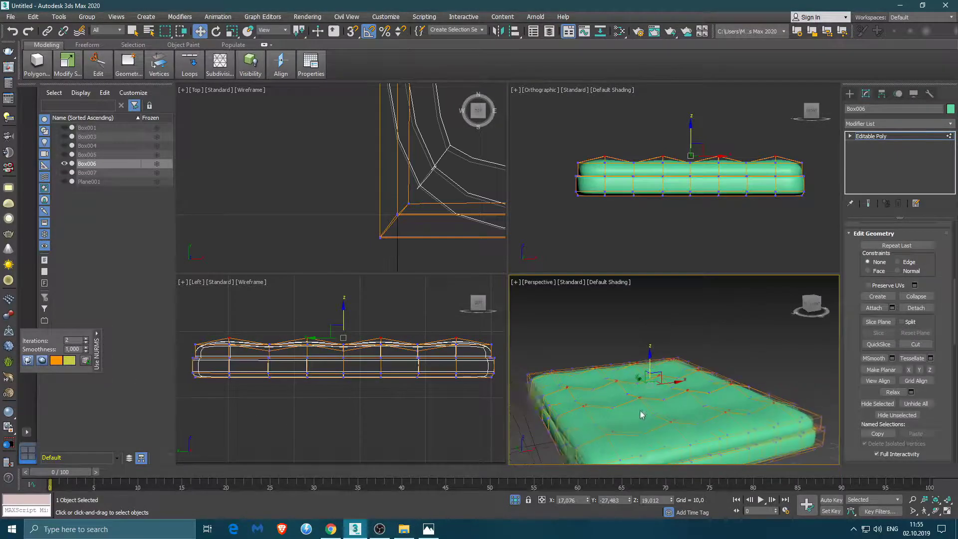
{"action": "scroll", "coordinate": [641, 414], "scroll_direction": "up", "scroll_amount": 2}
{"action": "scroll", "coordinate": [648, 399], "scroll_direction": "up", "scroll_amount": 2}
{"action": "scroll", "coordinate": [667, 378], "scroll_direction": "up", "scroll_amount": 2}
{"action": "scroll", "coordinate": [668, 379], "scroll_direction": "down", "scroll_amount": 2}
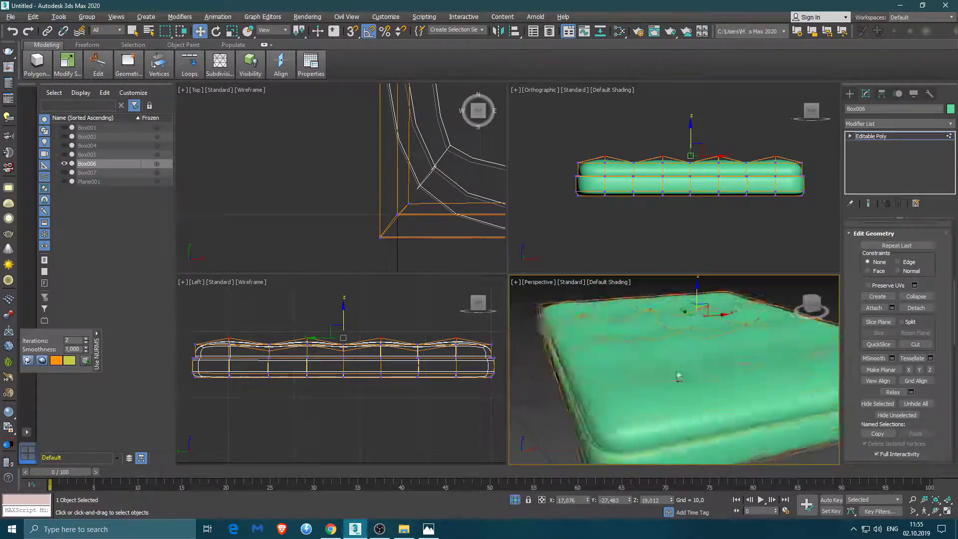
{"action": "left_click_drag", "start_coordinate": [697, 312], "coordinate": [699, 292]}
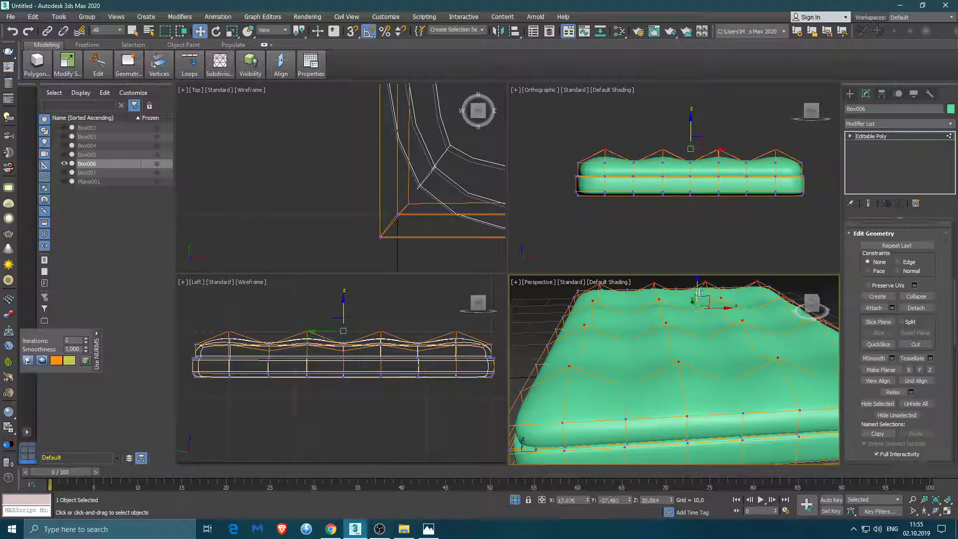
- Pick a single vertex on the cushion top and lower it slightly
{"action": "left_click", "coordinate": [628, 368]}
{"action": "left_click", "coordinate": [676, 362]}
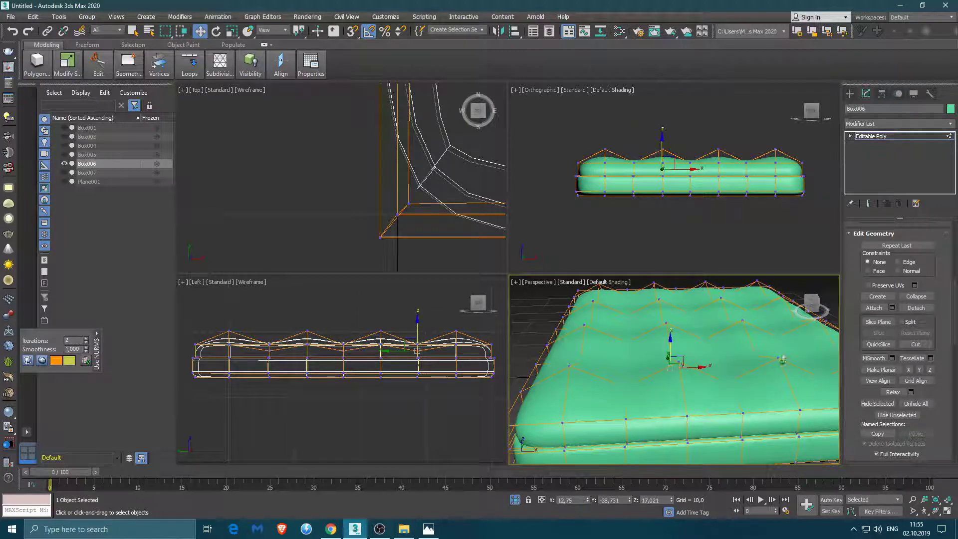
{"action": "scroll", "coordinate": [406, 351], "scroll_direction": "up", "scroll_amount": 5}
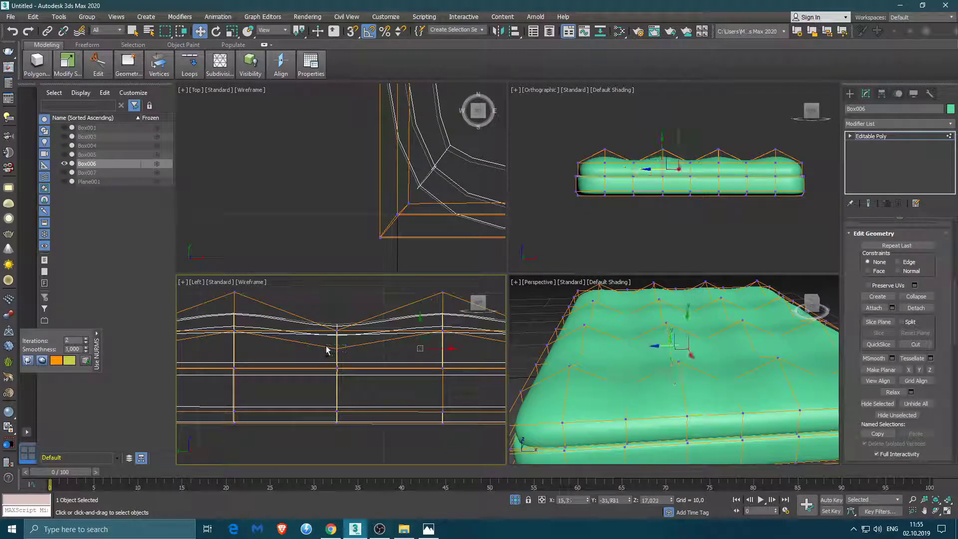
{"action": "mouse_move", "coordinate": [254, 353]}
{"action": "middle_mouse_down"}
{"action": "mouse_move", "coordinate": [214, 354]}
{"action": "mouse_move", "coordinate": [399, 352]}
{"action": "middle_mouse_up"}
{"action": "left_click", "coordinate": [214, 354]}
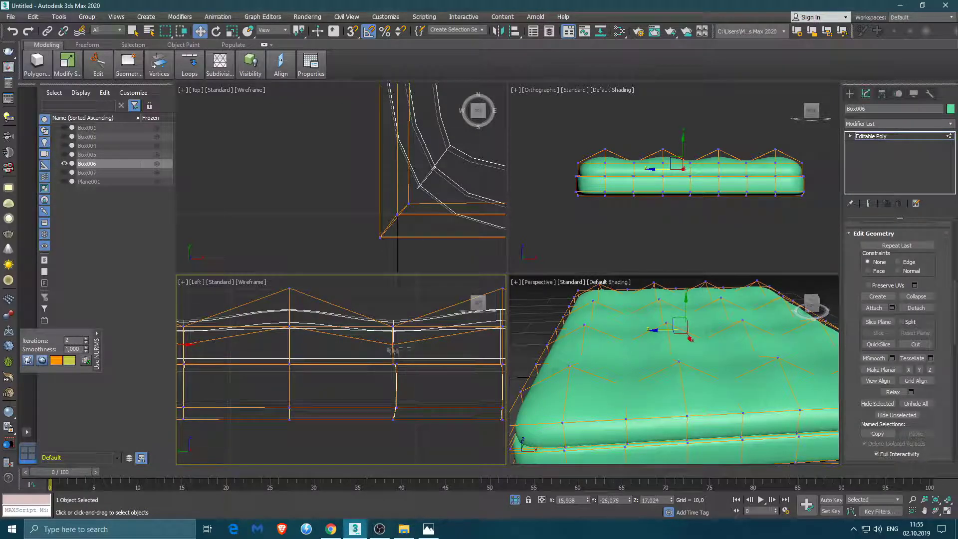
{"action": "middle_click_drag", "start_coordinate": [697, 313], "coordinate": [689, 338], "text": "alt"}
{"action": "left_click_drag", "start_coordinate": [697, 313], "coordinate": [697, 316]}
{"action": "scroll", "coordinate": [697, 316], "scroll_direction": "down", "scroll_amount": 5}
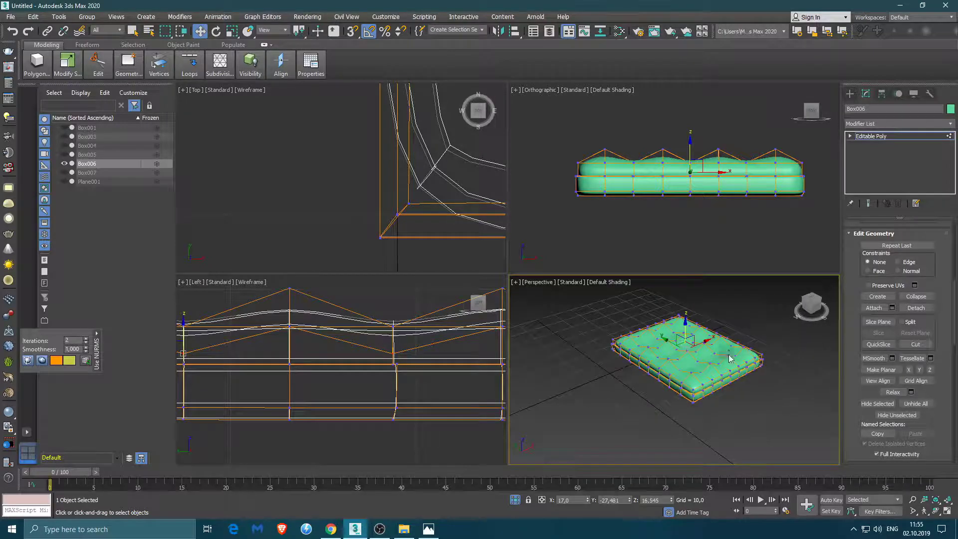
- End Isolate with Alt+Q to show the full sofa again
{"action": "key", "text": "alt+q"}
{"action": "scroll", "coordinate": [711, 387], "scroll_direction": "up", "scroll_amount": 5}
{"action": "middle_click_drag", "start_coordinate": [710, 386], "coordinate": [703, 377], "text": "alt"}
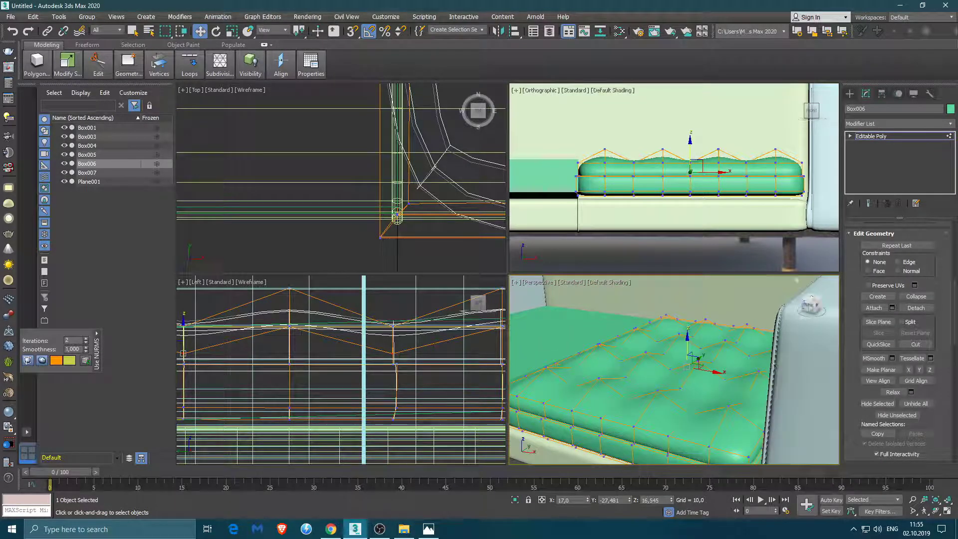
- Switch to Edge mode and frame the cushion in the viewports
{"action": "key", "text": "2"}
{"action": "mouse_move", "coordinate": [718, 379]}
{"action": "middle_mouse_down", "text": "alt"}
{"action": "mouse_move", "coordinate": [734, 397]}
{"action": "mouse_move", "coordinate": [762, 391]}
{"action": "middle_mouse_up", "text": "alt"}
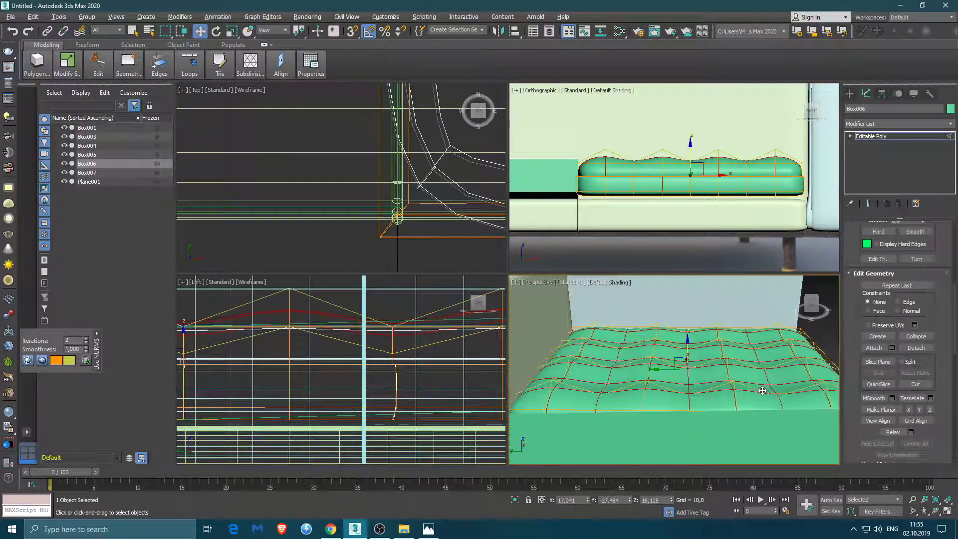
{"action": "scroll", "coordinate": [741, 395], "scroll_direction": "up", "scroll_amount": 5}
{"action": "mouse_move", "coordinate": [741, 395]}
{"action": "middle_mouse_down", "text": "alt"}
{"action": "mouse_move", "coordinate": [582, 389]}
{"action": "mouse_move", "coordinate": [677, 392]}
{"action": "middle_mouse_up", "text": "alt"}
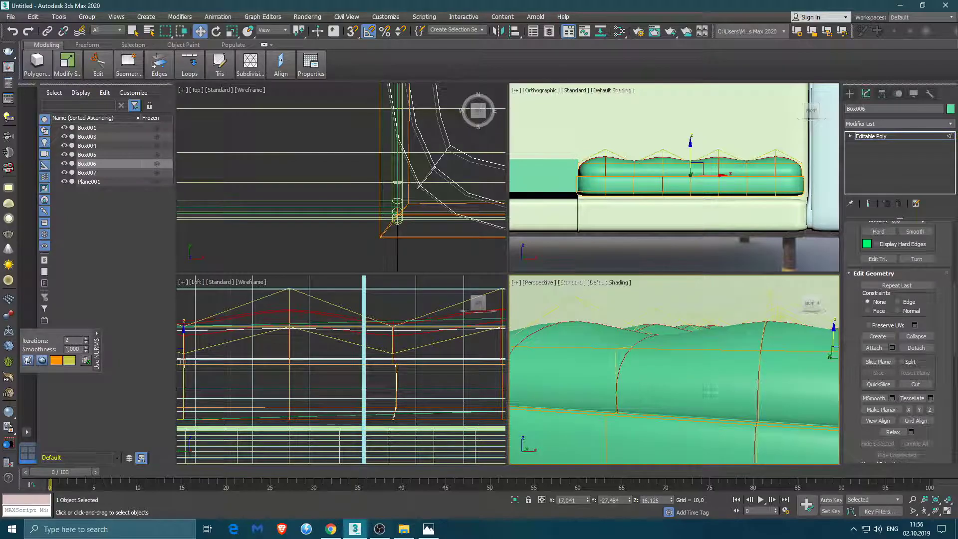
{"action": "scroll", "coordinate": [760, 459], "scroll_direction": "up", "scroll_amount": 3}
{"action": "scroll", "coordinate": [577, 375], "scroll_direction": "down", "scroll_amount": 2}
{"action": "scroll", "coordinate": [641, 205], "scroll_direction": "up", "scroll_amount": 5}
{"action": "mouse_move", "coordinate": [641, 189]}
{"action": "middle_mouse_down"}
{"action": "mouse_move", "coordinate": [641, 205]}
{"action": "mouse_move", "coordinate": [618, 187]}
{"action": "middle_mouse_up"}
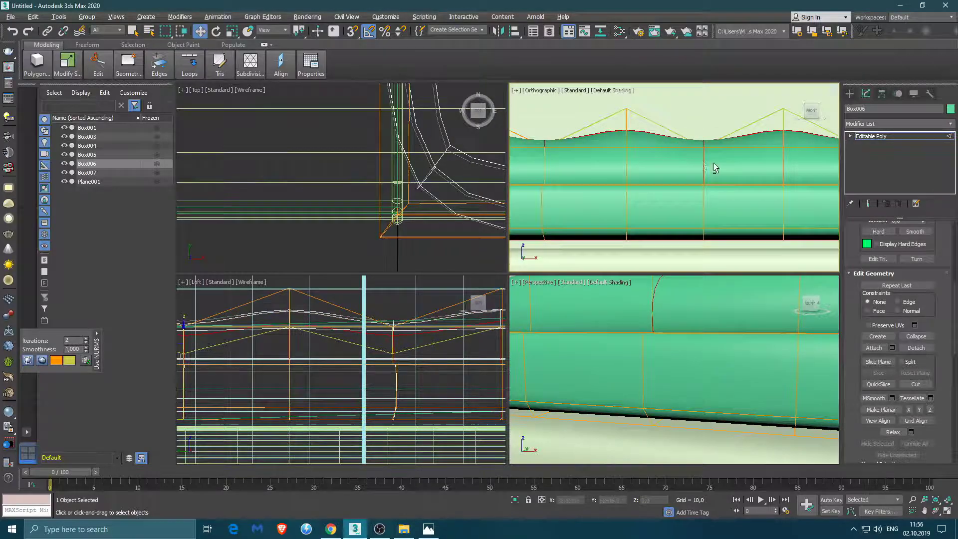
{"action": "scroll", "coordinate": [643, 159], "scroll_direction": "down", "scroll_amount": 3}
{"action": "scroll", "coordinate": [642, 158], "scroll_direction": "down", "scroll_amount": 3}
{"action": "scroll", "coordinate": [763, 138], "scroll_direction": "down", "scroll_amount": 3}
- In Front view, select five edge loops running across the cushion top
{"action": "key", "text": "f"}
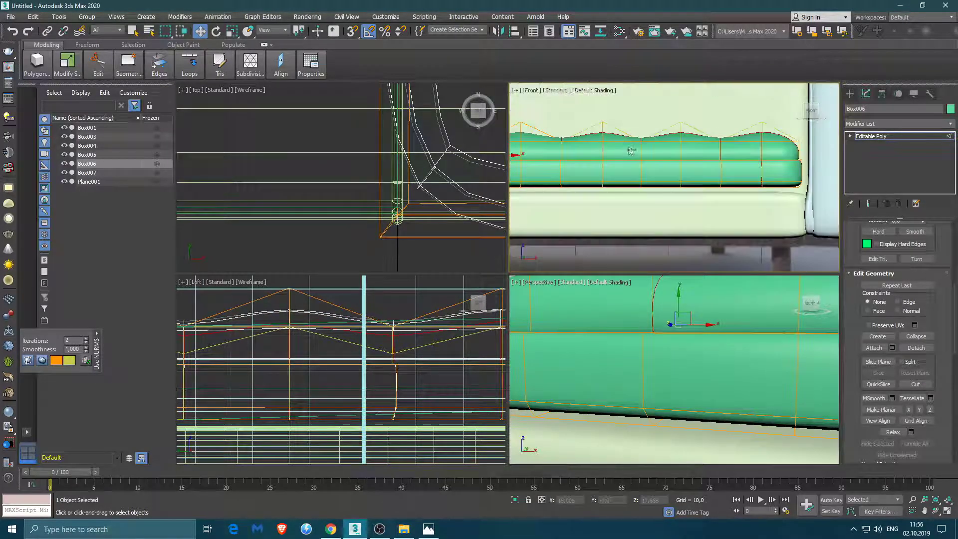
{"action": "left_click", "coordinate": [621, 157]}
{"action": "left_click_drag", "start_coordinate": [690, 127], "coordinate": [692, 125]}
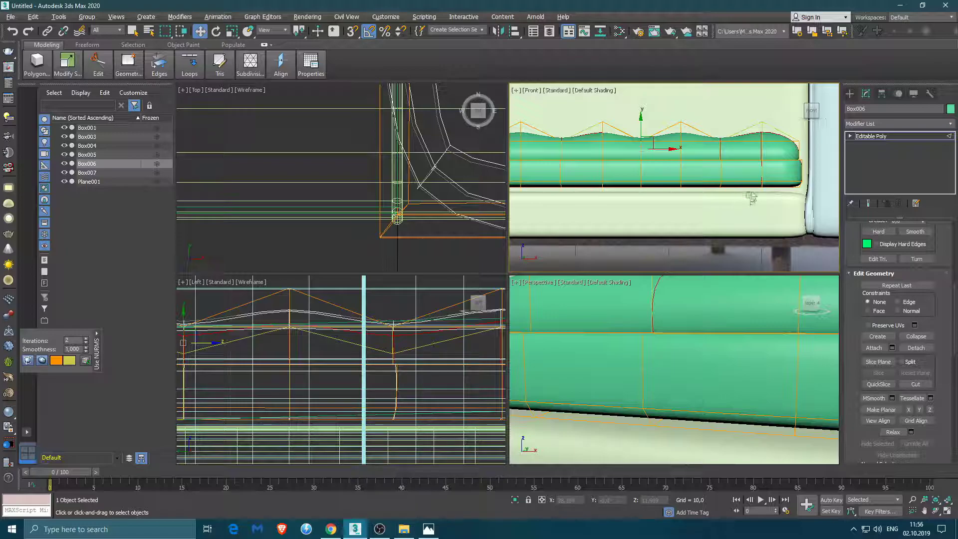
{"action": "mouse_move", "coordinate": [654, 349]}
{"action": "middle_mouse_down", "text": "alt"}
{"action": "mouse_move", "coordinate": [651, 396]}
{"action": "mouse_move", "coordinate": [666, 399]}
{"action": "middle_mouse_up", "text": "alt"}
{"action": "double_click", "coordinate": [651, 397]}
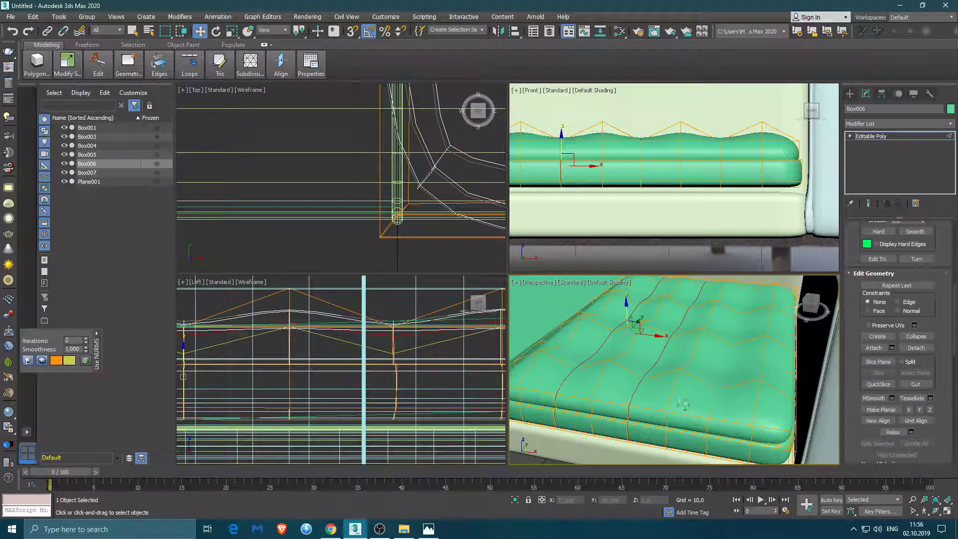
{"action": "double_click", "coordinate": [716, 397], "text": "ctrl"}
{"action": "double_click", "coordinate": [648, 354], "text": "ctrl"}
{"action": "double_click", "coordinate": [678, 322], "text": "ctrl"}
{"action": "double_click", "coordinate": [729, 301], "text": "ctrl"}
- Adjust the edge selection and isolate the cushion via Isolate Selection
{"action": "scroll", "coordinate": [458, 377], "scroll_direction": "down", "scroll_amount": 5}
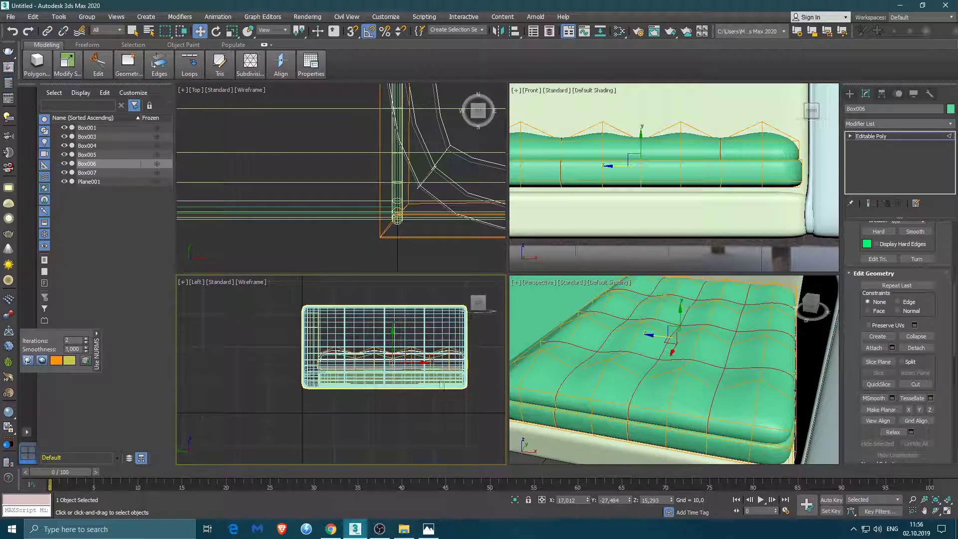
{"action": "scroll", "coordinate": [404, 215], "scroll_direction": "down", "scroll_amount": 2}
{"action": "middle_click_drag", "start_coordinate": [590, 176], "coordinate": [633, 172]}
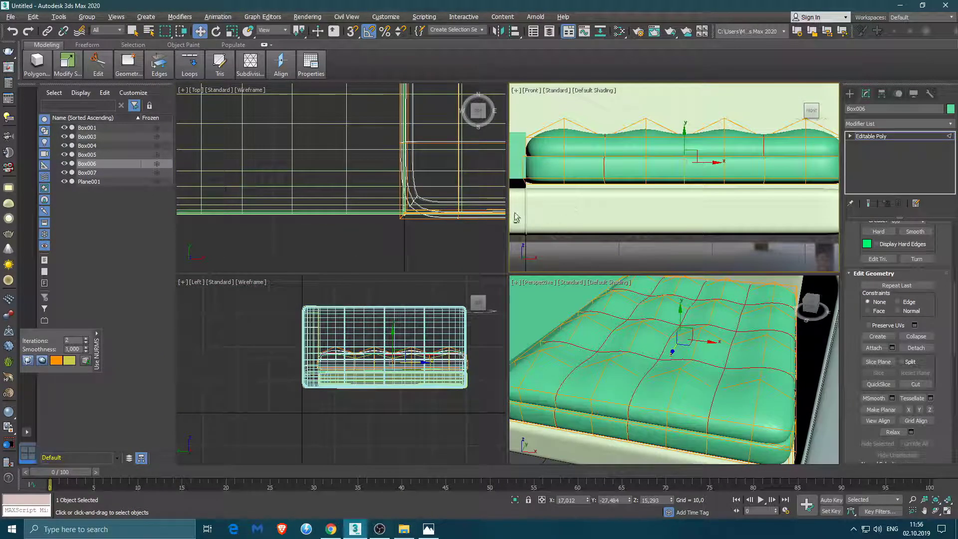
{"action": "left_click", "coordinate": [749, 179], "text": "ctrl"}
{"action": "right_click", "coordinate": [675, 383]}
{"action": "left_click", "coordinate": [698, 324]}
- Pick several edges along the cushion's rounded rim
{"action": "scroll", "coordinate": [685, 384], "scroll_direction": "up", "scroll_amount": 3}
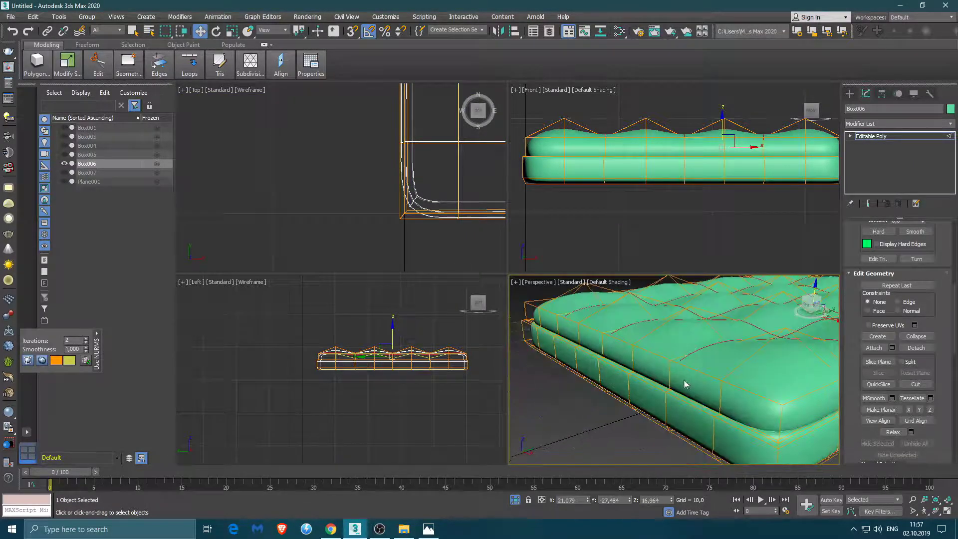
{"action": "scroll", "coordinate": [685, 383], "scroll_direction": "up", "scroll_amount": 2}
{"action": "scroll", "coordinate": [668, 402], "scroll_direction": "up", "scroll_amount": 2}
{"action": "scroll", "coordinate": [666, 419], "scroll_direction": "up", "scroll_amount": 2}
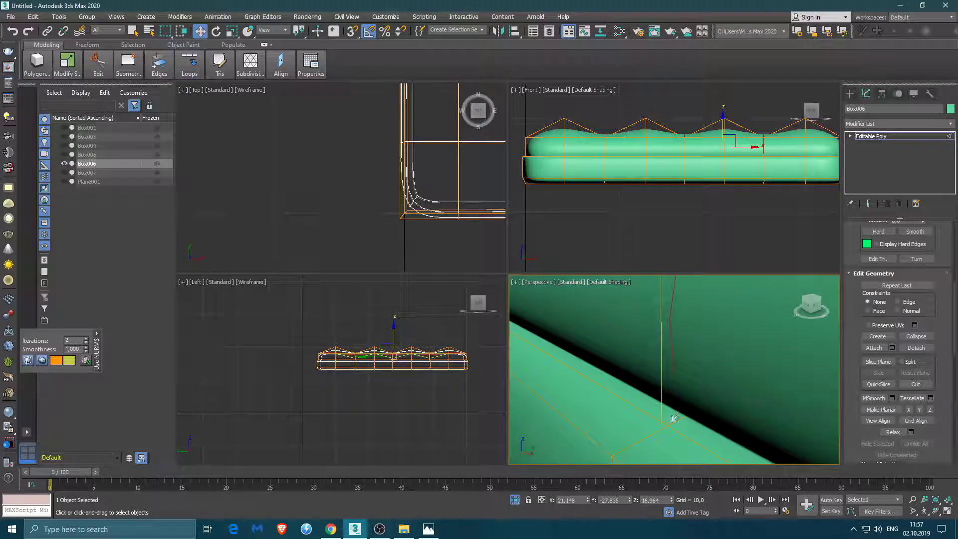
{"action": "scroll", "coordinate": [632, 433], "scroll_direction": "up", "scroll_amount": 2}
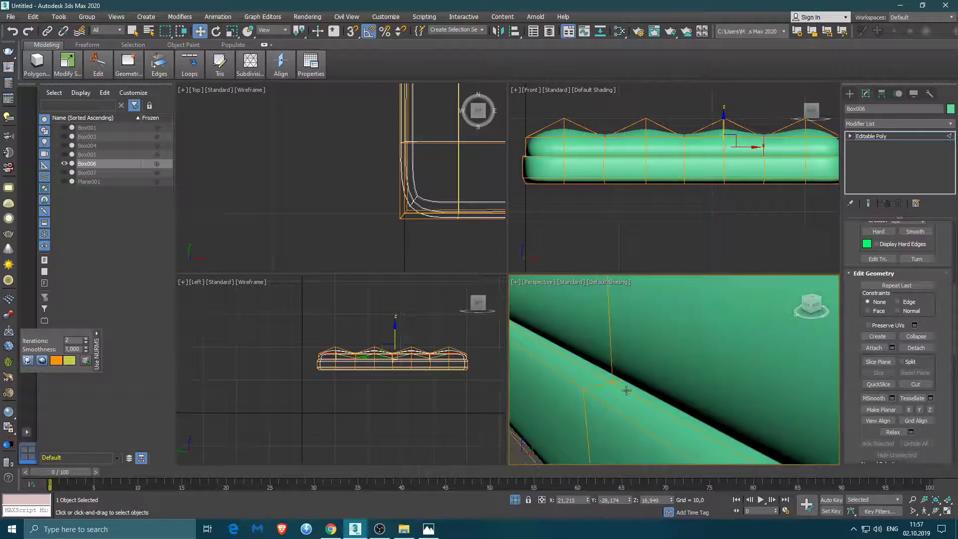
{"action": "scroll", "coordinate": [632, 433], "scroll_direction": "up", "scroll_amount": 2}
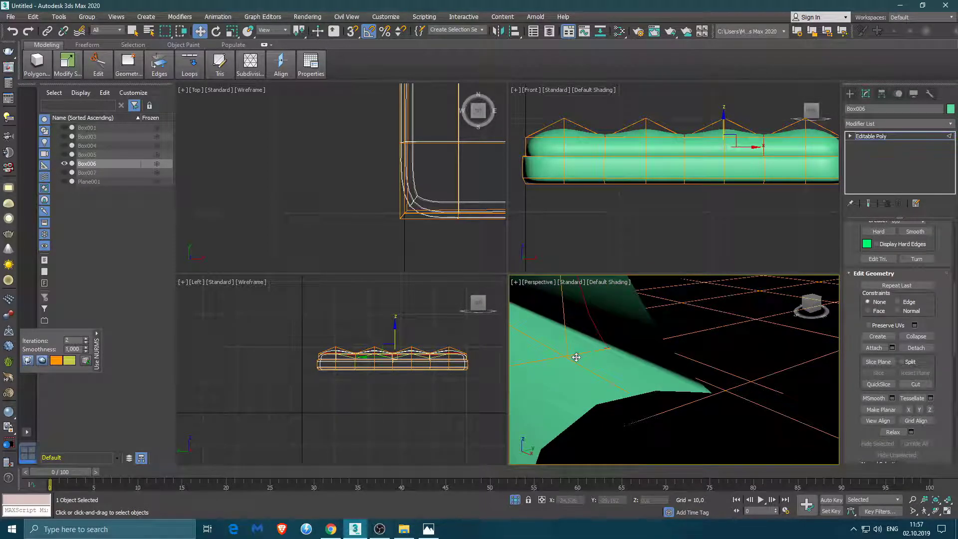
{"action": "scroll", "coordinate": [576, 357], "scroll_direction": "down", "scroll_amount": 2}
{"action": "scroll", "coordinate": [605, 346], "scroll_direction": "down", "scroll_amount": 2}
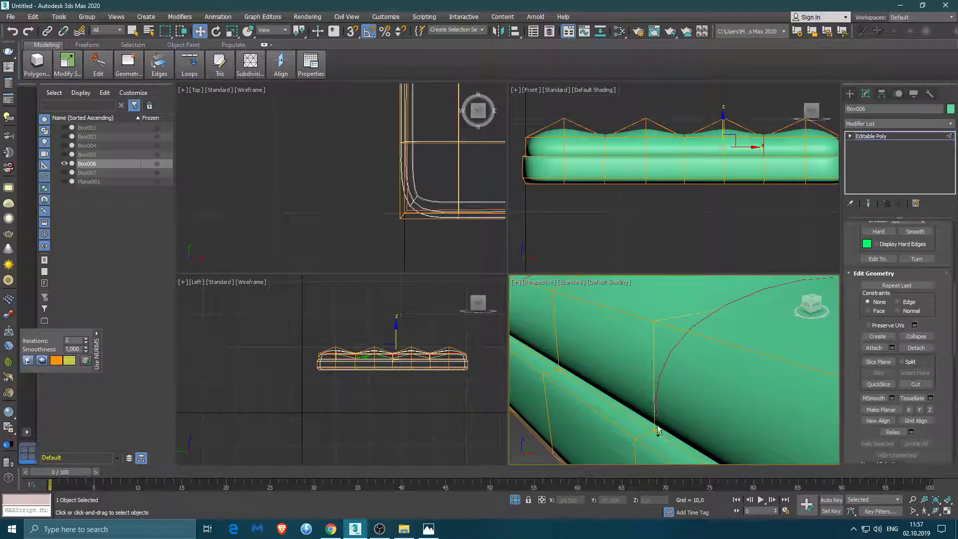
{"action": "scroll", "coordinate": [658, 353], "scroll_direction": "up", "scroll_amount": 2}
{"action": "scroll", "coordinate": [657, 374], "scroll_direction": "down", "scroll_amount": 3}
{"action": "scroll", "coordinate": [698, 382], "scroll_direction": "down", "scroll_amount": 2}
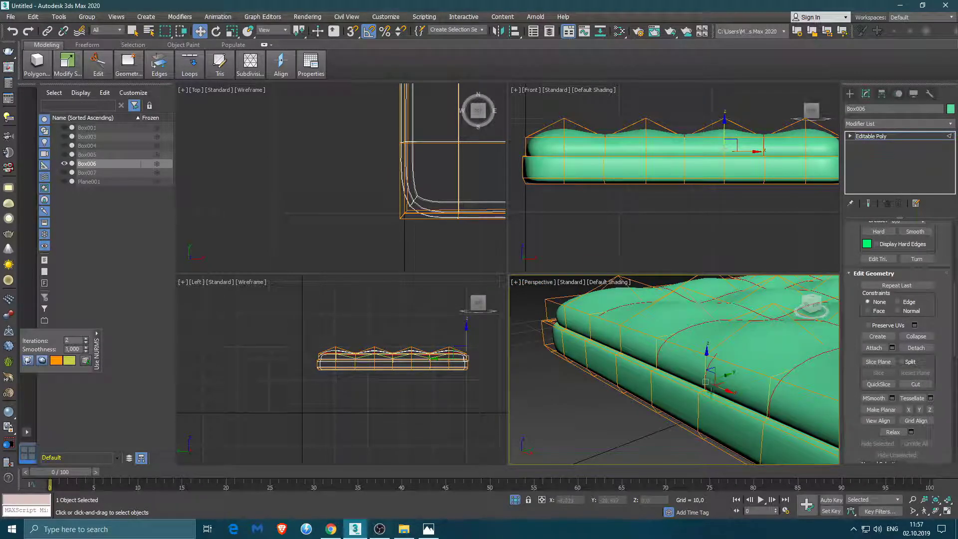
{"action": "left_click", "coordinate": [703, 413]}
{"action": "scroll", "coordinate": [689, 399], "scroll_direction": "up", "scroll_amount": 2}
{"action": "scroll", "coordinate": [668, 379], "scroll_direction": "up", "scroll_amount": 2}
{"action": "scroll", "coordinate": [640, 354], "scroll_direction": "up", "scroll_amount": 2}
{"action": "scroll", "coordinate": [640, 355], "scroll_direction": "up", "scroll_amount": 2}
{"action": "scroll", "coordinate": [629, 349], "scroll_direction": "down", "scroll_amount": 2}
{"action": "left_click", "coordinate": [618, 380]}
{"action": "scroll", "coordinate": [614, 342], "scroll_direction": "down", "scroll_amount": 2}
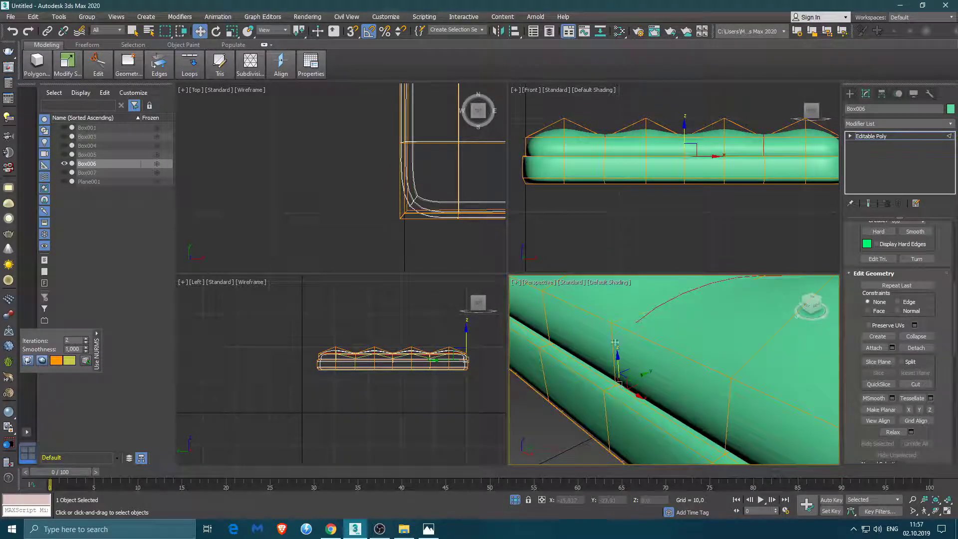
{"action": "scroll", "coordinate": [613, 342], "scroll_direction": "down", "scroll_amount": 2}
{"action": "left_click", "coordinate": [633, 349]}
{"action": "scroll", "coordinate": [633, 351], "scroll_direction": "up", "scroll_amount": 2}
{"action": "scroll", "coordinate": [638, 375], "scroll_direction": "down", "scroll_amount": 2}
- Orbit and zoom around the isolated cushion to inspect its rounded edges
{"action": "middle_click_drag", "start_coordinate": [637, 375], "coordinate": [766, 363], "text": "alt"}
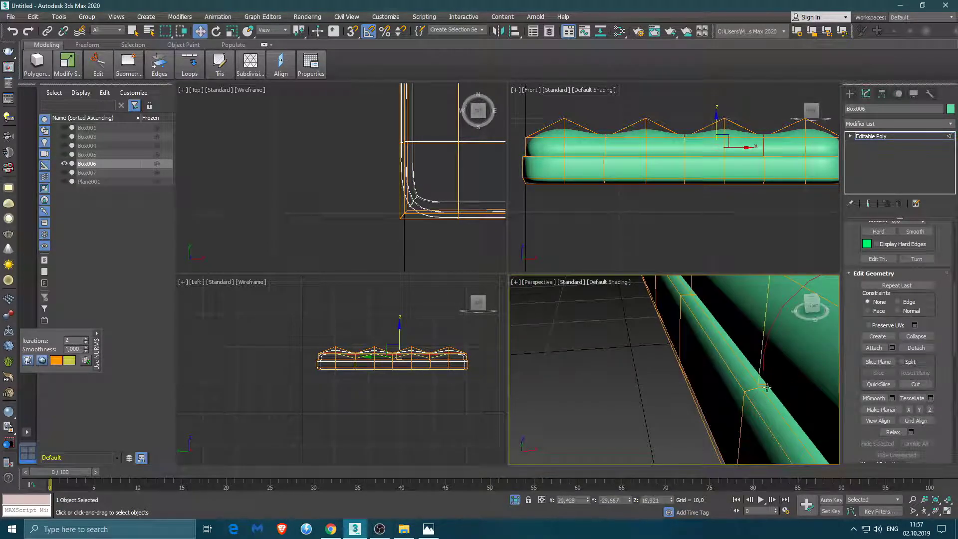
{"action": "middle_click_drag", "start_coordinate": [762, 405], "coordinate": [686, 360], "text": "alt"}
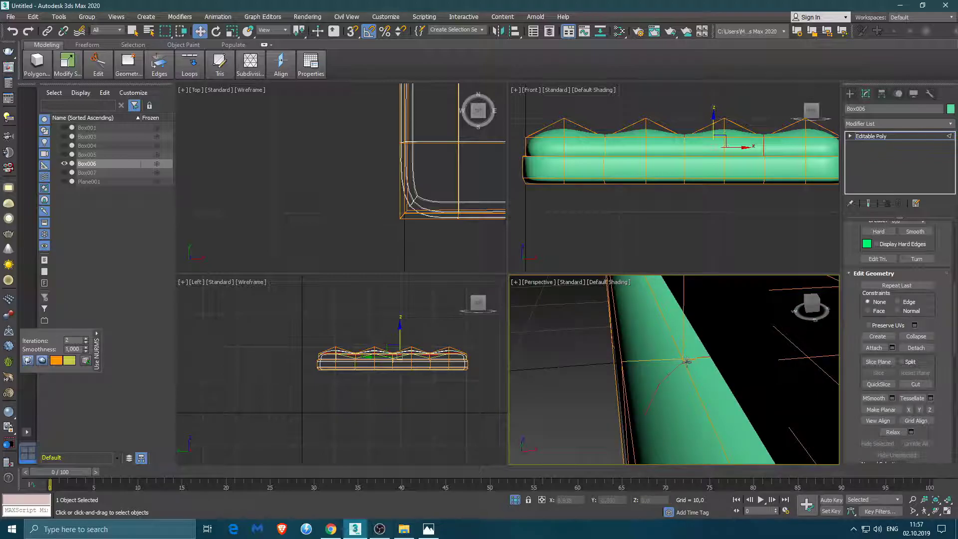
{"action": "middle_click_drag", "start_coordinate": [683, 325], "coordinate": [690, 378], "text": "alt"}
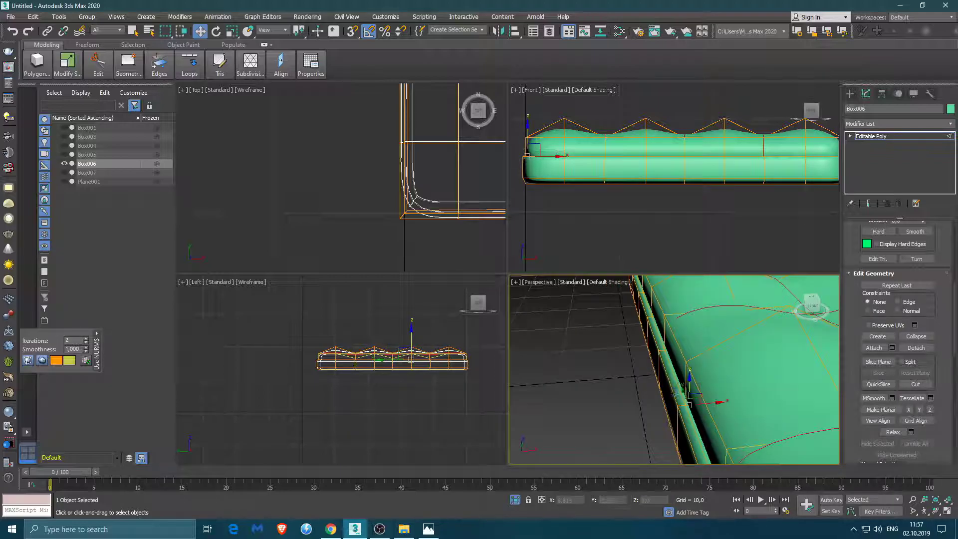
{"action": "mouse_move", "coordinate": [685, 380]}
{"action": "middle_mouse_down", "text": "alt"}
{"action": "mouse_move", "coordinate": [751, 356]}
{"action": "mouse_move", "coordinate": [648, 380]}
{"action": "mouse_move", "coordinate": [631, 401]}
{"action": "mouse_move", "coordinate": [616, 364]}
{"action": "mouse_move", "coordinate": [707, 413]}
{"action": "mouse_move", "coordinate": [674, 389]}
{"action": "middle_mouse_up", "text": "alt"}
{"action": "scroll", "coordinate": [673, 389], "scroll_direction": "down", "scroll_amount": 5}
{"action": "scroll", "coordinate": [676, 387], "scroll_direction": "up", "scroll_amount": 3}
{"action": "scroll", "coordinate": [623, 358], "scroll_direction": "up", "scroll_amount": 3}
{"action": "scroll", "coordinate": [623, 357], "scroll_direction": "up", "scroll_amount": 3}
{"action": "scroll", "coordinate": [648, 365], "scroll_direction": "down", "scroll_amount": 3}
{"action": "scroll", "coordinate": [697, 372], "scroll_direction": "down", "scroll_amount": 5}
{"action": "scroll", "coordinate": [710, 343], "scroll_direction": "up", "scroll_amount": 3}
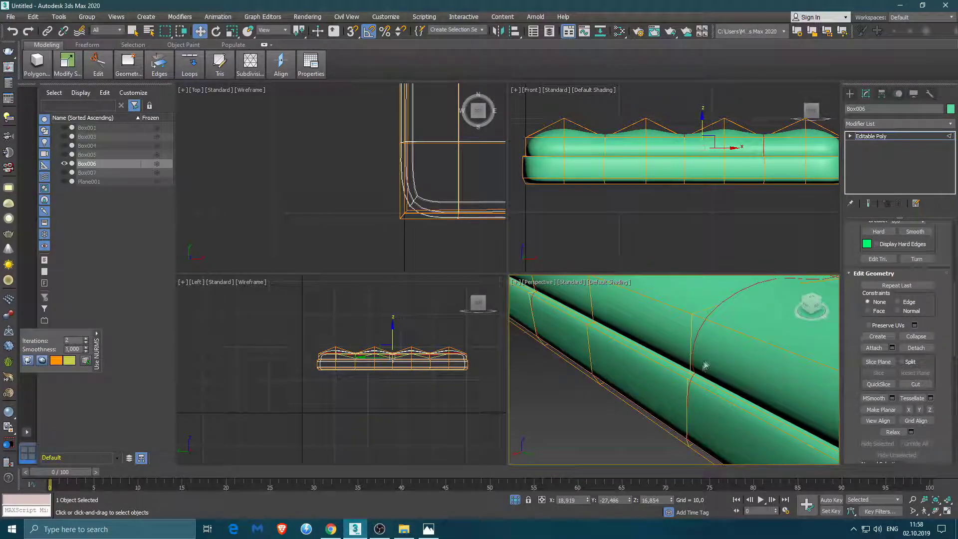
{"action": "scroll", "coordinate": [703, 419], "scroll_direction": "down", "scroll_amount": 10}
{"action": "middle_click_drag", "start_coordinate": [703, 420], "coordinate": [800, 384], "text": "alt"}
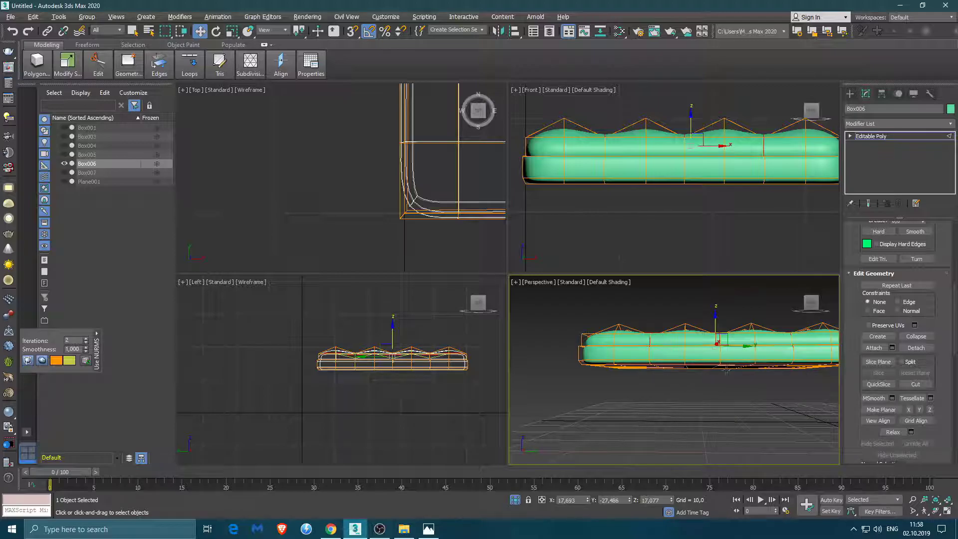
{"action": "middle_click_drag", "start_coordinate": [726, 375], "coordinate": [688, 394], "text": "alt"}
{"action": "scroll", "coordinate": [688, 394], "scroll_direction": "up", "scroll_amount": 5}
{"action": "mouse_move", "coordinate": [577, 349]}
{"action": "middle_mouse_down", "text": "alt"}
{"action": "mouse_move", "coordinate": [647, 364]}
{"action": "mouse_move", "coordinate": [629, 349]}
{"action": "mouse_move", "coordinate": [720, 358]}
{"action": "middle_mouse_up", "text": "alt"}
{"action": "scroll", "coordinate": [647, 363], "scroll_direction": "up", "scroll_amount": 3}
{"action": "scroll", "coordinate": [720, 358], "scroll_direction": "up", "scroll_amount": 2}
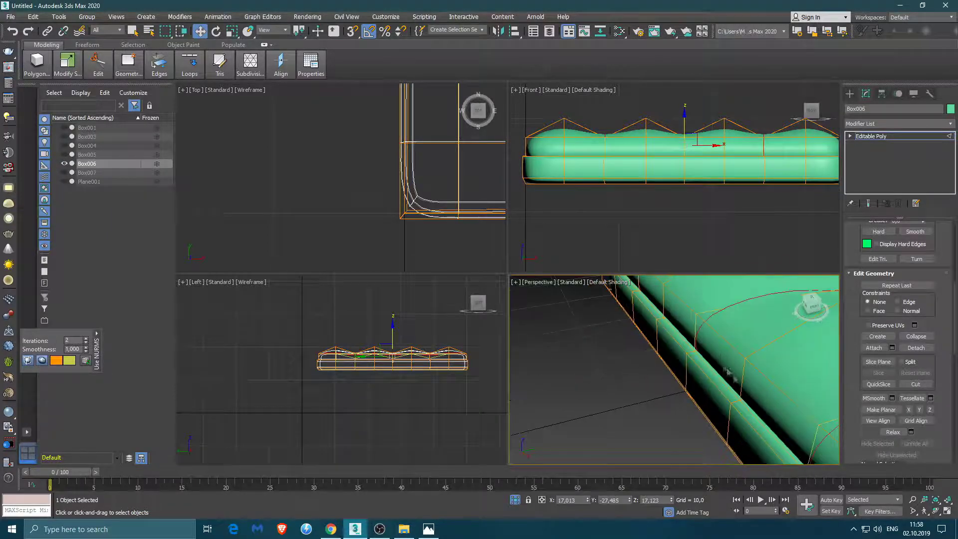
{"action": "scroll", "coordinate": [688, 352], "scroll_direction": "down", "scroll_amount": 6}
{"action": "middle_click_drag", "start_coordinate": [659, 348], "coordinate": [642, 349]}
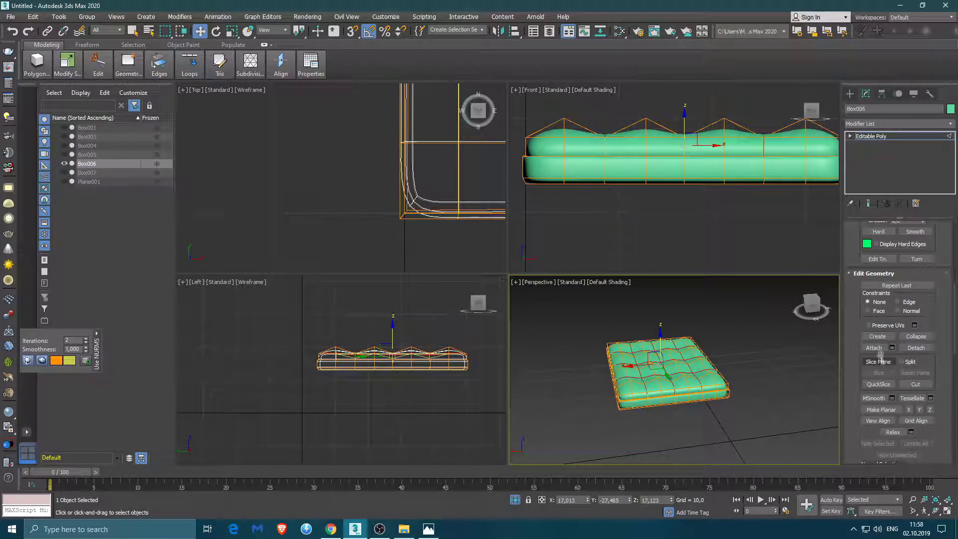
{"action": "scroll", "coordinate": [878, 319], "scroll_direction": "up", "scroll_amount": 2}
{"action": "scroll", "coordinate": [881, 356], "scroll_direction": "up", "scroll_amount": 3}
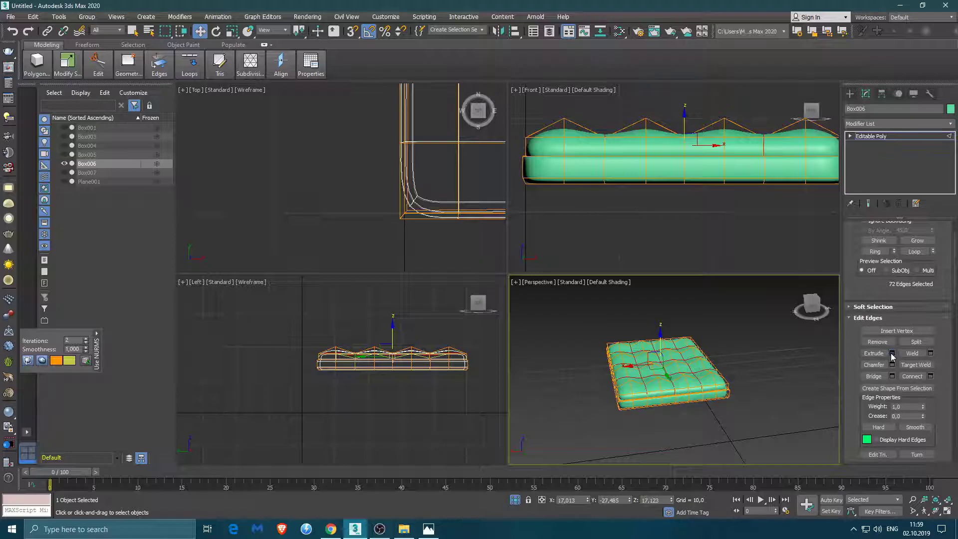
- Extrude the selected tuft edges with Height -0,802
{"action": "left_click", "coordinate": [893, 353]}
{"action": "scroll", "coordinate": [699, 380], "scroll_direction": "up", "scroll_amount": 2}
{"action": "scroll", "coordinate": [718, 384], "scroll_direction": "up", "scroll_amount": 2}
{"action": "scroll", "coordinate": [739, 388], "scroll_direction": "up", "scroll_amount": 2}
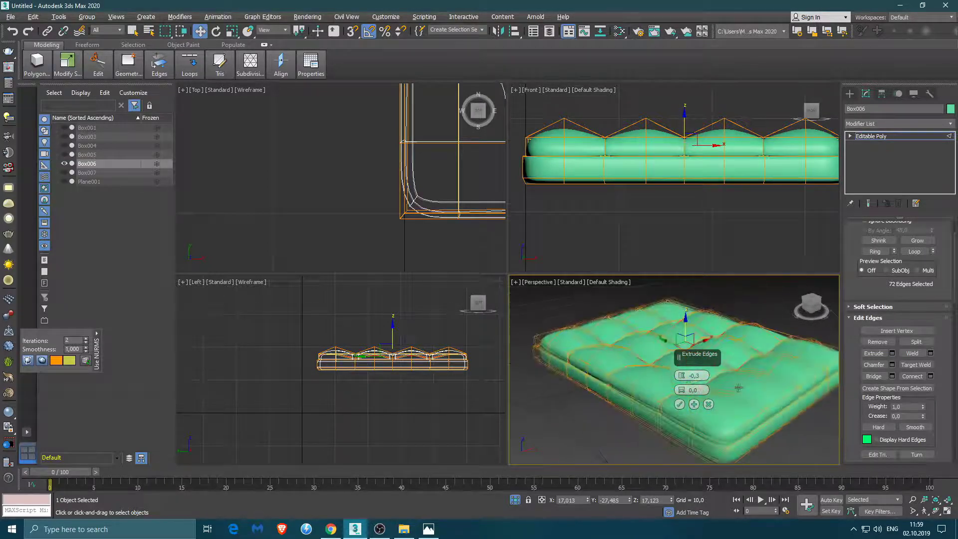
{"action": "scroll", "coordinate": [738, 388], "scroll_direction": "down", "scroll_amount": 2}
{"action": "left_click_drag", "start_coordinate": [682, 375], "coordinate": [682, 371]}
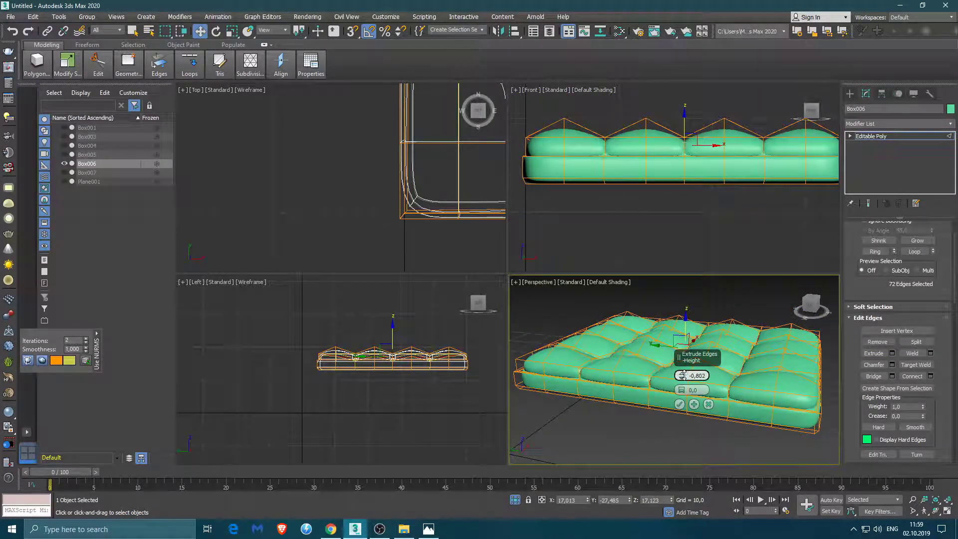
{"action": "mouse_move", "coordinate": [682, 375]}
{"action": "middle_mouse_down", "text": "alt"}
{"action": "mouse_move", "coordinate": [611, 409]}
{"action": "mouse_move", "coordinate": [699, 399]}
{"action": "middle_mouse_up", "text": "alt"}
{"action": "left_click", "coordinate": [709, 404]}
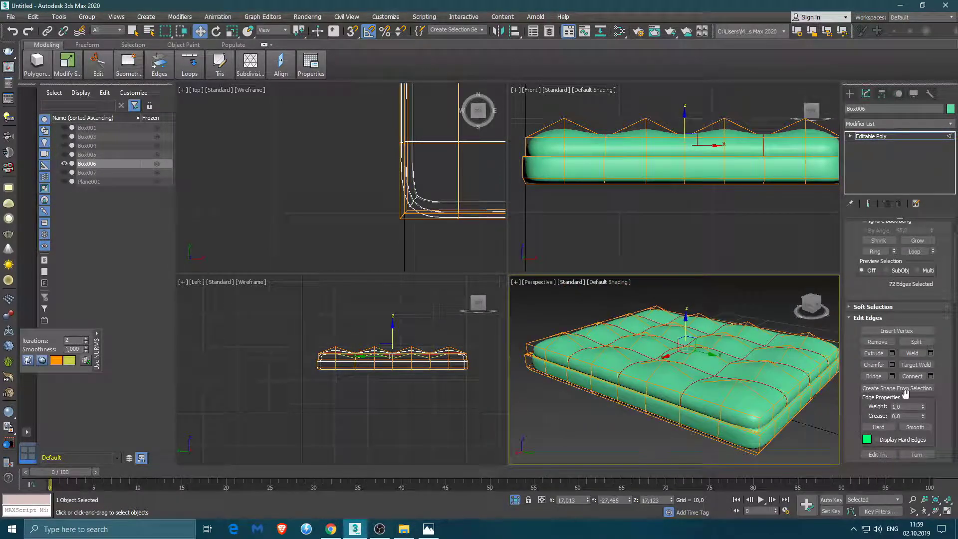
- Try Create Shape From Selection on the edges, then undo it
{"action": "left_click", "coordinate": [907, 388]}
{"action": "left_click", "coordinate": [458, 280]}
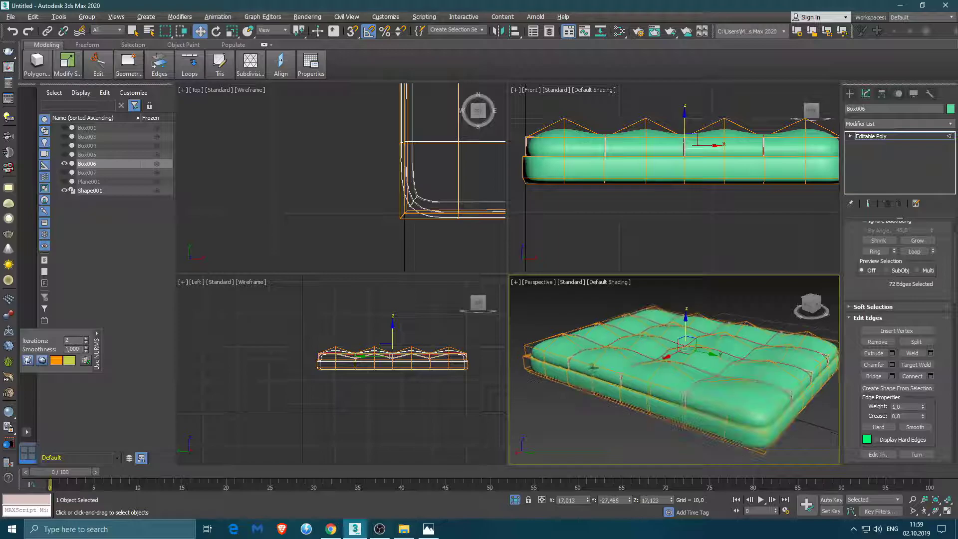
{"action": "middle_click_drag", "start_coordinate": [689, 384], "coordinate": [752, 399], "text": "alt"}
{"action": "key", "text": "ctrl+z"}
{"action": "key", "text": "ctrl+z"}
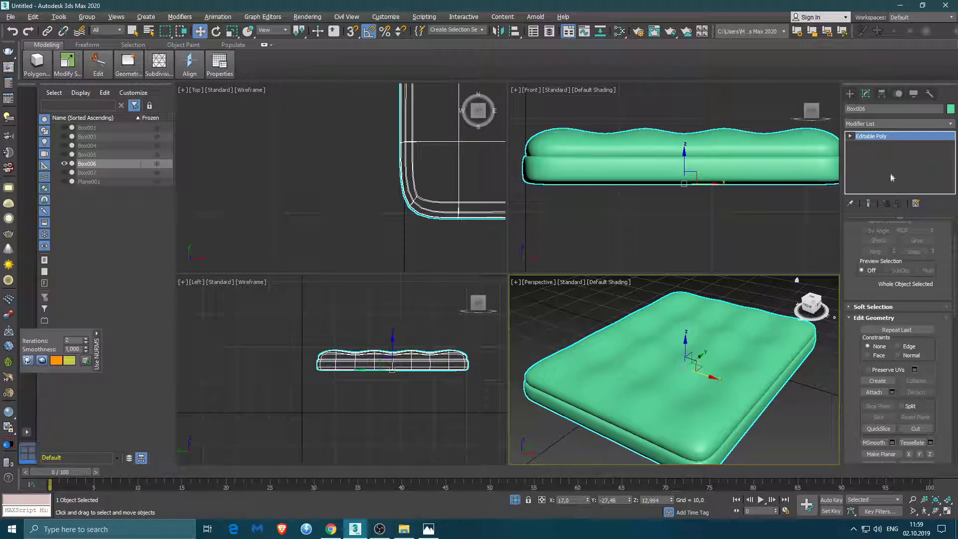
{"action": "key", "text": "ctrl+z"}
- Create Shape001 from the selected tuft edges
{"action": "left_click", "coordinate": [917, 389]}
{"action": "left_click", "coordinate": [457, 281]}
{"action": "mouse_move", "coordinate": [688, 389]}
{"action": "middle_mouse_down", "text": "alt"}
{"action": "mouse_move", "coordinate": [671, 415]}
{"action": "mouse_move", "coordinate": [812, 434]}
{"action": "middle_mouse_up", "text": "alt"}
- Exit Edge mode, attach Shape001 to the cushion, and open the Modifier List
{"action": "key", "text": "2"}
{"action": "left_click", "coordinate": [873, 392]}
{"action": "left_click", "coordinate": [437, 357]}
{"action": "middle_click_drag", "start_coordinate": [699, 379], "coordinate": [748, 384], "text": "alt"}
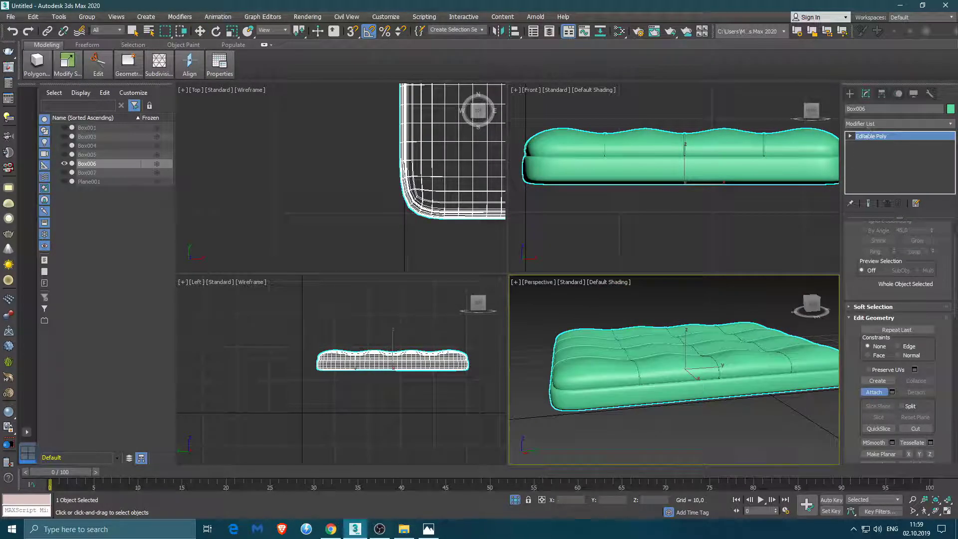
{"action": "left_click", "coordinate": [898, 124]}
{"action": "scroll", "coordinate": [898, 299], "scroll_direction": "down", "scroll_amount": 5}
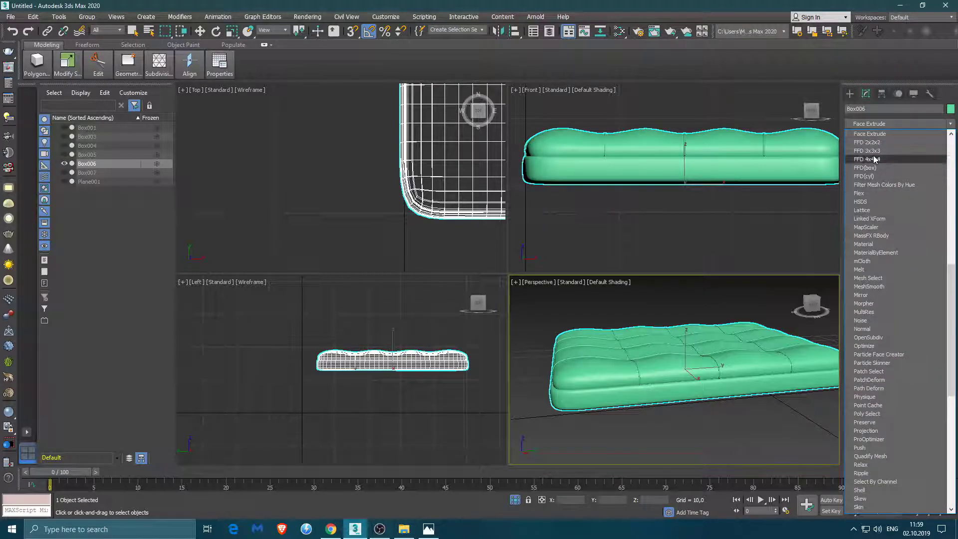
- Add an FFD 4x4x4 modifier and raise its top row of control points to dome the cushion
{"action": "left_click", "coordinate": [888, 162]}
{"action": "middle_click_drag", "start_coordinate": [674, 374], "coordinate": [688, 349], "text": "alt"}
{"action": "middle_click_drag", "start_coordinate": [750, 353], "coordinate": [633, 355], "text": "alt"}
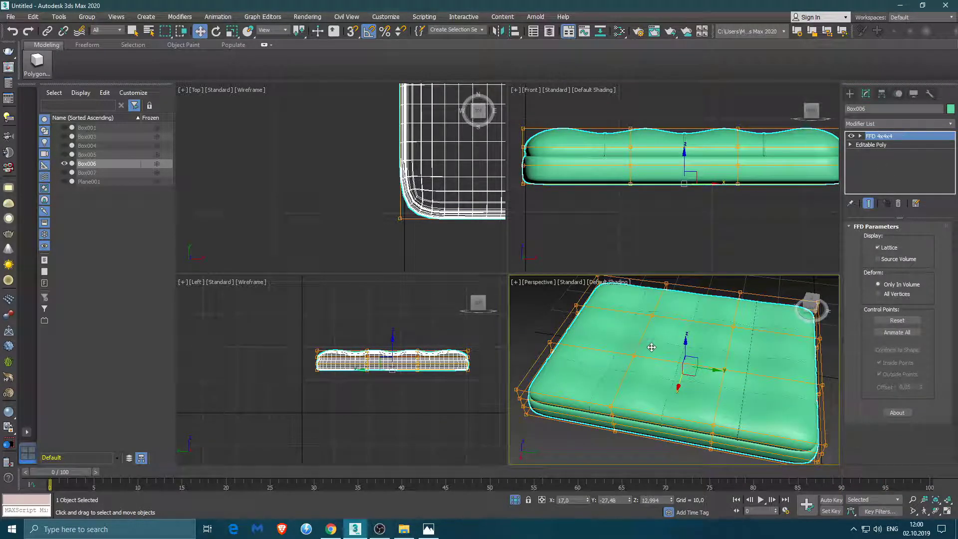
{"action": "key", "text": "1"}
{"action": "left_click", "coordinate": [732, 324]}
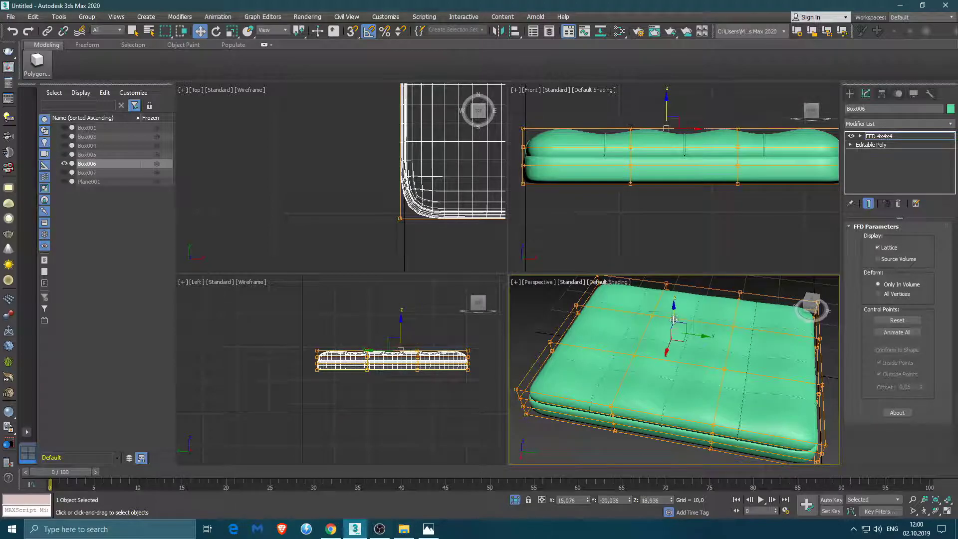
{"action": "middle_click_drag", "start_coordinate": [687, 182], "coordinate": [654, 256]}
{"action": "left_click_drag", "start_coordinate": [644, 188], "coordinate": [643, 169]}
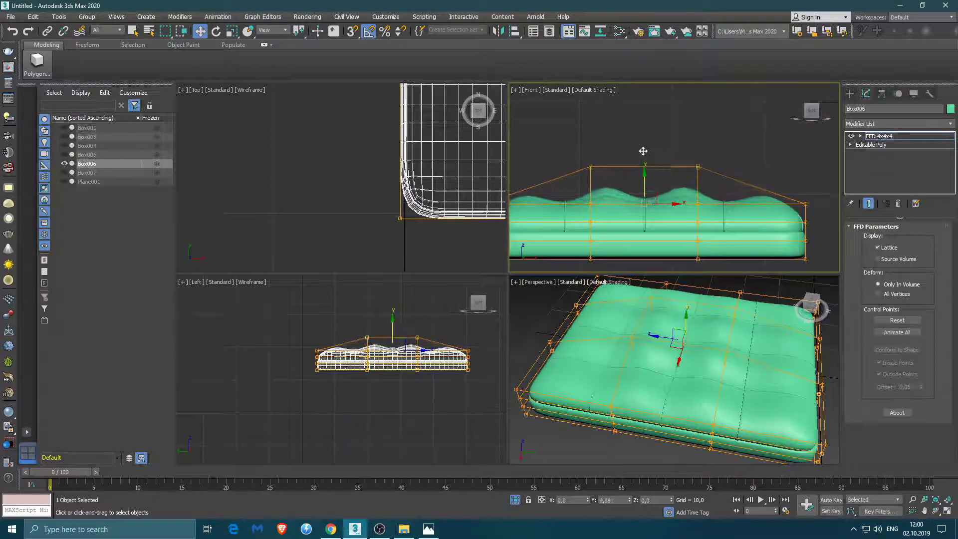
{"action": "middle_click_drag", "start_coordinate": [644, 170], "coordinate": [656, 136]}
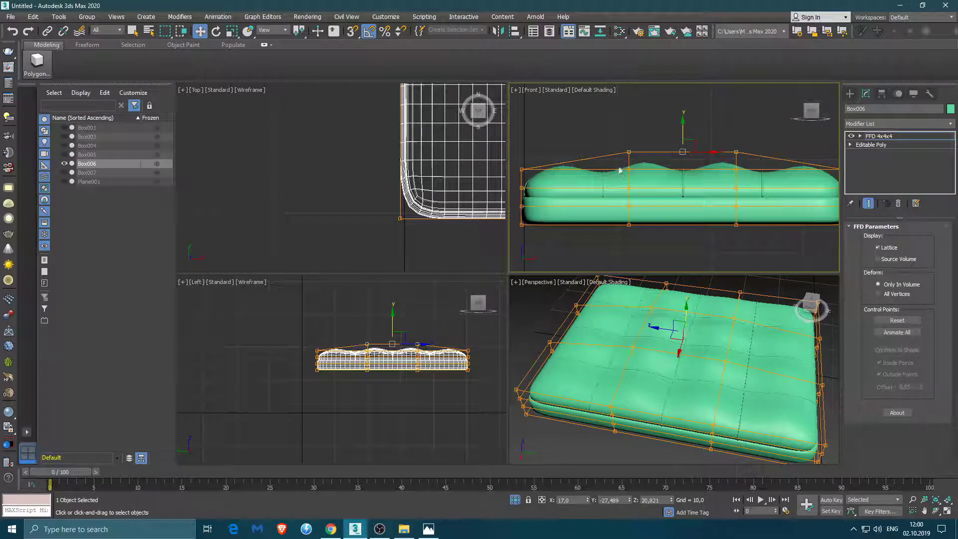
{"action": "scroll", "coordinate": [715, 182], "scroll_direction": "down", "scroll_amount": 3}
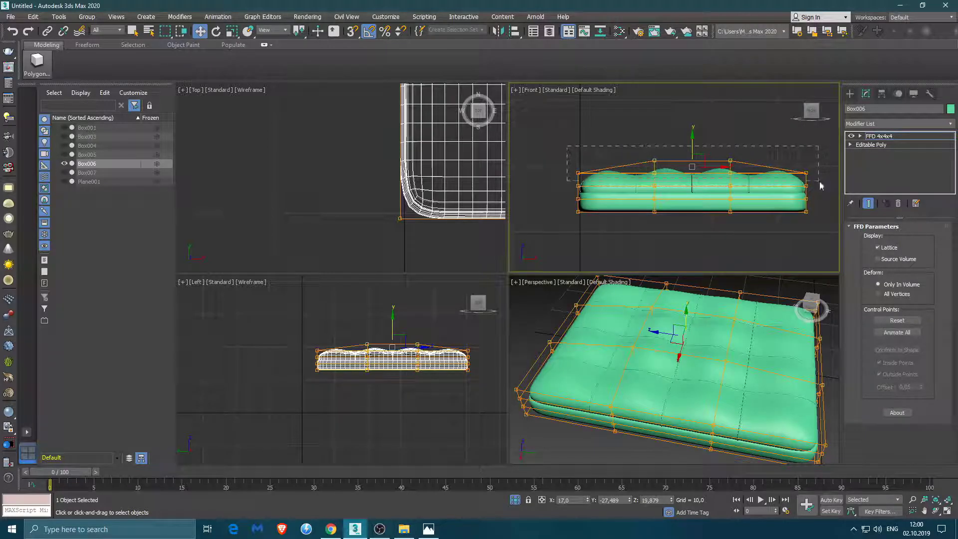
{"action": "left_click_drag", "start_coordinate": [691, 150], "coordinate": [692, 145]}
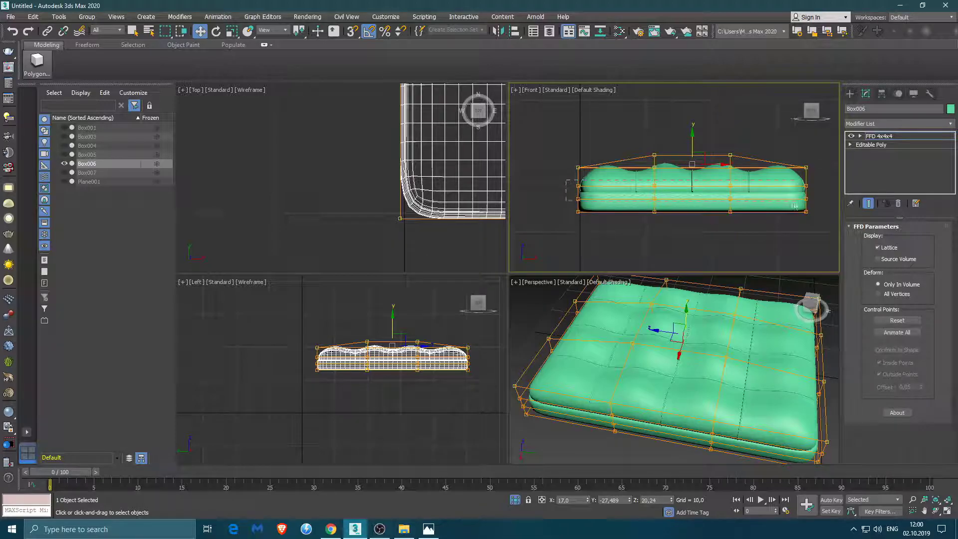
{"action": "left_click", "coordinate": [687, 156]}
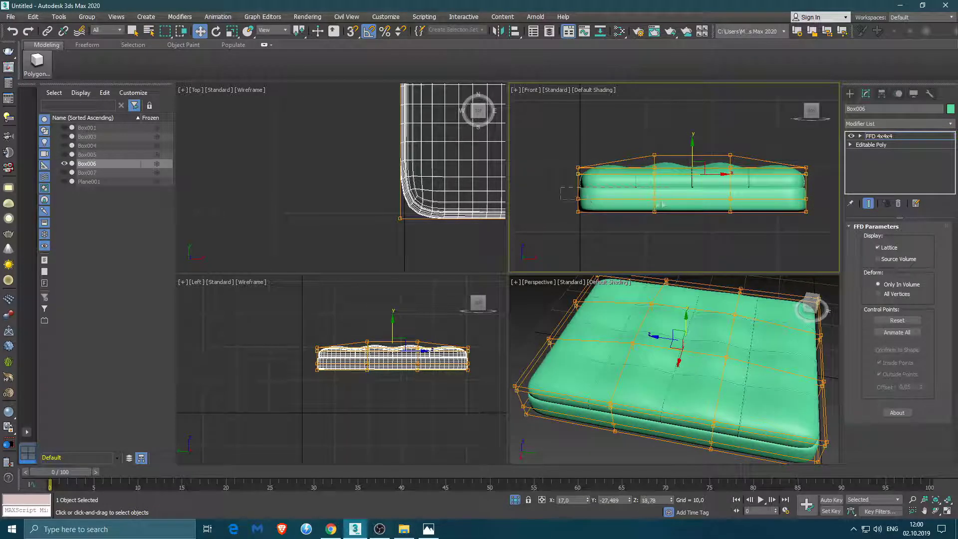
{"action": "left_click_drag", "start_coordinate": [640, 137], "coordinate": [749, 161]}
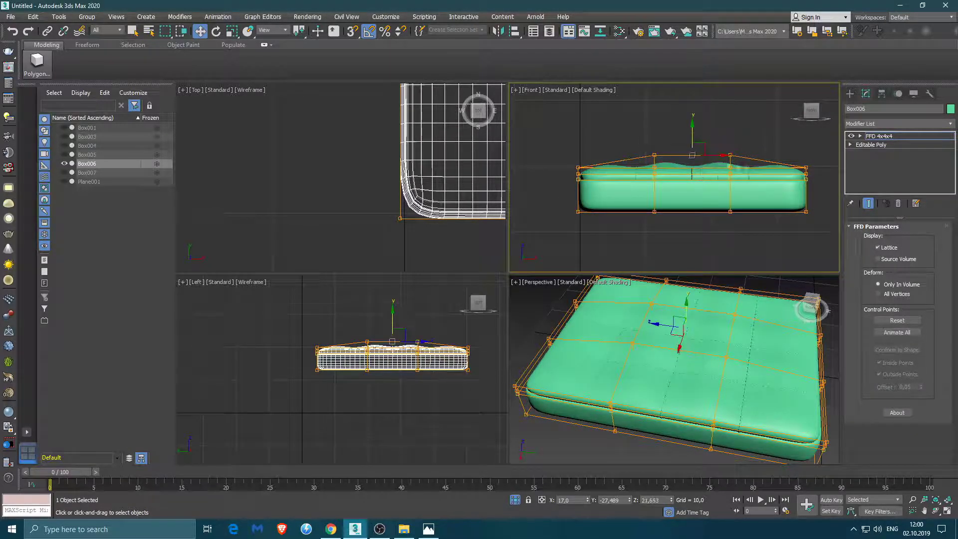
- Scale the top lattice points outward and lift them slightly for a gentle dome
{"action": "middle_click_drag", "start_coordinate": [699, 300], "coordinate": [711, 262], "text": "alt"}
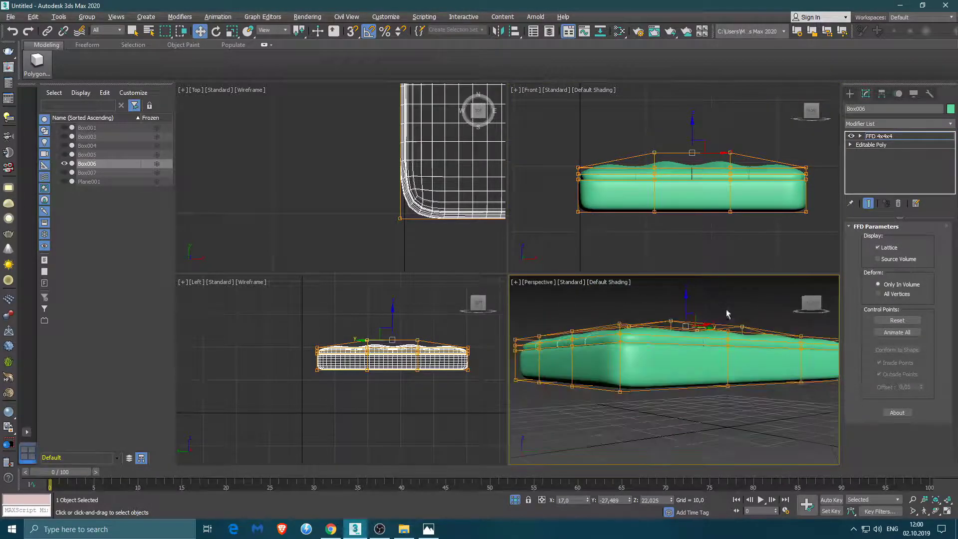
{"action": "left_click_drag", "start_coordinate": [576, 161], "coordinate": [586, 174]}
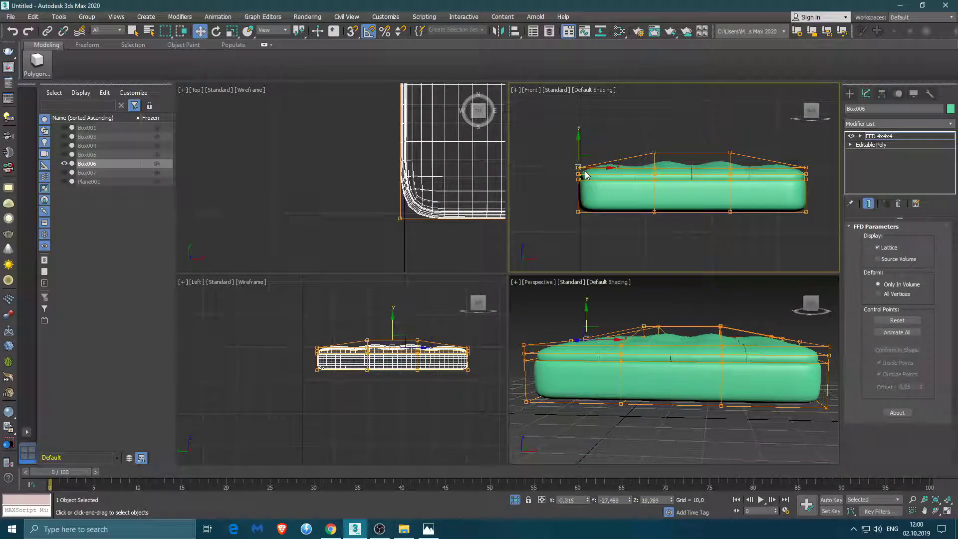
{"action": "key", "text": "r"}
{"action": "left_click_drag", "start_coordinate": [698, 163], "coordinate": [700, 158]}
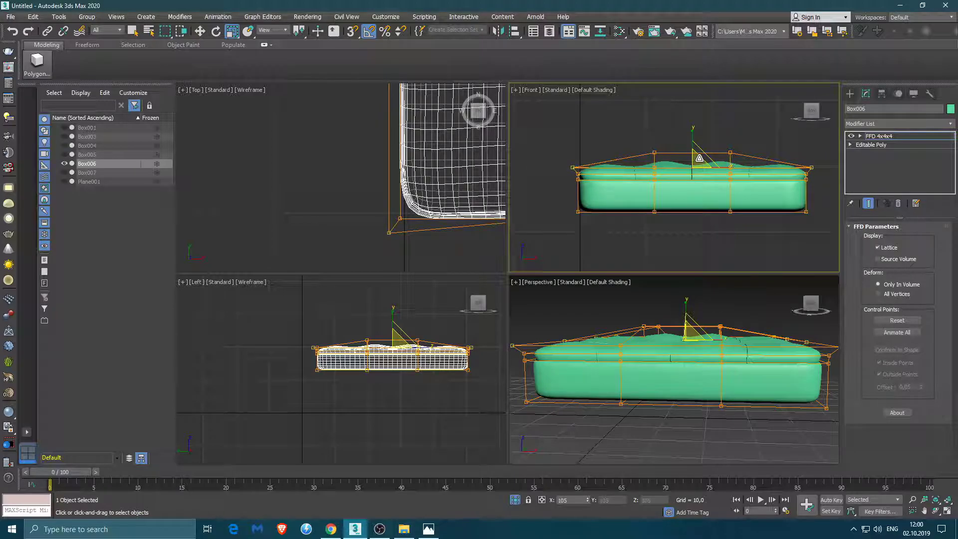
{"action": "middle_click_drag", "start_coordinate": [697, 344], "coordinate": [689, 320], "text": "alt"}
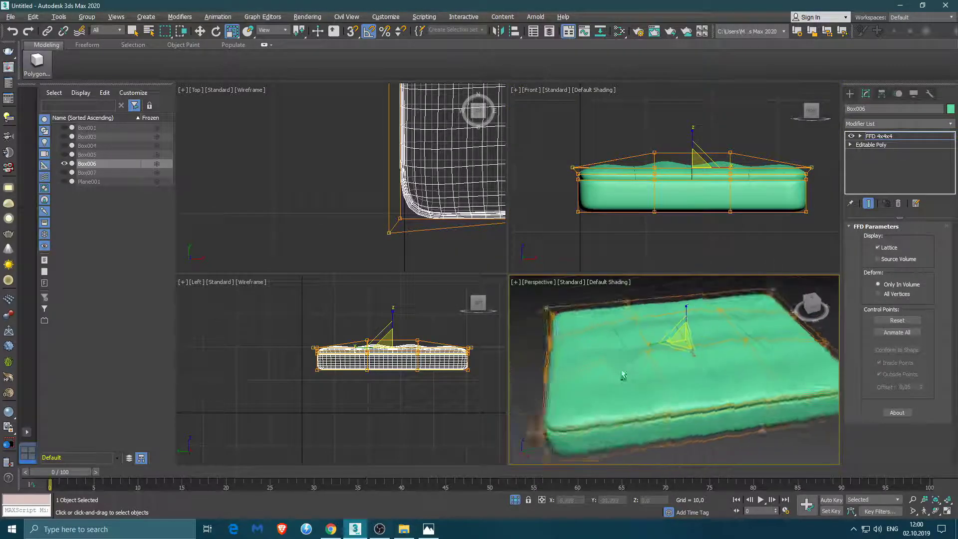
{"action": "key", "text": "ctrl+z"}
{"action": "left_click_drag", "start_coordinate": [698, 159], "coordinate": [703, 122]}
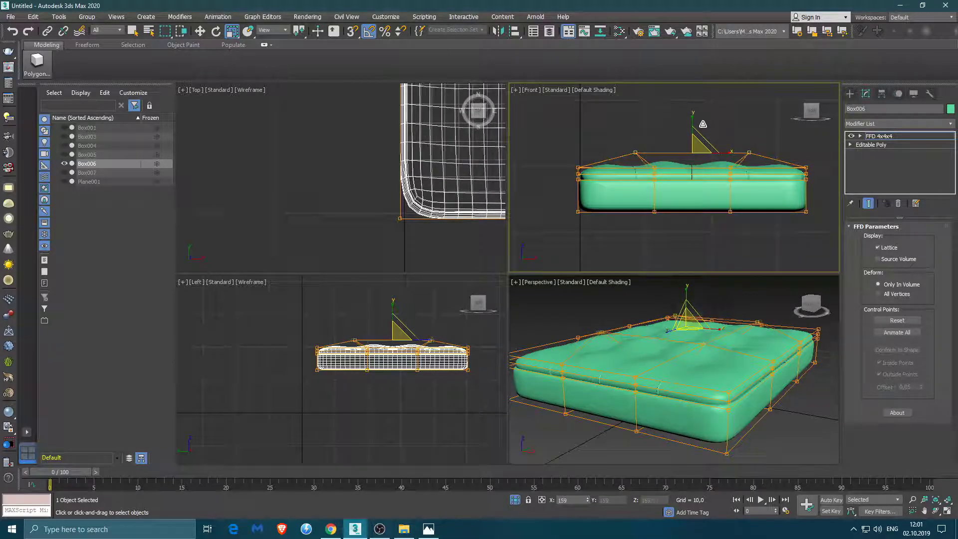
{"action": "key", "text": "w"}
{"action": "left_click_drag", "start_coordinate": [694, 128], "coordinate": [695, 121]}
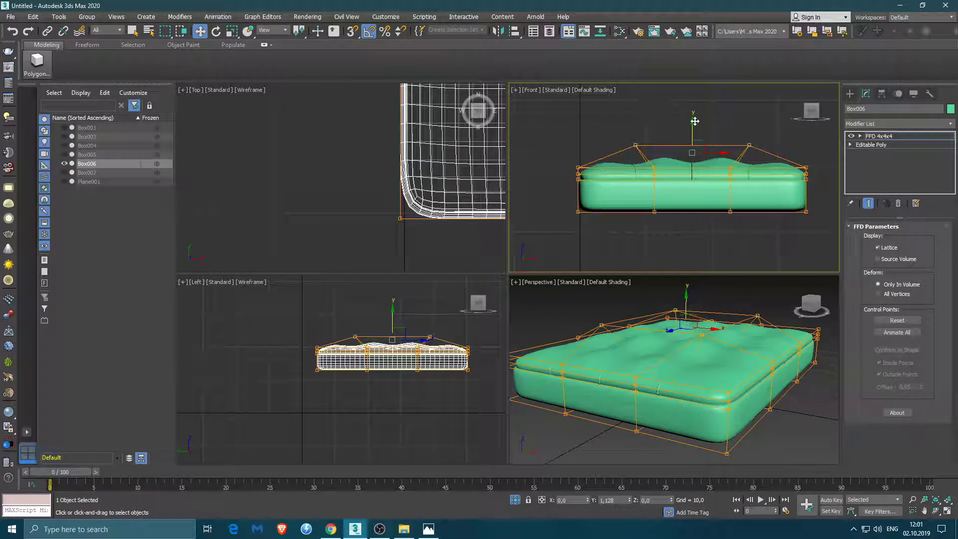
{"action": "left_click", "coordinate": [573, 165]}
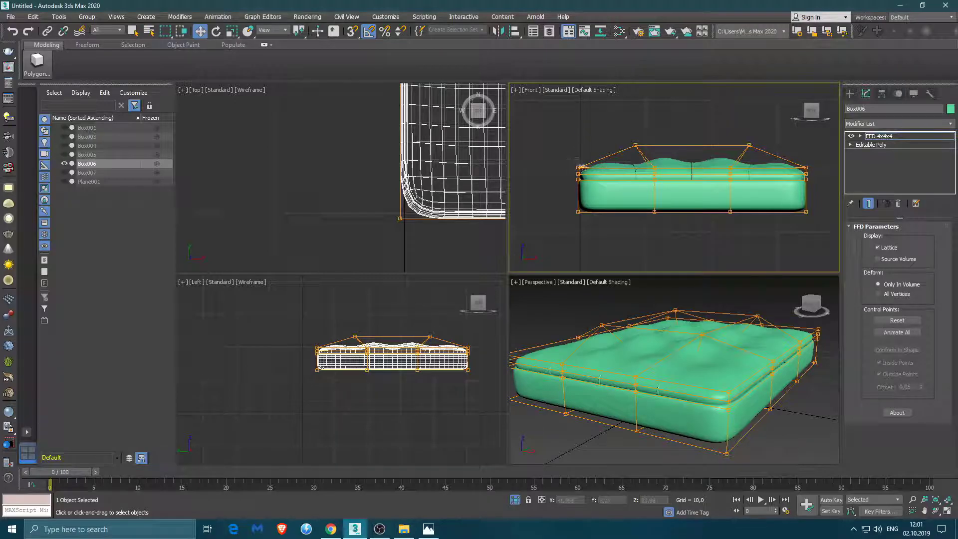
{"action": "left_click_drag", "start_coordinate": [814, 176], "coordinate": [813, 174]}
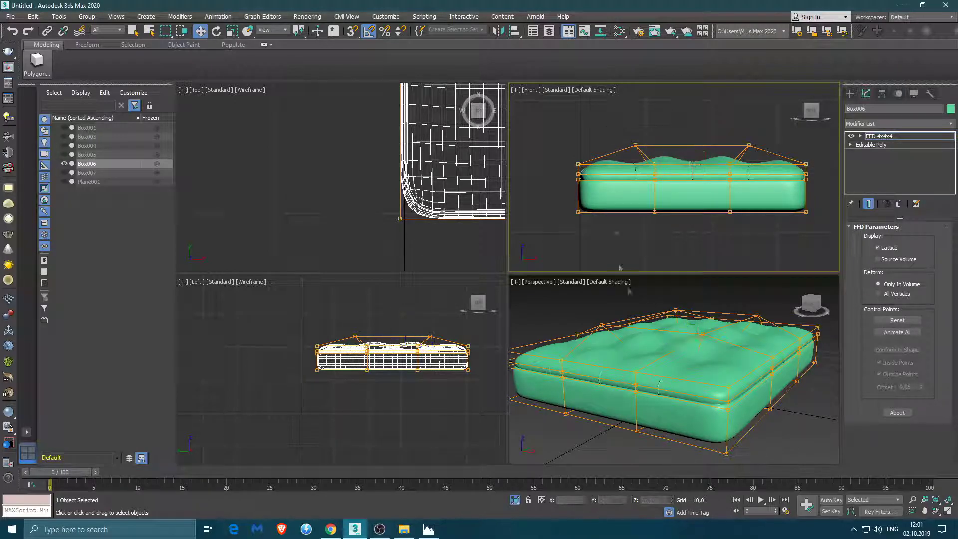
- Collapse the FFD into the cushion mesh and unhide all other sofa parts
{"action": "right_click", "coordinate": [680, 267]}
{"action": "left_click", "coordinate": [826, 378]}
{"action": "right_click", "coordinate": [698, 250]}
{"action": "left_click", "coordinate": [714, 204]}
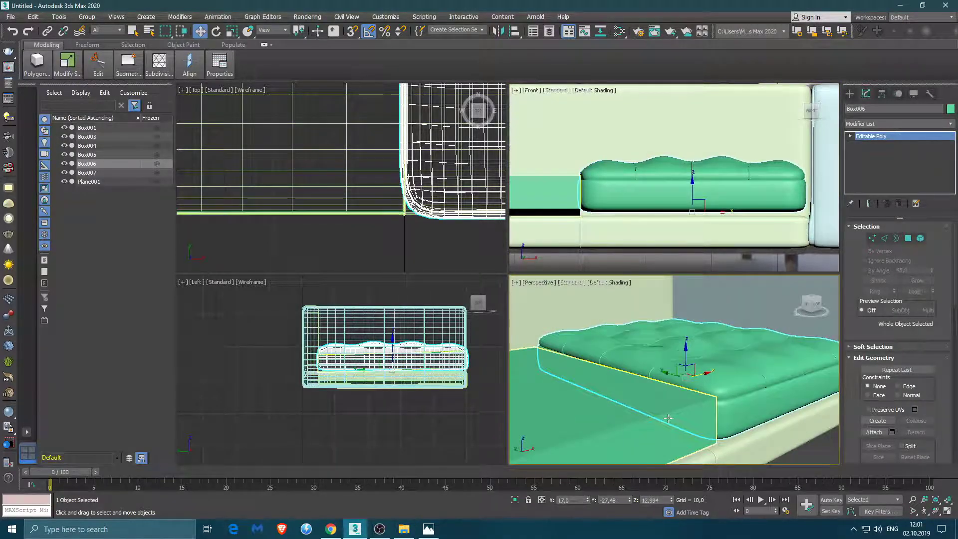
- Shift-clone the seat cushion over to the left seat as Box007
{"action": "scroll", "coordinate": [678, 419], "scroll_direction": "down", "scroll_amount": 2}
{"action": "scroll", "coordinate": [664, 406], "scroll_direction": "down", "scroll_amount": 4}
{"action": "scroll", "coordinate": [655, 400], "scroll_direction": "down", "scroll_amount": 3}
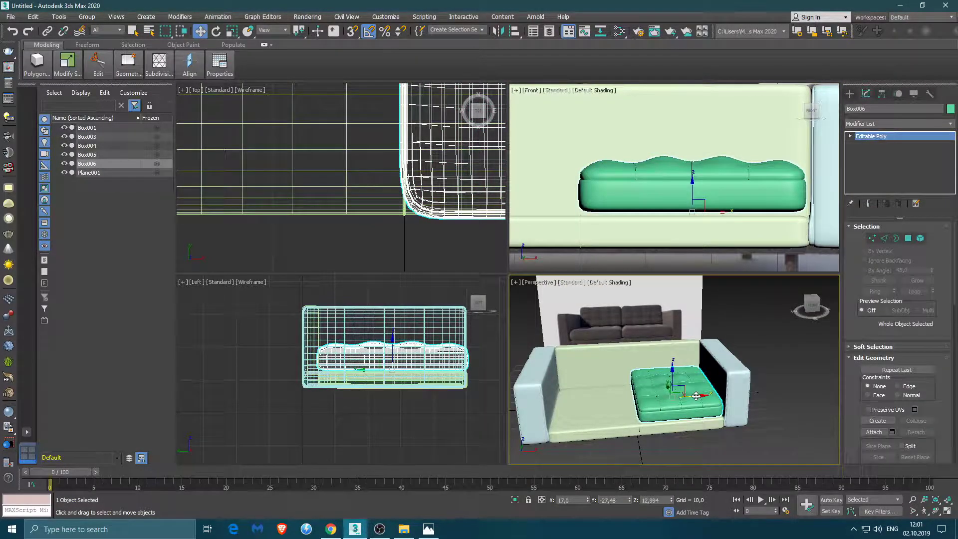
{"action": "left_click_drag", "start_coordinate": [696, 396], "coordinate": [618, 403], "text": "shift"}
{"action": "left_click", "coordinate": [480, 308]}
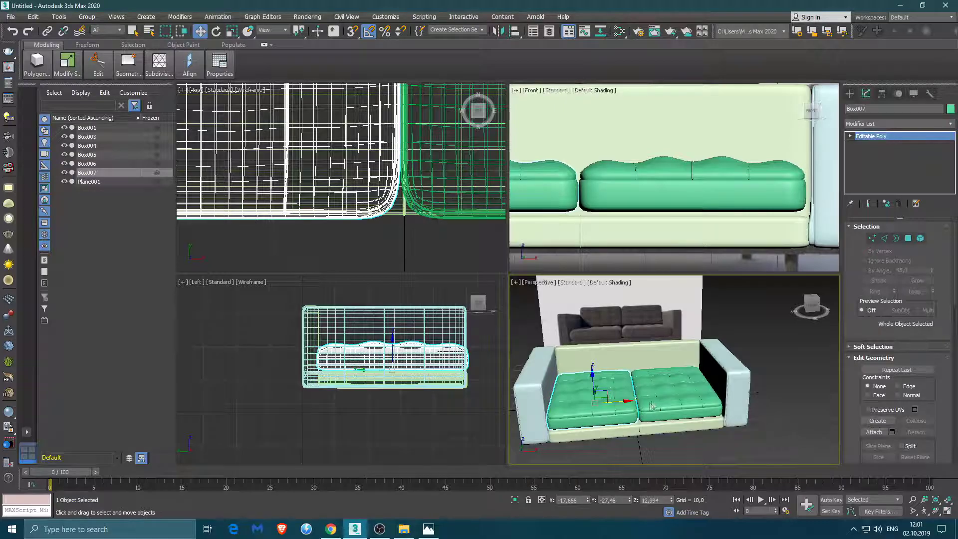
{"action": "left_click", "coordinate": [651, 407]}
{"action": "key", "text": "ctrl+z"}
{"action": "left_click", "coordinate": [643, 451]}
- Set the right seat cushion's X position to 17,5 to line up both cushions
{"action": "mouse_move", "coordinate": [603, 408]}
{"action": "middle_mouse_down", "text": "alt"}
{"action": "mouse_move", "coordinate": [598, 402]}
{"action": "mouse_move", "coordinate": [682, 405]}
{"action": "middle_mouse_up", "text": "alt"}
{"action": "left_click", "coordinate": [599, 401]}
{"action": "left_click", "coordinate": [683, 405]}
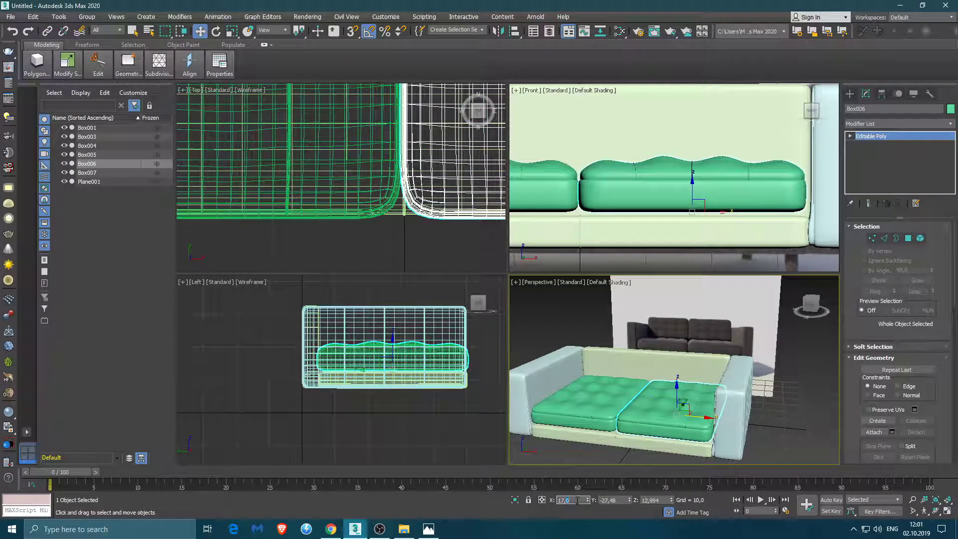
{"action": "type", "text": "17,5"}
{"action": "key", "text": "Return"}
- Clone the right cushion rotated 75° on X as Box008 and move it up to the backrest
{"action": "mouse_move", "coordinate": [624, 379]}
{"action": "middle_mouse_down", "text": "alt"}
{"action": "mouse_move", "coordinate": [694, 369]}
{"action": "mouse_move", "coordinate": [623, 379]}
{"action": "middle_mouse_up", "text": "alt"}
{"action": "key", "text": "alt+w"}
{"action": "key", "text": "e"}
{"action": "left_click_drag", "start_coordinate": [622, 379], "coordinate": [621, 405]}
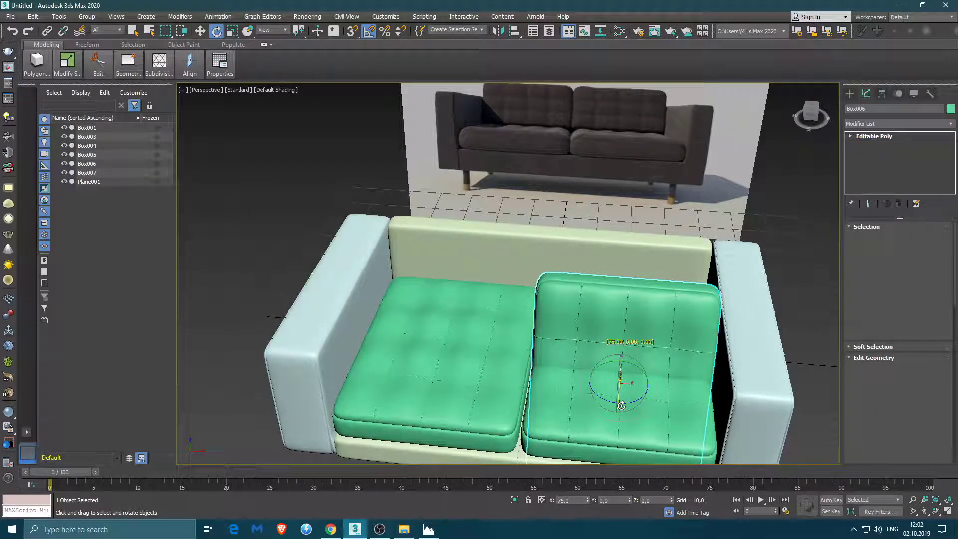
{"action": "left_click", "coordinate": [465, 307]}
{"action": "key", "text": "w"}
{"action": "left_click_drag", "start_coordinate": [621, 385], "coordinate": [628, 282]}
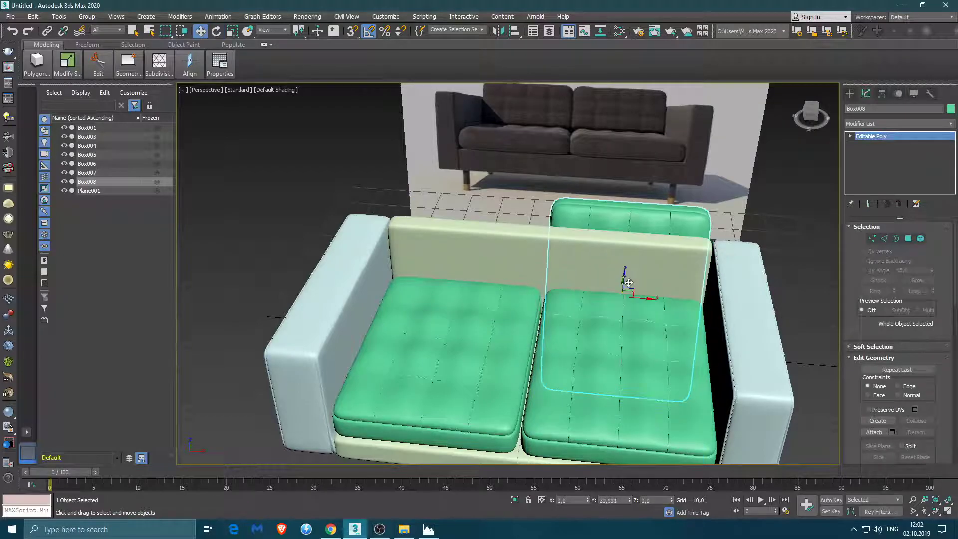
- Raise the upright back cushion, then delete it
{"action": "middle_click_drag", "start_coordinate": [623, 281], "coordinate": [606, 284], "text": "alt"}
{"action": "mouse_move", "coordinate": [606, 284]}
{"action": "left_mouse_down"}
{"action": "mouse_move", "coordinate": [589, 179]}
{"action": "mouse_move", "coordinate": [618, 203]}
{"action": "left_mouse_up"}
{"action": "key", "text": "r"}
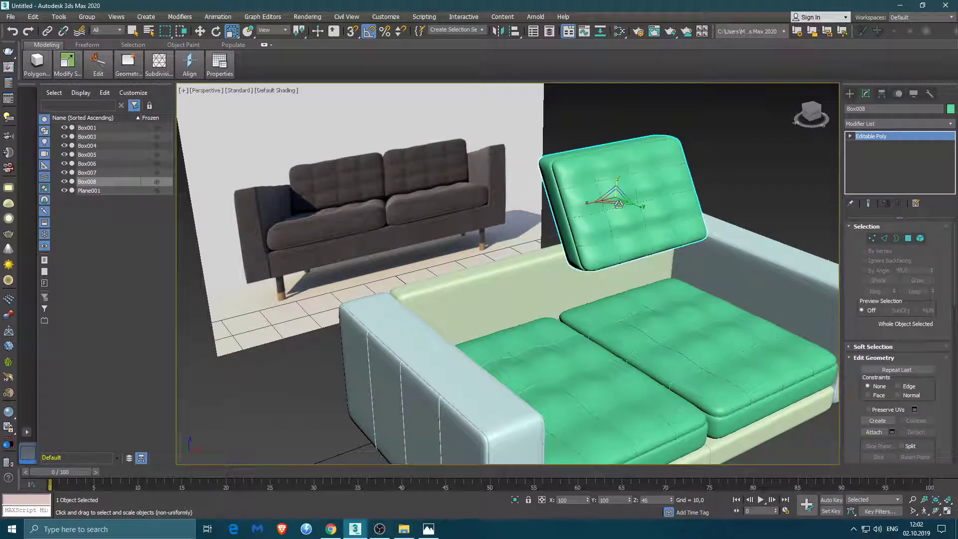
{"action": "key", "text": "ctrl+z"}
{"action": "middle_click_drag", "start_coordinate": [619, 204], "coordinate": [657, 233], "text": "alt"}
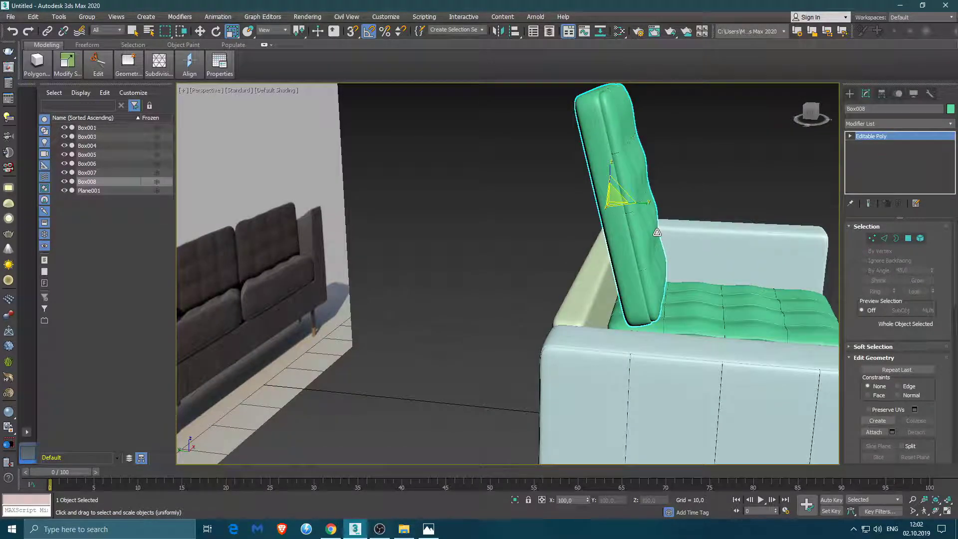
{"action": "key", "text": "Delete"}
- Shift-move a new copy of the right seat cushion upward
{"action": "left_click", "coordinate": [691, 272]}
{"action": "mouse_move", "coordinate": [691, 271]}
{"action": "middle_mouse_down", "text": "alt"}
{"action": "mouse_move", "coordinate": [667, 306]}
{"action": "mouse_move", "coordinate": [670, 322]}
{"action": "middle_mouse_up", "text": "alt"}
{"action": "key", "text": "w"}
{"action": "left_click_drag", "start_coordinate": [670, 324], "coordinate": [664, 273], "text": "shift"}
{"action": "key", "text": "Return"}
{"action": "key", "text": "r"}
- Rotate the copy upright against the backrest, then delete it as well
{"action": "middle_click_drag", "start_coordinate": [668, 257], "coordinate": [666, 256], "text": "alt"}
{"action": "key", "text": "e"}
{"action": "left_click_drag", "start_coordinate": [667, 255], "coordinate": [524, 268]}
{"action": "mouse_move", "coordinate": [524, 267]}
{"action": "middle_mouse_down", "text": "alt"}
{"action": "mouse_move", "coordinate": [532, 291]}
{"action": "mouse_move", "coordinate": [556, 284]}
{"action": "middle_mouse_up", "text": "alt"}
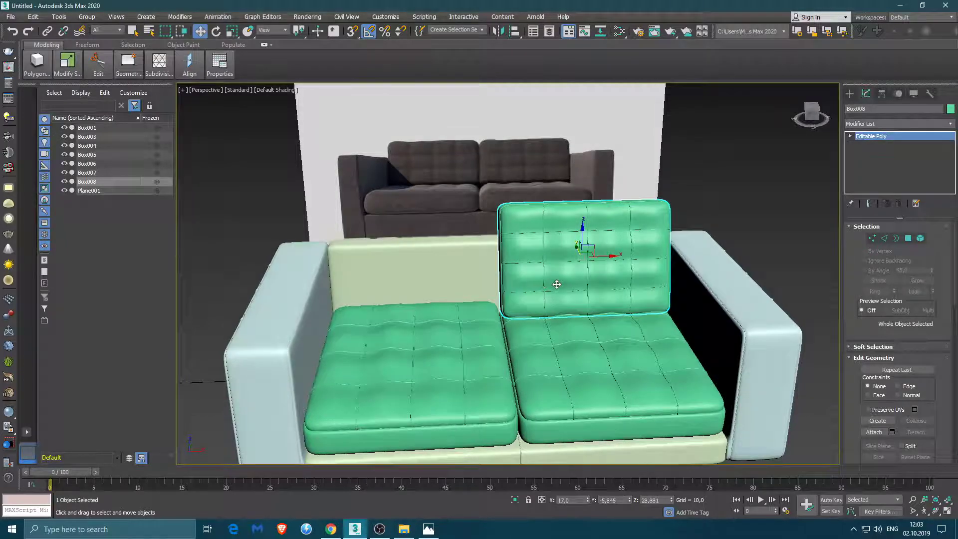
{"action": "mouse_move", "coordinate": [501, 301]}
{"action": "middle_mouse_down", "text": "alt"}
{"action": "mouse_move", "coordinate": [449, 299]}
{"action": "mouse_move", "coordinate": [463, 300]}
{"action": "middle_mouse_up", "text": "alt"}
{"action": "scroll", "coordinate": [507, 279], "scroll_direction": "up", "scroll_amount": 3}
{"action": "key", "text": "Delete"}
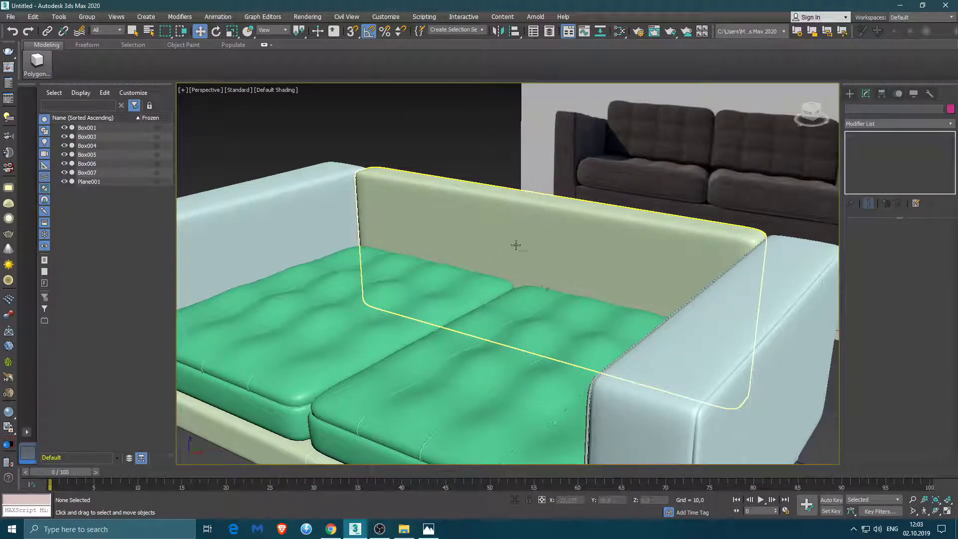
- Drag out a new box primitive in front of the sofa
{"action": "middle_click_drag", "start_coordinate": [516, 245], "coordinate": [551, 271], "text": "alt"}
{"action": "left_click", "coordinate": [850, 93]}
{"action": "left_click", "coordinate": [878, 153]}
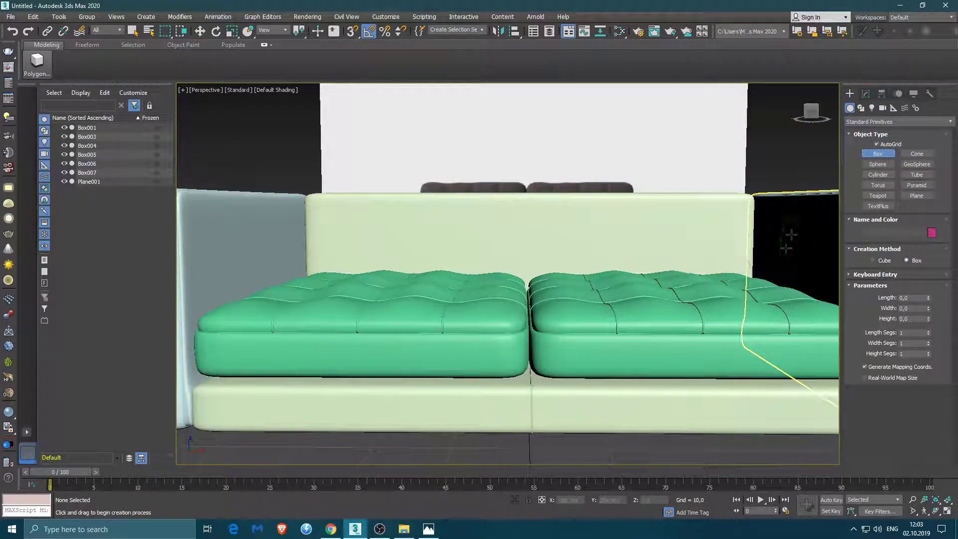
{"action": "scroll", "coordinate": [571, 361], "scroll_direction": "down", "scroll_amount": 3}
{"action": "left_click_drag", "start_coordinate": [571, 361], "coordinate": [668, 391]}
{"action": "left_click", "coordinate": [662, 351]}
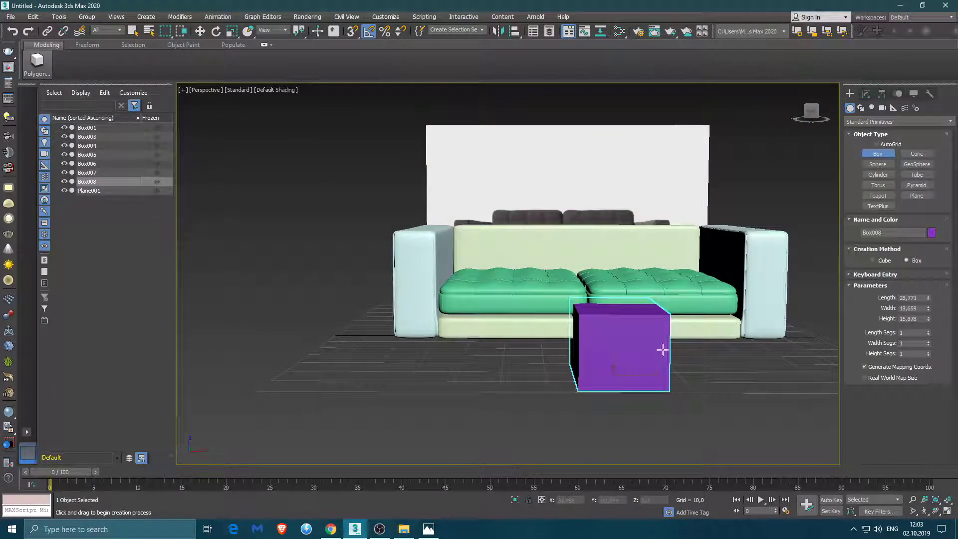
{"action": "middle_click_drag", "start_coordinate": [662, 350], "coordinate": [596, 375], "text": "alt"}
- Set the box length to 30 and width to 30
{"action": "left_click_drag", "start_coordinate": [929, 300], "coordinate": [928, 339]}
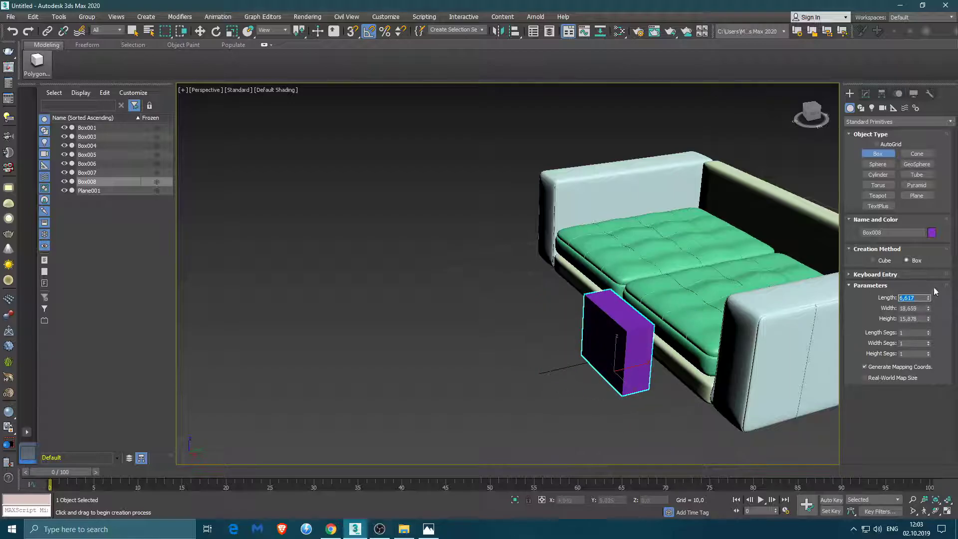
{"action": "type", "text": "30"}
{"action": "key", "text": "Return"}
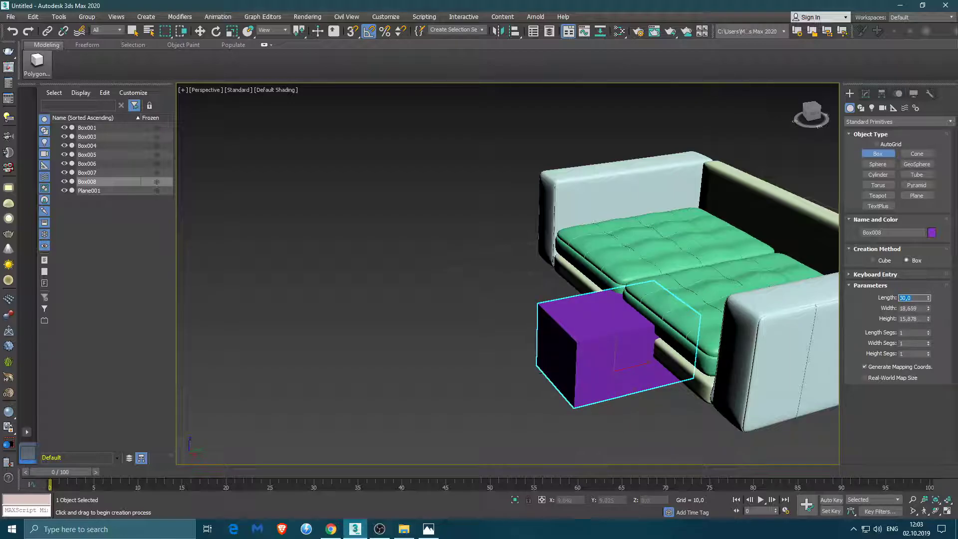
{"action": "left_click_drag", "start_coordinate": [927, 308], "coordinate": [928, 277]}
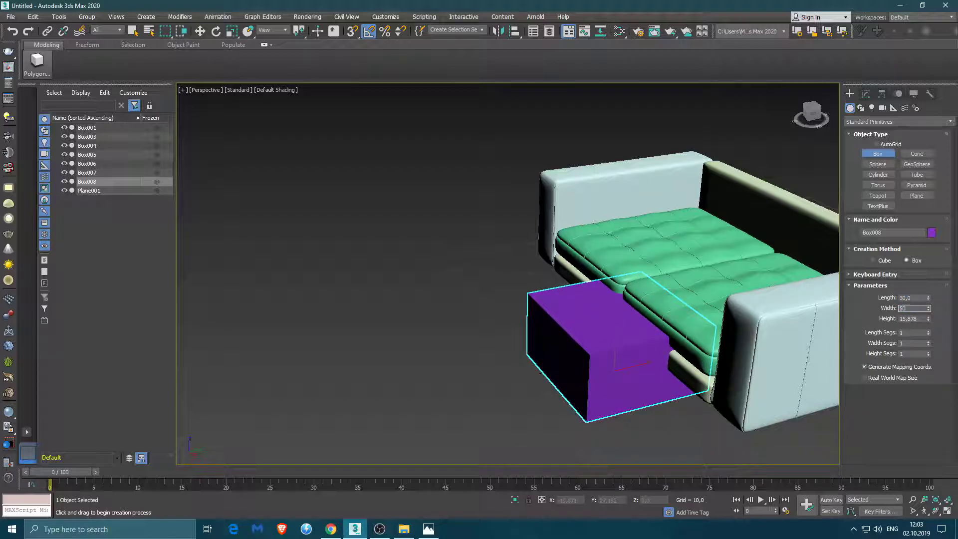
{"action": "key", "text": "Return"}
{"action": "type", "text": "30"}
{"action": "key", "text": "Return"}
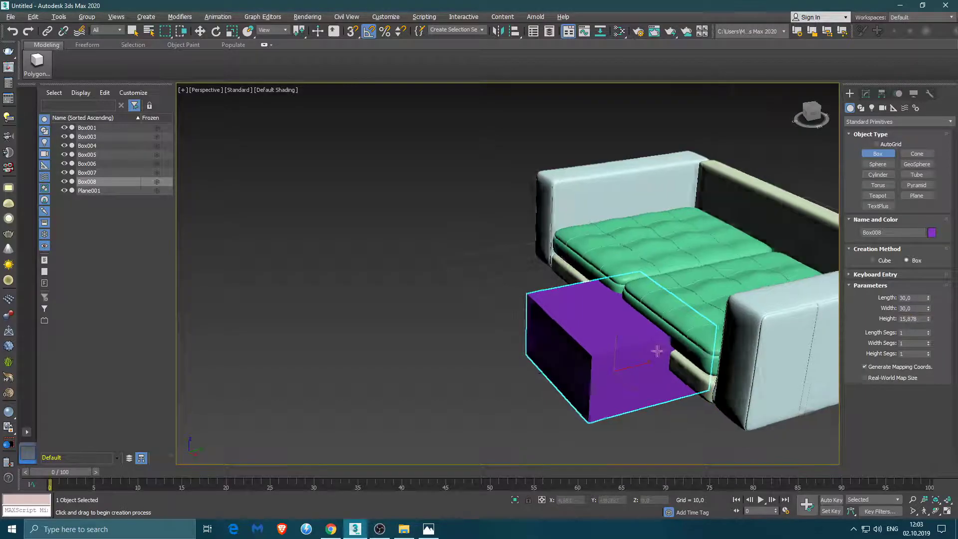
- Move the box under the right seat cushion
{"action": "middle_click_drag", "start_coordinate": [655, 351], "coordinate": [613, 366], "text": "alt"}
{"action": "key", "text": "w"}
{"action": "left_click_drag", "start_coordinate": [613, 366], "coordinate": [695, 374]}
{"action": "middle_click_drag", "start_coordinate": [695, 374], "coordinate": [592, 346]}
{"action": "left_click_drag", "start_coordinate": [578, 373], "coordinate": [575, 373]}
- Set the box height to 5 and width to 40, nudging it slightly left
{"action": "left_click", "coordinate": [865, 93]}
{"action": "type", "text": "5"}
{"action": "key", "text": "Return"}
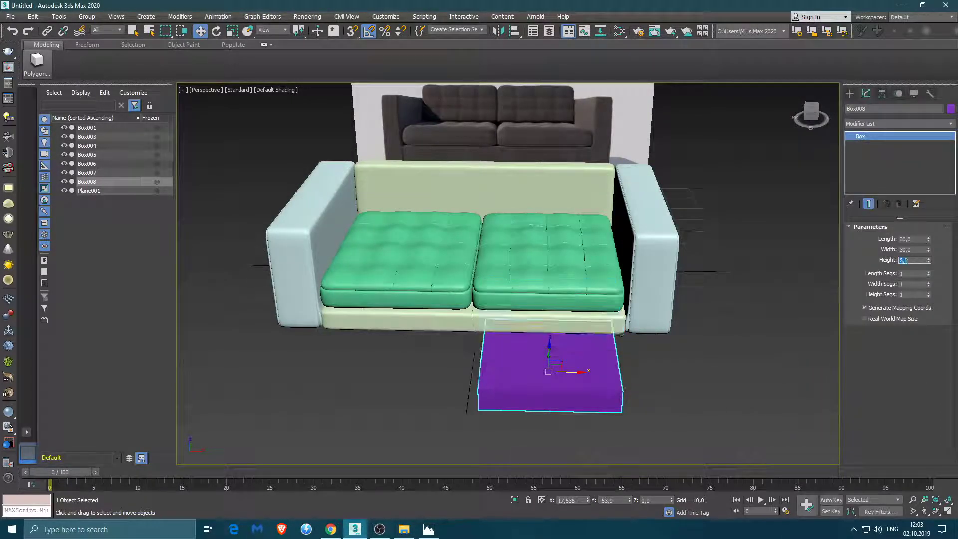
{"action": "middle_click_drag", "start_coordinate": [574, 299], "coordinate": [554, 353], "text": "alt"}
{"action": "left_click_drag", "start_coordinate": [553, 352], "coordinate": [539, 367]}
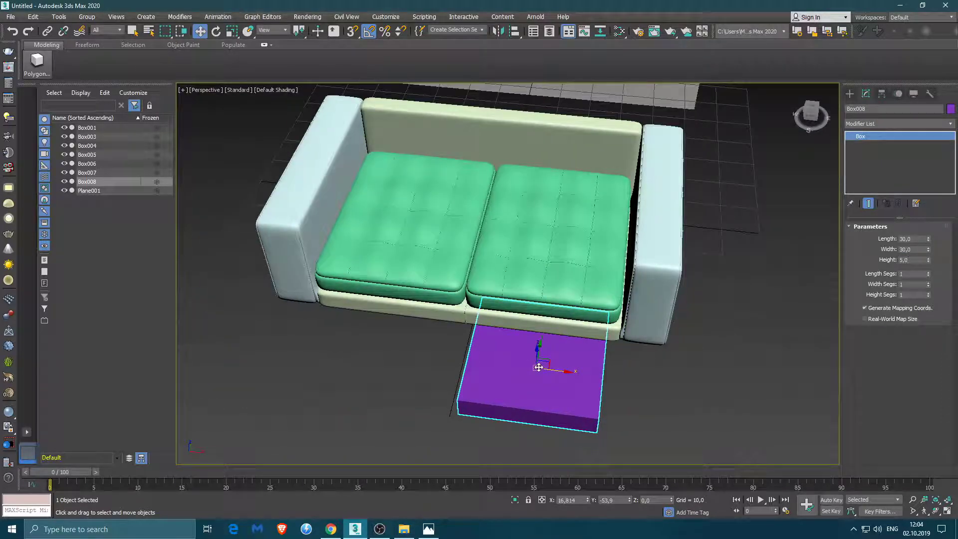
{"action": "type", "text": "40"}
{"action": "key", "text": "Return"}
{"action": "mouse_move", "coordinate": [624, 359]}
{"action": "middle_mouse_down", "text": "alt"}
{"action": "mouse_move", "coordinate": [667, 342]}
{"action": "mouse_move", "coordinate": [644, 349]}
{"action": "middle_mouse_up", "text": "alt"}
- Convert the box to Editable Poly and apply MSmooth subdivision
{"action": "right_click", "coordinate": [868, 169]}
{"action": "left_click", "coordinate": [921, 245]}
{"action": "left_click", "coordinate": [159, 65]}
{"action": "left_click", "coordinate": [129, 136]}
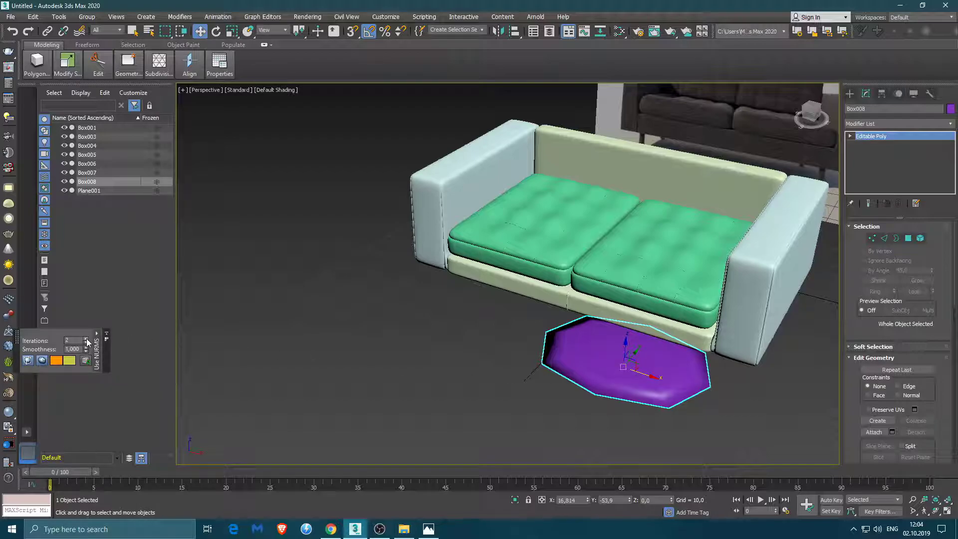
{"action": "left_click_drag", "start_coordinate": [592, 381], "coordinate": [593, 394]}
{"action": "middle_click_drag", "start_coordinate": [594, 394], "coordinate": [679, 399], "text": "alt"}
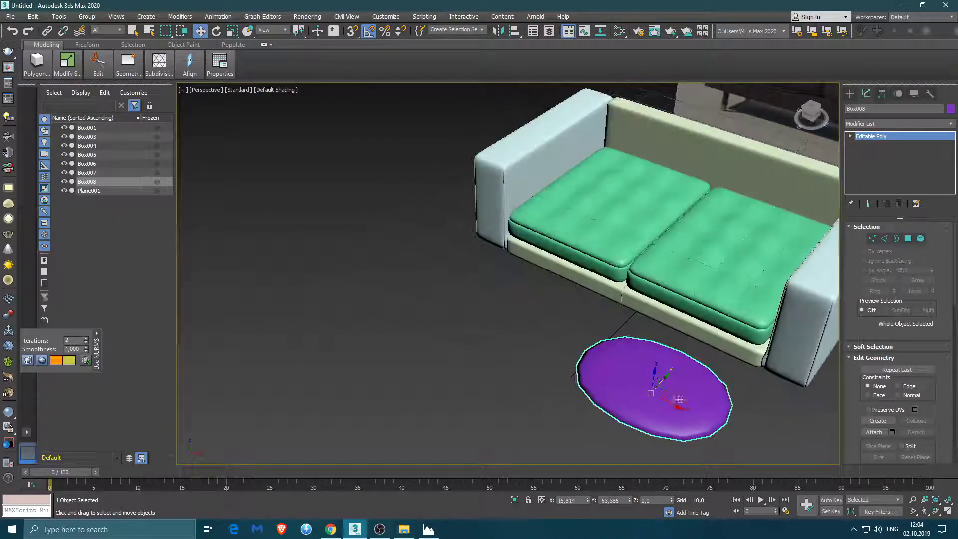
- In Edge mode, Connect the selected edges with 3 new edge segments
{"action": "key", "text": "2"}
{"action": "mouse_move", "coordinate": [650, 395]}
{"action": "middle_mouse_down", "text": "alt"}
{"action": "mouse_move", "coordinate": [669, 341]}
{"action": "mouse_move", "coordinate": [649, 344]}
{"action": "middle_mouse_up", "text": "alt"}
{"action": "left_click", "coordinate": [931, 415]}
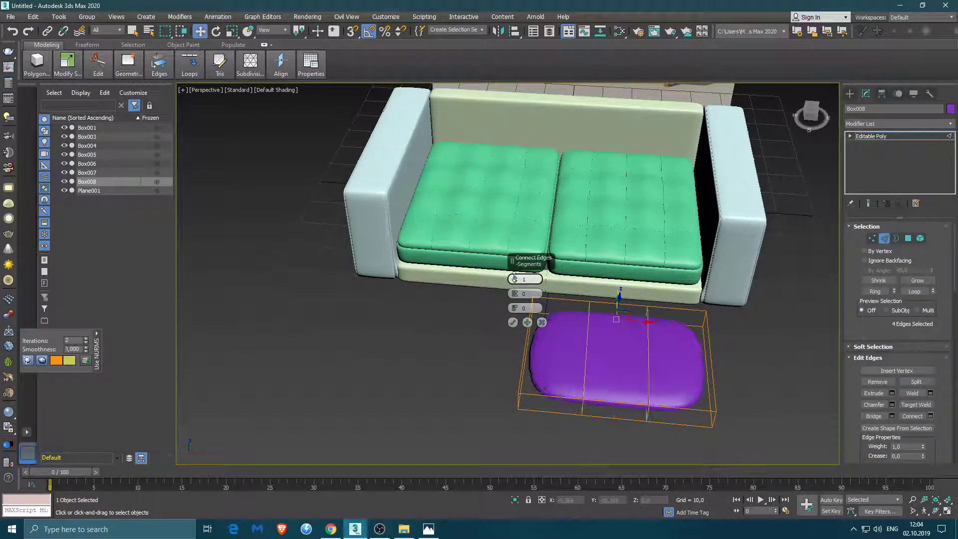
{"action": "left_click_drag", "start_coordinate": [514, 278], "coordinate": [515, 264]}
{"action": "left_click", "coordinate": [512, 321]}
{"action": "middle_click_drag", "start_coordinate": [512, 321], "coordinate": [517, 371], "text": "alt"}
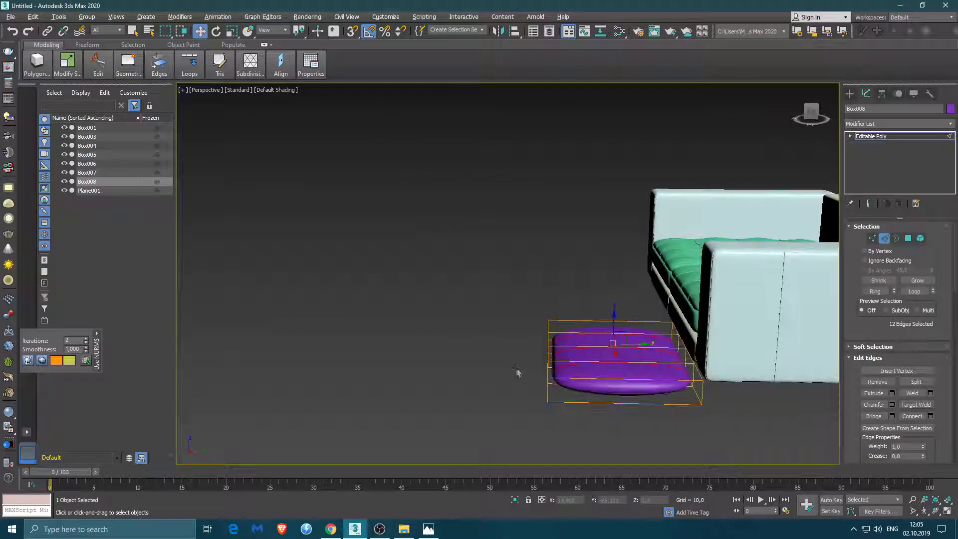
- Connect a second set of edges to add edge rings, then show four viewports
{"action": "middle_click_drag", "start_coordinate": [616, 356], "coordinate": [619, 394], "text": "alt"}
{"action": "left_click", "coordinate": [930, 415]}
{"action": "mouse_move", "coordinate": [528, 359]}
{"action": "middle_mouse_down", "text": "alt"}
{"action": "mouse_move", "coordinate": [544, 342]}
{"action": "mouse_move", "coordinate": [669, 307]}
{"action": "mouse_move", "coordinate": [549, 319]}
{"action": "middle_mouse_up", "text": "alt"}
{"action": "left_click", "coordinate": [512, 321]}
{"action": "middle_click_drag", "start_coordinate": [605, 354], "coordinate": [716, 367], "text": "alt"}
{"action": "key", "text": "1"}
{"action": "key", "text": "alt+w"}
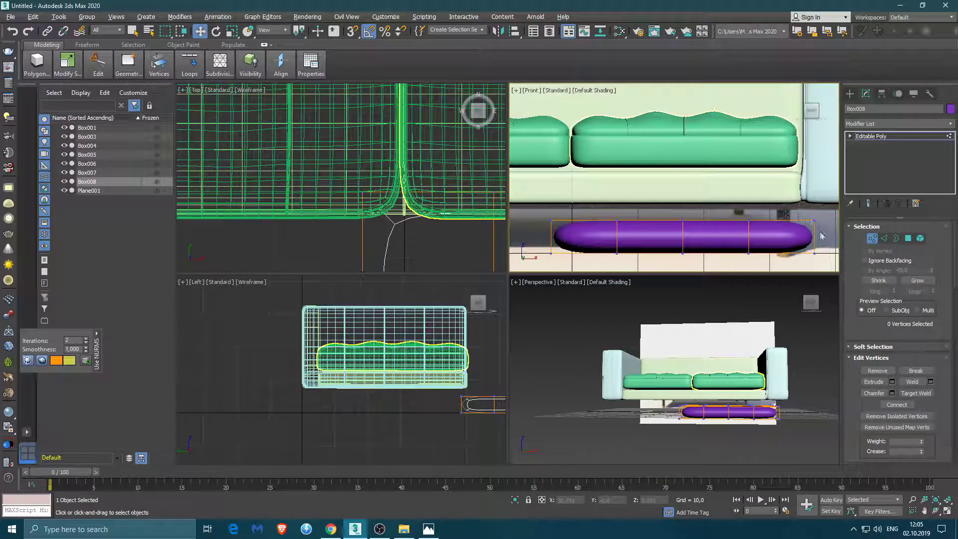
- Connect the selected edges with a slide offset, then undo it
{"action": "key", "text": "2"}
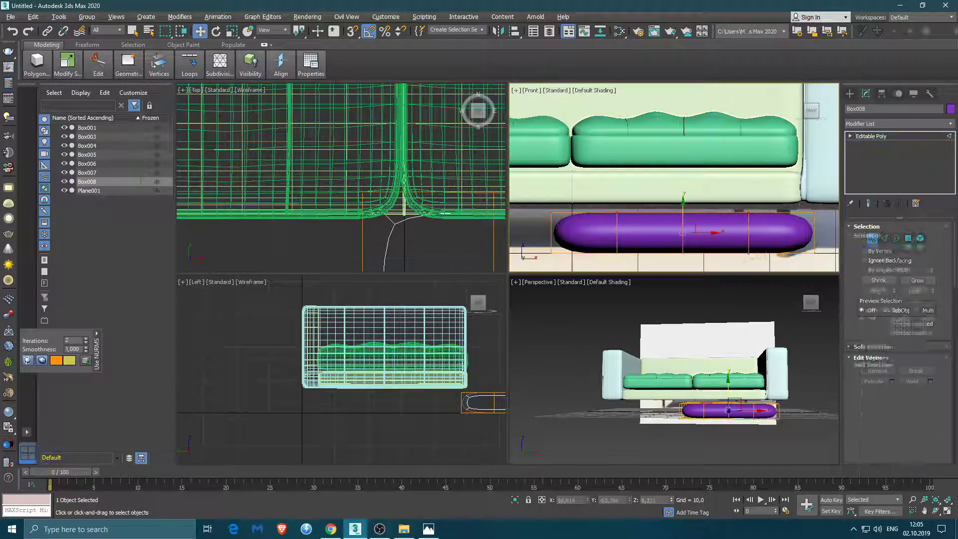
{"action": "key", "text": "ctrl+shift+e"}
{"action": "left_click_drag", "start_coordinate": [683, 212], "coordinate": [680, 305]}
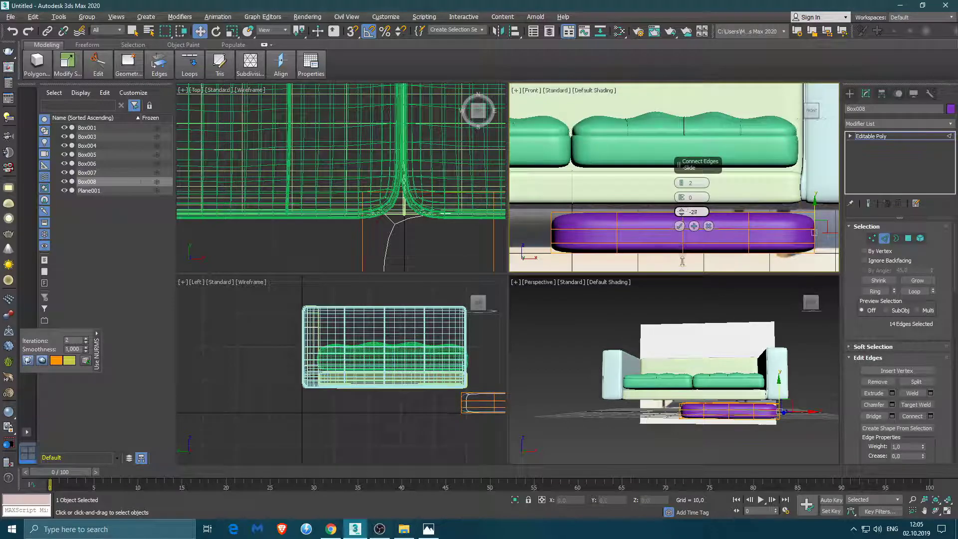
{"action": "left_click", "coordinate": [679, 226]}
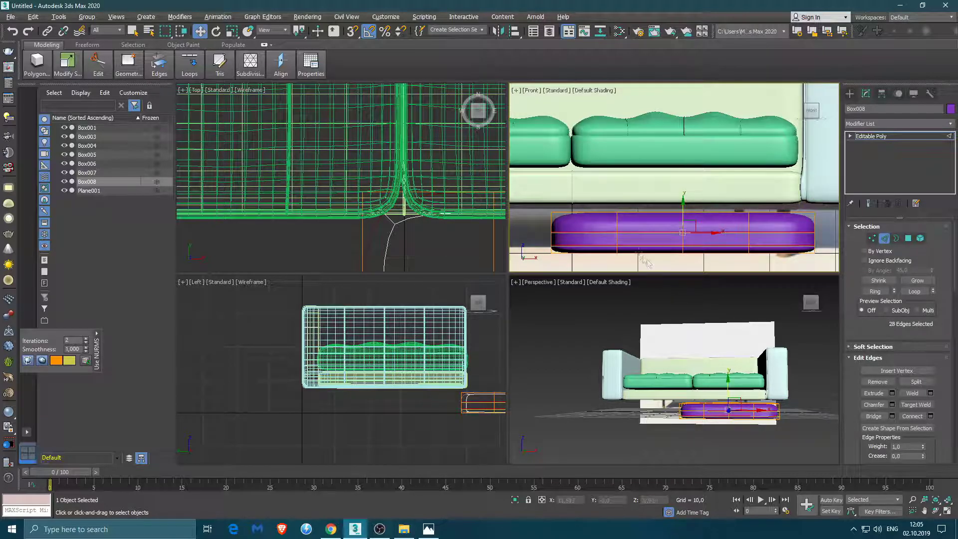
{"action": "key", "text": "ctrl+z"}
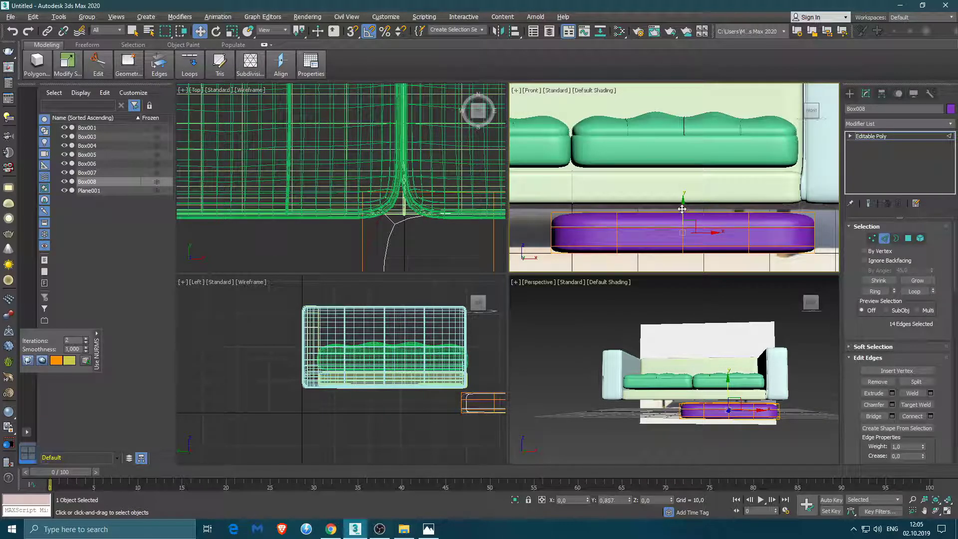
- Extrude the selected edges with zero width and -0,5 height to sink them into the cushion
{"action": "scroll", "coordinate": [728, 410], "scroll_direction": "up", "scroll_amount": 5}
{"action": "left_click", "coordinate": [892, 392]}
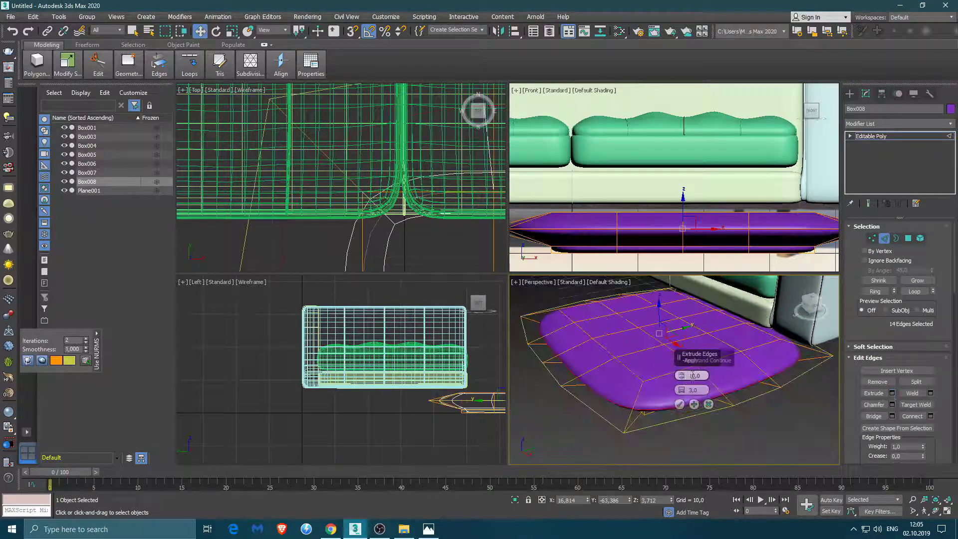
{"action": "middle_click_drag", "start_coordinate": [663, 349], "coordinate": [684, 394], "text": "alt"}
{"action": "left_click_drag", "start_coordinate": [683, 392], "coordinate": [684, 399]}
{"action": "right_click", "coordinate": [678, 395]}
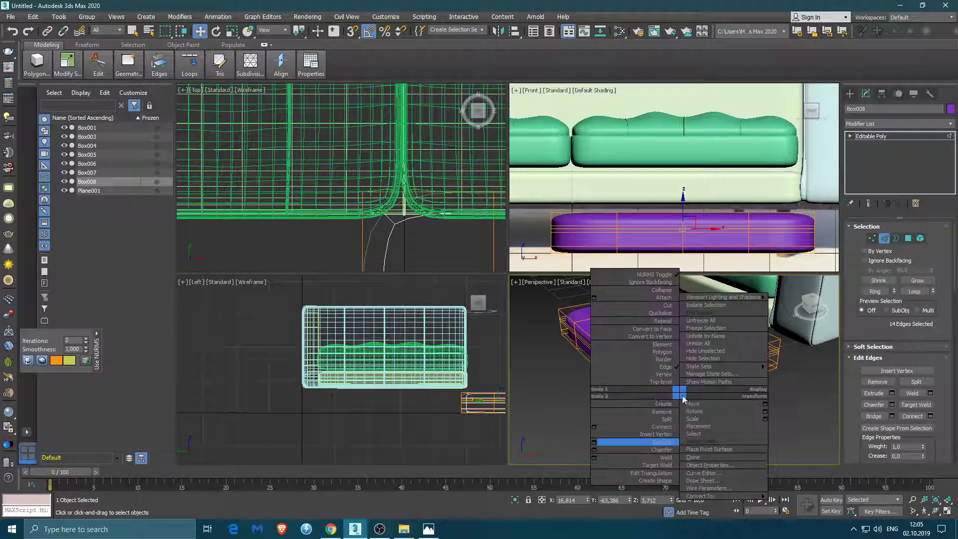
{"action": "right_click", "coordinate": [681, 390]}
{"action": "scroll", "coordinate": [689, 389], "scroll_direction": "up", "scroll_amount": 5}
{"action": "left_click_drag", "start_coordinate": [681, 375], "coordinate": [681, 388]}
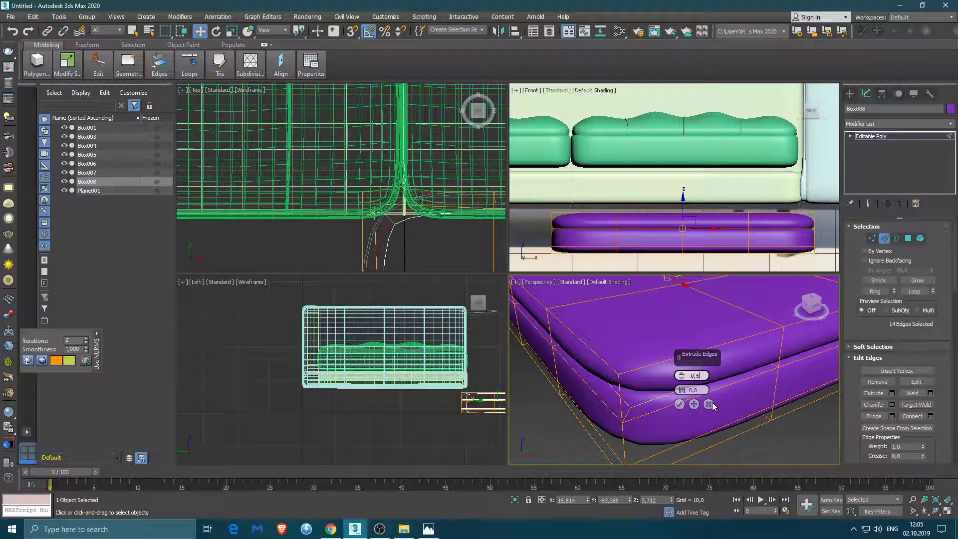
{"action": "type", "text": "-0,5"}
{"action": "mouse_move", "coordinate": [711, 402]}
{"action": "middle_mouse_down", "text": "alt"}
{"action": "mouse_move", "coordinate": [698, 379]}
{"action": "mouse_move", "coordinate": [614, 403]}
{"action": "middle_mouse_up", "text": "alt"}
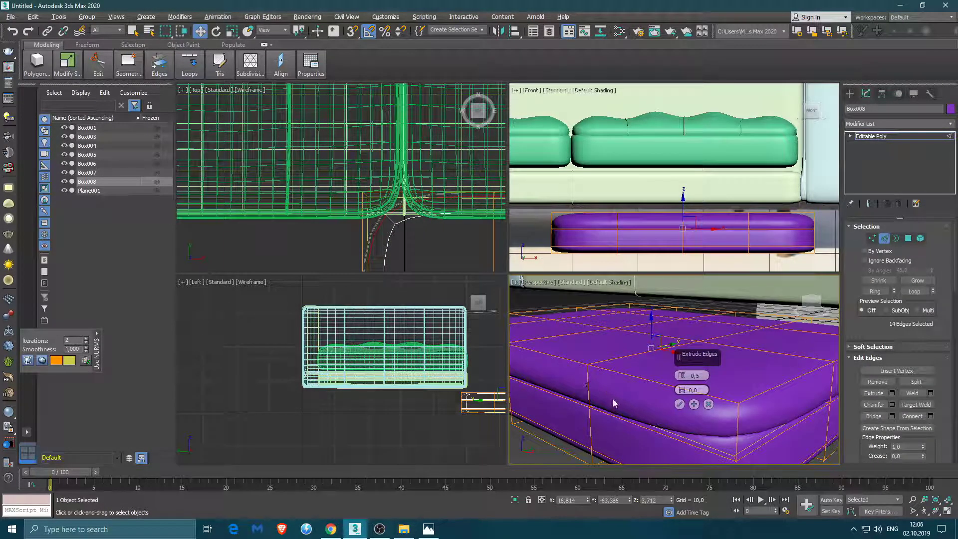
{"action": "mouse_move", "coordinate": [654, 331]}
{"action": "middle_mouse_down", "text": "alt"}
{"action": "mouse_move", "coordinate": [676, 387]}
{"action": "mouse_move", "coordinate": [691, 360]}
{"action": "mouse_move", "coordinate": [690, 397]}
{"action": "middle_mouse_up", "text": "alt"}
{"action": "left_click", "coordinate": [679, 404]}
- Connect two more edge sets to divide the cushion top into a finer grid
{"action": "key", "text": "1"}
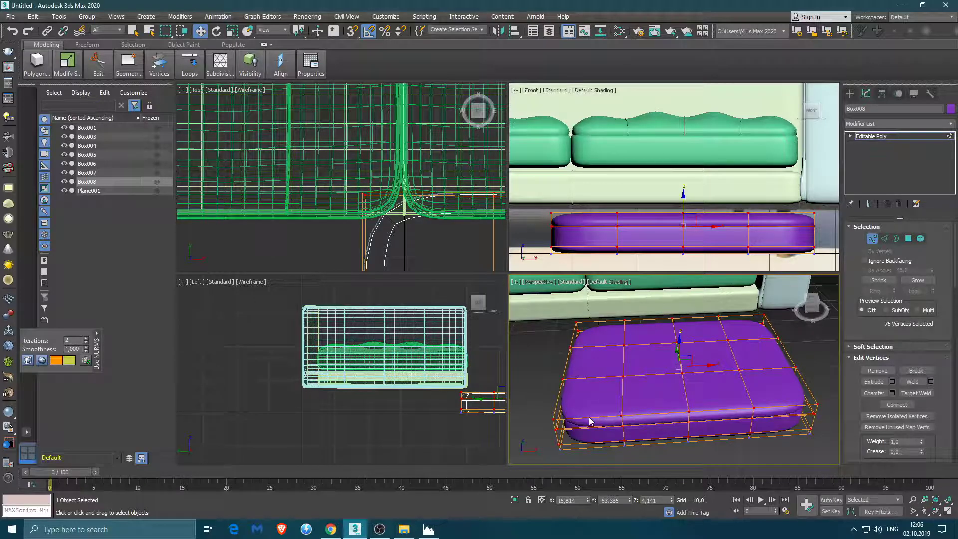
{"action": "key", "text": "2"}
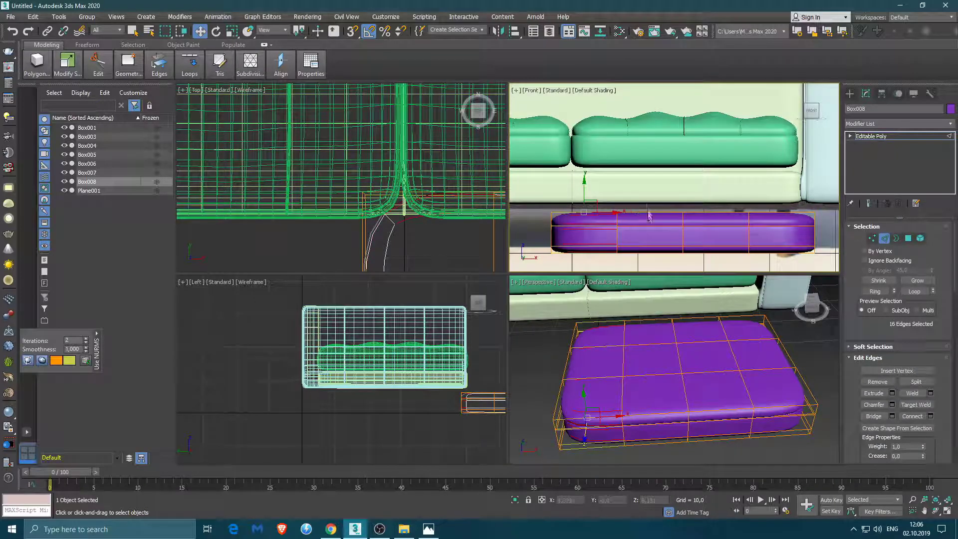
{"action": "left_click", "coordinate": [929, 415]}
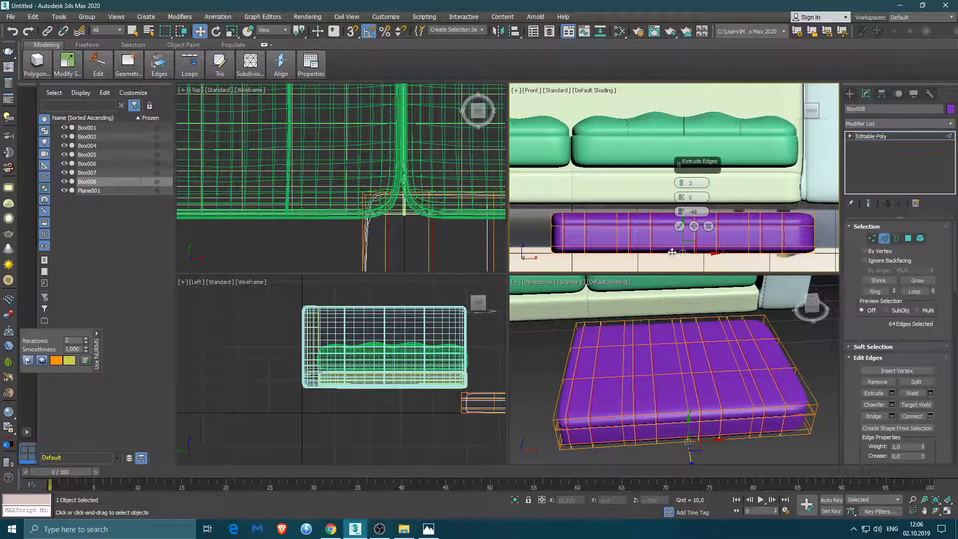
{"action": "left_click", "coordinate": [687, 226]}
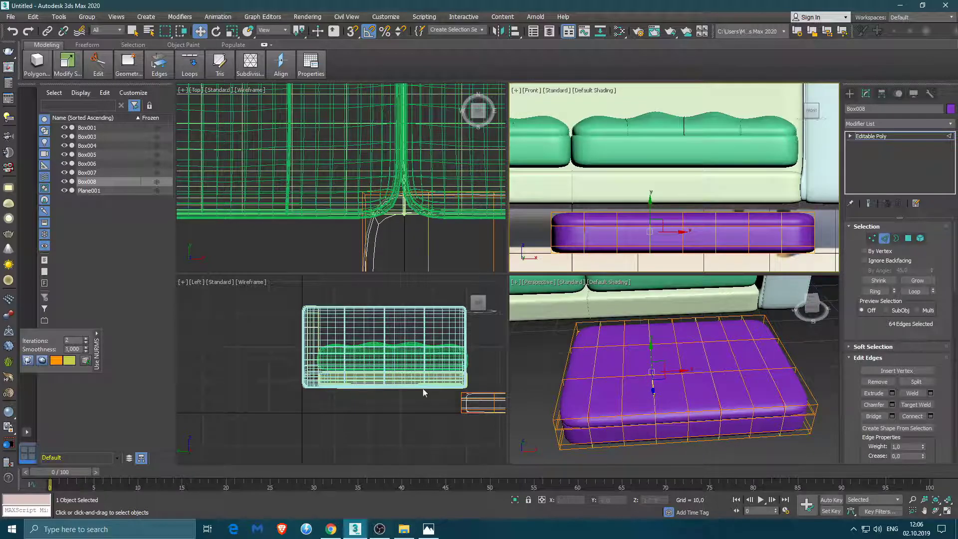
{"action": "middle_click_drag", "start_coordinate": [423, 393], "coordinate": [339, 364]}
{"action": "left_click", "coordinate": [913, 416]}
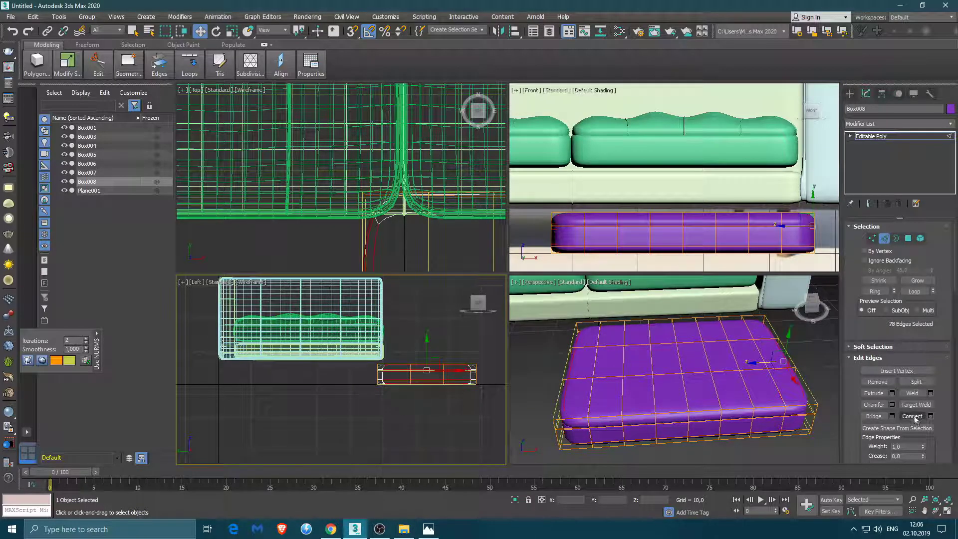
{"action": "left_click", "coordinate": [930, 416]}
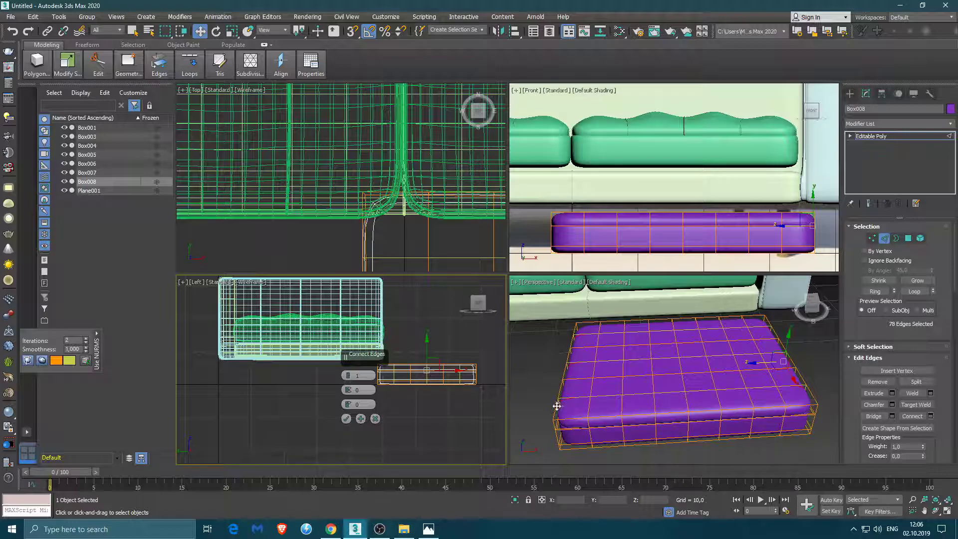
{"action": "left_click", "coordinate": [346, 418]}
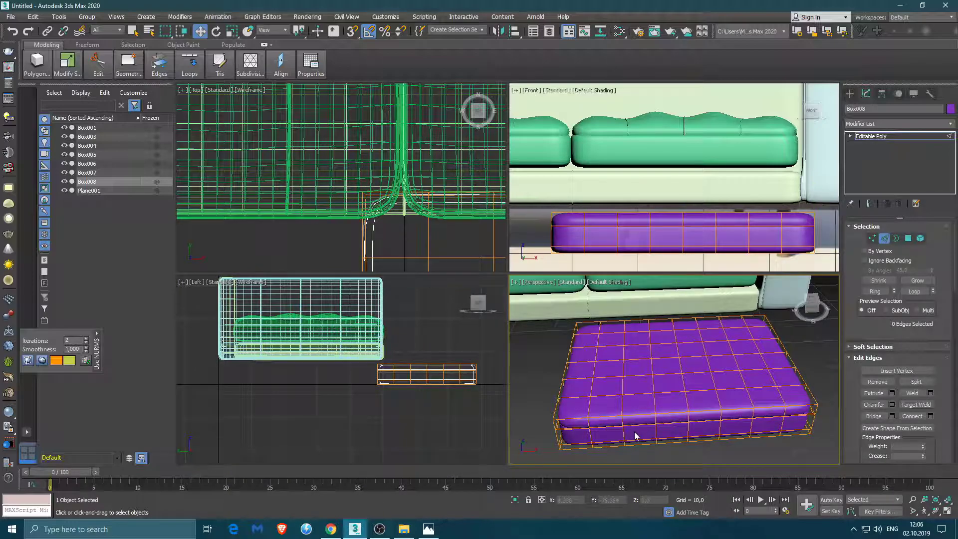
- In Vertex mode, pick vertices on the cushion top for tufting
{"action": "key", "text": "1"}
{"action": "left_click", "coordinate": [663, 417]}
{"action": "left_click", "coordinate": [625, 338]}
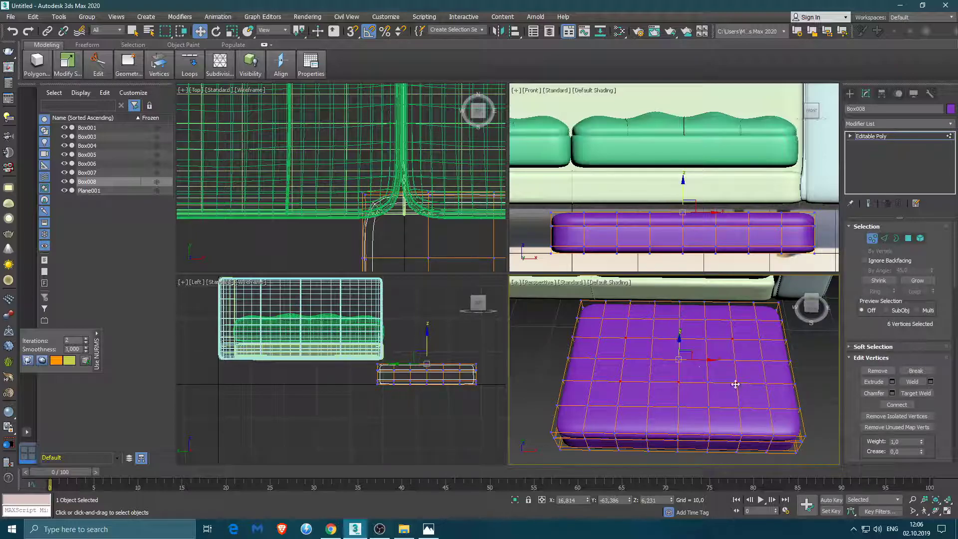
- Lower the selected vertices on Z to dip the purple cushion's top
{"action": "left_click_drag", "start_coordinate": [678, 346], "coordinate": [679, 354]}
{"action": "middle_click_drag", "start_coordinate": [674, 409], "coordinate": [648, 379], "text": "alt"}
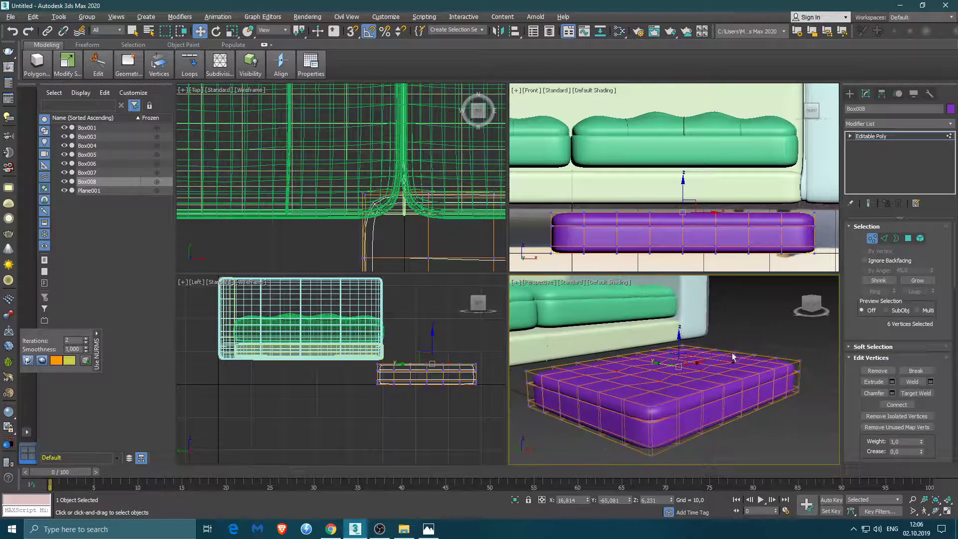
{"action": "scroll", "coordinate": [402, 374], "scroll_direction": "up", "scroll_amount": 5}
{"action": "left_click_drag", "start_coordinate": [671, 338], "coordinate": [671, 344]}
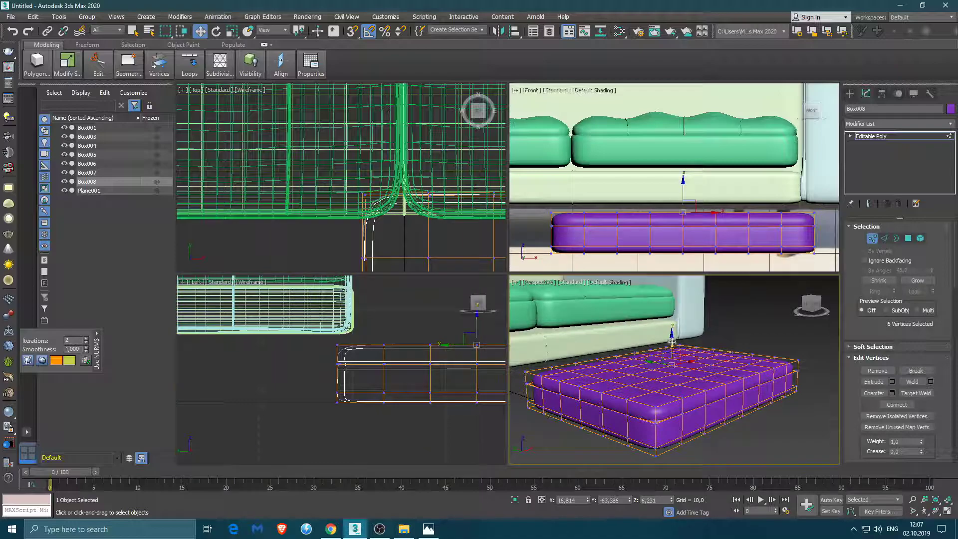
{"action": "middle_click_drag", "start_coordinate": [672, 345], "coordinate": [594, 350], "text": "alt"}
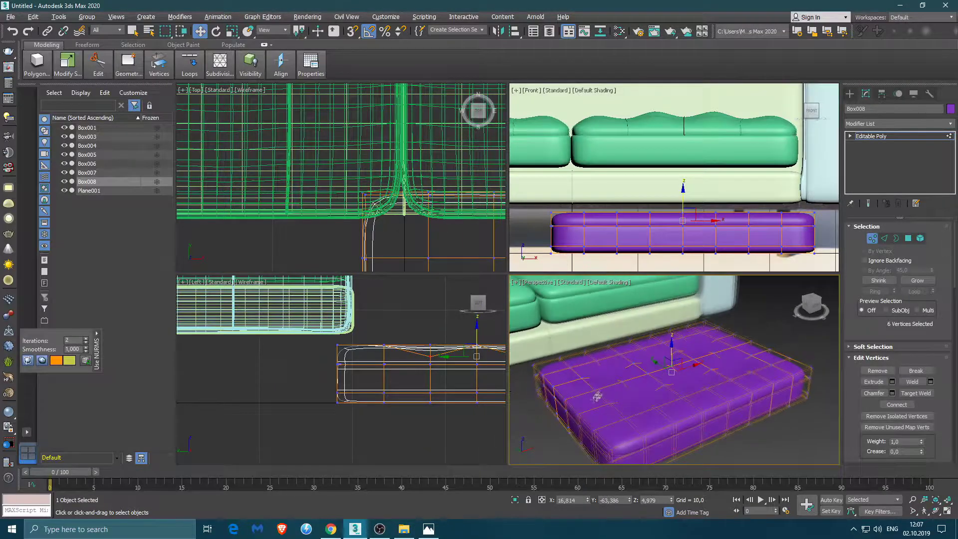
- Select a row of cushion vertices and raise them into peaks
{"action": "left_click", "coordinate": [587, 341]}
{"action": "left_click", "coordinate": [650, 413], "text": "ctrl"}
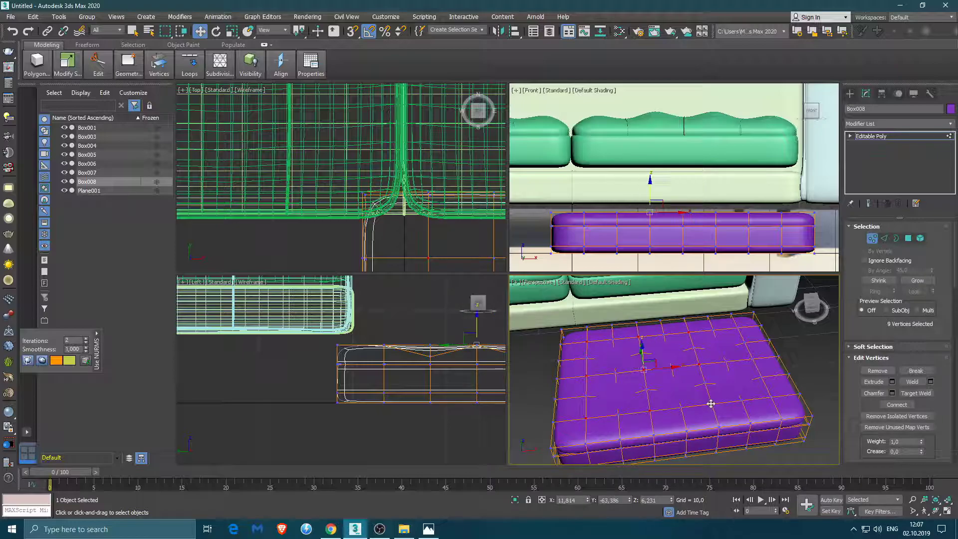
{"action": "left_click", "coordinate": [737, 338], "text": "ctrl"}
{"action": "middle_click_drag", "start_coordinate": [736, 339], "coordinate": [698, 344], "text": "alt"}
{"action": "left_click_drag", "start_coordinate": [673, 352], "coordinate": [673, 314]}
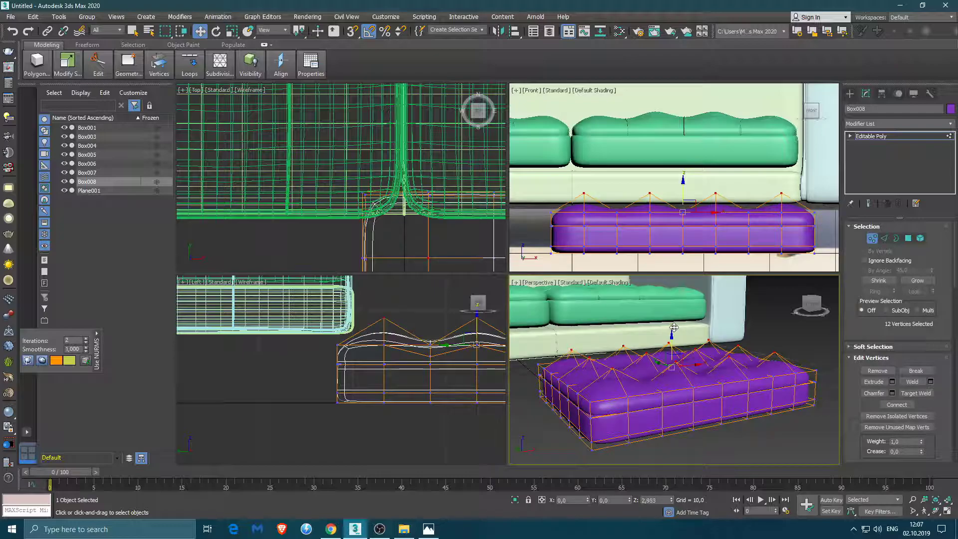
- In Edge mode, select an edge loop on the cushion and lower it
{"action": "left_click", "coordinate": [370, 370]}
{"action": "key", "text": "2"}
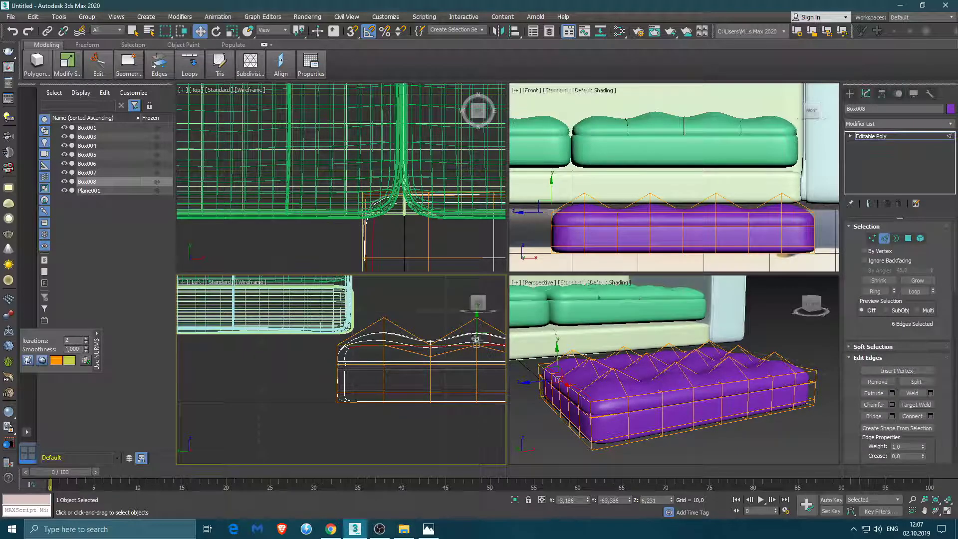
{"action": "mouse_move", "coordinate": [649, 369]}
{"action": "middle_mouse_down", "text": "alt"}
{"action": "mouse_move", "coordinate": [626, 379]}
{"action": "mouse_move", "coordinate": [611, 291]}
{"action": "mouse_move", "coordinate": [627, 319]}
{"action": "middle_mouse_up", "text": "alt"}
{"action": "scroll", "coordinate": [625, 399], "scroll_direction": "up", "scroll_amount": 3}
{"action": "double_click", "coordinate": [625, 407]}
{"action": "left_click_drag", "start_coordinate": [628, 299], "coordinate": [628, 307]}
{"action": "mouse_move", "coordinate": [628, 307]}
{"action": "middle_mouse_down", "text": "alt"}
{"action": "mouse_move", "coordinate": [665, 353]}
{"action": "mouse_move", "coordinate": [584, 355]}
{"action": "mouse_move", "coordinate": [586, 407]}
{"action": "mouse_move", "coordinate": [614, 327]}
{"action": "mouse_move", "coordinate": [594, 394]}
{"action": "mouse_move", "coordinate": [573, 335]}
{"action": "mouse_move", "coordinate": [596, 402]}
{"action": "middle_mouse_up", "text": "alt"}
- Clear the edge selection and pick another edge loop around the cushion
{"action": "left_click", "coordinate": [629, 355]}
{"action": "double_click", "coordinate": [592, 403]}
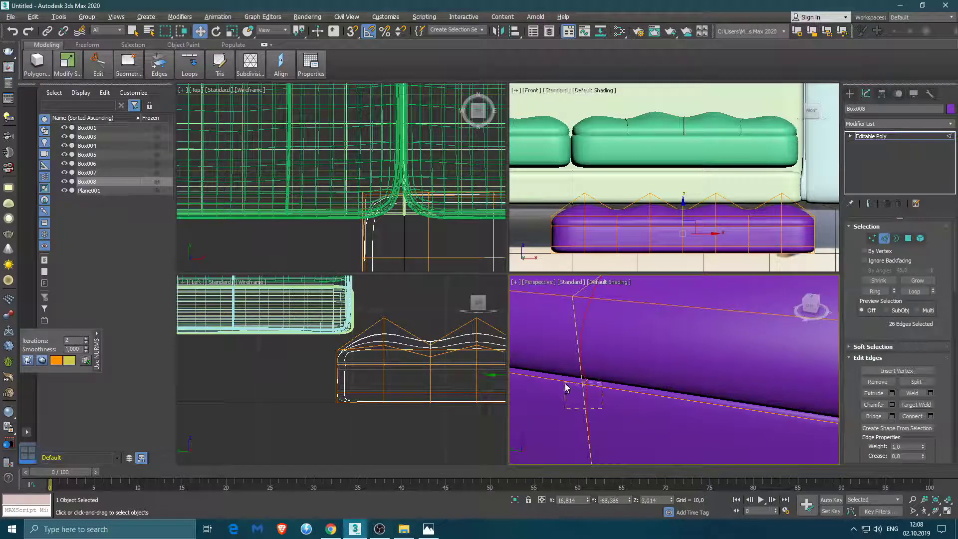
{"action": "middle_click_drag", "start_coordinate": [588, 358], "coordinate": [573, 358], "text": "alt"}
{"action": "middle_click_drag", "start_coordinate": [579, 394], "coordinate": [576, 424], "text": "alt"}
- Select several edge loops across the cushion top and frame them with Z
{"action": "left_click", "coordinate": [576, 424], "text": "ctrl"}
{"action": "scroll", "coordinate": [600, 414], "scroll_direction": "down", "scroll_amount": 3}
{"action": "scroll", "coordinate": [599, 414], "scroll_direction": "down", "scroll_amount": 2}
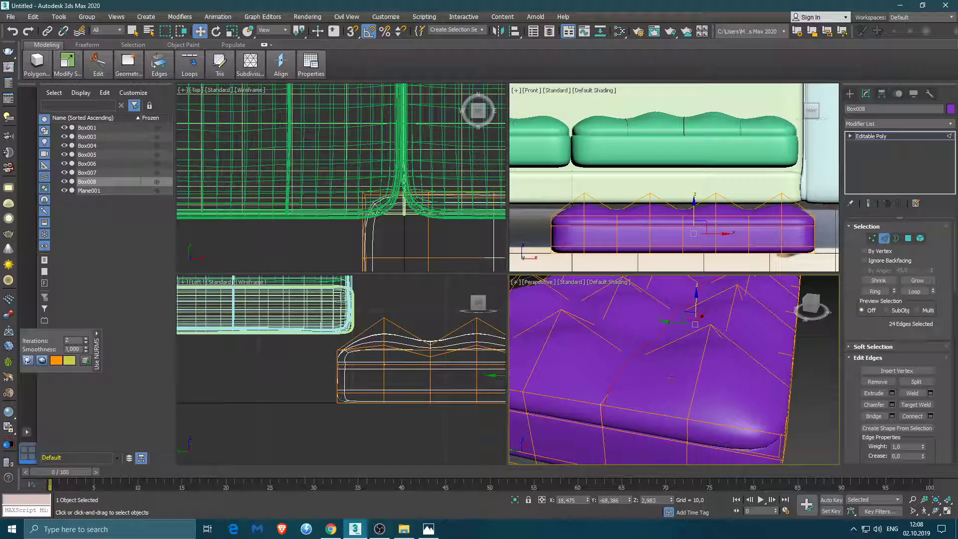
{"action": "scroll", "coordinate": [600, 414], "scroll_direction": "down", "scroll_amount": 3}
{"action": "scroll", "coordinate": [599, 414], "scroll_direction": "down", "scroll_amount": 3}
{"action": "left_click", "coordinate": [637, 371]}
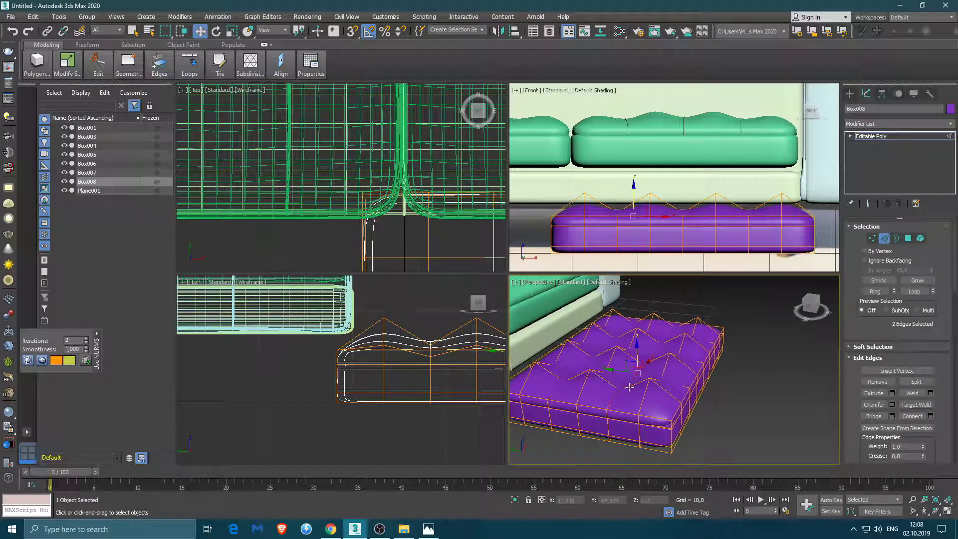
{"action": "double_click", "coordinate": [618, 222]}
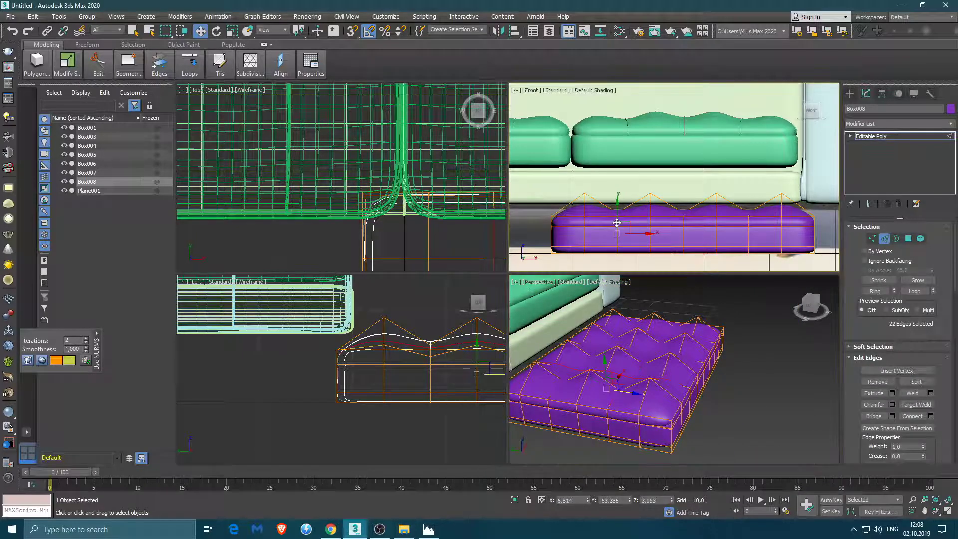
{"action": "double_click", "coordinate": [682, 223]}
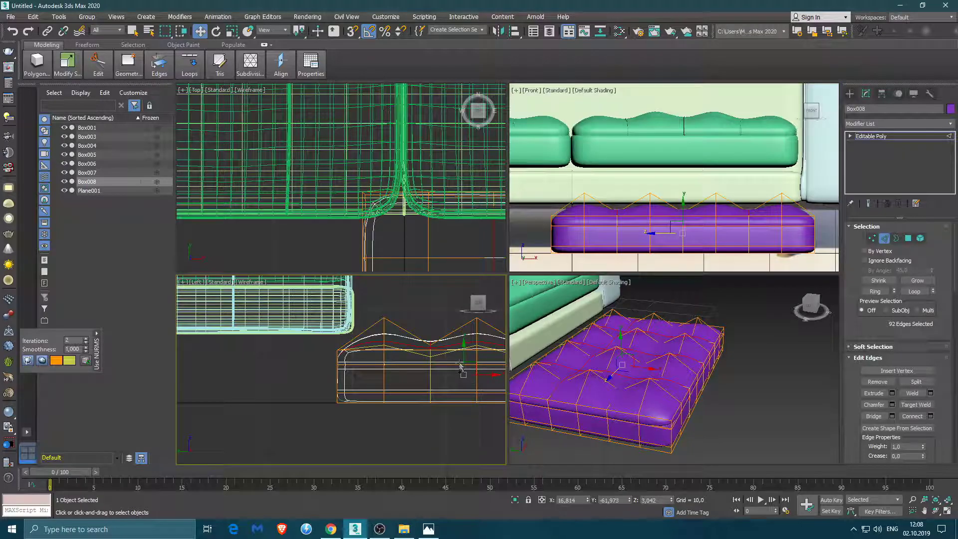
{"action": "scroll", "coordinate": [369, 346], "scroll_direction": "up", "scroll_amount": 3}
{"action": "double_click", "coordinate": [421, 351], "text": "ctrl"}
{"action": "key", "text": "z"}
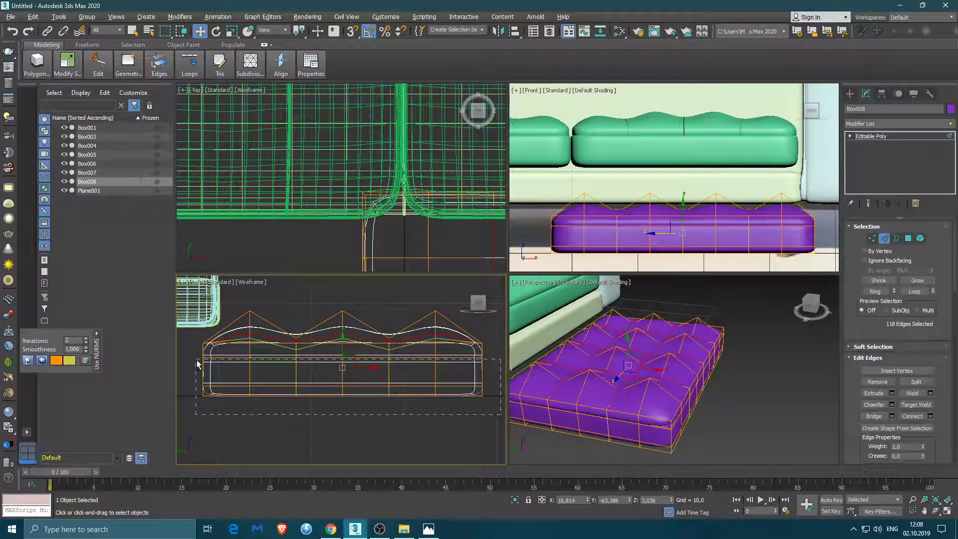
- Remove a stray side edge from the edge-loop selection
{"action": "scroll", "coordinate": [396, 364], "scroll_direction": "up", "scroll_amount": 3}
{"action": "scroll", "coordinate": [374, 376], "scroll_direction": "up", "scroll_amount": 2}
{"action": "scroll", "coordinate": [352, 387], "scroll_direction": "up", "scroll_amount": 2}
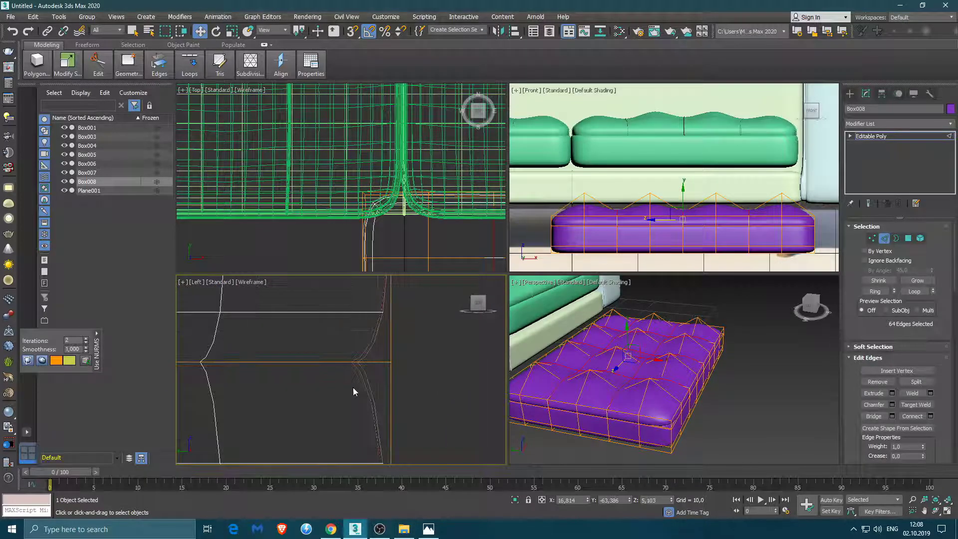
{"action": "scroll", "coordinate": [400, 359], "scroll_direction": "up", "scroll_amount": 2}
{"action": "scroll", "coordinate": [394, 389], "scroll_direction": "up", "scroll_amount": 2}
{"action": "scroll", "coordinate": [392, 404], "scroll_direction": "up", "scroll_amount": 2}
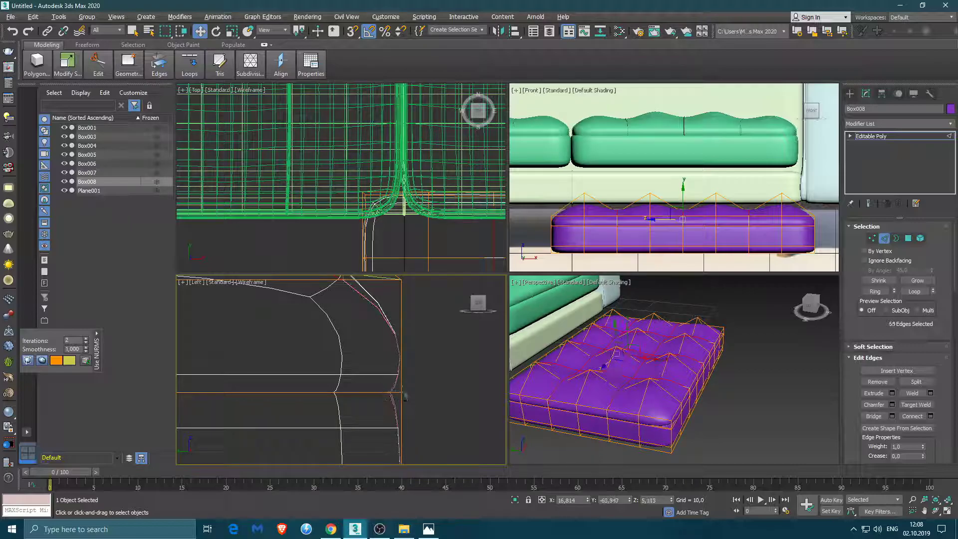
{"action": "scroll", "coordinate": [630, 415], "scroll_direction": "up", "scroll_amount": 5}
{"action": "scroll", "coordinate": [603, 359], "scroll_direction": "up", "scroll_amount": 3}
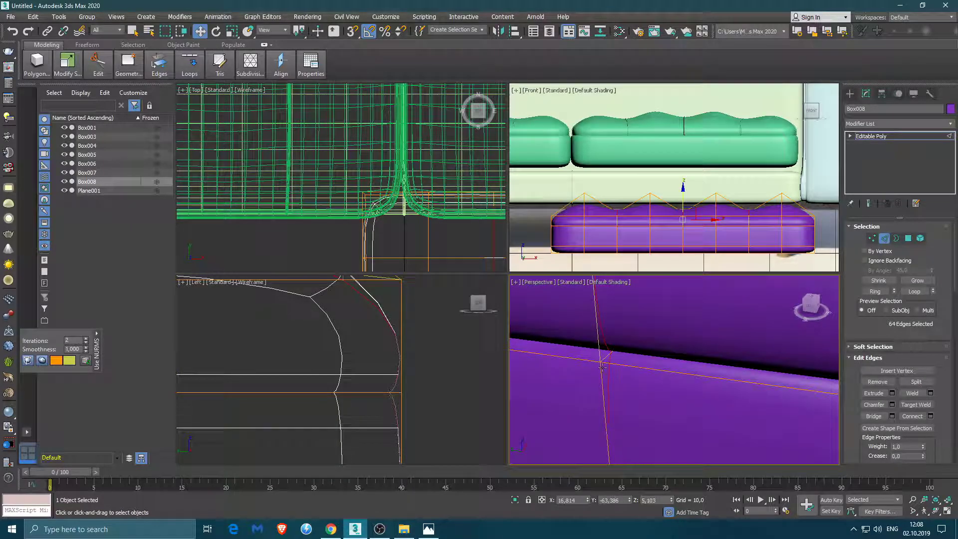
{"action": "scroll", "coordinate": [605, 357], "scroll_direction": "down", "scroll_amount": 4}
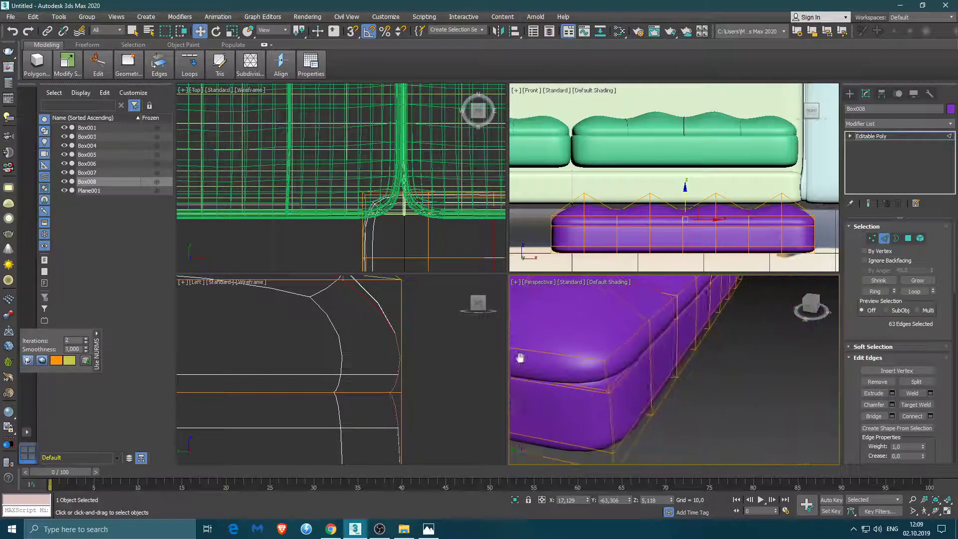
{"action": "scroll", "coordinate": [628, 384], "scroll_direction": "up", "scroll_amount": 3}
{"action": "scroll", "coordinate": [638, 395], "scroll_direction": "up", "scroll_amount": 2}
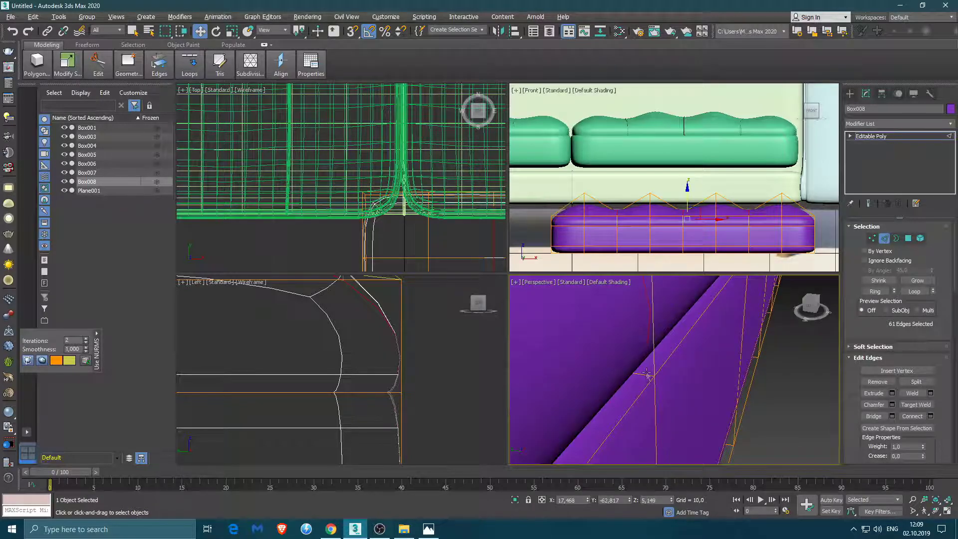
{"action": "left_click", "coordinate": [642, 373], "text": "alt"}
{"action": "scroll", "coordinate": [698, 340], "scroll_direction": "down", "scroll_amount": 2}
{"action": "scroll", "coordinate": [693, 338], "scroll_direction": "down", "scroll_amount": 2}
{"action": "scroll", "coordinate": [688, 336], "scroll_direction": "down", "scroll_amount": 1}
- Deselect four more unwanted side edges along the cushion's edge
{"action": "left_click", "coordinate": [684, 335], "text": "alt"}
{"action": "scroll", "coordinate": [690, 325], "scroll_direction": "up", "scroll_amount": 3}
{"action": "scroll", "coordinate": [690, 325], "scroll_direction": "up", "scroll_amount": 2}
{"action": "left_click", "coordinate": [632, 352], "text": "alt"}
{"action": "left_click", "coordinate": [697, 338], "text": "alt"}
{"action": "scroll", "coordinate": [698, 340], "scroll_direction": "down", "scroll_amount": 3}
{"action": "middle_click_drag", "start_coordinate": [698, 339], "coordinate": [768, 314]}
{"action": "scroll", "coordinate": [748, 334], "scroll_direction": "up", "scroll_amount": 2}
{"action": "scroll", "coordinate": [713, 364], "scroll_direction": "up", "scroll_amount": 2}
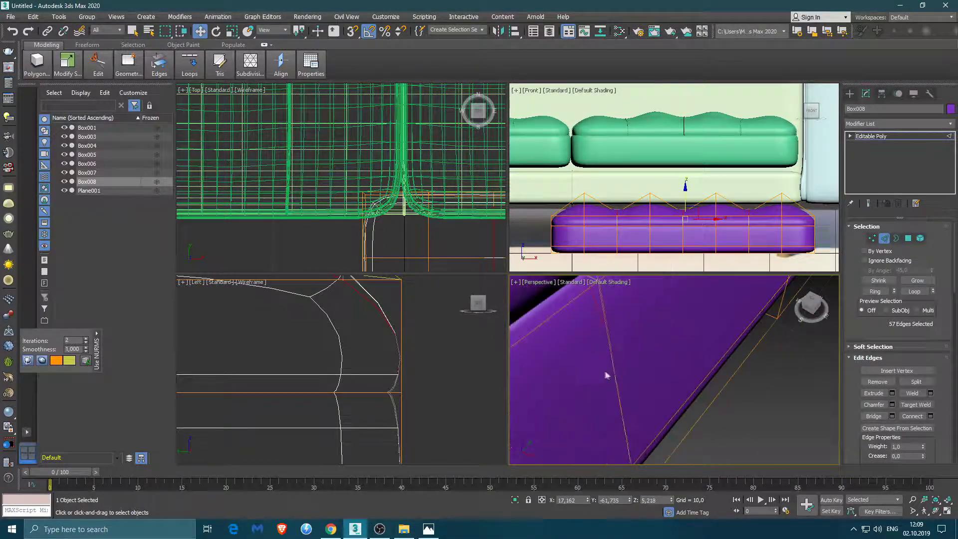
{"action": "scroll", "coordinate": [684, 394], "scroll_direction": "up", "scroll_amount": 2}
{"action": "left_click", "coordinate": [663, 411], "text": "alt"}
{"action": "scroll", "coordinate": [664, 411], "scroll_direction": "down", "scroll_amount": 2}
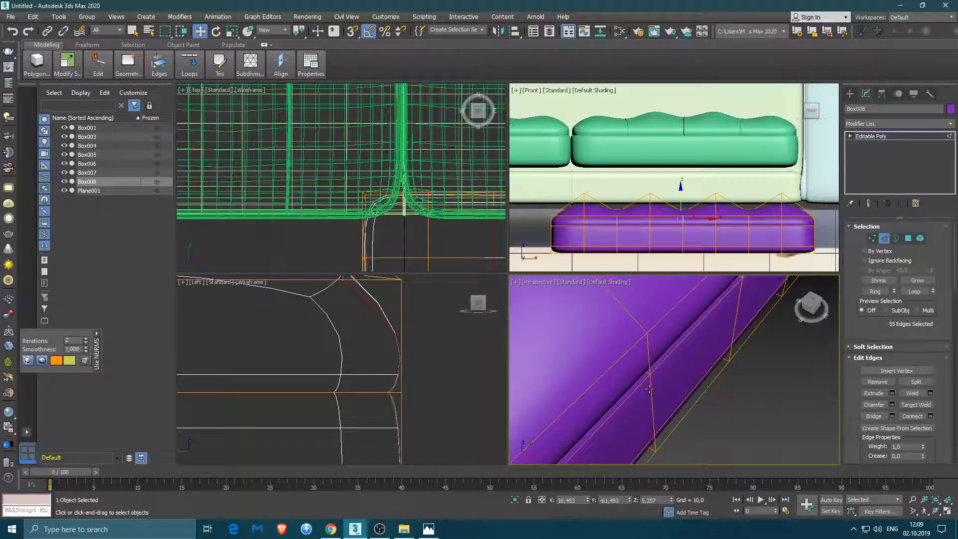
{"action": "scroll", "coordinate": [734, 312], "scroll_direction": "down", "scroll_amount": 2}
- Isolate the purple cushion to hide the other sofa pieces, then drop another side edge
{"action": "mouse_move", "coordinate": [723, 325]}
{"action": "middle_mouse_down", "text": "alt"}
{"action": "mouse_move", "coordinate": [619, 369]}
{"action": "mouse_move", "coordinate": [747, 327]}
{"action": "middle_mouse_up", "text": "alt"}
{"action": "right_click", "coordinate": [666, 351]}
{"action": "left_click", "coordinate": [693, 264]}
{"action": "scroll", "coordinate": [613, 370], "scroll_direction": "up", "scroll_amount": 5}
{"action": "left_click", "coordinate": [660, 356], "text": "alt"}
- Deselect stray side edges and raise the selected edges upward into tufts
{"action": "left_click", "coordinate": [634, 380], "text": "alt"}
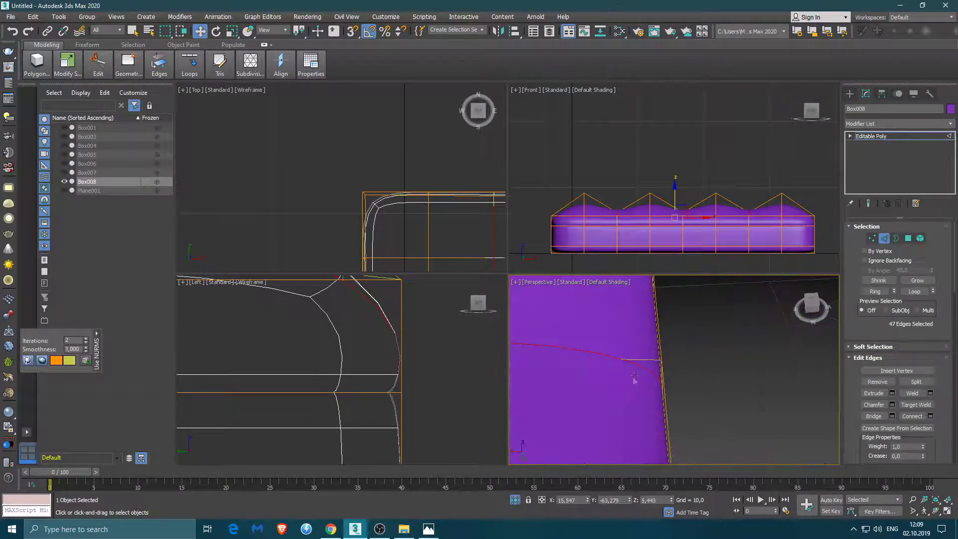
{"action": "mouse_move", "coordinate": [634, 380]}
{"action": "middle_mouse_down", "text": "alt"}
{"action": "mouse_move", "coordinate": [723, 316]}
{"action": "mouse_move", "coordinate": [652, 383]}
{"action": "mouse_move", "coordinate": [888, 313]}
{"action": "middle_mouse_up", "text": "alt"}
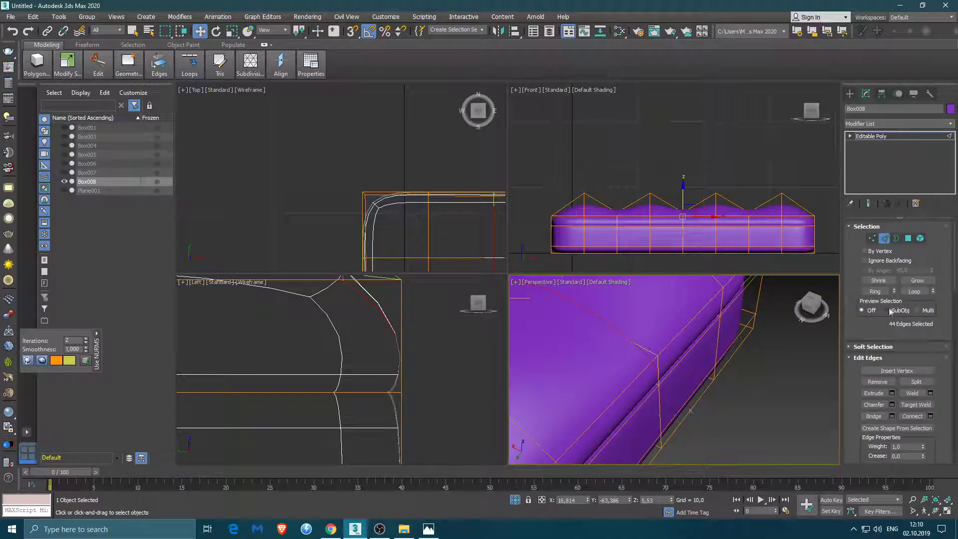
{"action": "scroll", "coordinate": [757, 396], "scroll_direction": "down", "scroll_amount": 5}
{"action": "scroll", "coordinate": [774, 383], "scroll_direction": "down", "scroll_amount": 2}
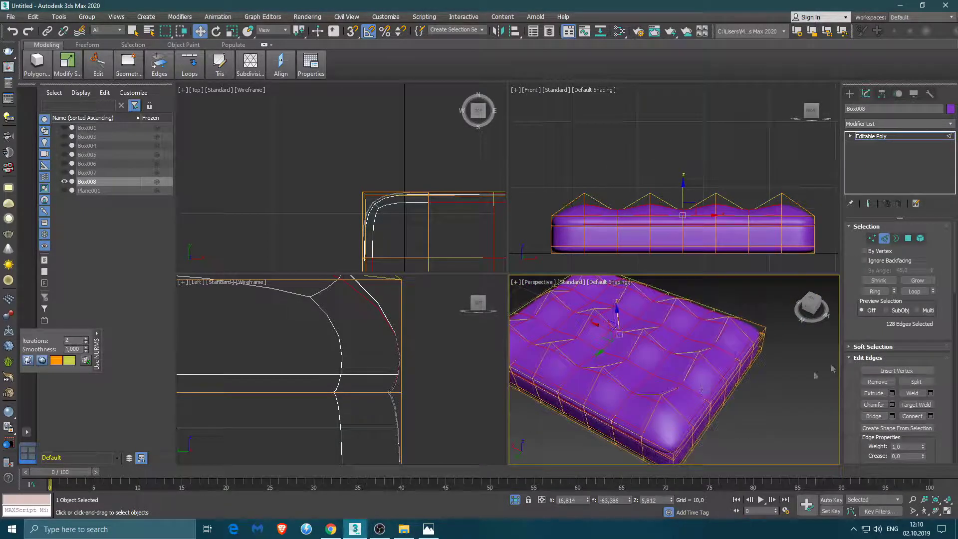
{"action": "middle_click_drag", "start_coordinate": [693, 375], "coordinate": [626, 349], "text": "alt"}
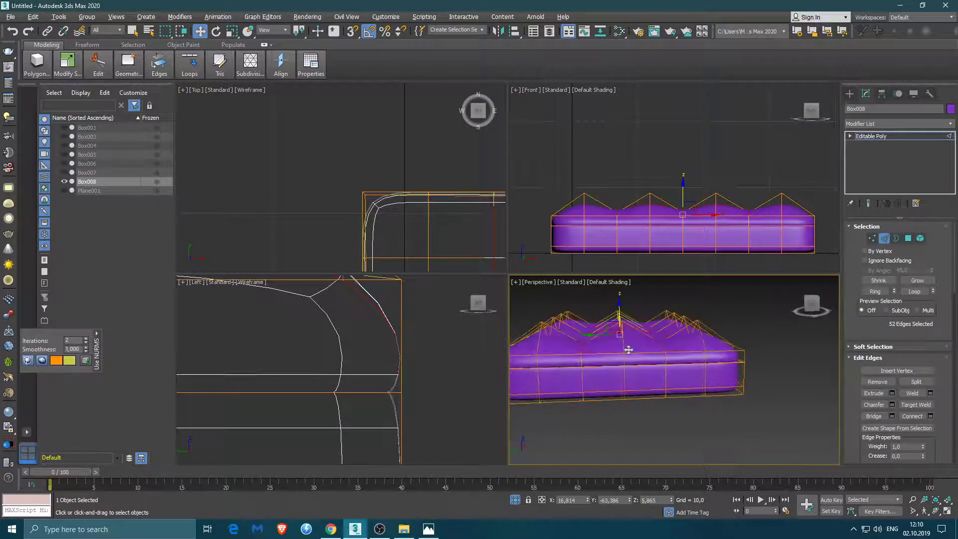
{"action": "left_click_drag", "start_coordinate": [621, 329], "coordinate": [627, 281]}
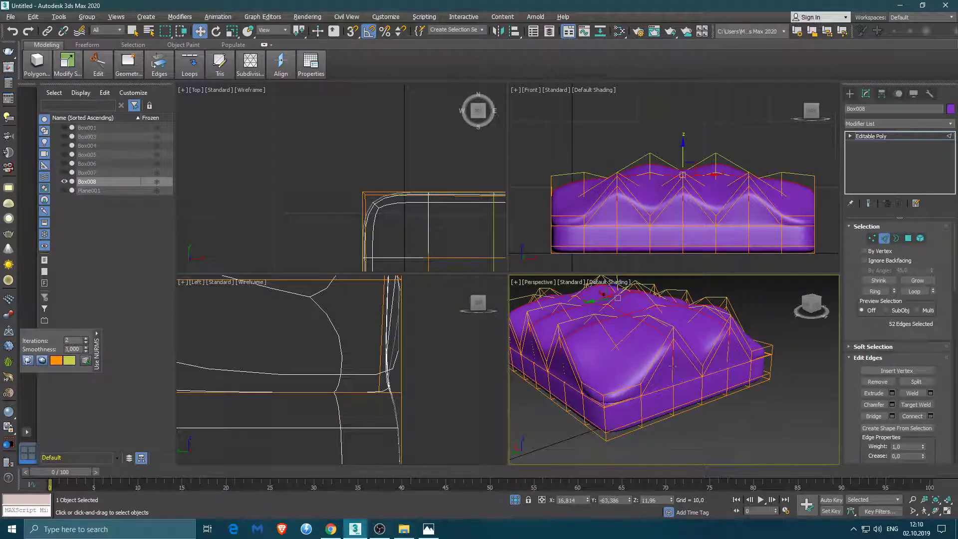
- Add three more edges, lower the selection below the top, then undo the lowering
{"action": "left_click", "coordinate": [727, 358], "text": "ctrl"}
{"action": "middle_click_drag", "start_coordinate": [728, 358], "coordinate": [623, 353], "text": "alt"}
{"action": "left_click", "coordinate": [683, 345], "text": "ctrl"}
{"action": "middle_click_drag", "start_coordinate": [683, 344], "coordinate": [658, 351], "text": "alt"}
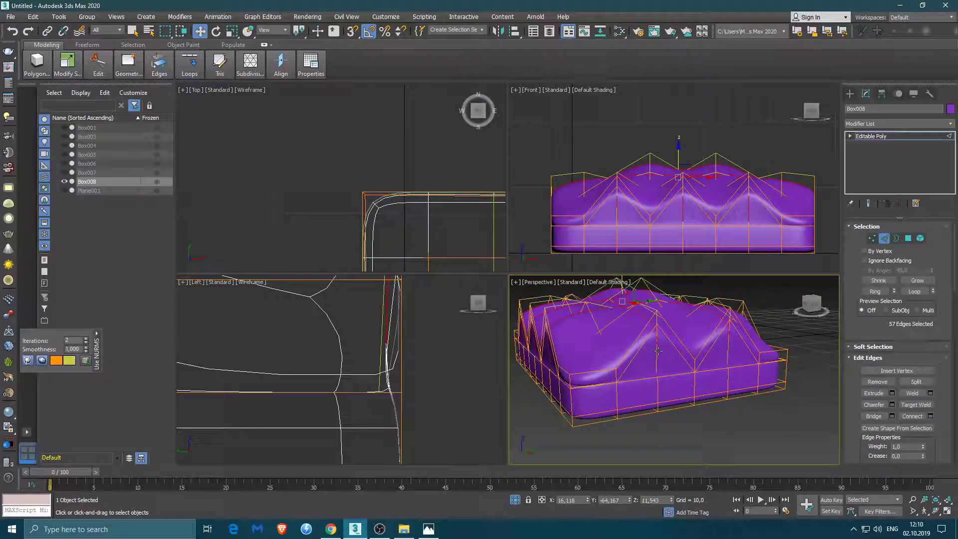
{"action": "left_click", "coordinate": [728, 350], "text": "ctrl"}
{"action": "middle_click_drag", "start_coordinate": [729, 349], "coordinate": [637, 355], "text": "alt"}
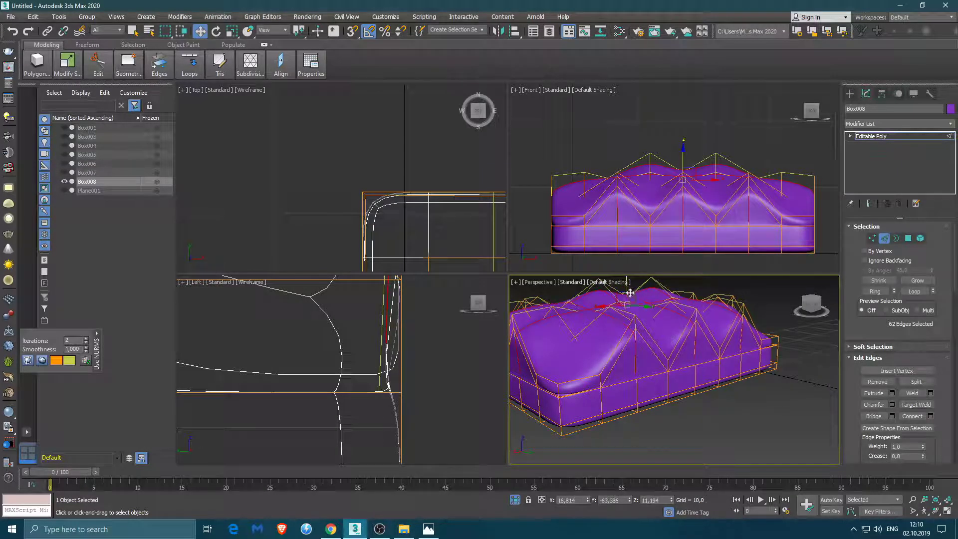
{"action": "middle_click_drag", "start_coordinate": [629, 293], "coordinate": [664, 319], "text": "alt"}
{"action": "left_click_drag", "start_coordinate": [664, 319], "coordinate": [675, 343]}
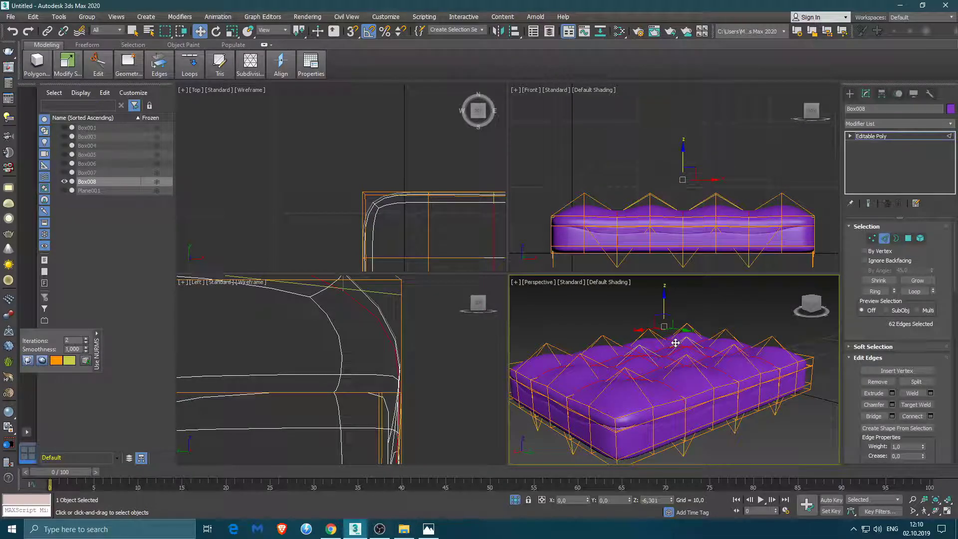
{"action": "key", "text": "ctrl+z"}
{"action": "key", "text": "ctrl+z"}
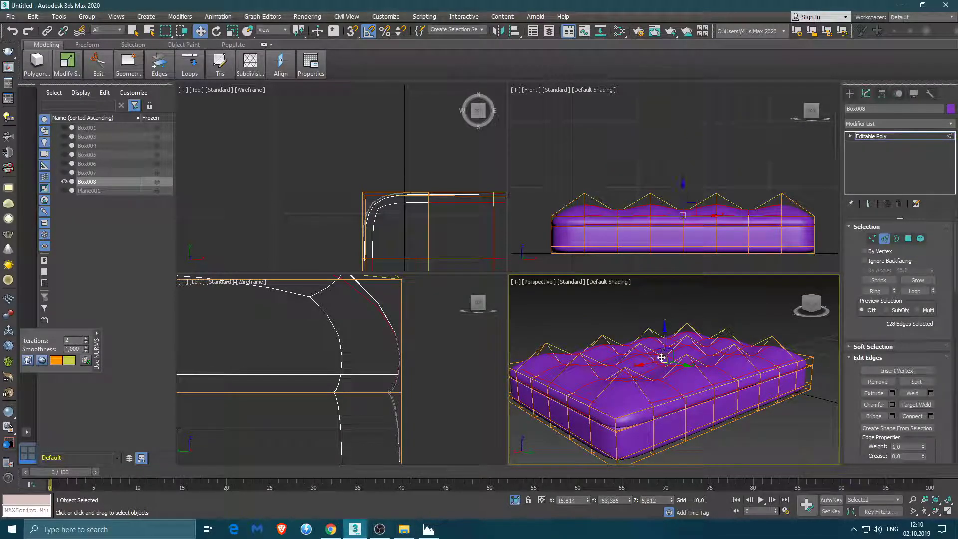
- Add three more seam edges, including the short one, to the selection
{"action": "scroll", "coordinate": [608, 376], "scroll_direction": "up", "scroll_amount": 3}
{"action": "scroll", "coordinate": [628, 389], "scroll_direction": "up", "scroll_amount": 2}
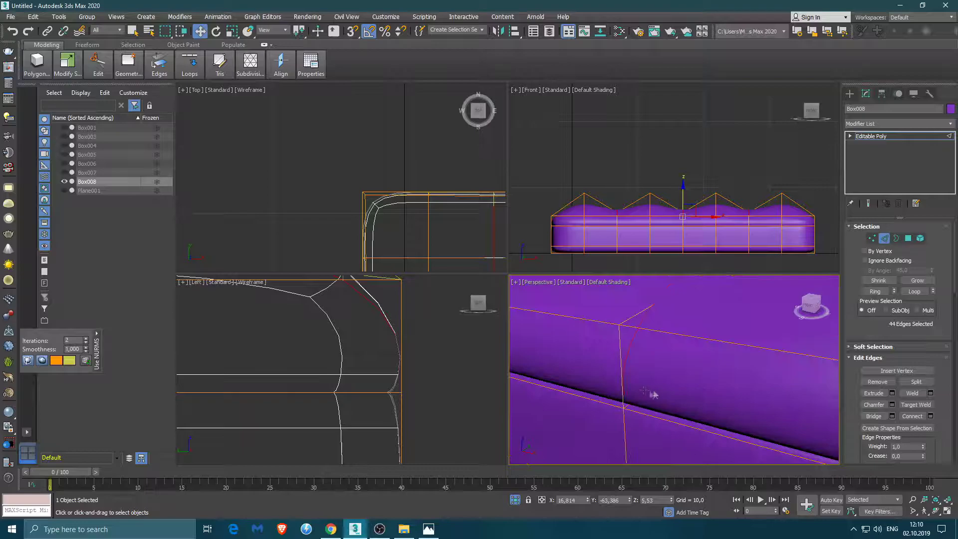
{"action": "scroll", "coordinate": [608, 430], "scroll_direction": "up", "scroll_amount": 2}
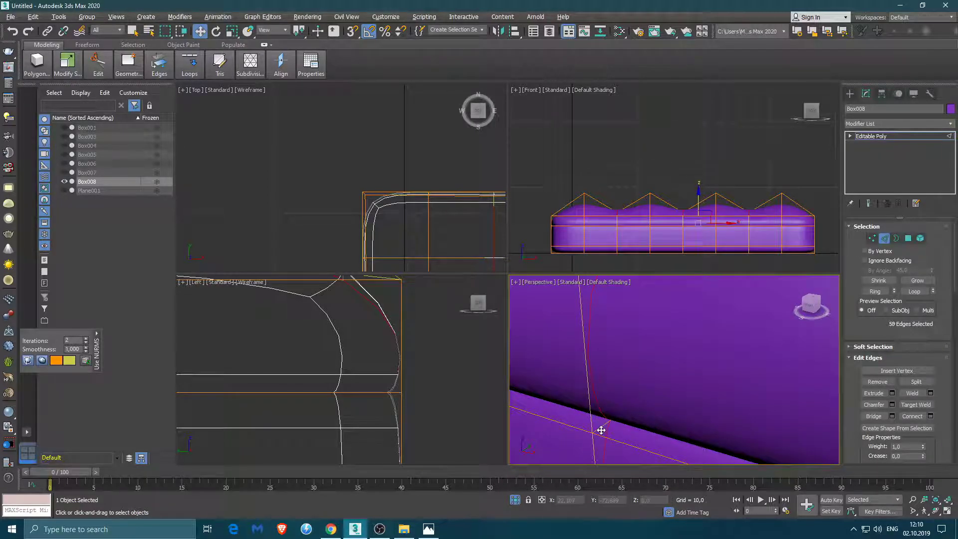
{"action": "scroll", "coordinate": [601, 430], "scroll_direction": "down", "scroll_amount": 2}
{"action": "scroll", "coordinate": [718, 364], "scroll_direction": "down", "scroll_amount": 2}
{"action": "scroll", "coordinate": [635, 364], "scroll_direction": "up", "scroll_amount": 3}
{"action": "scroll", "coordinate": [632, 380], "scroll_direction": "up", "scroll_amount": 2}
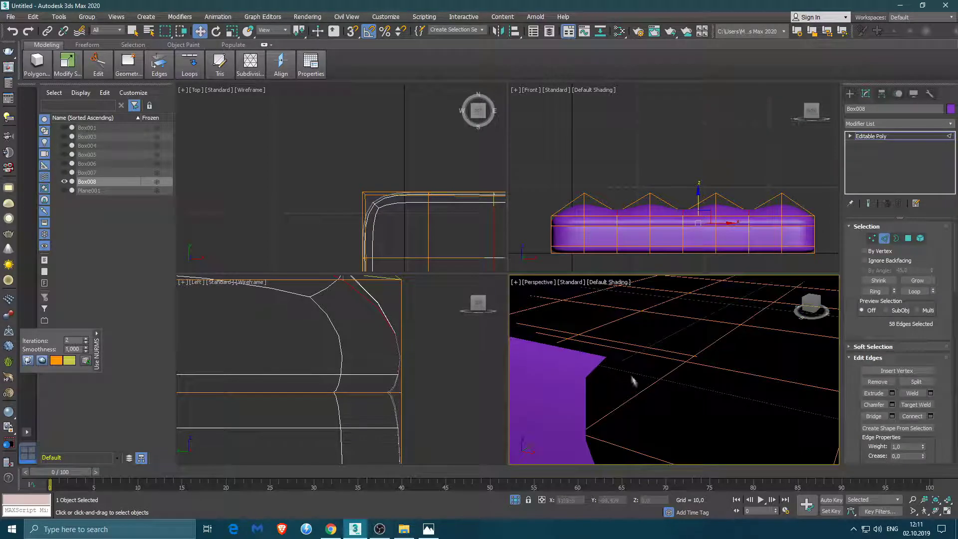
{"action": "scroll", "coordinate": [634, 382], "scroll_direction": "down", "scroll_amount": 2}
{"action": "left_click", "coordinate": [642, 391], "text": "ctrl"}
{"action": "scroll", "coordinate": [627, 384], "scroll_direction": "down", "scroll_amount": 2}
{"action": "scroll", "coordinate": [574, 345], "scroll_direction": "up", "scroll_amount": 2}
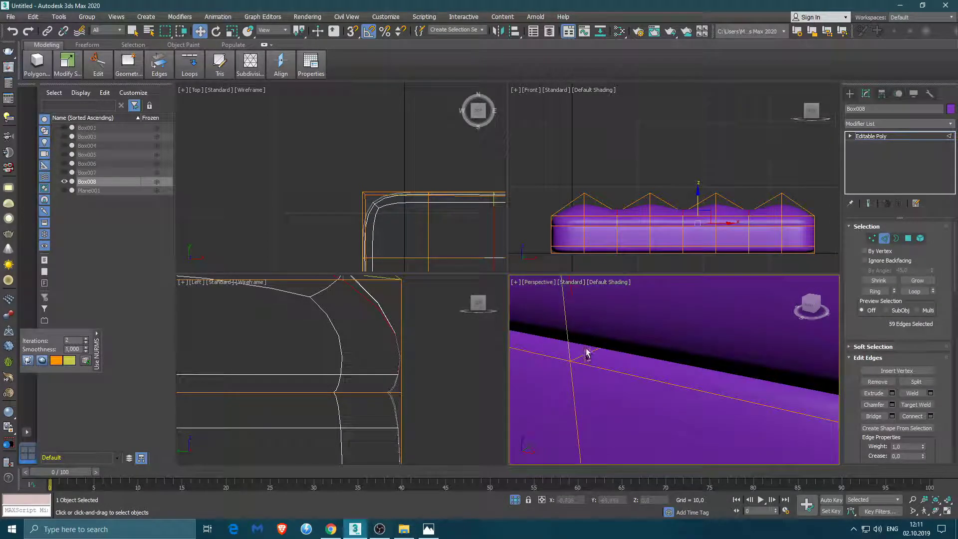
{"action": "left_click", "coordinate": [579, 355], "text": "ctrl"}
{"action": "scroll", "coordinate": [579, 355], "scroll_direction": "down", "scroll_amount": 2}
{"action": "scroll", "coordinate": [643, 404], "scroll_direction": "up", "scroll_amount": 3}
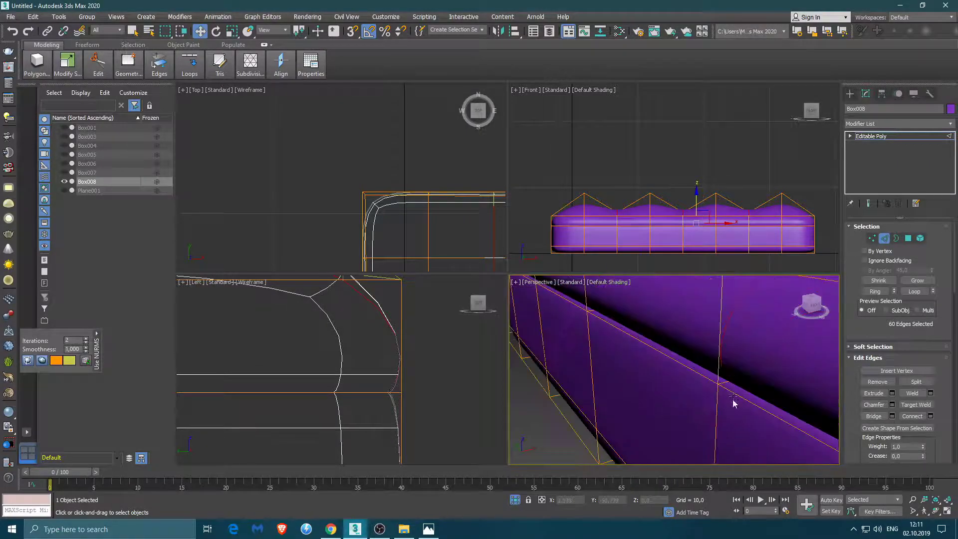
{"action": "scroll", "coordinate": [662, 356], "scroll_direction": "down", "scroll_amount": 2}
{"action": "scroll", "coordinate": [661, 362], "scroll_direction": "up", "scroll_amount": 2}
{"action": "left_click", "coordinate": [661, 357], "text": "ctrl"}
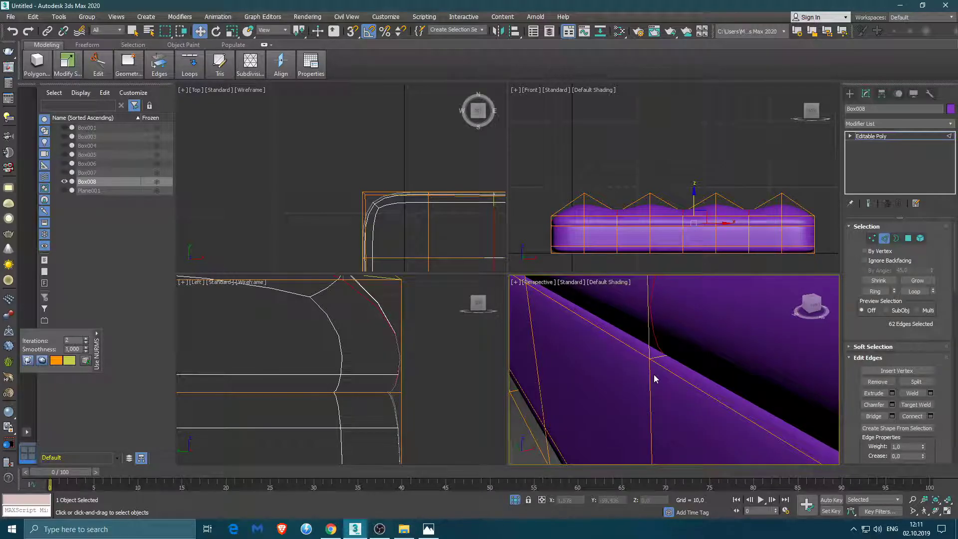
- Drop two stray edges from the seam selection
{"action": "middle_click_drag", "start_coordinate": [639, 350], "coordinate": [631, 353], "text": "alt"}
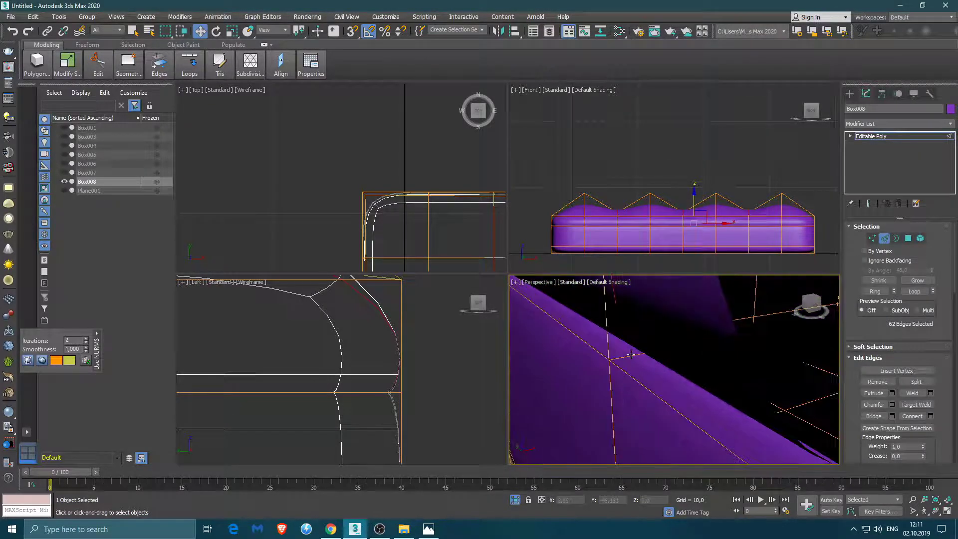
{"action": "middle_click_drag", "start_coordinate": [602, 341], "coordinate": [697, 343], "text": "alt"}
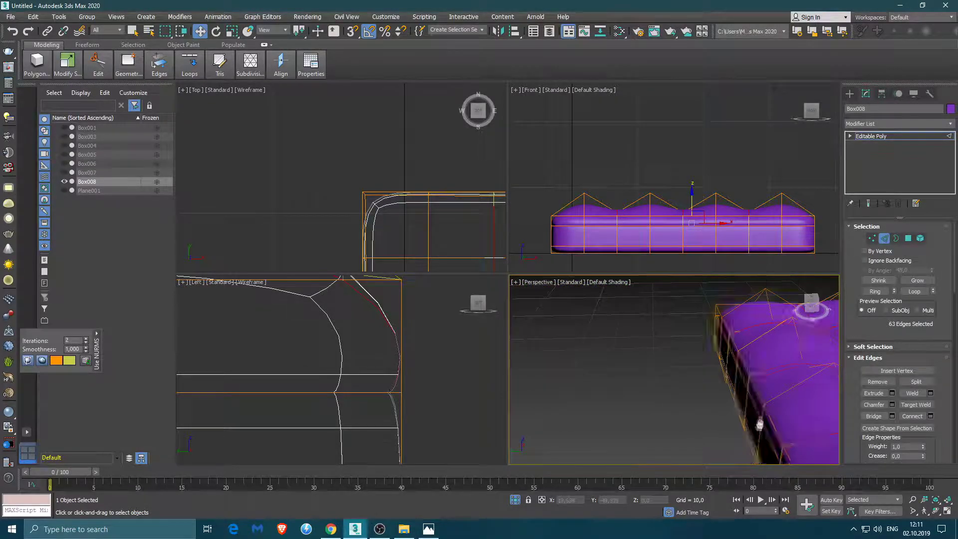
{"action": "scroll", "coordinate": [698, 344], "scroll_direction": "up", "scroll_amount": 3}
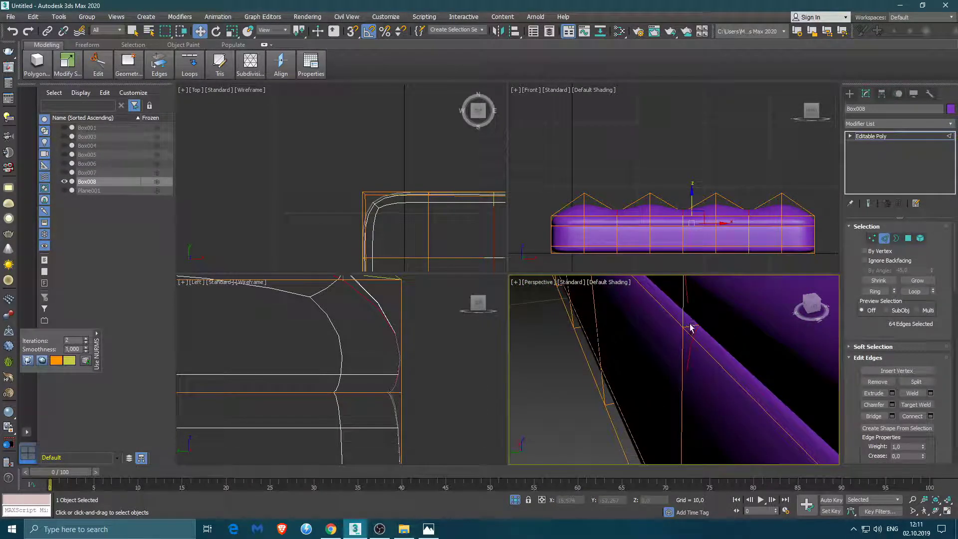
{"action": "mouse_move", "coordinate": [693, 338]}
{"action": "middle_mouse_down", "text": "alt"}
{"action": "mouse_move", "coordinate": [682, 356]}
{"action": "mouse_move", "coordinate": [702, 353]}
{"action": "middle_mouse_up", "text": "alt"}
{"action": "left_click", "coordinate": [703, 353], "text": "alt"}
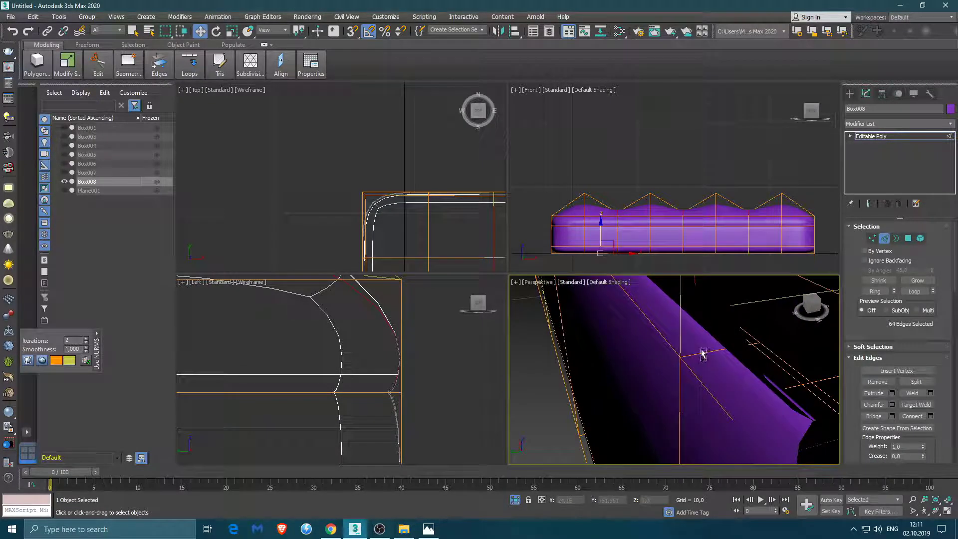
{"action": "mouse_move", "coordinate": [703, 353]}
{"action": "middle_mouse_down", "text": "alt"}
{"action": "mouse_move", "coordinate": [614, 340]}
{"action": "mouse_move", "coordinate": [669, 365]}
{"action": "middle_mouse_up", "text": "alt"}
{"action": "left_click", "coordinate": [614, 341], "text": "alt"}
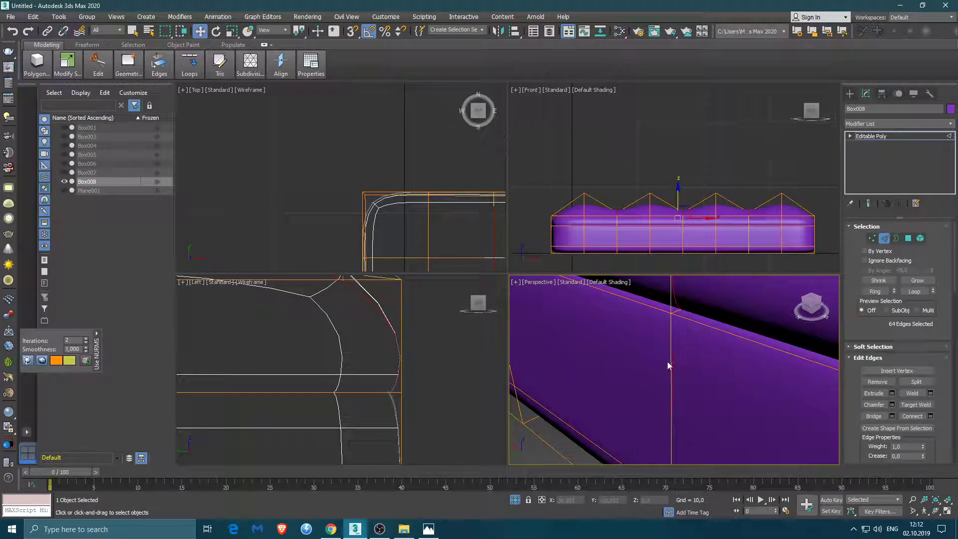
- Switch to the front view and nudge the vertical seam edge slightly right
{"action": "right_click", "coordinate": [677, 257]}
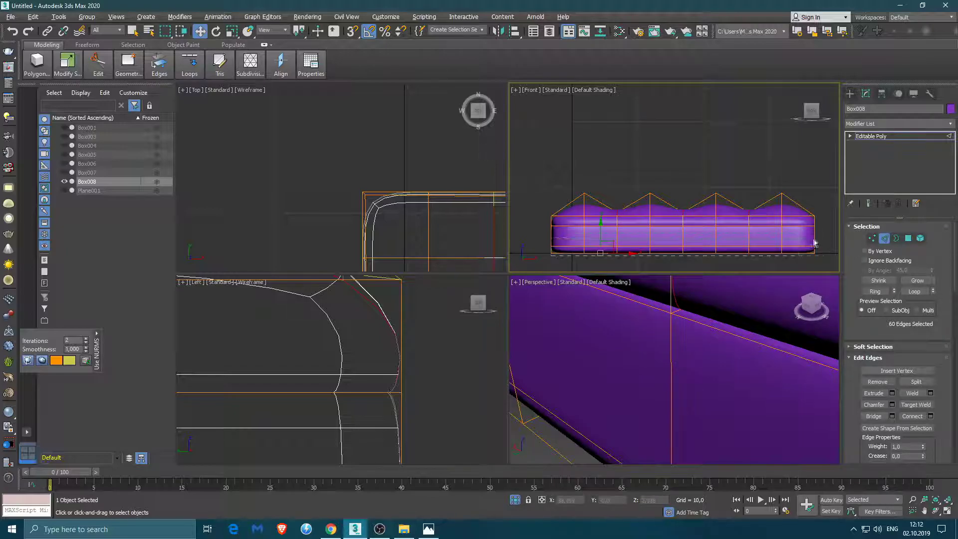
{"action": "middle_click_drag", "start_coordinate": [744, 298], "coordinate": [715, 372], "text": "alt"}
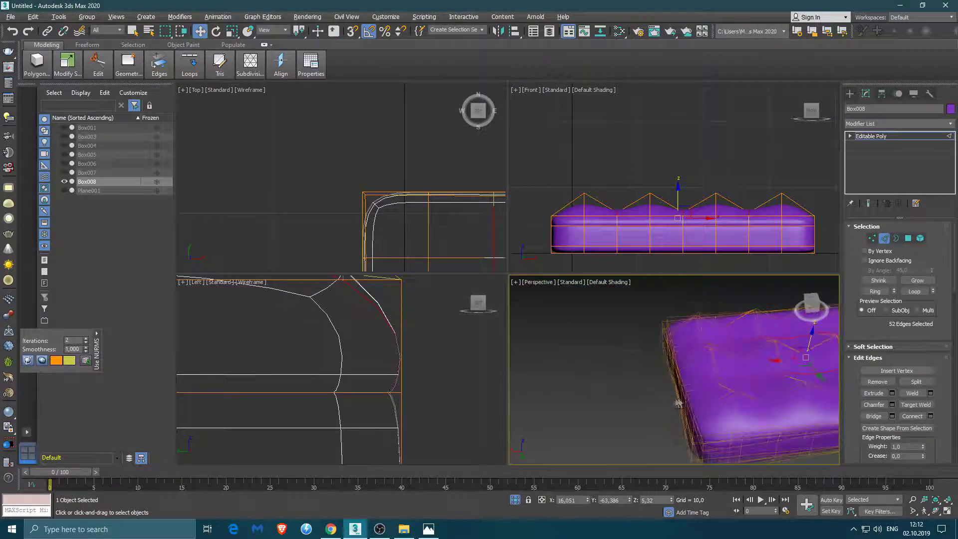
{"action": "scroll", "coordinate": [715, 372], "scroll_direction": "up", "scroll_amount": 2}
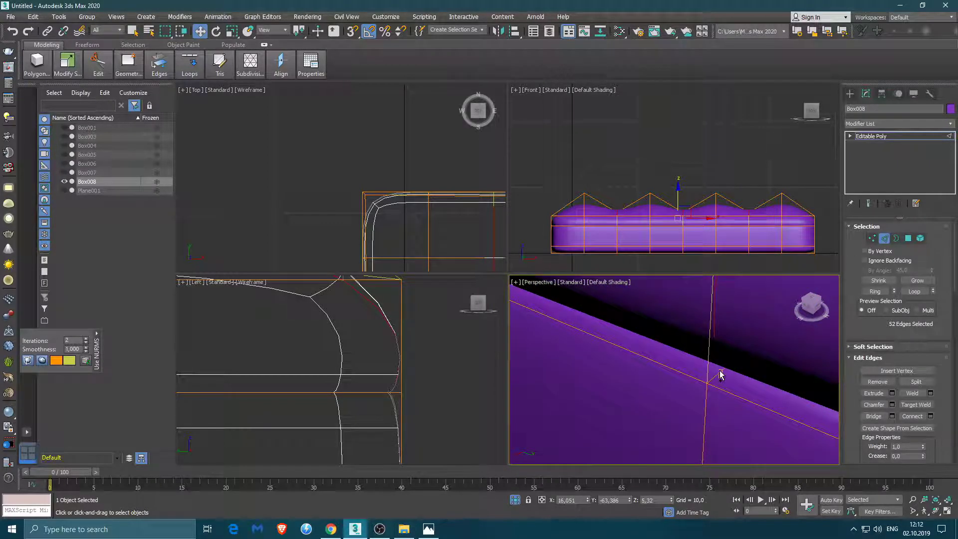
{"action": "left_click_drag", "start_coordinate": [717, 374], "coordinate": [714, 378]}
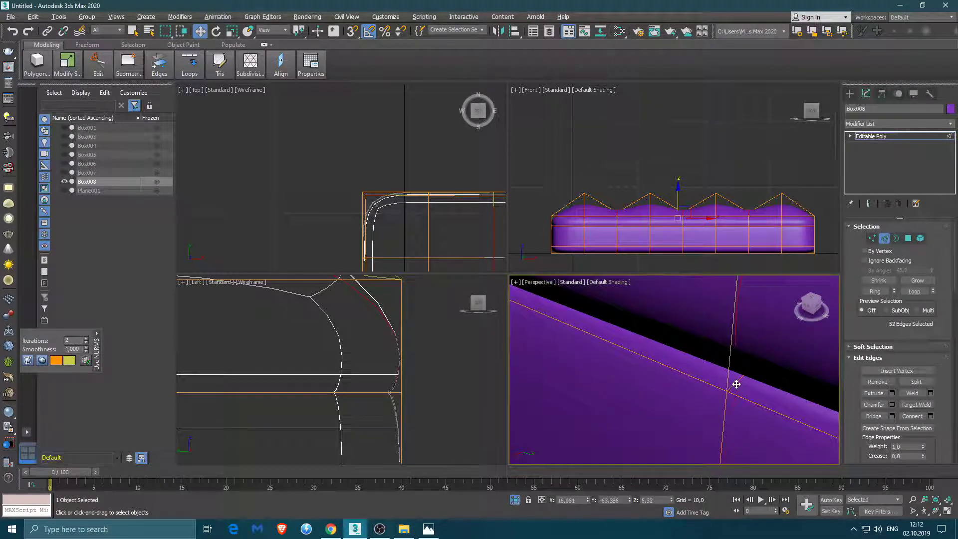
{"action": "scroll", "coordinate": [736, 381], "scroll_direction": "down", "scroll_amount": 2}
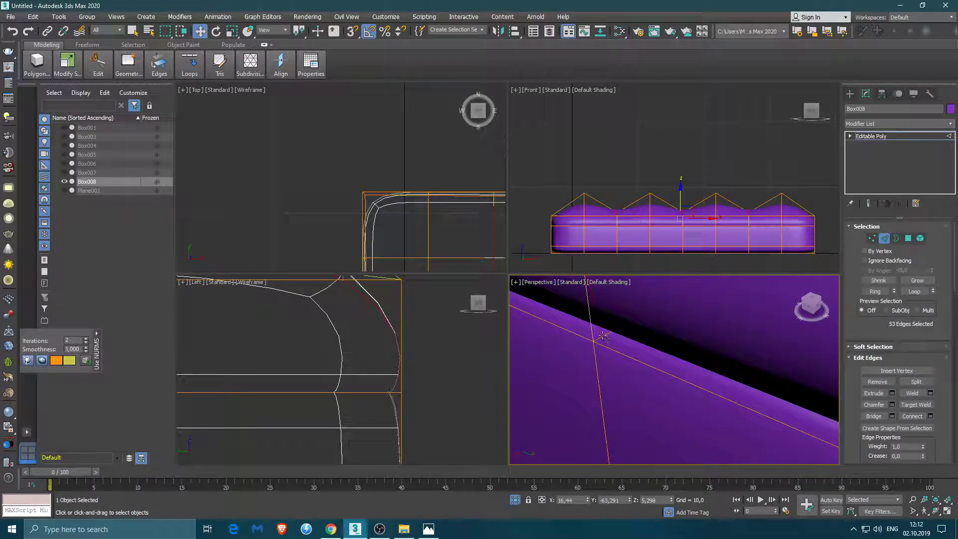
{"action": "scroll", "coordinate": [581, 351], "scroll_direction": "down", "scroll_amount": 2}
{"action": "middle_click_drag", "start_coordinate": [582, 350], "coordinate": [698, 339], "text": "alt"}
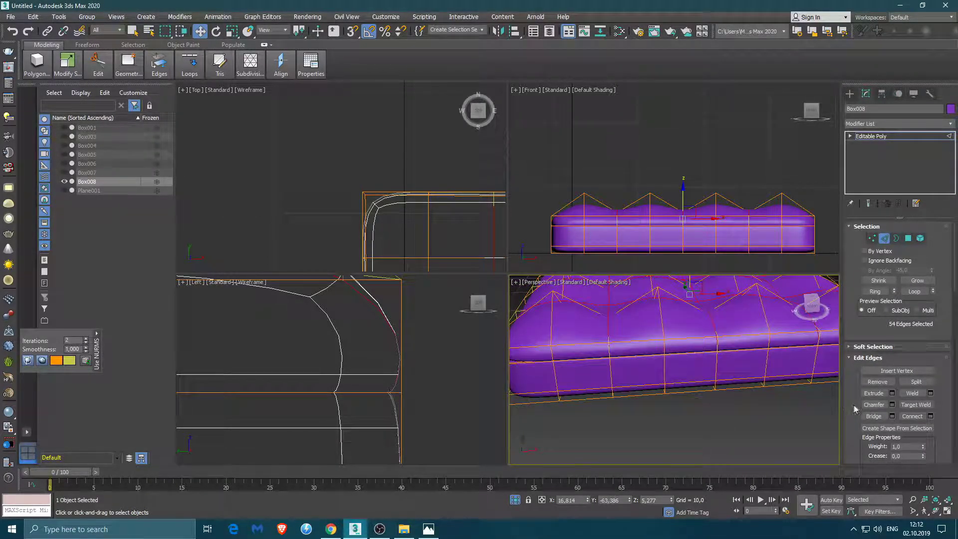
{"action": "left_click", "coordinate": [892, 394]}
- Extrude the seam edges at height -0,551 and width 5,123 to carve tufting grooves
{"action": "left_click_drag", "start_coordinate": [682, 375], "coordinate": [683, 374]}
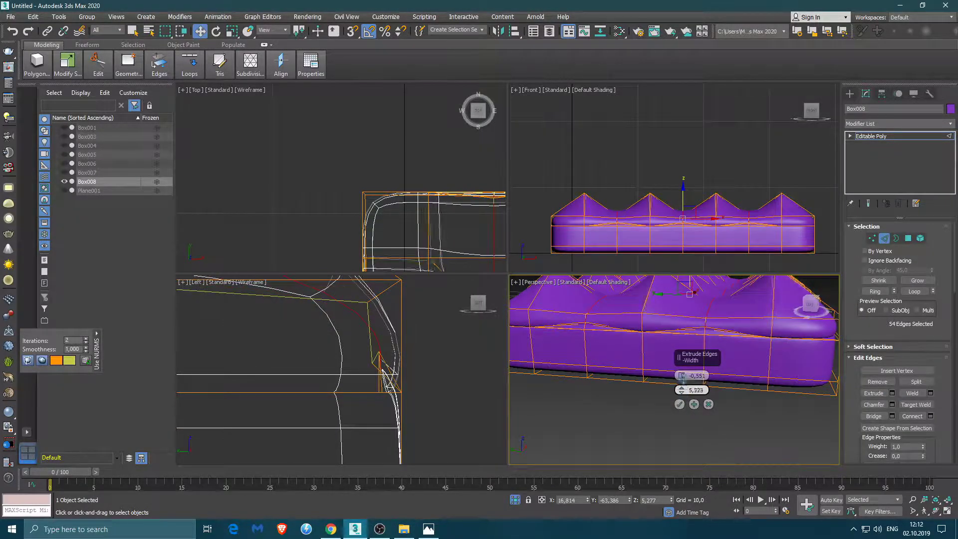
{"action": "mouse_move", "coordinate": [684, 375]}
{"action": "middle_mouse_down", "text": "alt"}
{"action": "mouse_move", "coordinate": [586, 295]}
{"action": "mouse_move", "coordinate": [695, 408]}
{"action": "mouse_move", "coordinate": [716, 372]}
{"action": "middle_mouse_up", "text": "alt"}
{"action": "left_click", "coordinate": [680, 404]}
{"action": "left_click", "coordinate": [897, 428]}
{"action": "left_click", "coordinate": [459, 279]}
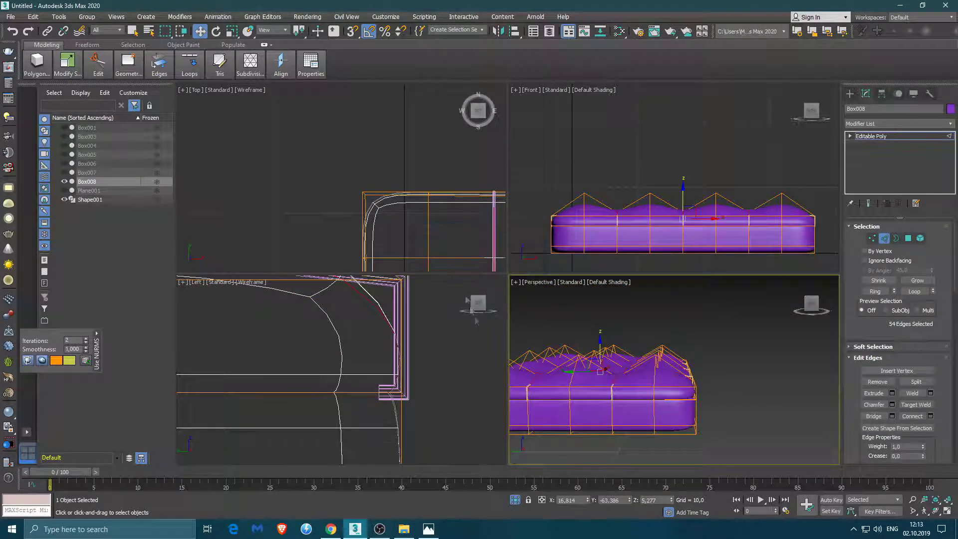
{"action": "right_click", "coordinate": [887, 167]}
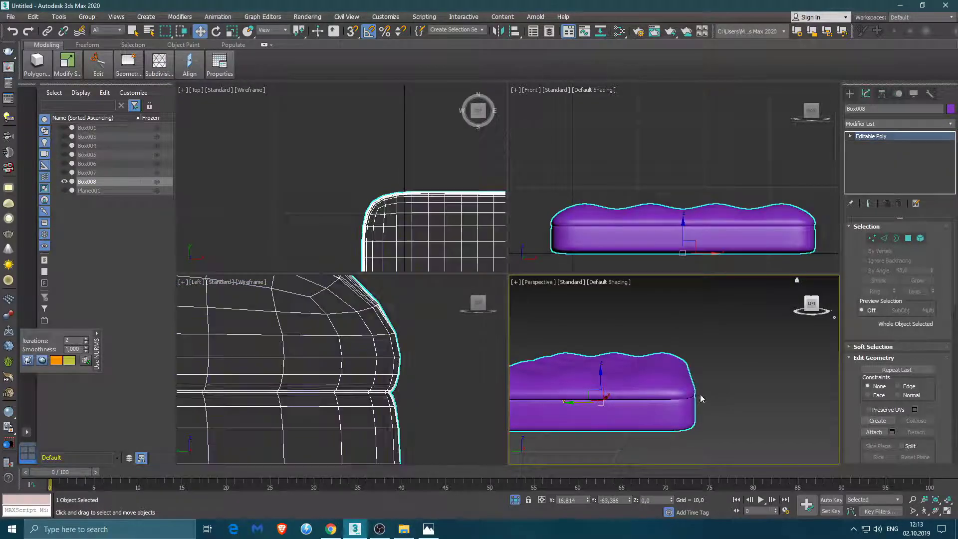
{"action": "left_click", "coordinate": [896, 428]}
{"action": "left_click", "coordinate": [459, 279]}
- Exit edge editing and end isolation to show the whole sofa again
{"action": "middle_click_drag", "start_coordinate": [624, 379], "coordinate": [668, 387], "text": "alt"}
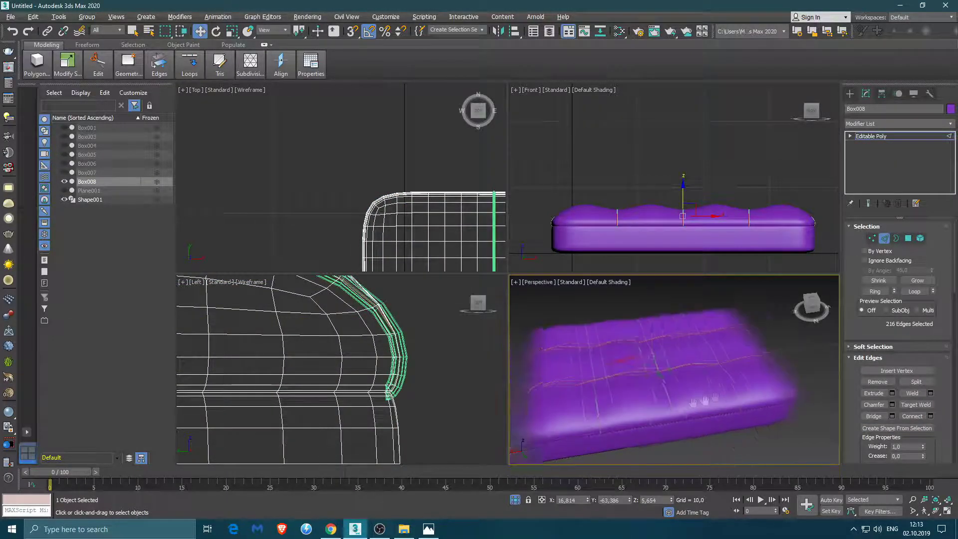
{"action": "scroll", "coordinate": [668, 387], "scroll_direction": "up", "scroll_amount": 5}
{"action": "key", "text": "2"}
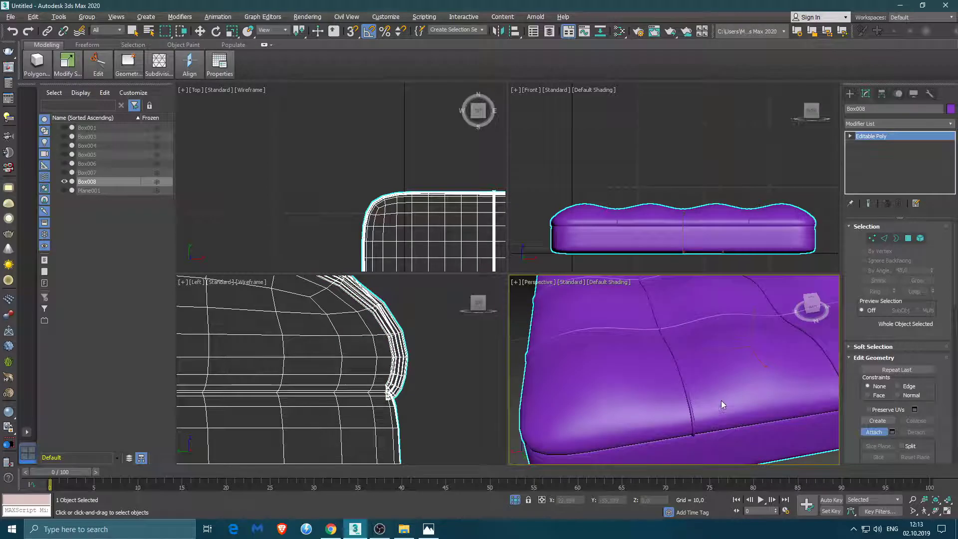
{"action": "scroll", "coordinate": [671, 372], "scroll_direction": "down", "scroll_amount": 5}
{"action": "right_click", "coordinate": [671, 372]}
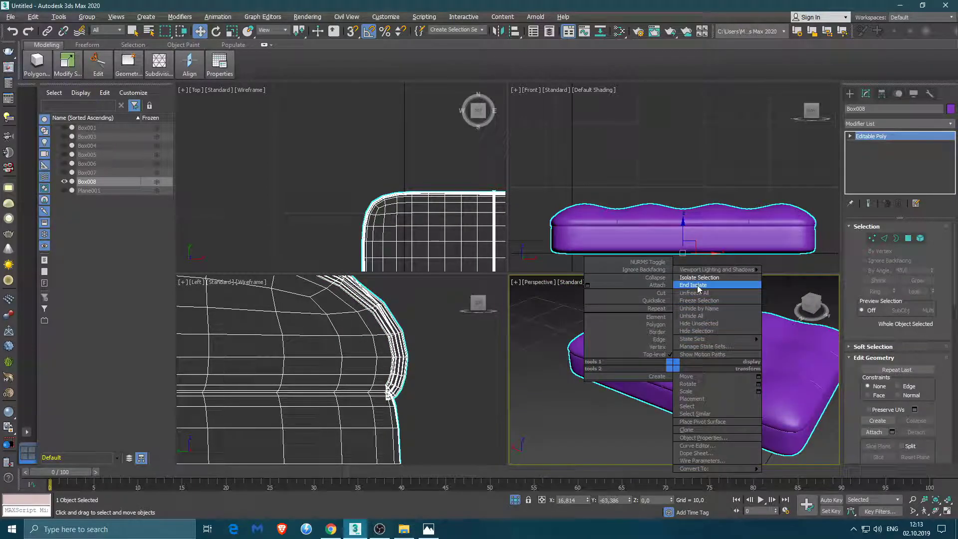
{"action": "left_click", "coordinate": [716, 280]}
{"action": "mouse_move", "coordinate": [675, 359]}
{"action": "middle_mouse_down", "text": "alt"}
{"action": "mouse_move", "coordinate": [755, 358]}
{"action": "mouse_move", "coordinate": [677, 375]}
{"action": "middle_mouse_up", "text": "alt"}
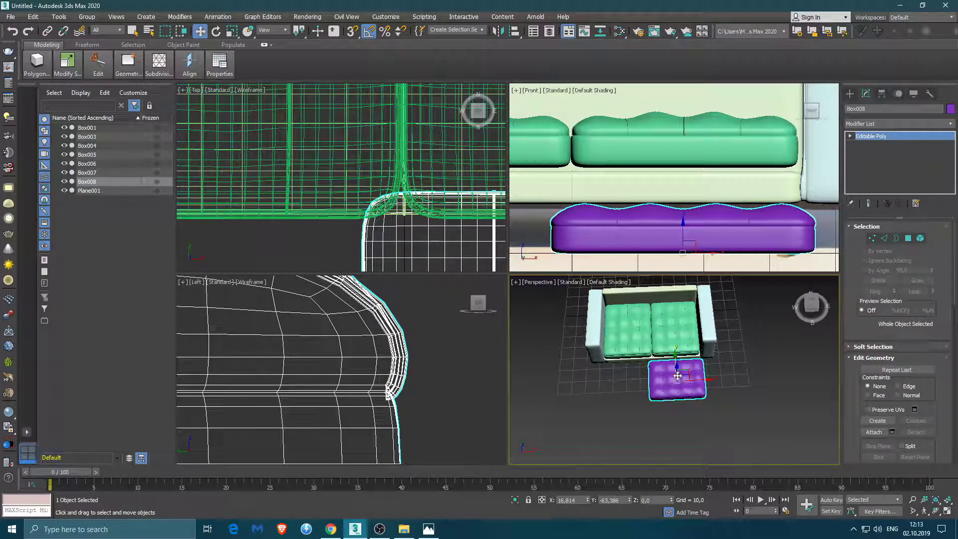
- Stand the purple cushion upright and lean it back 10 degrees above the seat cushions
{"action": "key", "text": "e"}
{"action": "left_click_drag", "start_coordinate": [677, 382], "coordinate": [679, 404]}
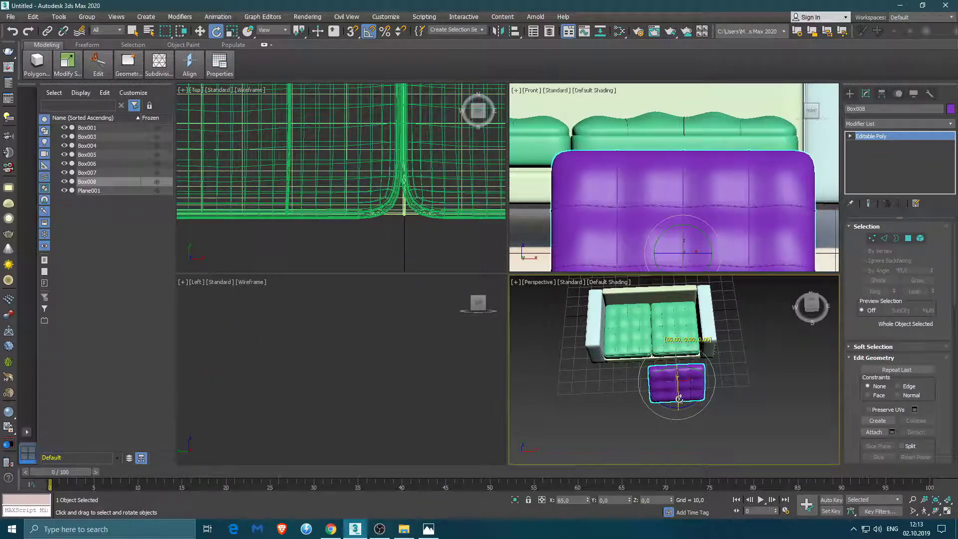
{"action": "middle_click_drag", "start_coordinate": [679, 404], "coordinate": [731, 380], "text": "alt"}
{"action": "key", "text": "w"}
{"action": "mouse_move", "coordinate": [676, 384]}
{"action": "left_mouse_down"}
{"action": "mouse_move", "coordinate": [593, 364]}
{"action": "mouse_move", "coordinate": [593, 324]}
{"action": "left_mouse_up"}
{"action": "mouse_move", "coordinate": [593, 324]}
{"action": "middle_mouse_down", "text": "alt"}
{"action": "mouse_move", "coordinate": [574, 349]}
{"action": "mouse_move", "coordinate": [603, 320]}
{"action": "middle_mouse_up", "text": "alt"}
{"action": "key", "text": "e"}
{"action": "left_click_drag", "start_coordinate": [603, 320], "coordinate": [609, 324]}
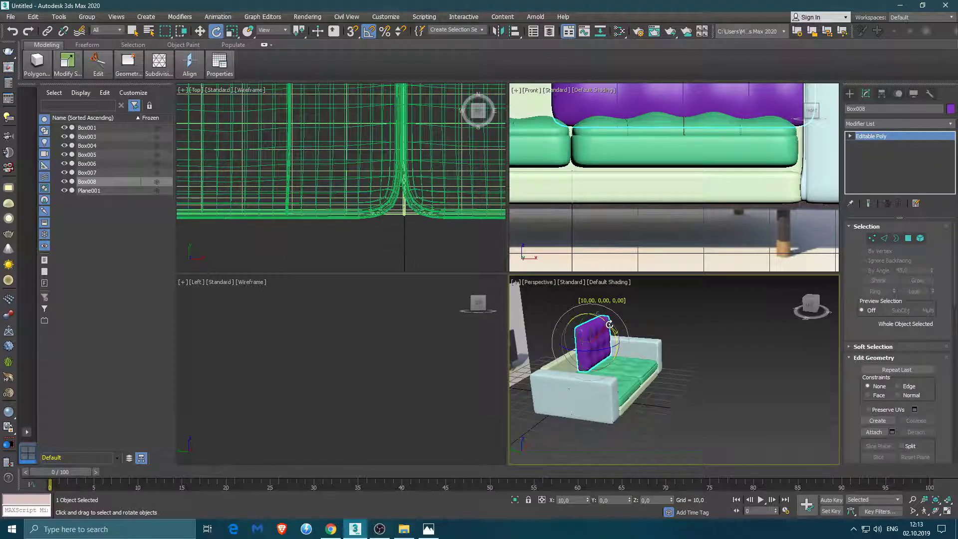
{"action": "key", "text": "z"}
- Shorten the purple cushion and copy it to the left side of the sofa
{"action": "key", "text": "r"}
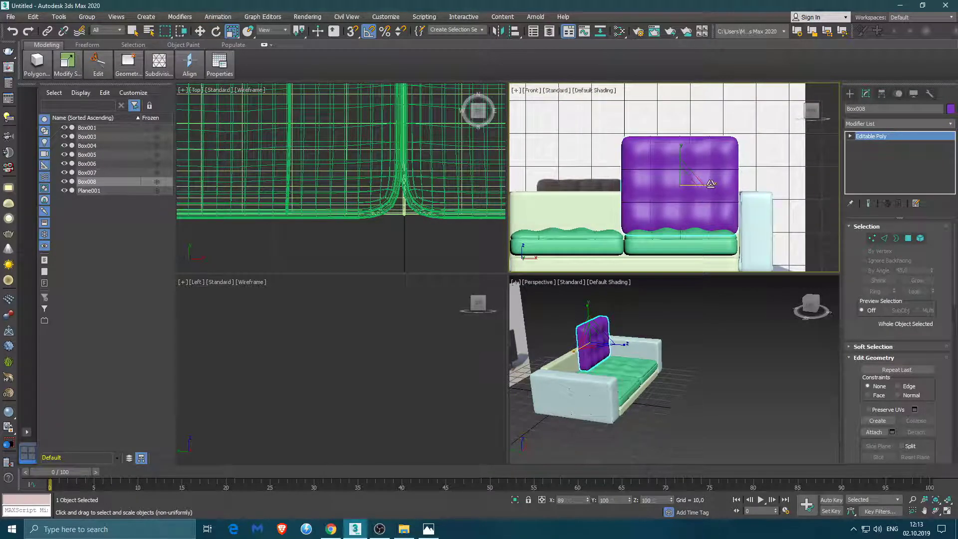
{"action": "left_click_drag", "start_coordinate": [710, 184], "coordinate": [710, 199]}
{"action": "key", "text": "w"}
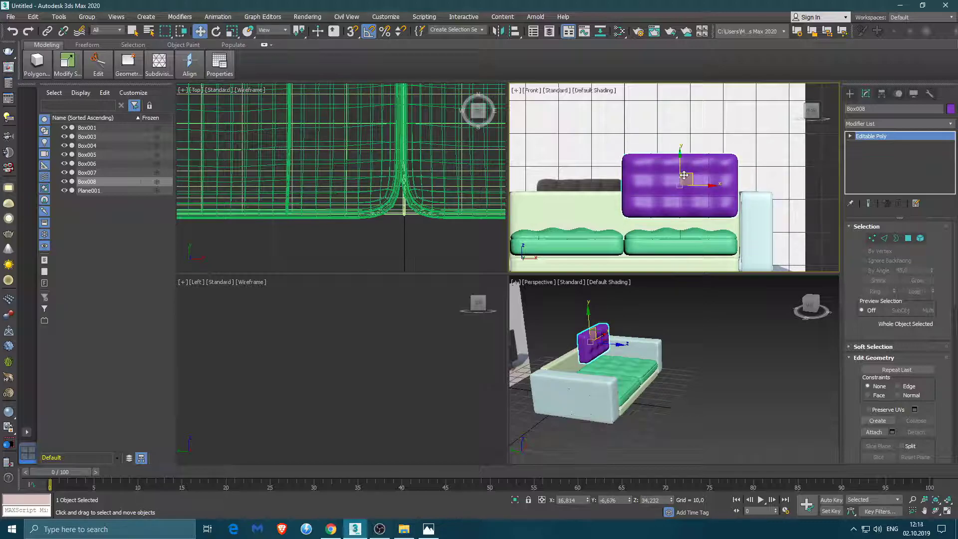
{"action": "left_click_drag", "start_coordinate": [698, 194], "coordinate": [587, 202], "text": "shift"}
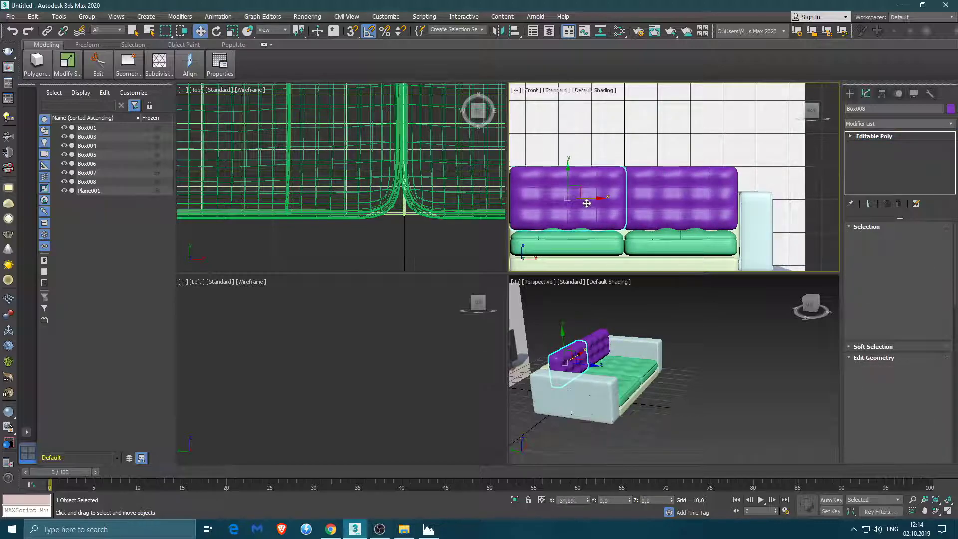
{"action": "left_click", "coordinate": [480, 308]}
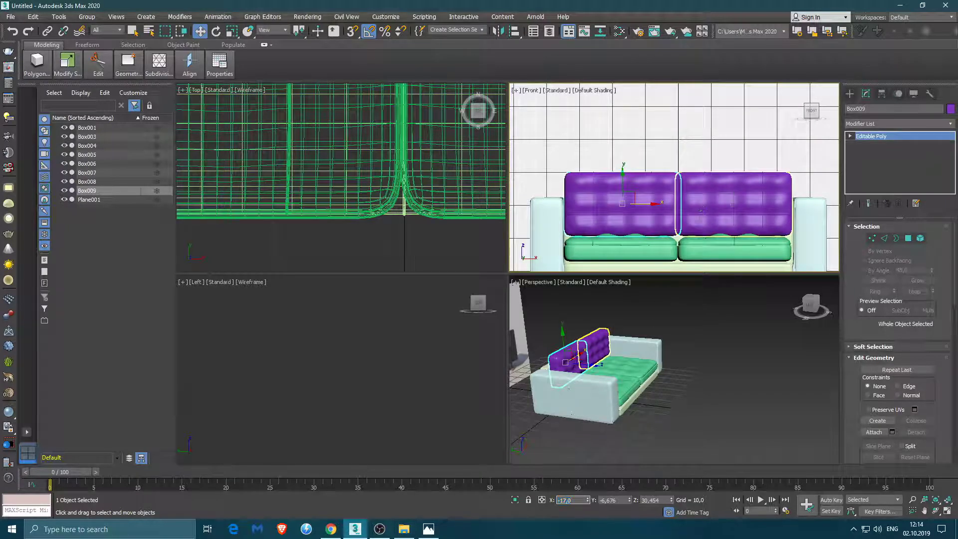
- Narrow the left backrest cushion slightly and set its X position to -17.5
{"action": "left_click", "coordinate": [700, 214]}
{"action": "key", "text": "r"}
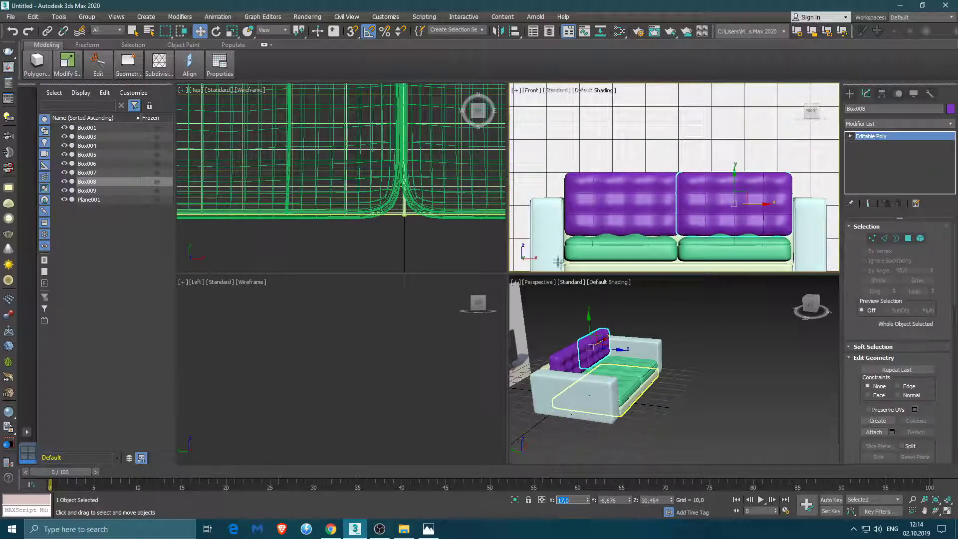
{"action": "left_click", "coordinate": [618, 210]}
{"action": "scroll", "coordinate": [616, 215], "scroll_direction": "up", "scroll_amount": 3}
{"action": "left_click_drag", "start_coordinate": [655, 197], "coordinate": [648, 198]}
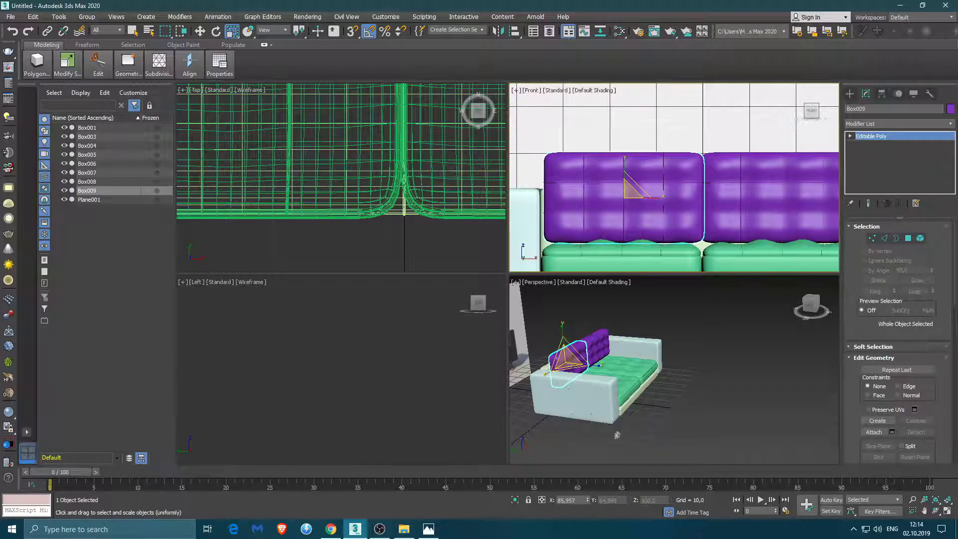
{"action": "key", "text": "w"}
{"action": "key", "text": "BackSpace"}
{"action": "type", "text": "5"}
{"action": "key", "text": "Return"}
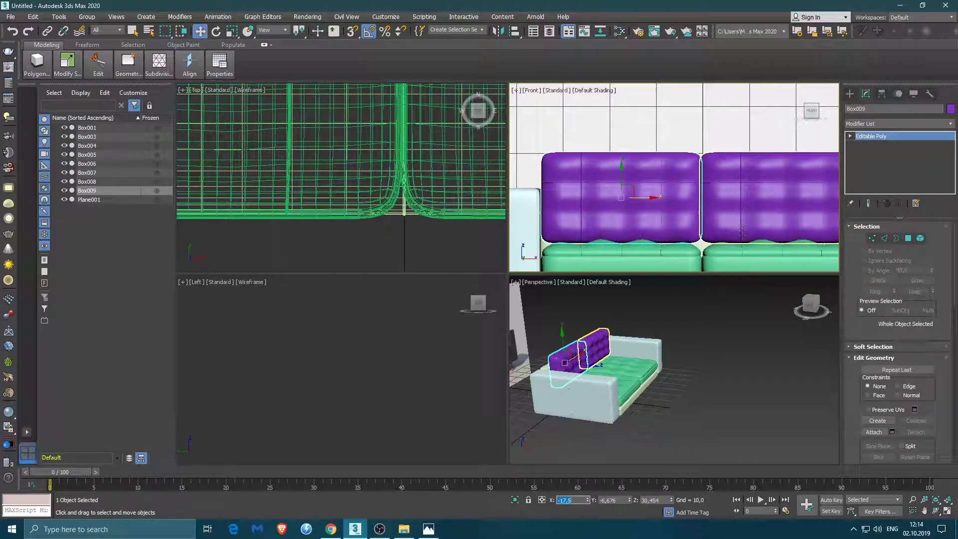
- Narrow the other backrest cushion slightly and set its X position to 17.5
{"action": "left_click", "coordinate": [743, 239]}
{"action": "middle_click_drag", "start_coordinate": [742, 239], "coordinate": [555, 248]}
{"action": "key", "text": "r"}
{"action": "left_click_drag", "start_coordinate": [630, 206], "coordinate": [626, 206]}
{"action": "type", "text": "w"}
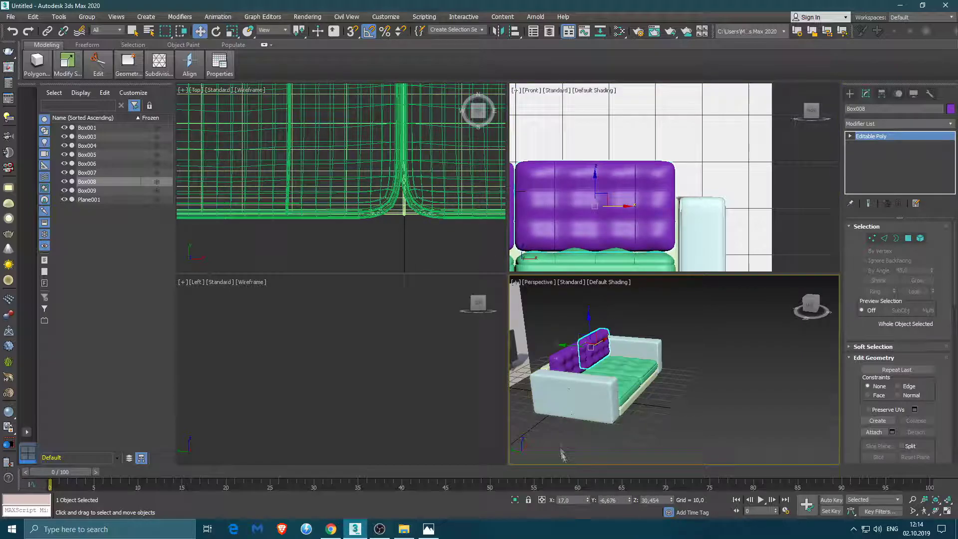
{"action": "type", "text": "17,5"}
{"action": "key", "text": "Return"}
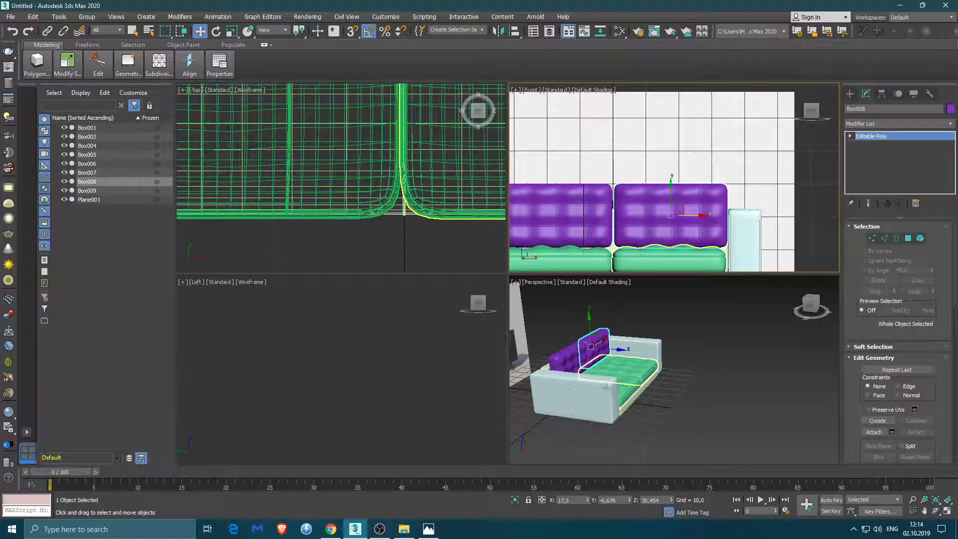
{"action": "middle_click_drag", "start_coordinate": [606, 371], "coordinate": [600, 309], "text": "alt"}
{"action": "left_click", "coordinate": [600, 309], "text": "ctrl"}
- Orbit to a front view of the sofa and select the sofa base and reference plane
{"action": "key", "text": "e"}
{"action": "mouse_move", "coordinate": [595, 311]}
{"action": "middle_mouse_down", "text": "alt"}
{"action": "mouse_move", "coordinate": [588, 329]}
{"action": "mouse_move", "coordinate": [598, 319]}
{"action": "mouse_move", "coordinate": [715, 322]}
{"action": "mouse_move", "coordinate": [692, 358]}
{"action": "mouse_move", "coordinate": [722, 341]}
{"action": "mouse_move", "coordinate": [648, 400]}
{"action": "middle_mouse_up", "text": "alt"}
{"action": "key", "text": "w"}
{"action": "left_click", "coordinate": [626, 449]}
{"action": "mouse_move", "coordinate": [626, 449]}
{"action": "middle_mouse_down", "text": "alt"}
{"action": "mouse_move", "coordinate": [705, 417]}
{"action": "mouse_move", "coordinate": [630, 361]}
{"action": "mouse_move", "coordinate": [668, 367]}
{"action": "mouse_move", "coordinate": [654, 339]}
{"action": "mouse_move", "coordinate": [629, 369]}
{"action": "middle_mouse_up", "text": "alt"}
{"action": "left_click", "coordinate": [630, 361]}
{"action": "left_click", "coordinate": [678, 369]}
- Draw a cylinder leg under the sofa base with radius 1.5 and height 7.5
{"action": "left_click", "coordinate": [849, 94]}
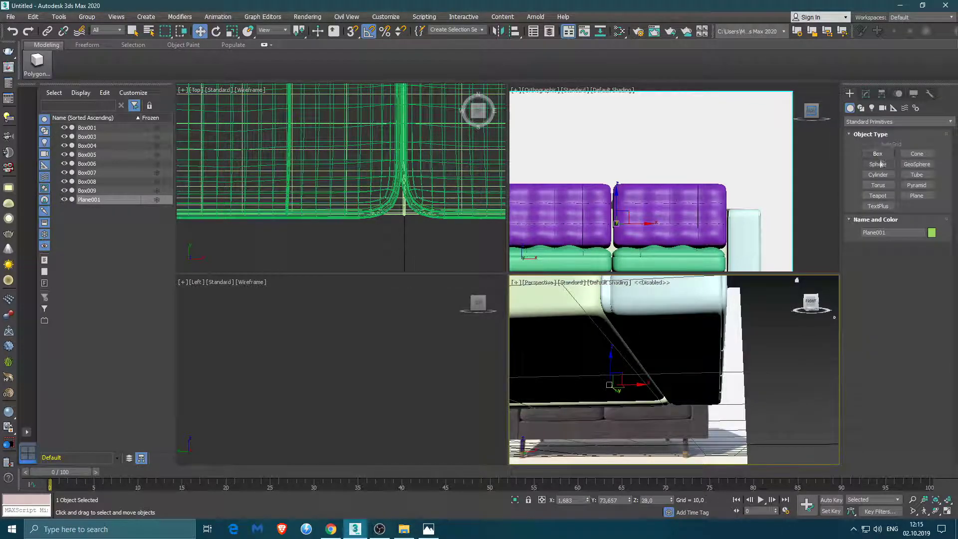
{"action": "left_click", "coordinate": [878, 175]}
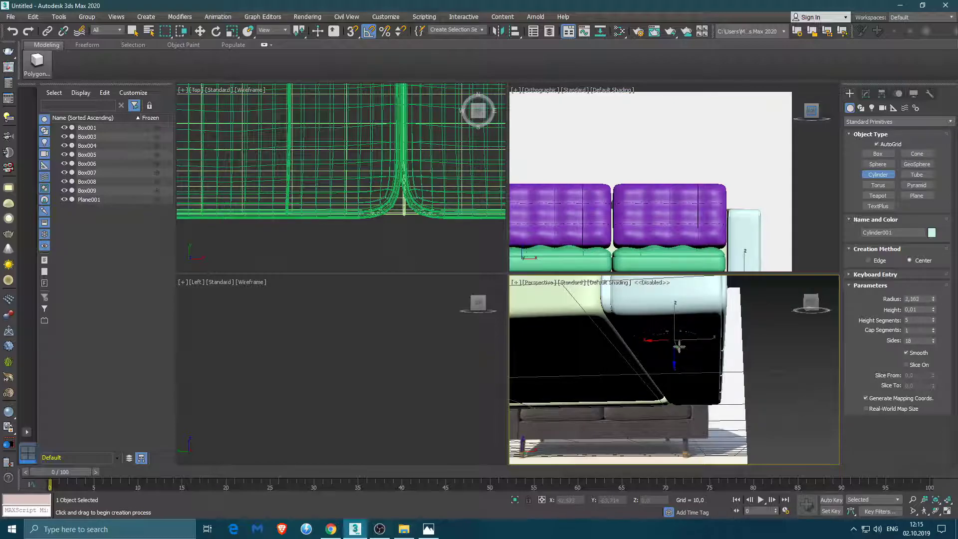
{"action": "left_click_drag", "start_coordinate": [675, 339], "coordinate": [684, 343]}
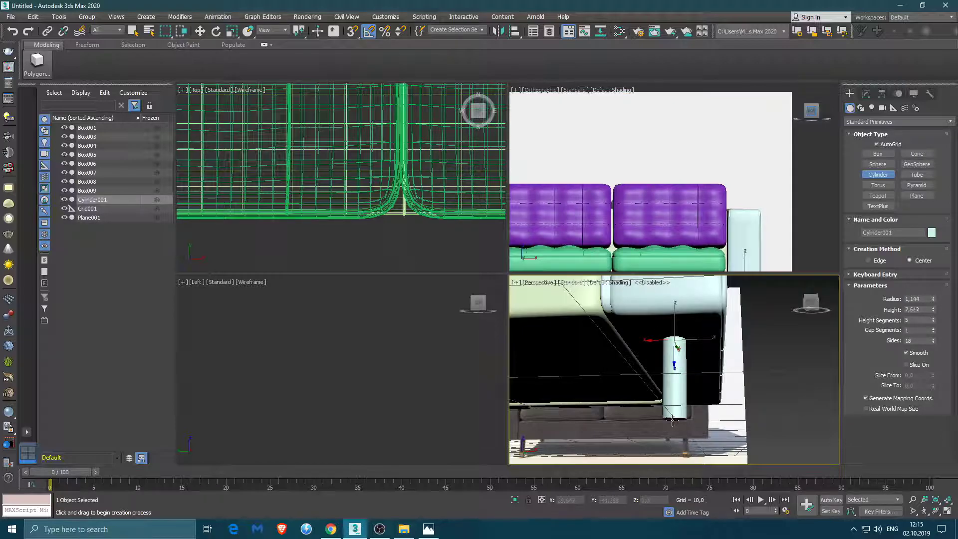
{"action": "middle_click_drag", "start_coordinate": [695, 383], "coordinate": [719, 360], "text": "alt"}
{"action": "type", "text": "7,5"}
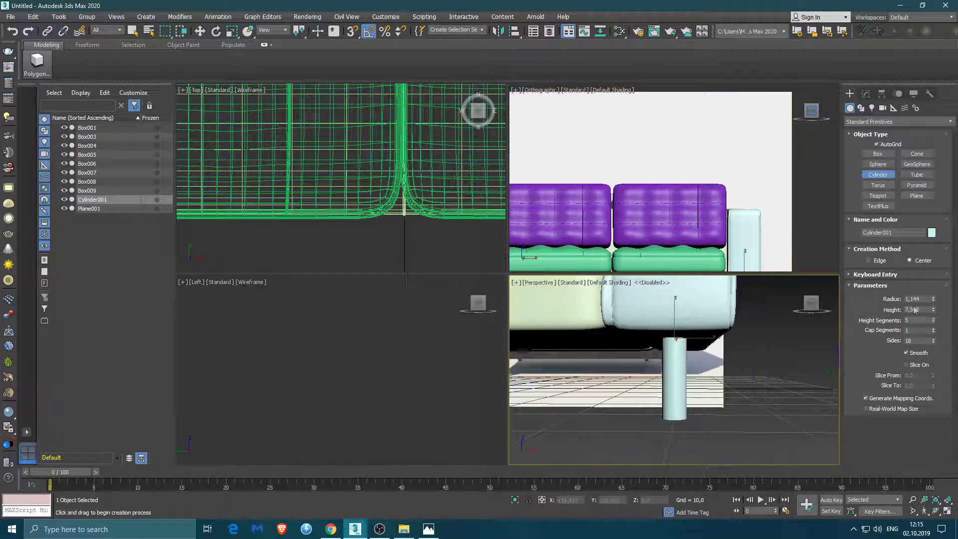
{"action": "double_click", "coordinate": [917, 299]}
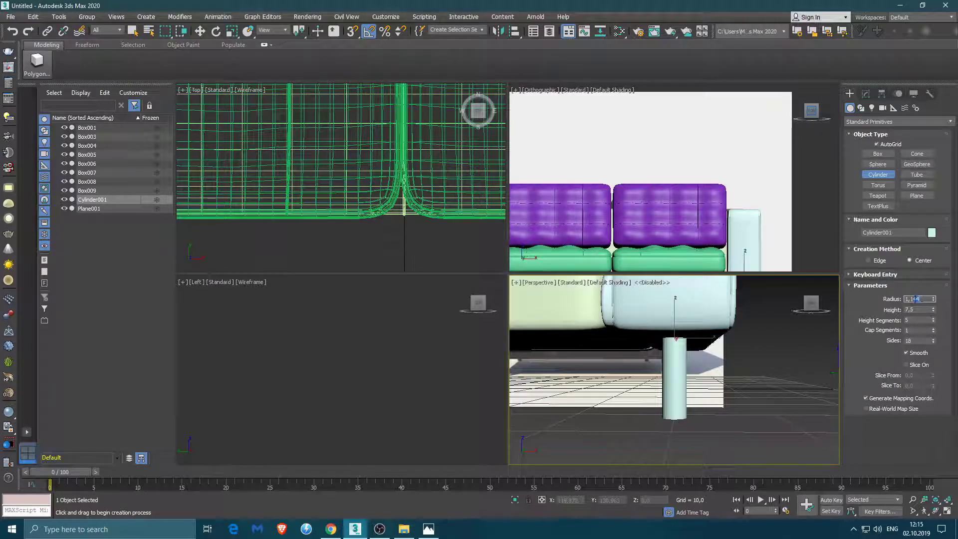
{"action": "type", "text": "5"}
{"action": "key", "text": "Return"}
{"action": "mouse_move", "coordinate": [698, 379]}
{"action": "middle_mouse_down", "text": "alt"}
{"action": "mouse_move", "coordinate": [648, 413]}
{"action": "mouse_move", "coordinate": [658, 369]}
{"action": "middle_mouse_up", "text": "alt"}
{"action": "key", "text": "w"}
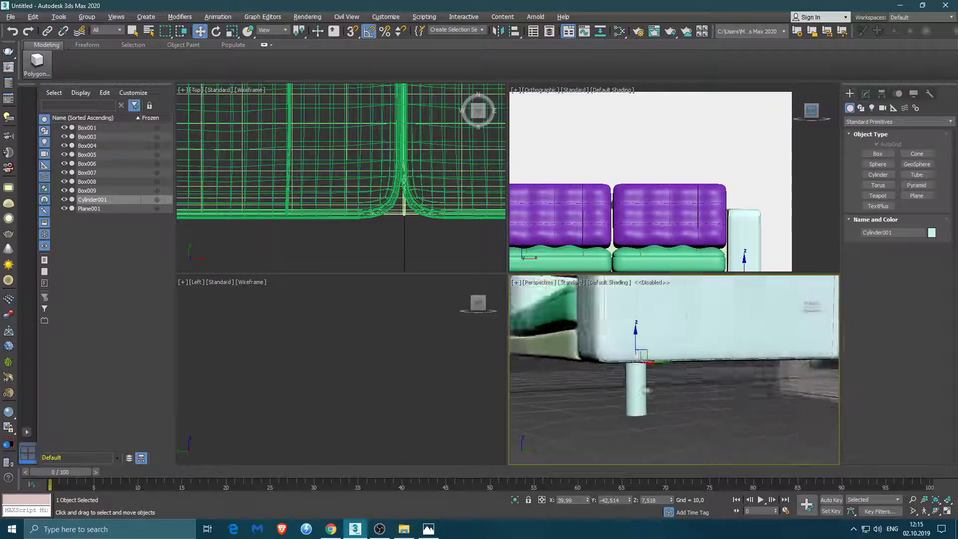
{"action": "mouse_move", "coordinate": [763, 384]}
{"action": "middle_mouse_down", "text": "alt"}
{"action": "mouse_move", "coordinate": [659, 370]}
{"action": "mouse_move", "coordinate": [669, 381]}
{"action": "mouse_move", "coordinate": [723, 379]}
{"action": "middle_mouse_up", "text": "alt"}
{"action": "right_click", "coordinate": [723, 379]}
{"action": "mouse_move", "coordinate": [678, 482]}
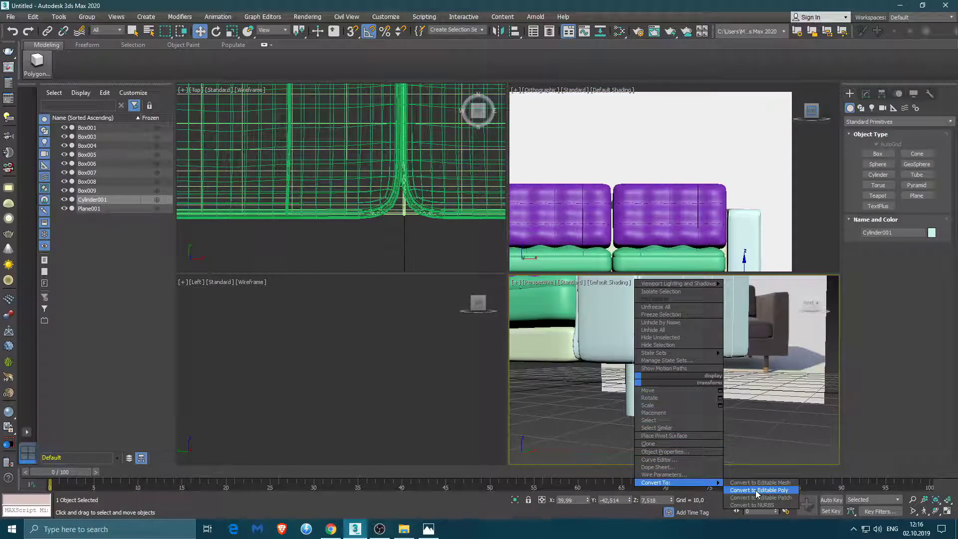
- Convert the cylinder to an editable poly and isolate it with edged faces shown
{"action": "left_click", "coordinate": [756, 489]}
{"action": "key", "text": "1"}
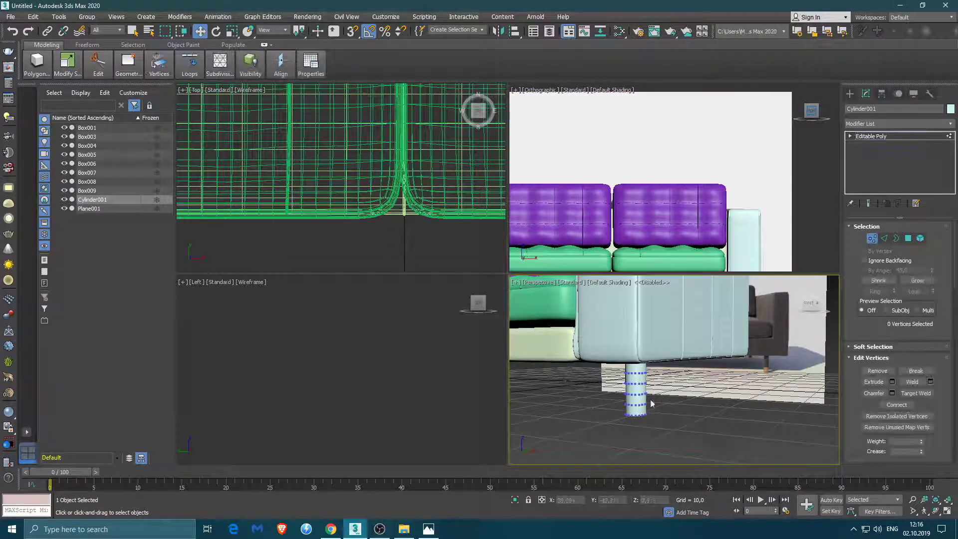
{"action": "scroll", "coordinate": [637, 381], "scroll_direction": "up", "scroll_amount": 5}
{"action": "right_click", "coordinate": [637, 381]}
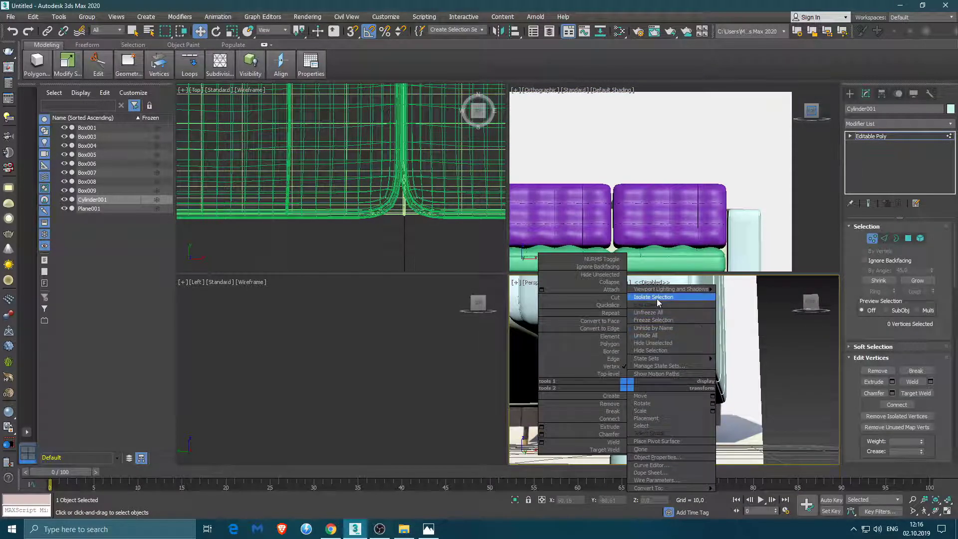
{"action": "left_click", "coordinate": [657, 300]}
{"action": "key", "text": "2"}
{"action": "key", "text": "F4"}
- Select the cylinder's top cap polygon, then a ring of its vertical edges
{"action": "middle_click_drag", "start_coordinate": [688, 357], "coordinate": [640, 392], "text": "alt"}
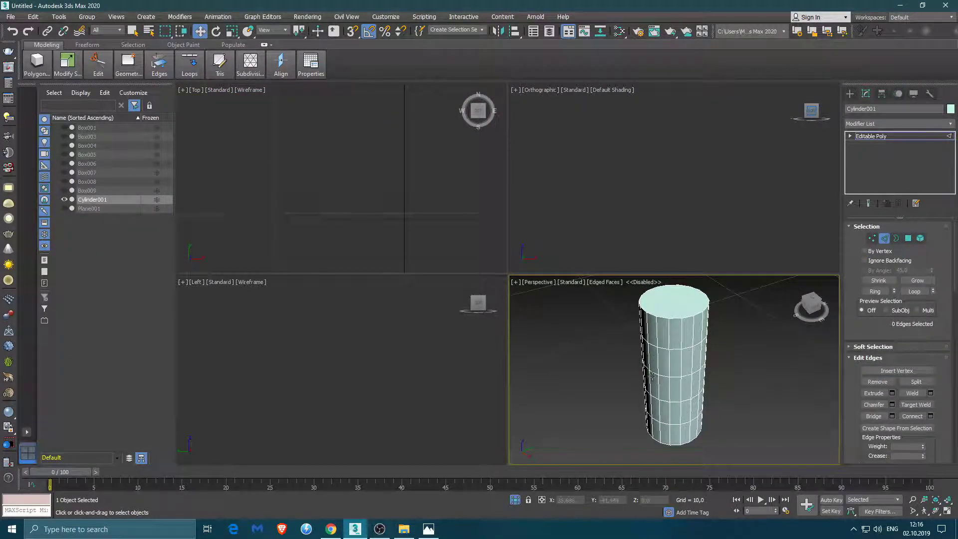
{"action": "key", "text": "4"}
{"action": "left_click", "coordinate": [673, 299]}
{"action": "middle_click_drag", "start_coordinate": [676, 439], "coordinate": [679, 392], "text": "alt"}
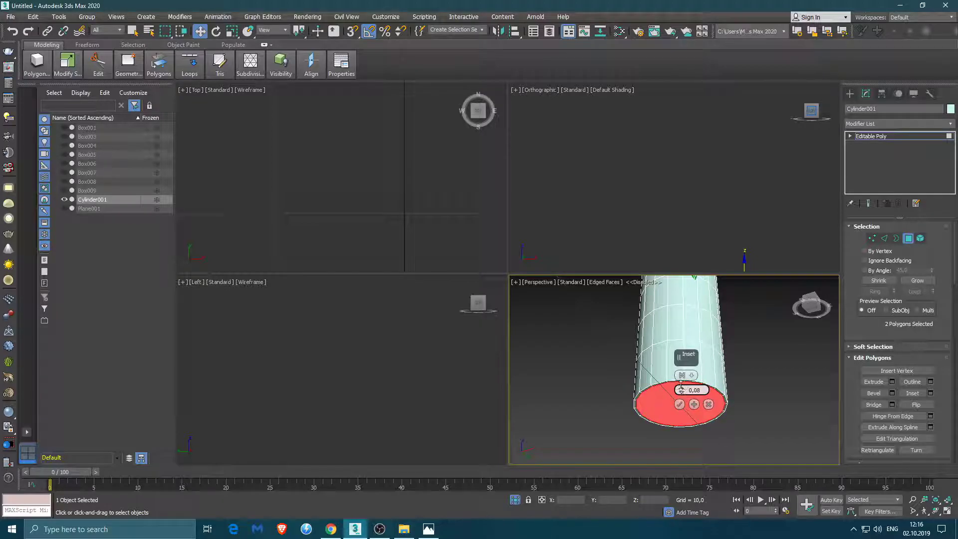
{"action": "key", "text": "2"}
{"action": "middle_click_drag", "start_coordinate": [697, 373], "coordinate": [727, 384], "text": "alt"}
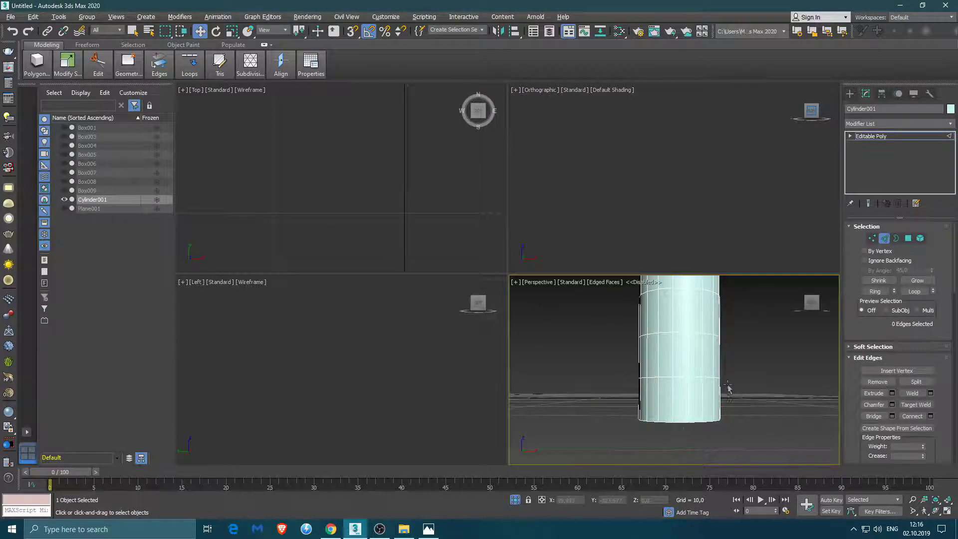
{"action": "middle_click_drag", "start_coordinate": [653, 366], "coordinate": [711, 365]}
{"action": "left_click_drag", "start_coordinate": [585, 356], "coordinate": [583, 355], "text": "ctrl"}
{"action": "middle_click_drag", "start_coordinate": [583, 356], "coordinate": [551, 380], "text": "alt"}
- Connect the vertical edge ring with a new loop slid toward one end of the leg
{"action": "left_click", "coordinate": [930, 416]}
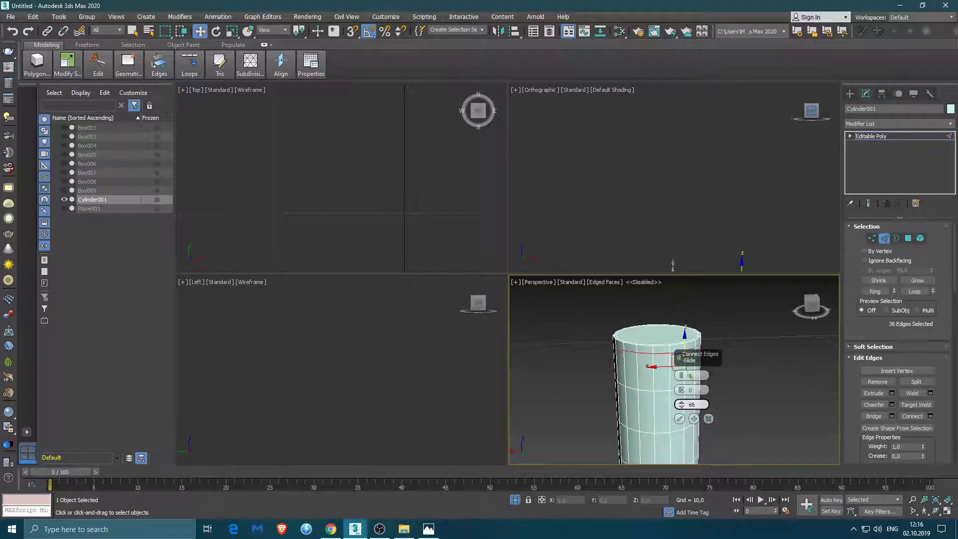
{"action": "left_click_drag", "start_coordinate": [674, 226], "coordinate": [674, 220]}
{"action": "mouse_move", "coordinate": [649, 449]}
{"action": "middle_mouse_down"}
{"action": "mouse_move", "coordinate": [564, 381]}
{"action": "mouse_move", "coordinate": [598, 379]}
{"action": "middle_mouse_up"}
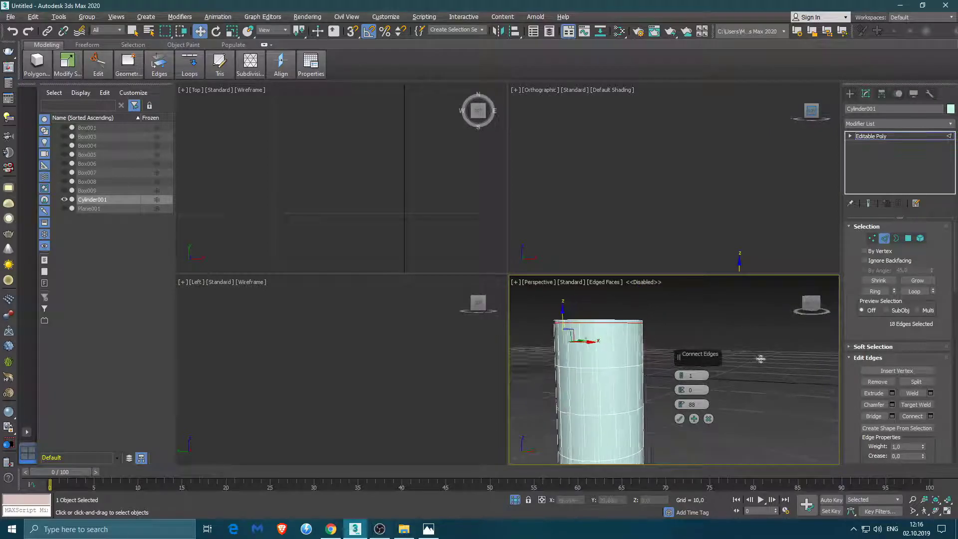
{"action": "left_click", "coordinate": [679, 419]}
{"action": "scroll", "coordinate": [674, 370], "scroll_direction": "up", "scroll_amount": 3}
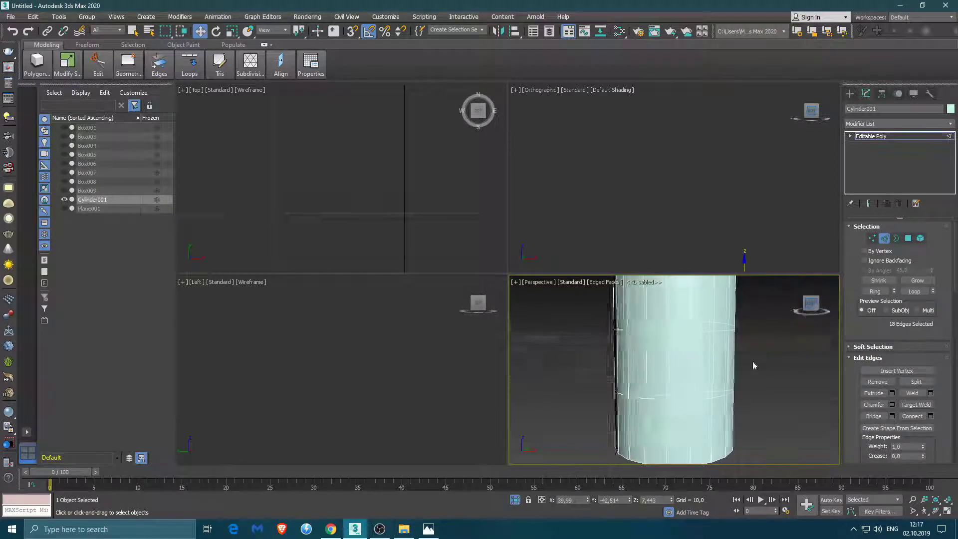
{"action": "scroll", "coordinate": [787, 206], "scroll_direction": "down", "scroll_amount": 2}
{"action": "scroll", "coordinate": [787, 207], "scroll_direction": "up", "scroll_amount": 4}
{"action": "key", "text": "F4"}
{"action": "key", "text": "2"}
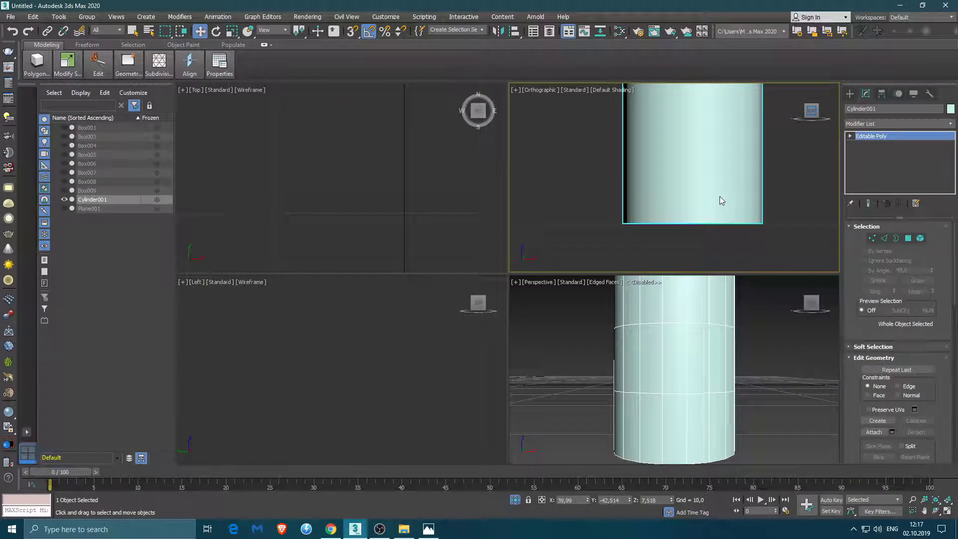
{"action": "key", "text": "2"}
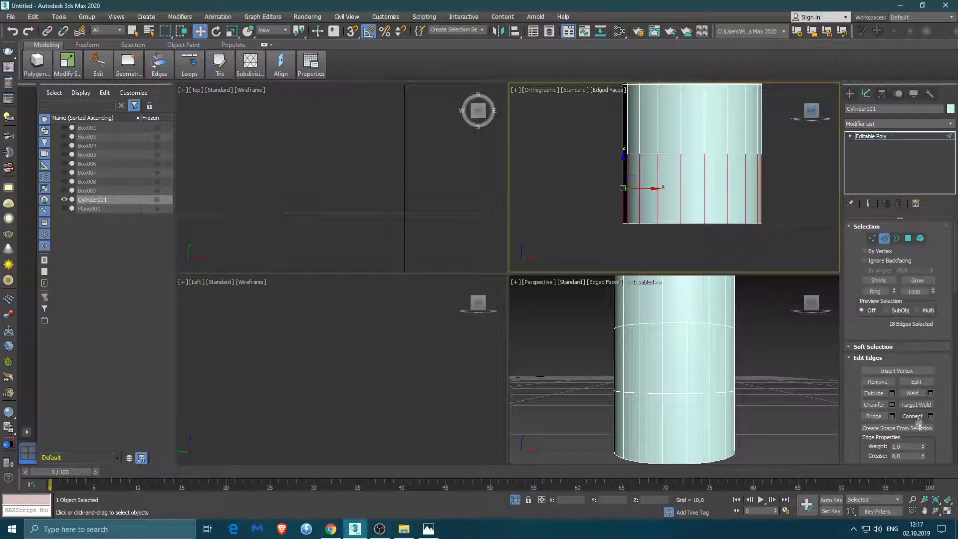
- Add a second edge loop near the bottom, deselect the edges, and switch to Front view
{"action": "left_click", "coordinate": [931, 416]}
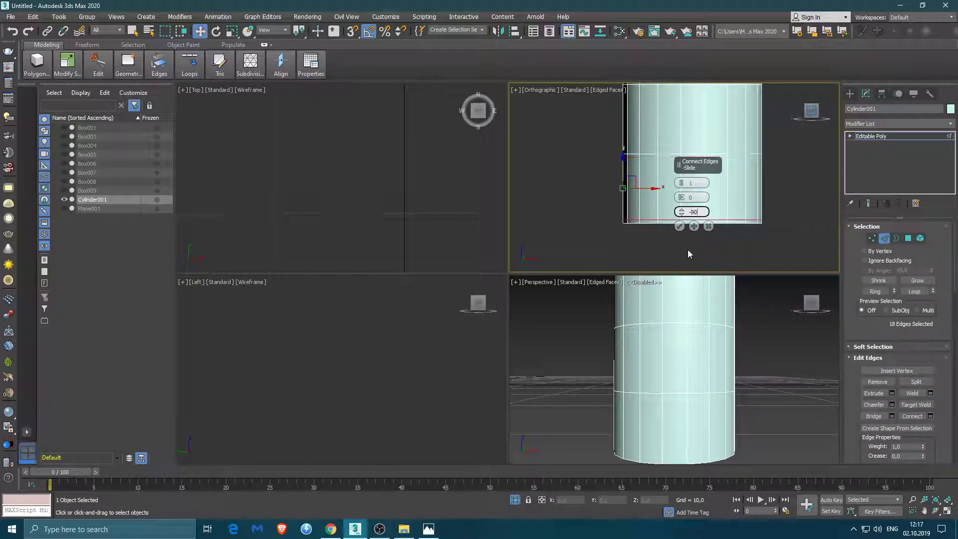
{"action": "left_click", "coordinate": [679, 226]}
{"action": "left_click", "coordinate": [779, 202]}
{"action": "scroll", "coordinate": [783, 209], "scroll_direction": "down", "scroll_amount": 3}
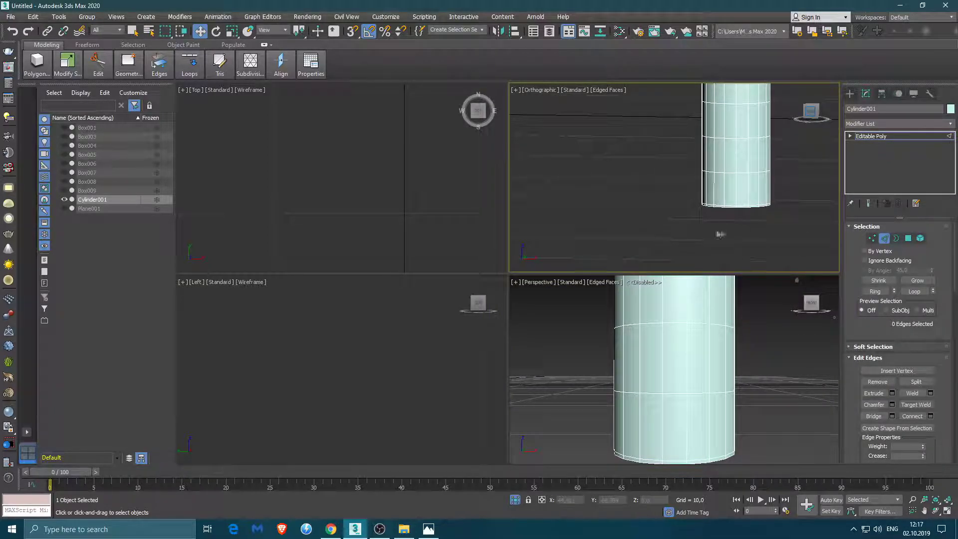
{"action": "left_click_drag", "start_coordinate": [818, 113], "coordinate": [801, 141]}
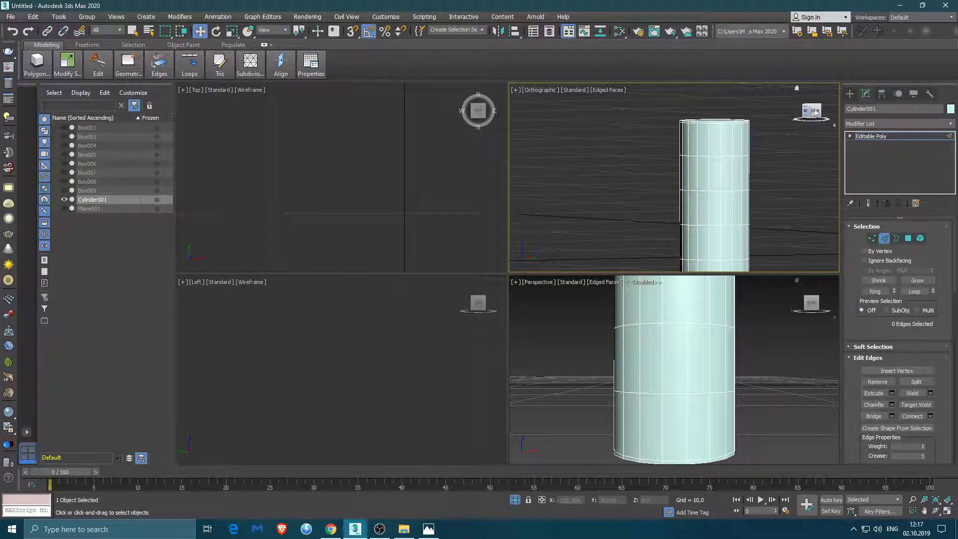
{"action": "key", "text": "f"}
{"action": "key", "text": "z"}
{"action": "key", "text": "6"}
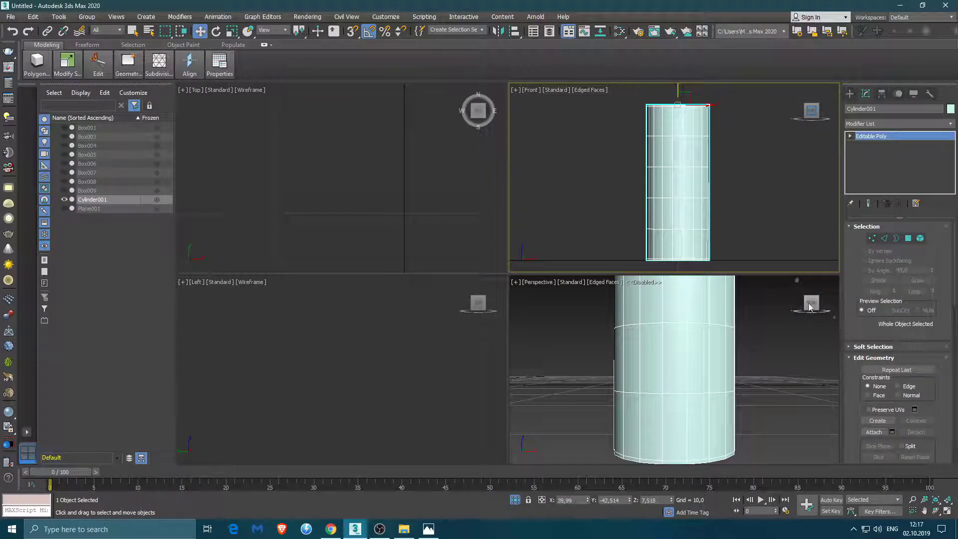
{"action": "left_click", "coordinate": [717, 349]}
{"action": "scroll", "coordinate": [717, 349], "scroll_direction": "down", "scroll_amount": 3}
{"action": "scroll", "coordinate": [711, 355], "scroll_direction": "down", "scroll_amount": 3}
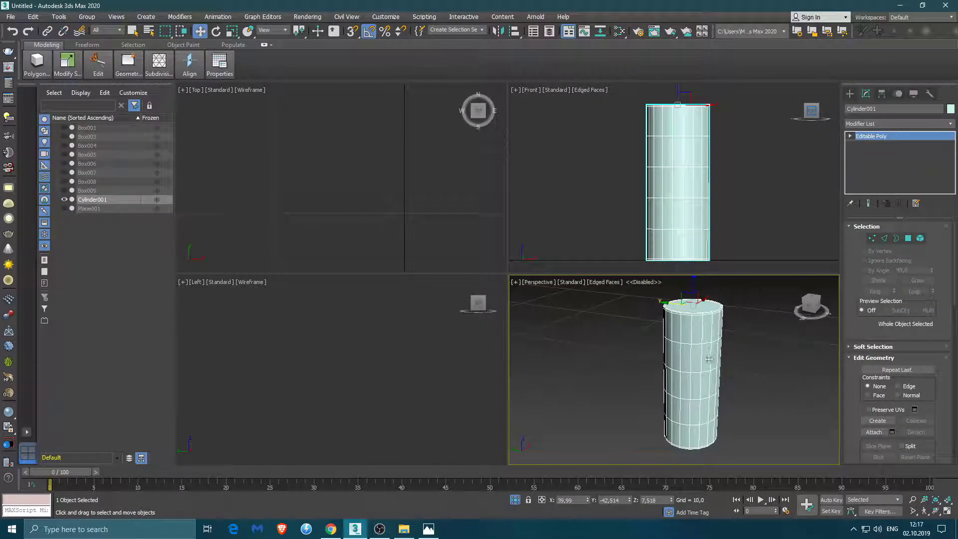
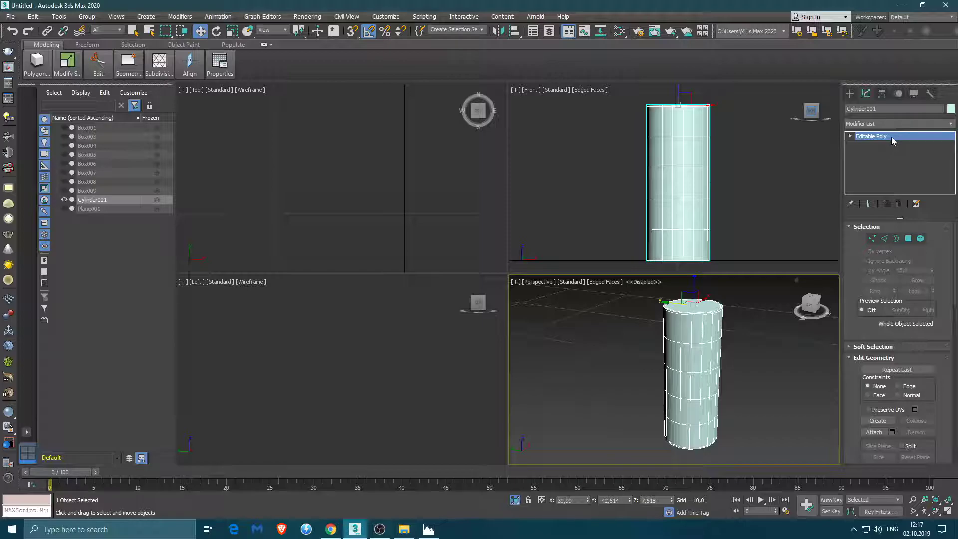
- Add a TurboSmooth modifier to the cylinder with Iterations set to 2
{"action": "key", "text": "2"}
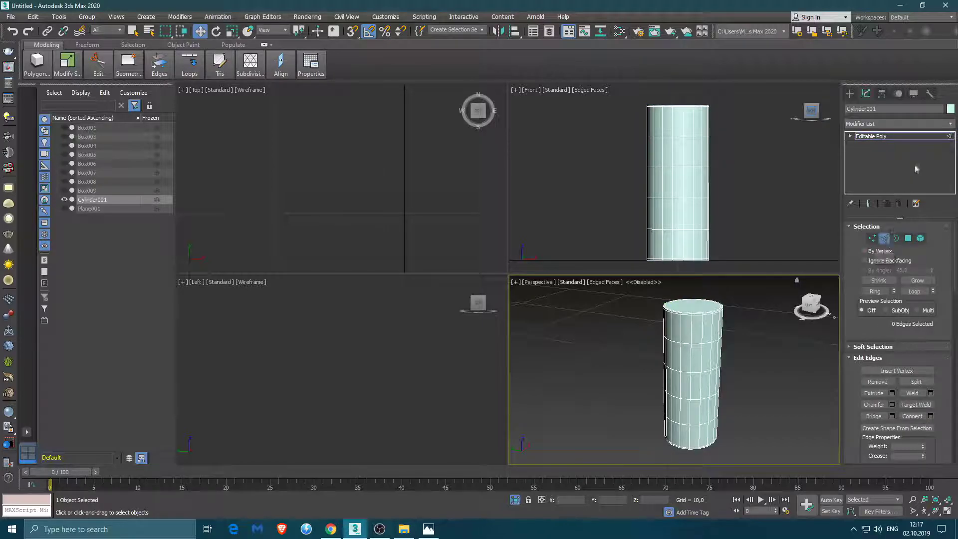
{"action": "key", "text": "2"}
{"action": "left_click", "coordinate": [898, 123]}
{"action": "key", "text": "t"}
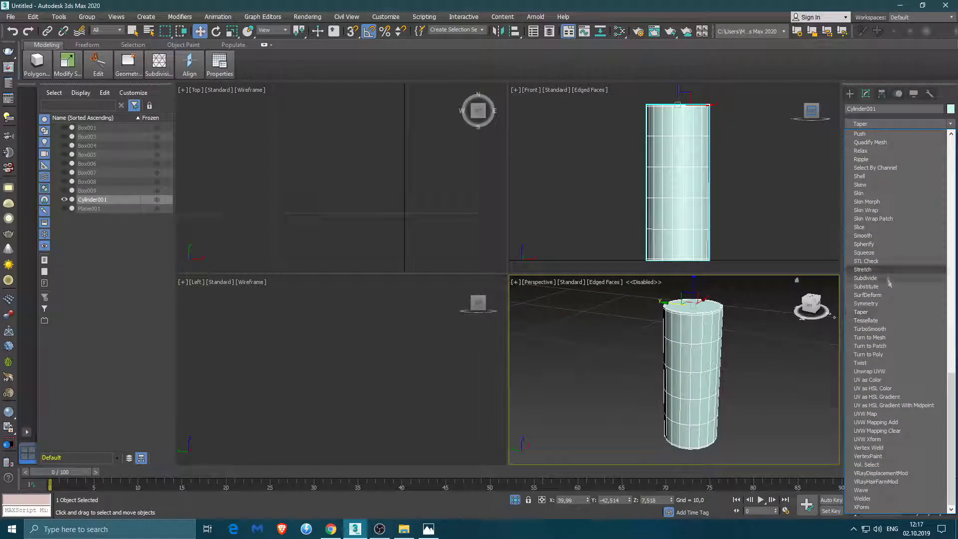
{"action": "left_click", "coordinate": [869, 328]}
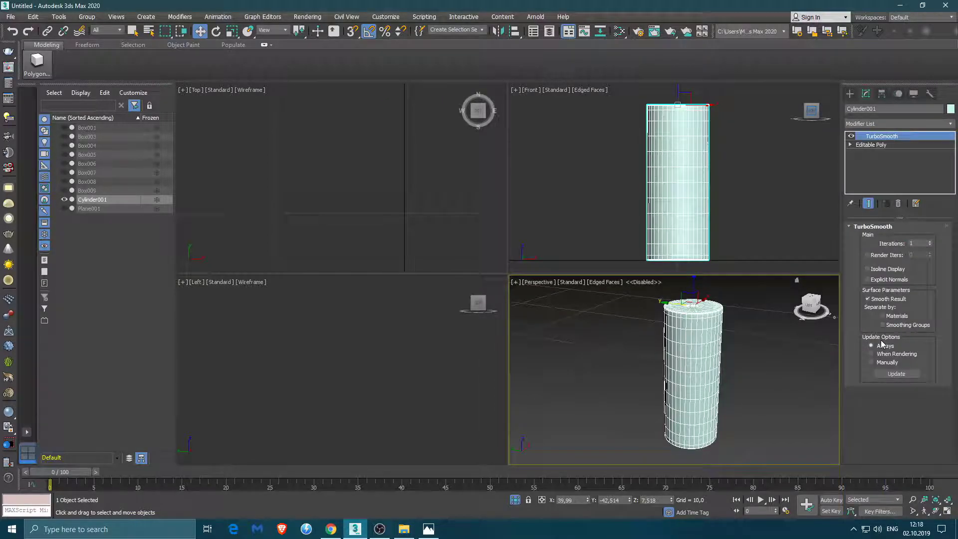
{"action": "left_click", "coordinate": [930, 242]}
{"action": "scroll", "coordinate": [698, 351], "scroll_direction": "up", "scroll_amount": 3}
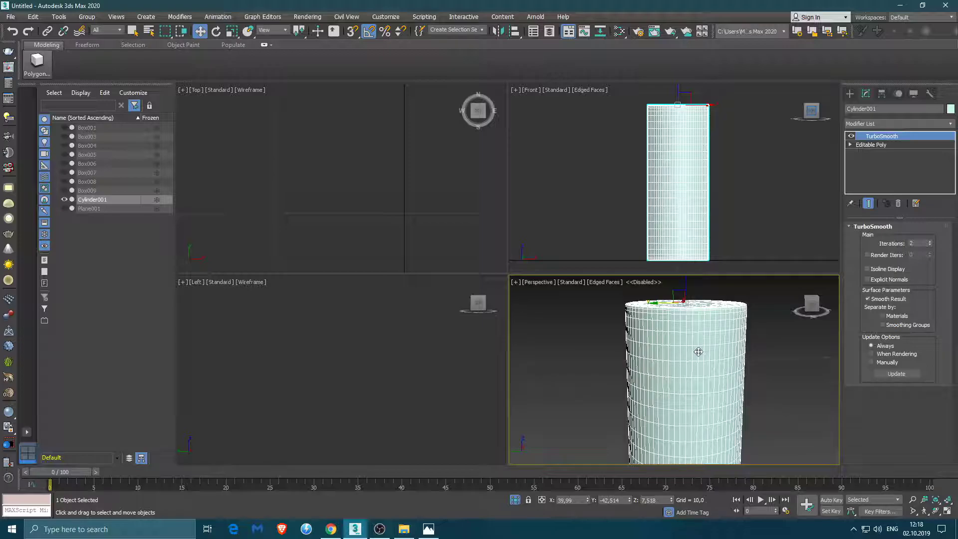
- Collapse the modifier stack and convert the cylinder to Editable Poly
{"action": "right_click", "coordinate": [885, 159]}
{"action": "left_click", "coordinate": [858, 274]}
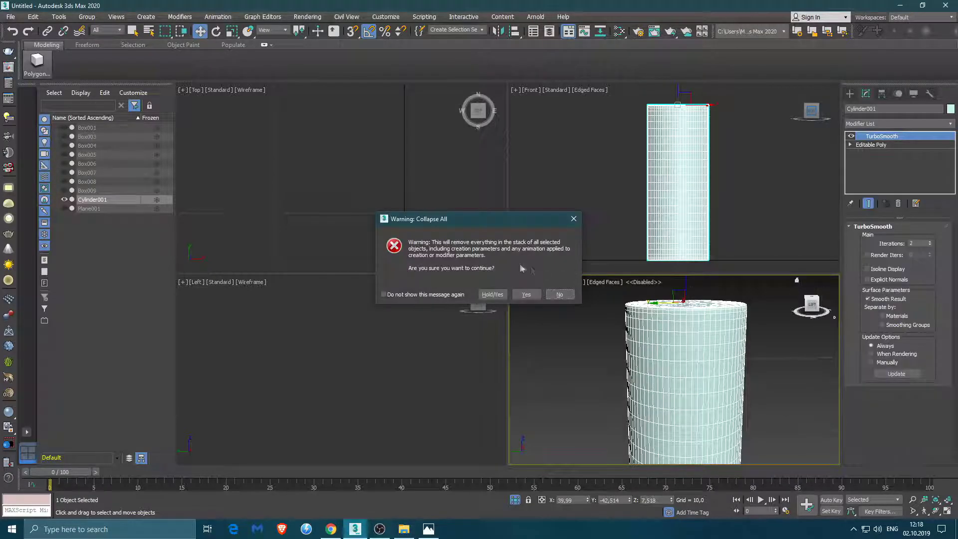
{"action": "left_click", "coordinate": [526, 292]}
{"action": "right_click", "coordinate": [887, 160]}
{"action": "left_click", "coordinate": [900, 235]}
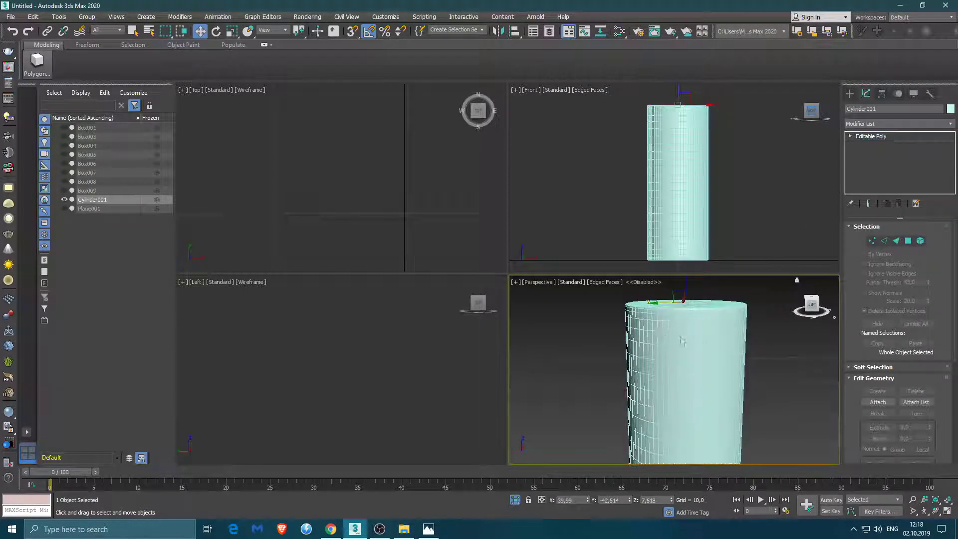
- Select three horizontal edge loops near the top of the cylinder
{"action": "double_click", "coordinate": [660, 321]}
{"action": "double_click", "coordinate": [682, 331], "text": "ctrl"}
{"action": "scroll", "coordinate": [682, 345], "scroll_direction": "up", "scroll_amount": 3}
{"action": "double_click", "coordinate": [687, 317], "text": "ctrl"}
{"action": "scroll", "coordinate": [674, 158], "scroll_direction": "up", "scroll_amount": 5}
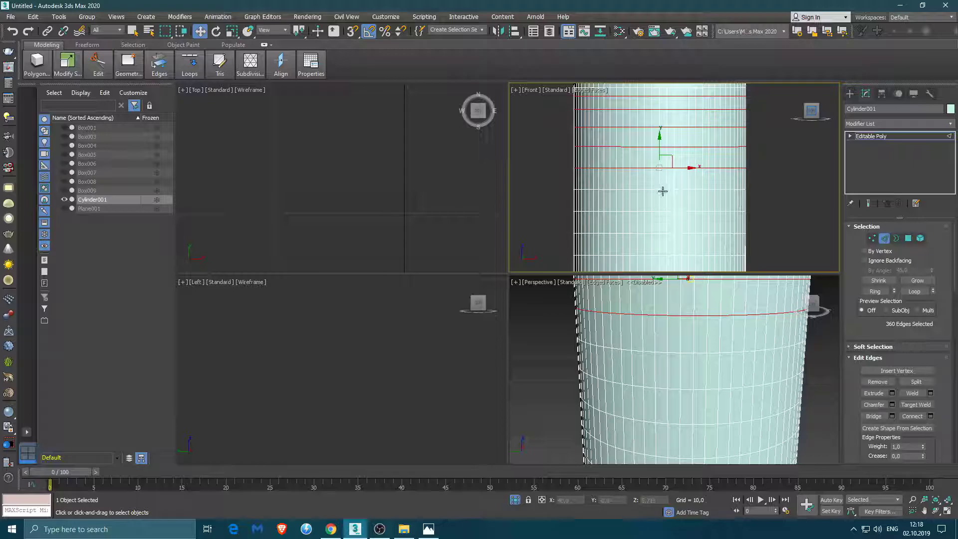
- Pan along the cylinder and add two more edge loops to the selection
{"action": "middle_click_drag", "start_coordinate": [666, 229], "coordinate": [666, 207]}
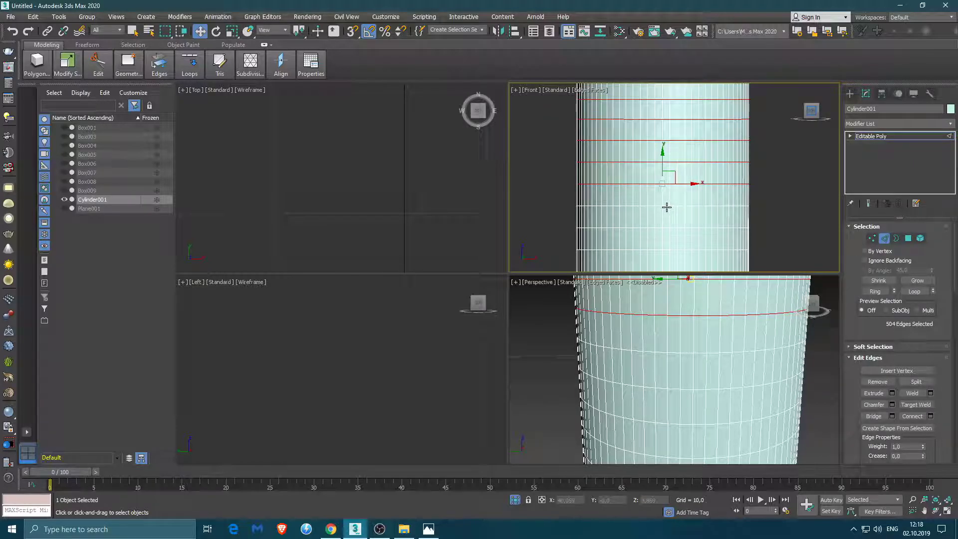
{"action": "middle_click_drag", "start_coordinate": [667, 242], "coordinate": [675, 196]}
{"action": "double_click", "coordinate": [676, 196], "text": "ctrl"}
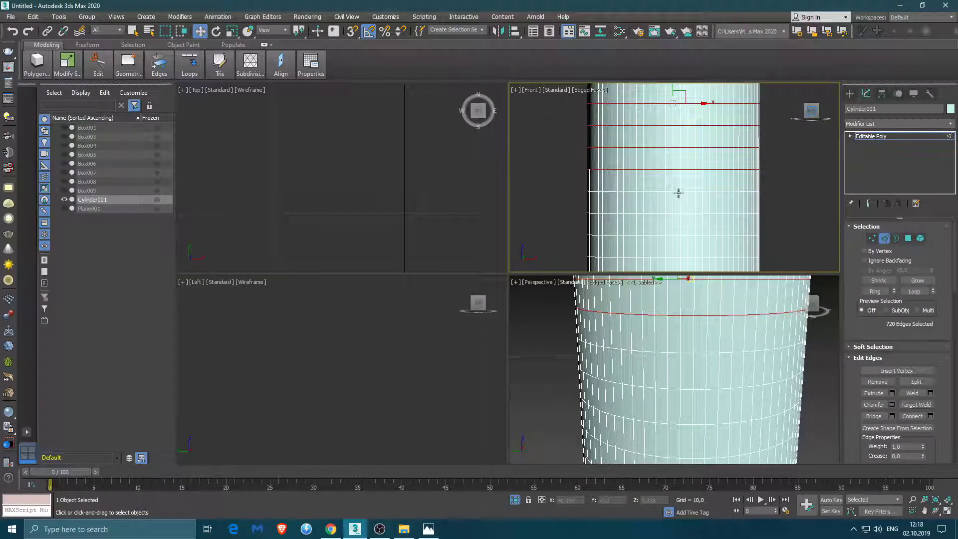
{"action": "scroll", "coordinate": [686, 159], "scroll_direction": "up", "scroll_amount": 2}
{"action": "left_click", "coordinate": [694, 139], "text": "ctrl"}
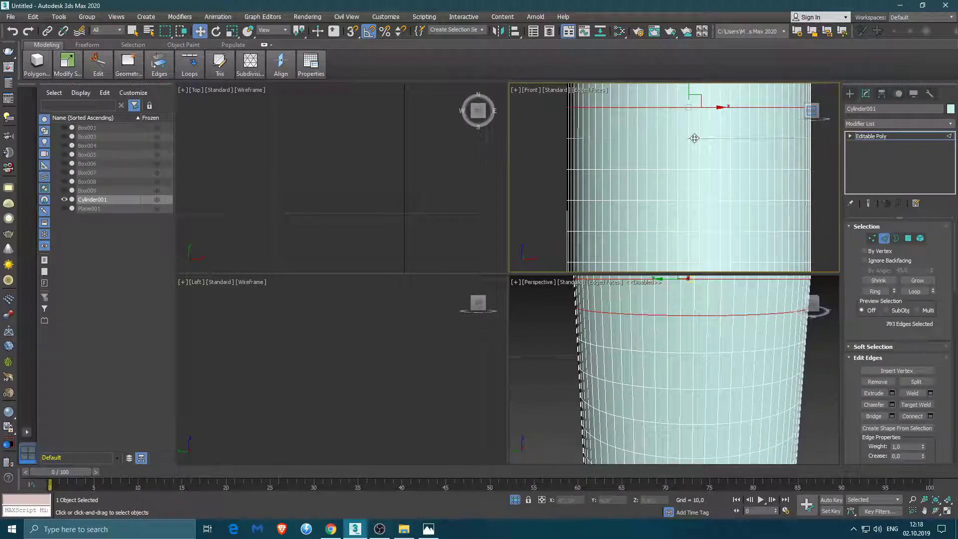
{"action": "double_click", "coordinate": [695, 183], "text": "ctrl"}
{"action": "scroll", "coordinate": [693, 189], "scroll_direction": "down", "scroll_amount": 4}
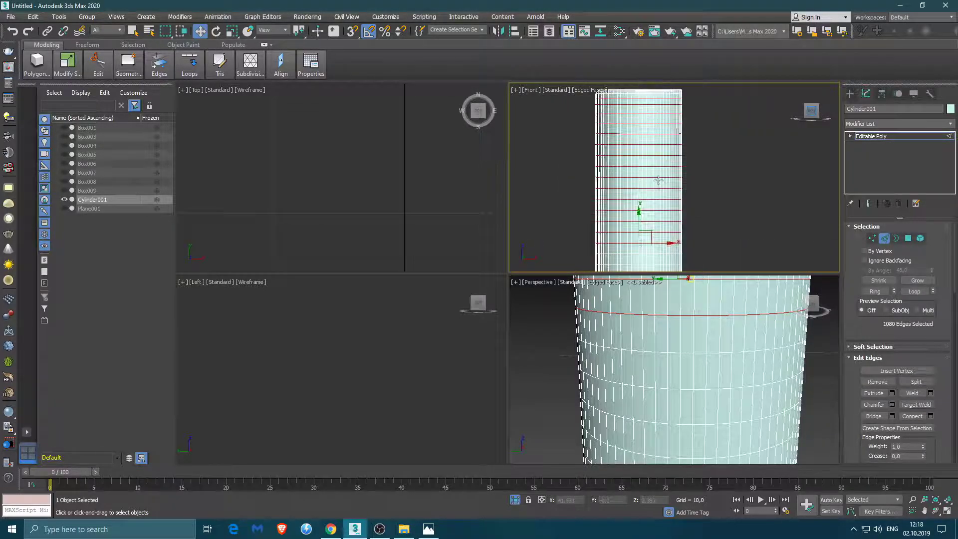
- Extract the selected edge loops as the new ring shape Shape001 and inspect it
{"action": "left_click", "coordinate": [905, 429]}
{"action": "key", "text": "Return"}
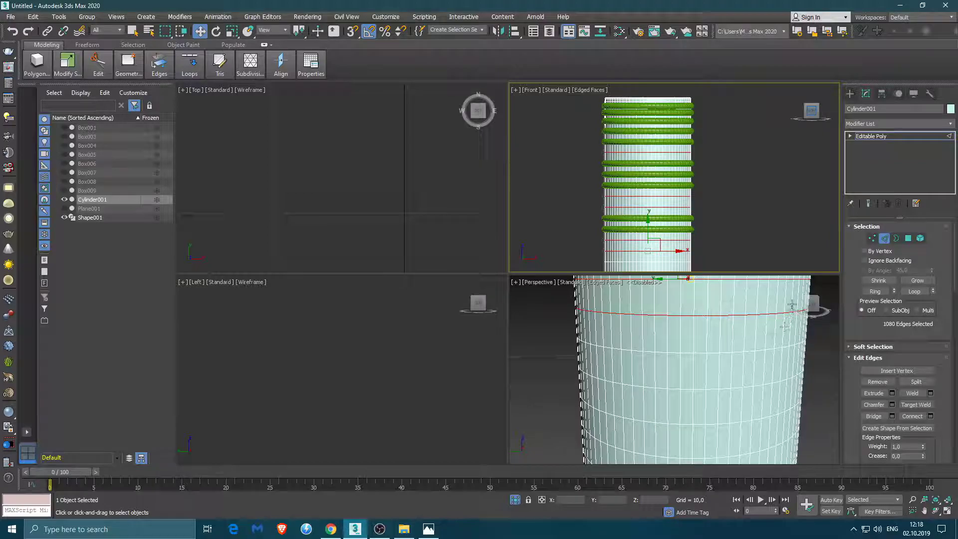
{"action": "middle_click_drag", "start_coordinate": [673, 189], "coordinate": [673, 165], "text": "alt"}
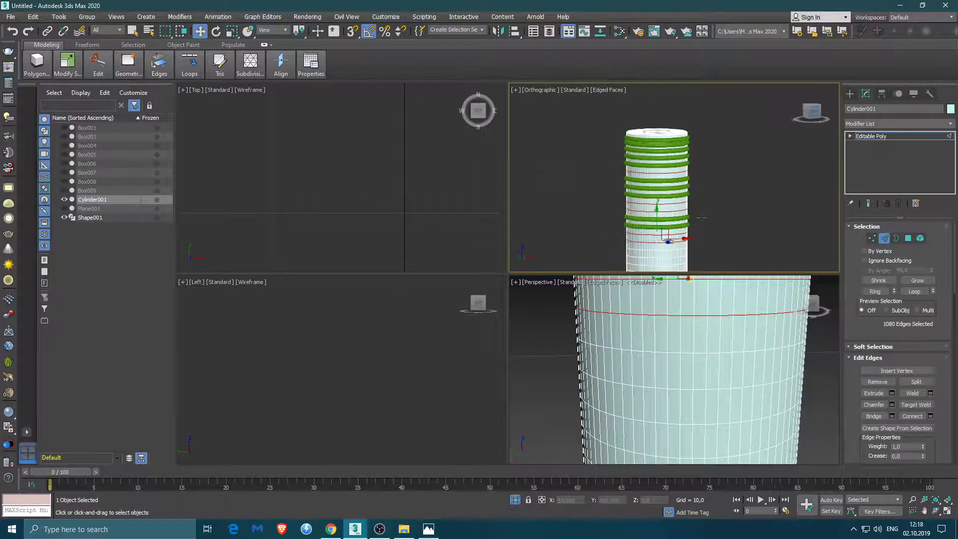
{"action": "scroll", "coordinate": [711, 309], "scroll_direction": "down", "scroll_amount": 5}
{"action": "mouse_move", "coordinate": [643, 346]}
{"action": "middle_mouse_down", "text": "alt"}
{"action": "mouse_move", "coordinate": [714, 359]}
{"action": "mouse_move", "coordinate": [680, 324]}
{"action": "middle_mouse_up", "text": "alt"}
{"action": "scroll", "coordinate": [674, 347], "scroll_direction": "up", "scroll_amount": 5}
{"action": "scroll", "coordinate": [714, 359], "scroll_direction": "down", "scroll_amount": 4}
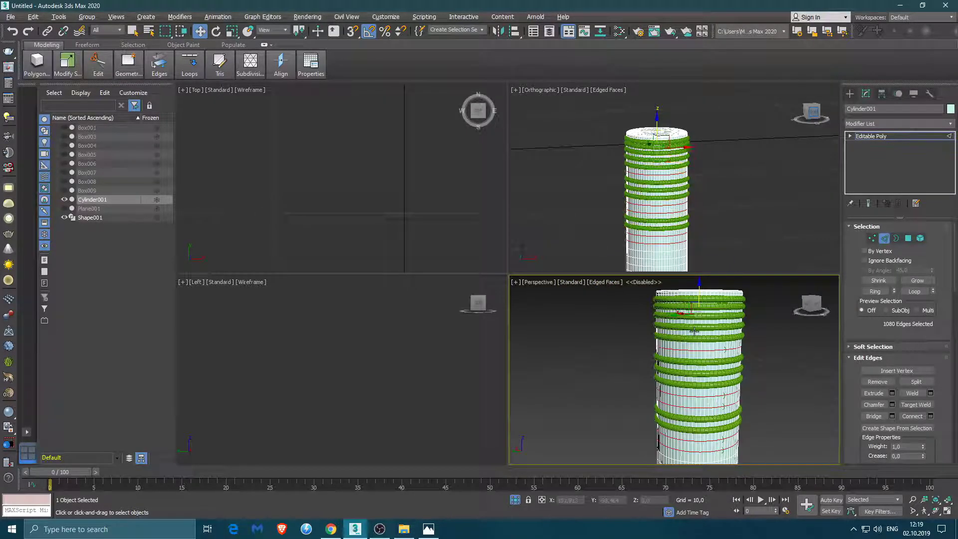
- Select Shape001 and set its rendering radial thickness to 0,13
{"action": "key", "text": "2"}
{"action": "left_click", "coordinate": [663, 334]}
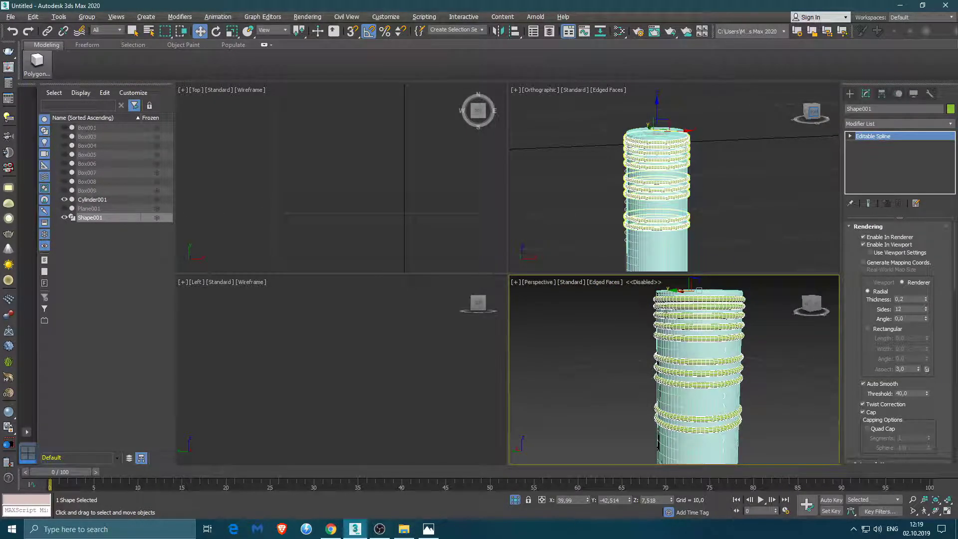
{"action": "left_click", "coordinate": [722, 344], "text": "ctrl"}
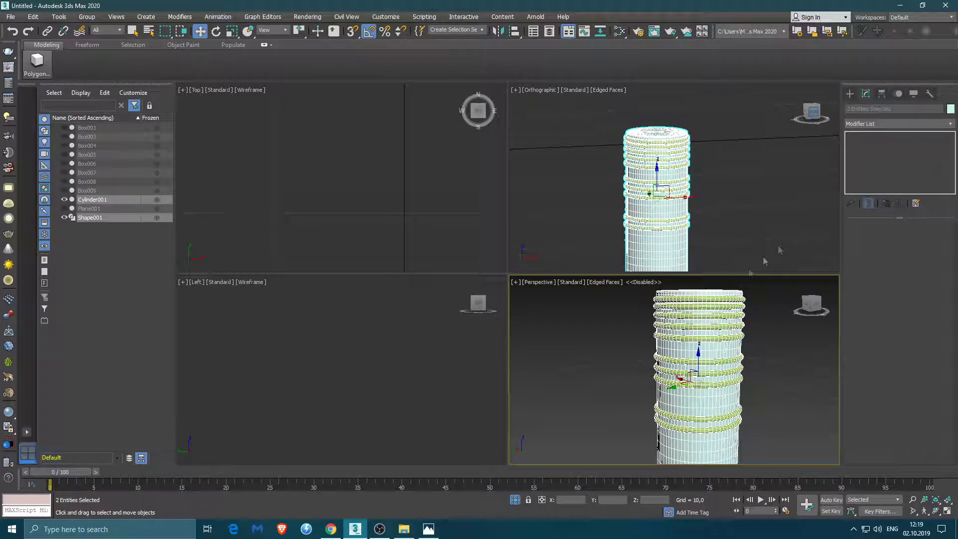
{"action": "left_click", "coordinate": [688, 164]}
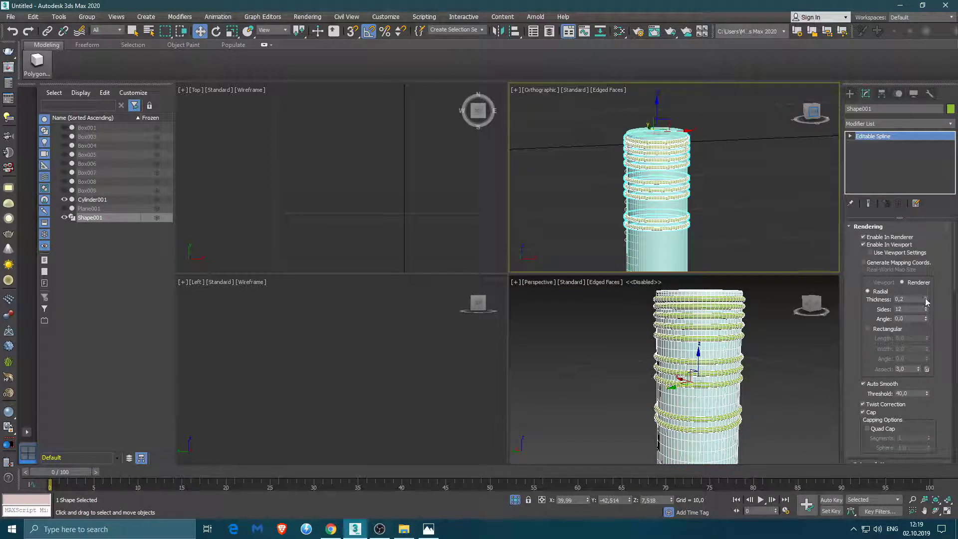
{"action": "left_click", "coordinate": [925, 301]}
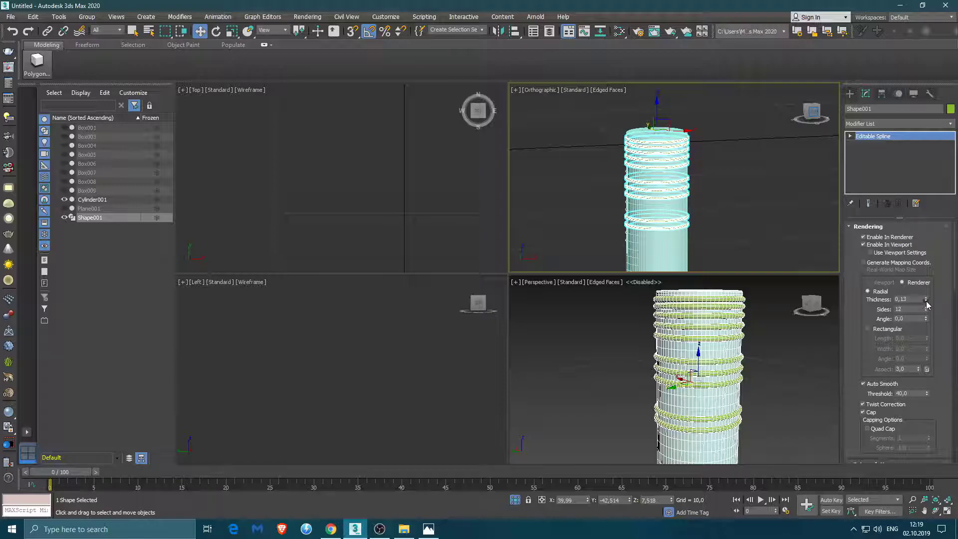
- Convert the Shape001 rings to an Editable Poly
{"action": "left_click", "coordinate": [870, 124]}
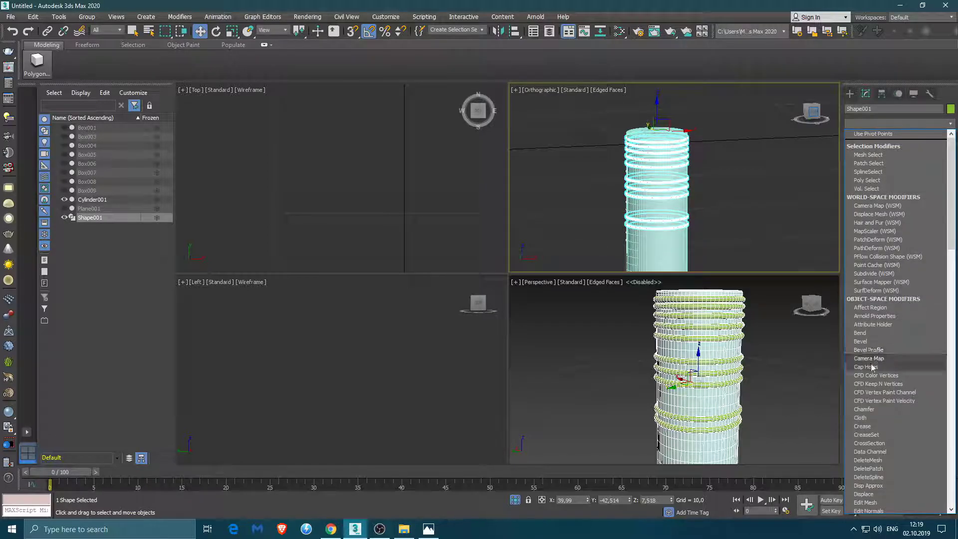
{"action": "right_click", "coordinate": [887, 172]}
{"action": "left_click", "coordinate": [901, 246]}
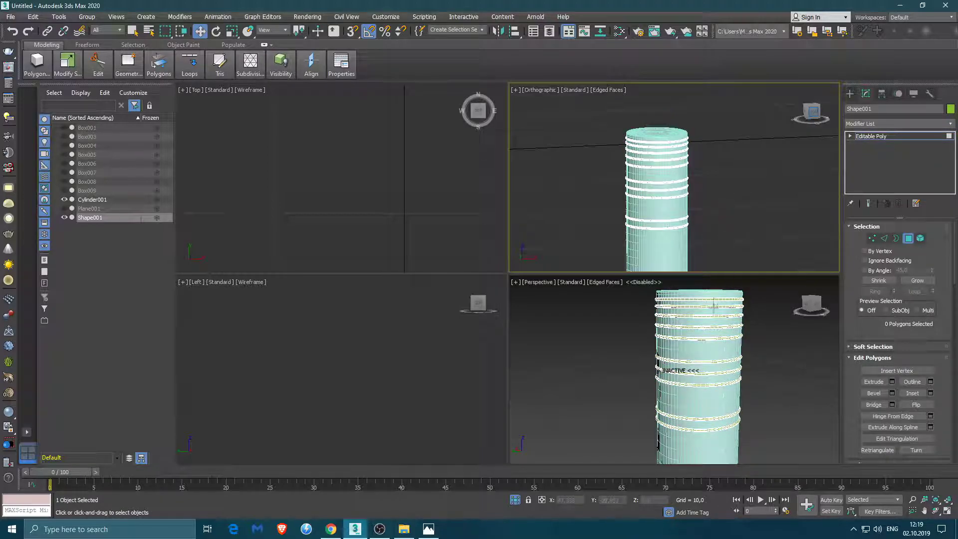
{"action": "middle_click_drag", "start_coordinate": [663, 200], "coordinate": [663, 213], "text": "alt"}
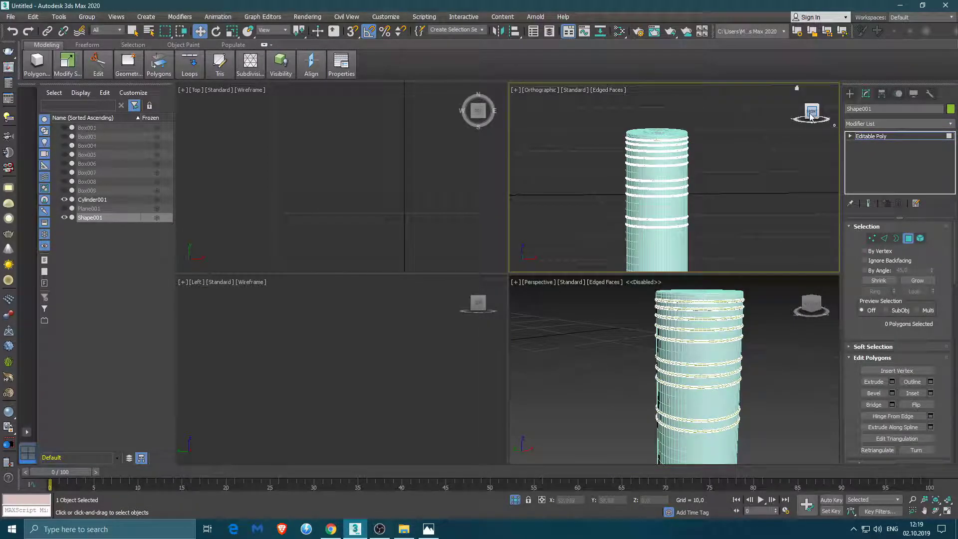
- Switch the top-right viewport to Front and raise the selected rings up the cylinder
{"action": "left_click", "coordinate": [543, 90]}
{"action": "left_click", "coordinate": [566, 173]}
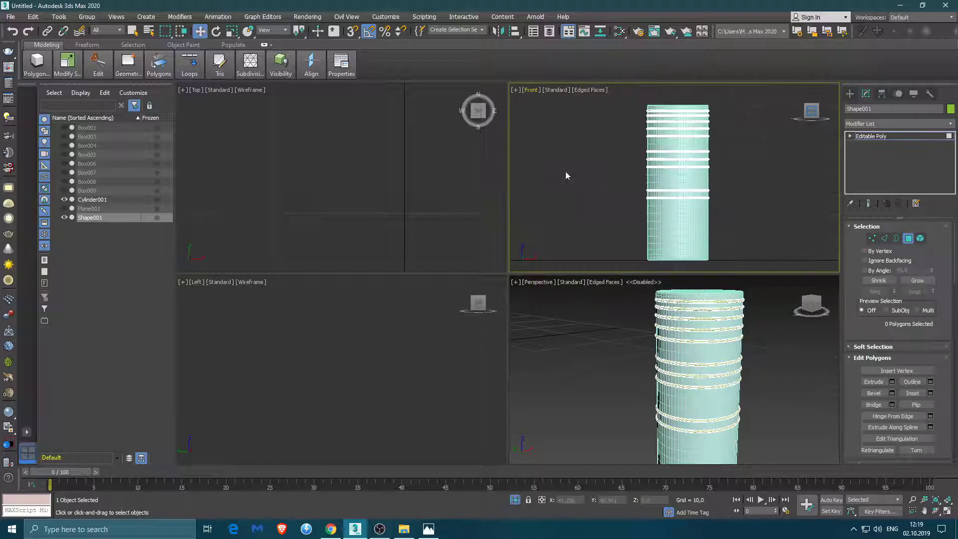
{"action": "left_click_drag", "start_coordinate": [650, 193], "coordinate": [664, 130]}
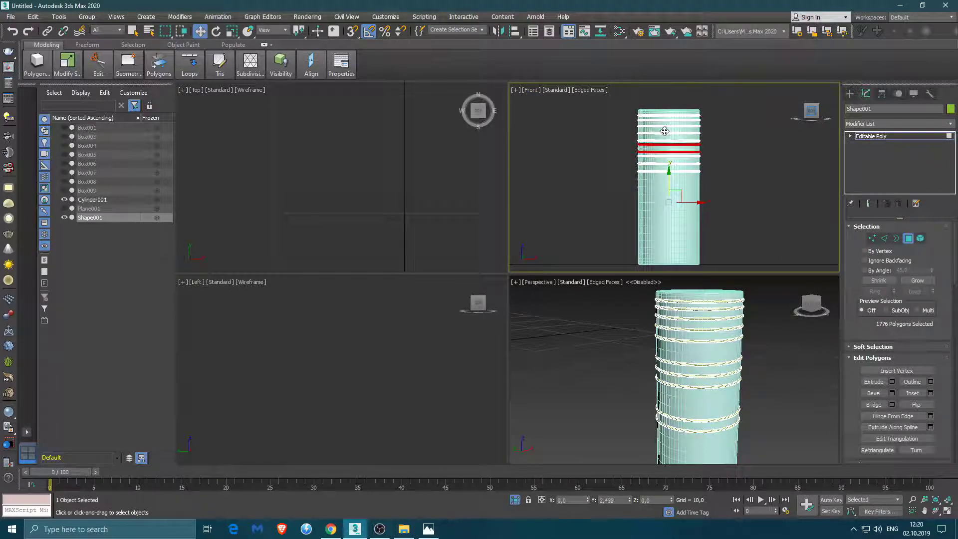
{"action": "key", "text": "z"}
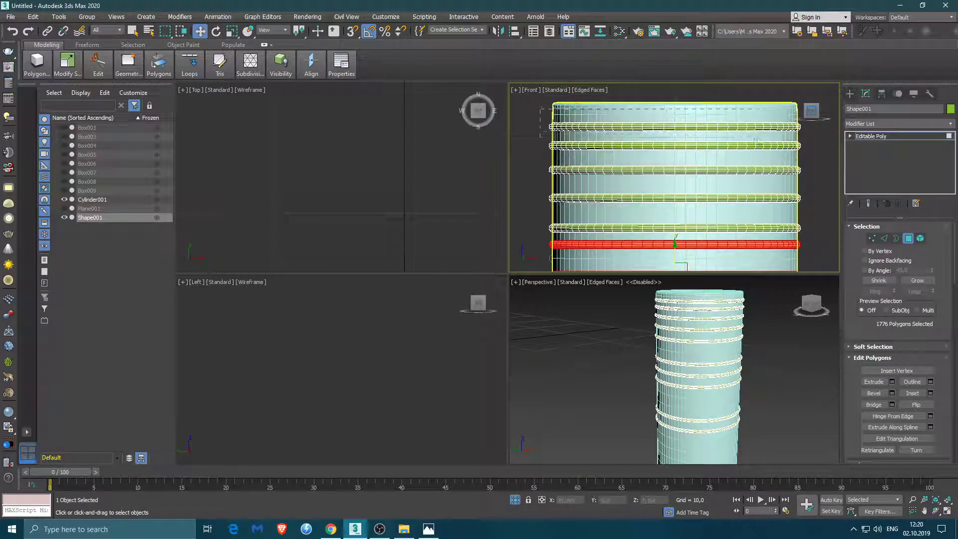
{"action": "left_click_drag", "start_coordinate": [808, 138], "coordinate": [808, 135]}
{"action": "left_click_drag", "start_coordinate": [679, 108], "coordinate": [678, 123]}
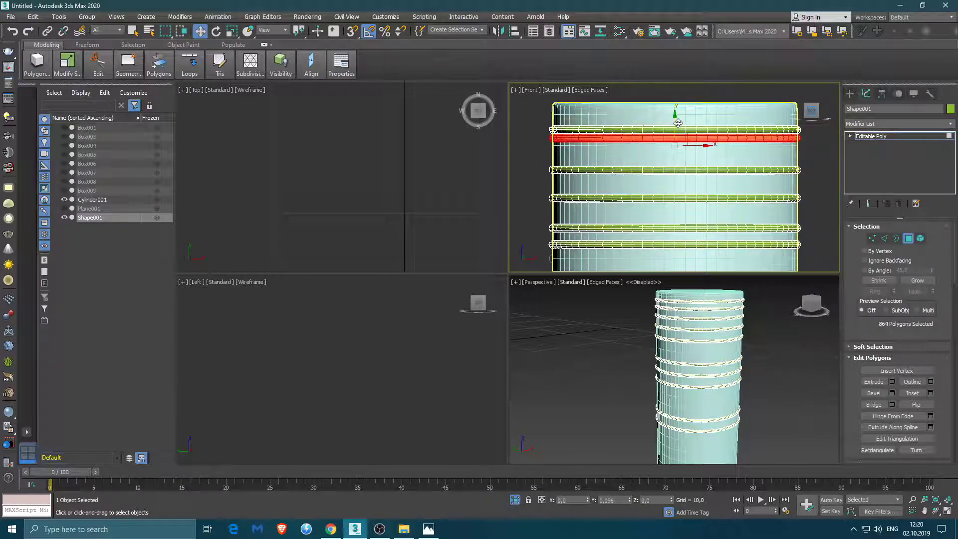
{"action": "left_click_drag", "start_coordinate": [809, 166], "coordinate": [807, 189]}
- Raise several lower rings one by one up beside the top stack
{"action": "left_click_drag", "start_coordinate": [676, 197], "coordinate": [676, 155]}
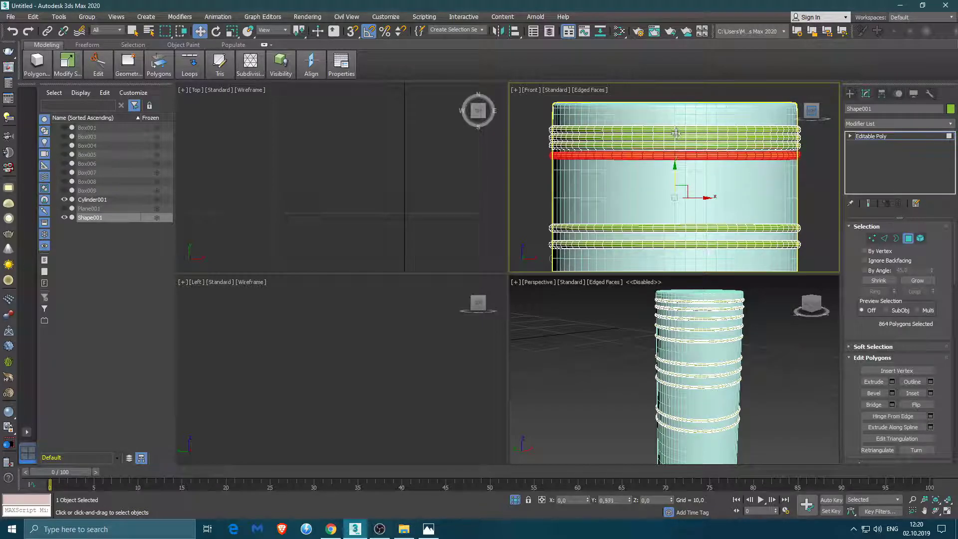
{"action": "left_click_drag", "start_coordinate": [800, 238], "coordinate": [800, 239]}
{"action": "left_click_drag", "start_coordinate": [676, 227], "coordinate": [676, 161]}
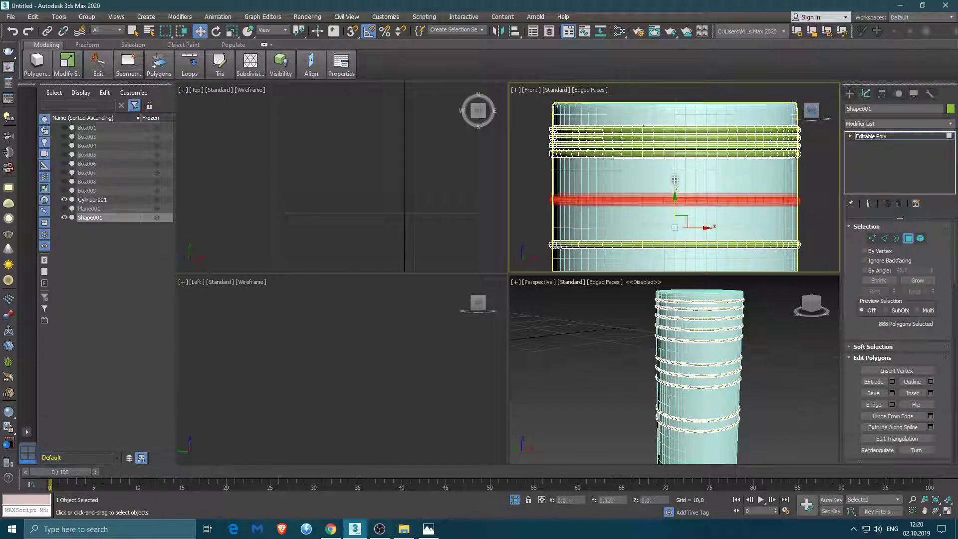
{"action": "left_click_drag", "start_coordinate": [540, 227], "coordinate": [763, 252]}
{"action": "left_click_drag", "start_coordinate": [676, 244], "coordinate": [677, 160]}
{"action": "middle_click_drag", "start_coordinate": [680, 229], "coordinate": [672, 187]}
{"action": "left_click_drag", "start_coordinate": [798, 235], "coordinate": [798, 236]}
{"action": "left_click_drag", "start_coordinate": [675, 224], "coordinate": [676, 129]}
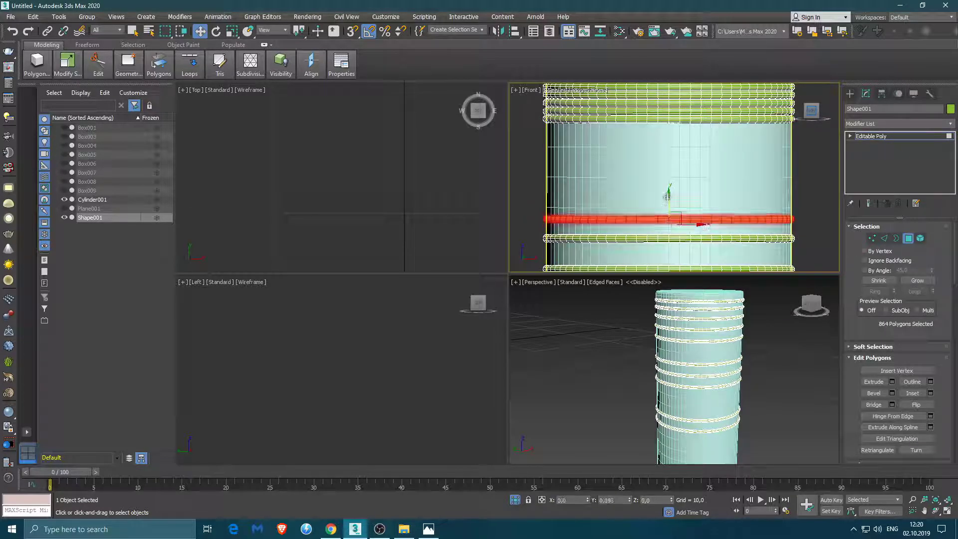
{"action": "left_click_drag", "start_coordinate": [539, 227], "coordinate": [777, 251]}
{"action": "left_click_drag", "start_coordinate": [671, 235], "coordinate": [668, 136]}
- Pull the remaining lower rings, including the bottom ring, up into the band
{"action": "middle_click_drag", "start_coordinate": [665, 166], "coordinate": [674, 120]}
{"action": "left_click_drag", "start_coordinate": [541, 214], "coordinate": [800, 233]}
{"action": "left_click_drag", "start_coordinate": [673, 223], "coordinate": [674, 105]}
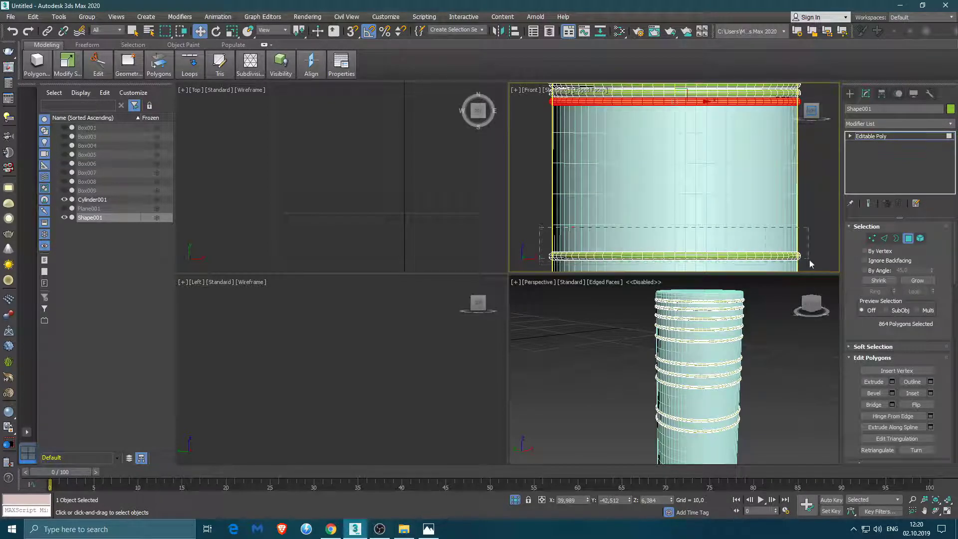
{"action": "left_click_drag", "start_coordinate": [809, 264], "coordinate": [808, 261]}
{"action": "left_click_drag", "start_coordinate": [675, 254], "coordinate": [675, 106]}
{"action": "scroll", "coordinate": [692, 180], "scroll_direction": "down", "scroll_amount": 3}
{"action": "mouse_move", "coordinate": [692, 181]}
{"action": "middle_mouse_down"}
{"action": "mouse_move", "coordinate": [676, 166]}
{"action": "mouse_move", "coordinate": [670, 212]}
{"action": "middle_mouse_up"}
- Select the whole stacked ring band and cancel an attempted downward move
{"action": "left_click_drag", "start_coordinate": [757, 183], "coordinate": [591, 141]}
{"action": "left_click_drag", "start_coordinate": [656, 166], "coordinate": [653, 207]}
{"action": "right_click", "coordinate": [654, 207]}
{"action": "middle_click_drag", "start_coordinate": [655, 171], "coordinate": [655, 195]}
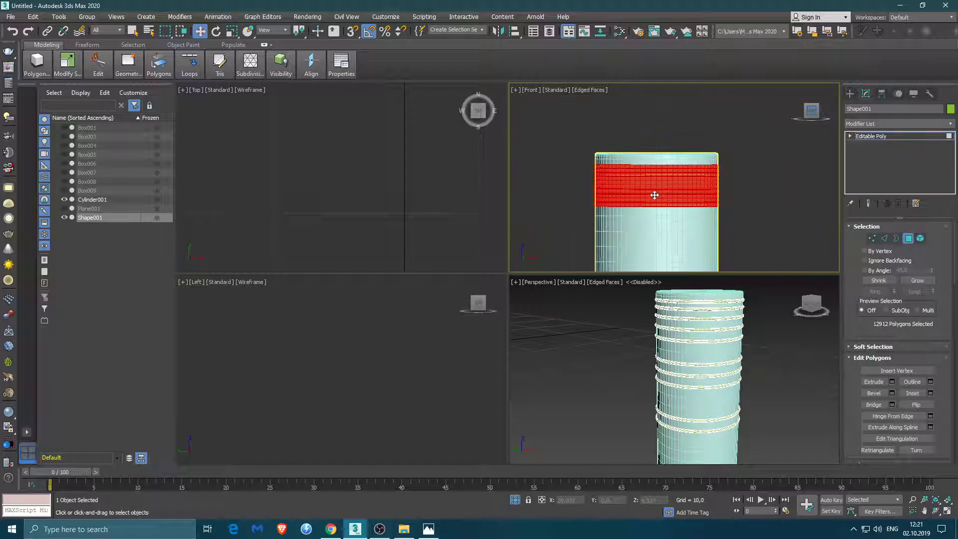
{"action": "left_click", "coordinate": [882, 93]}
- Turn on Affect Pivot Only, then clone the ring band downward as an element
{"action": "left_click", "coordinate": [897, 163]}
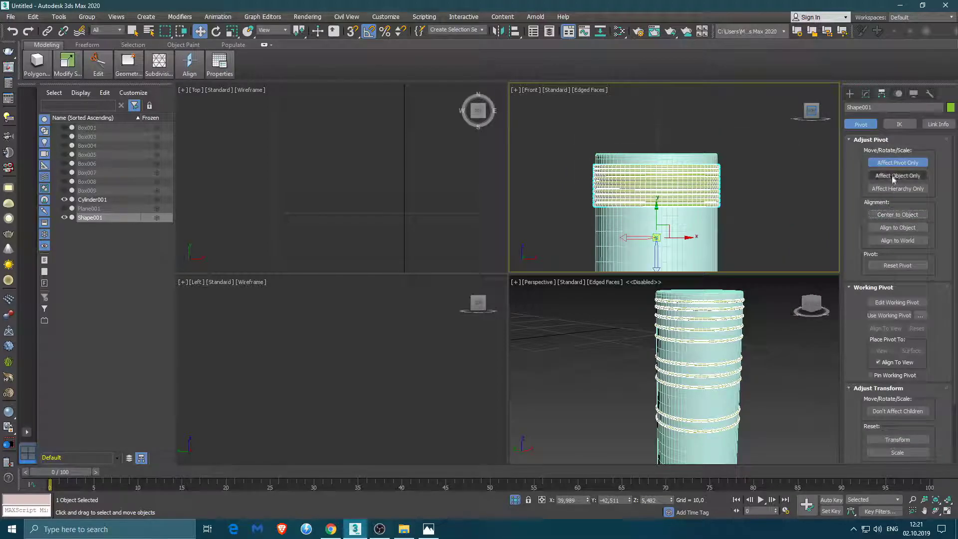
{"action": "left_click", "coordinate": [867, 95]}
{"action": "key", "text": "4"}
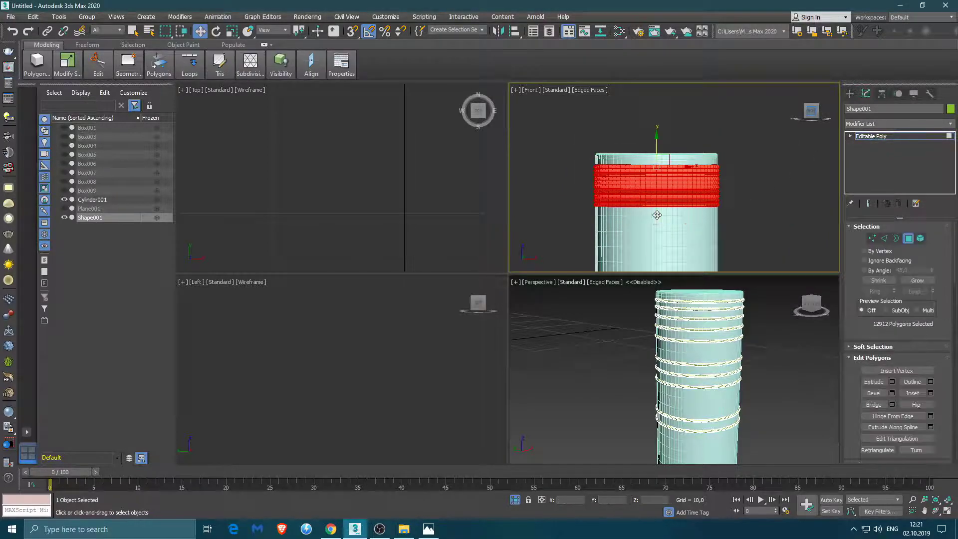
{"action": "left_click_drag", "start_coordinate": [657, 195], "coordinate": [656, 199], "text": "shift"}
{"action": "left_click", "coordinate": [526, 267]}
- Clone the ring band down again as an element, undoing an extra clone
{"action": "scroll", "coordinate": [647, 215], "scroll_direction": "up", "scroll_amount": 5}
{"action": "scroll", "coordinate": [663, 194], "scroll_direction": "up", "scroll_amount": 3}
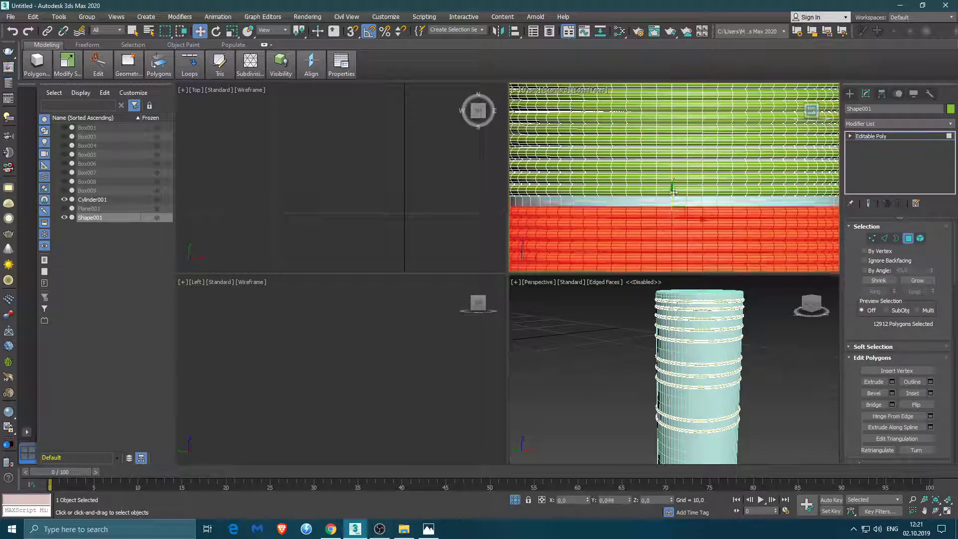
{"action": "scroll", "coordinate": [661, 225], "scroll_direction": "down", "scroll_amount": 5}
{"action": "left_click_drag", "start_coordinate": [661, 226], "coordinate": [661, 230]}
{"action": "left_click", "coordinate": [526, 267]}
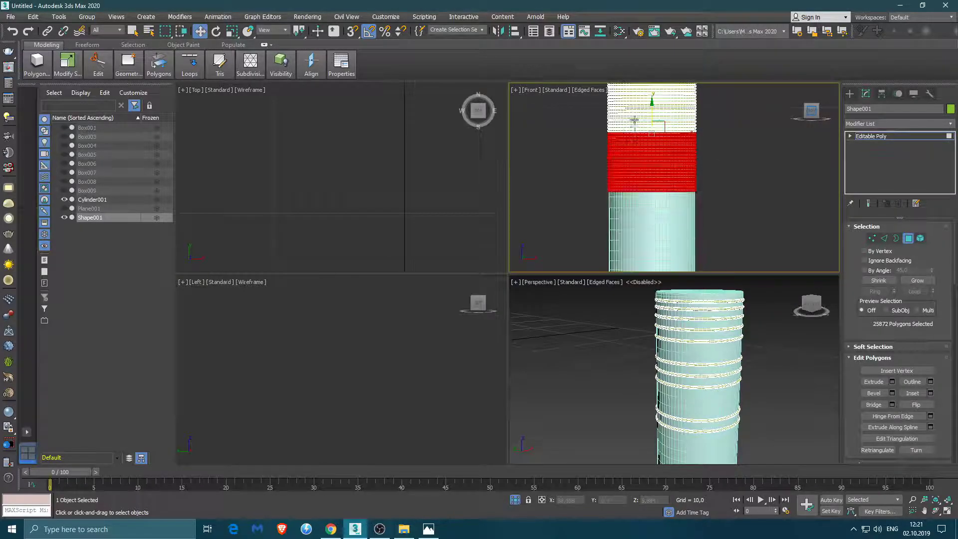
{"action": "scroll", "coordinate": [657, 191], "scroll_direction": "down", "scroll_amount": 2}
{"action": "left_click_drag", "start_coordinate": [648, 132], "coordinate": [654, 176], "text": "shift"}
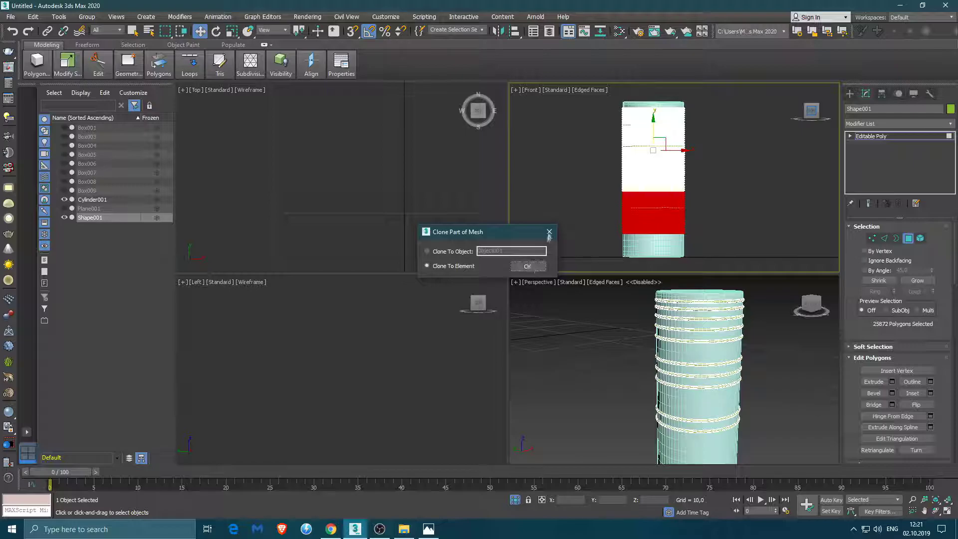
{"action": "key", "text": "Return"}
{"action": "key", "text": "ctrl+z"}
{"action": "key", "text": "ctrl+z"}
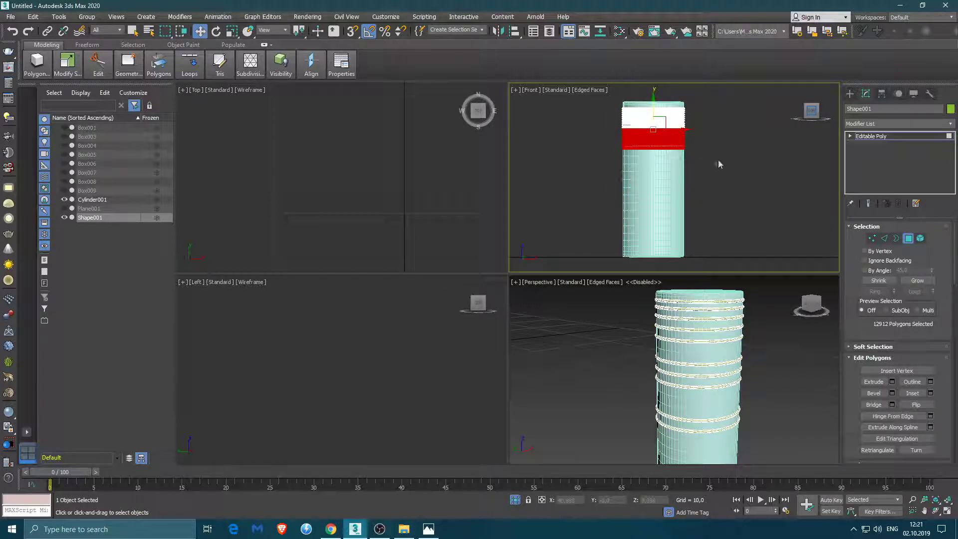
- Select the ring band and clone it further down the cylinder
{"action": "left_click", "coordinate": [708, 161]}
{"action": "scroll", "coordinate": [654, 165], "scroll_direction": "up", "scroll_amount": 10}
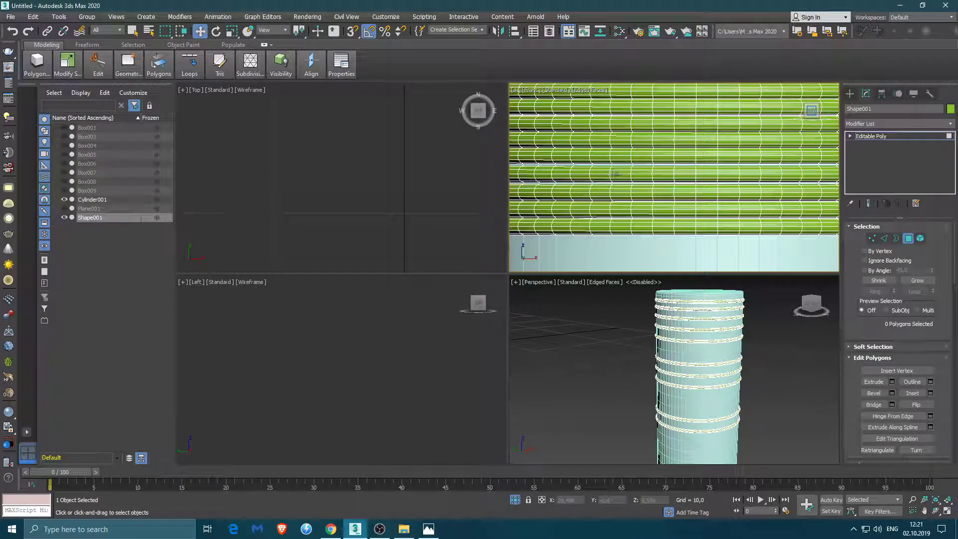
{"action": "scroll", "coordinate": [657, 171], "scroll_direction": "down", "scroll_amount": 5}
{"action": "left_click_drag", "start_coordinate": [602, 188], "coordinate": [739, 99]}
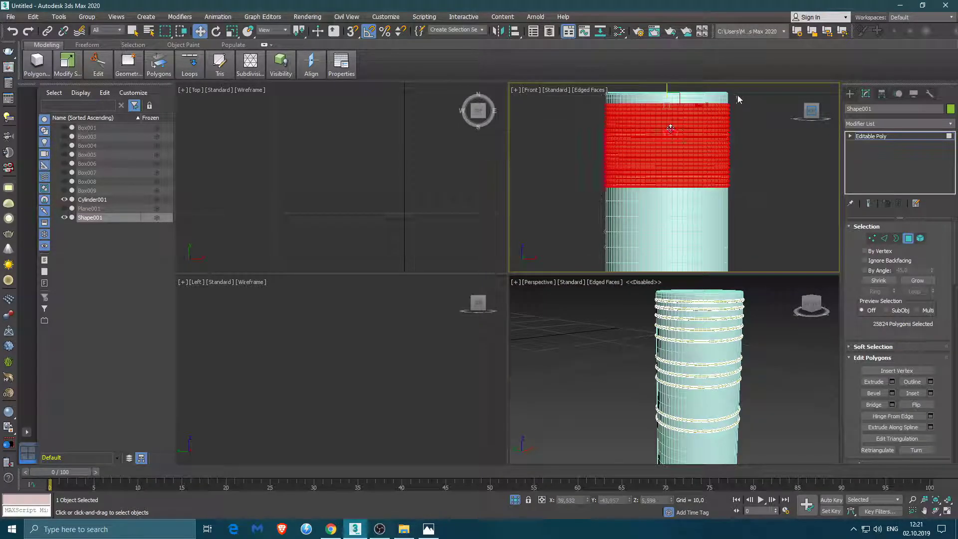
{"action": "left_click_drag", "start_coordinate": [666, 90], "coordinate": [663, 187], "text": "shift"}
{"action": "key", "text": "Return"}
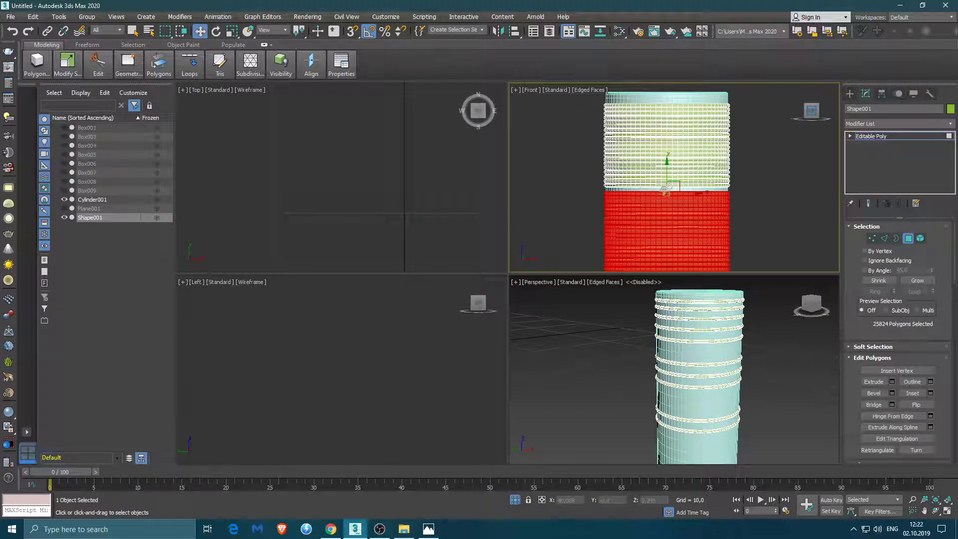
- Select the lower ring band and centre the view on it
{"action": "scroll", "coordinate": [663, 189], "scroll_direction": "up", "scroll_amount": 5}
{"action": "scroll", "coordinate": [662, 189], "scroll_direction": "down", "scroll_amount": 5}
{"action": "mouse_move", "coordinate": [663, 185]}
{"action": "middle_mouse_down"}
{"action": "mouse_move", "coordinate": [679, 121]}
{"action": "mouse_move", "coordinate": [662, 189]}
{"action": "middle_mouse_up"}
{"action": "left_click_drag", "start_coordinate": [727, 234], "coordinate": [605, 185]}
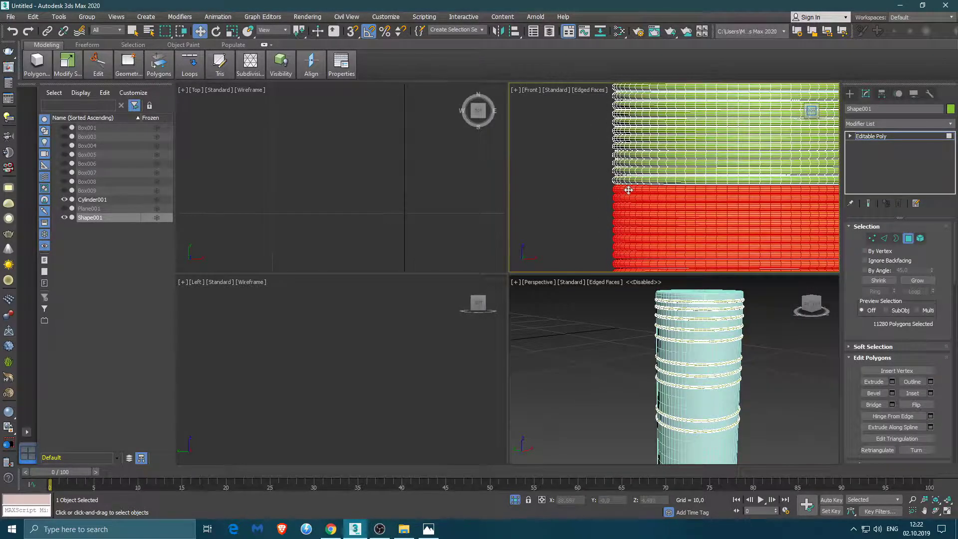
{"action": "scroll", "coordinate": [605, 189], "scroll_direction": "up", "scroll_amount": 3}
{"action": "middle_click_drag", "start_coordinate": [663, 194], "coordinate": [603, 200]}
{"action": "scroll", "coordinate": [634, 196], "scroll_direction": "down", "scroll_amount": 6}
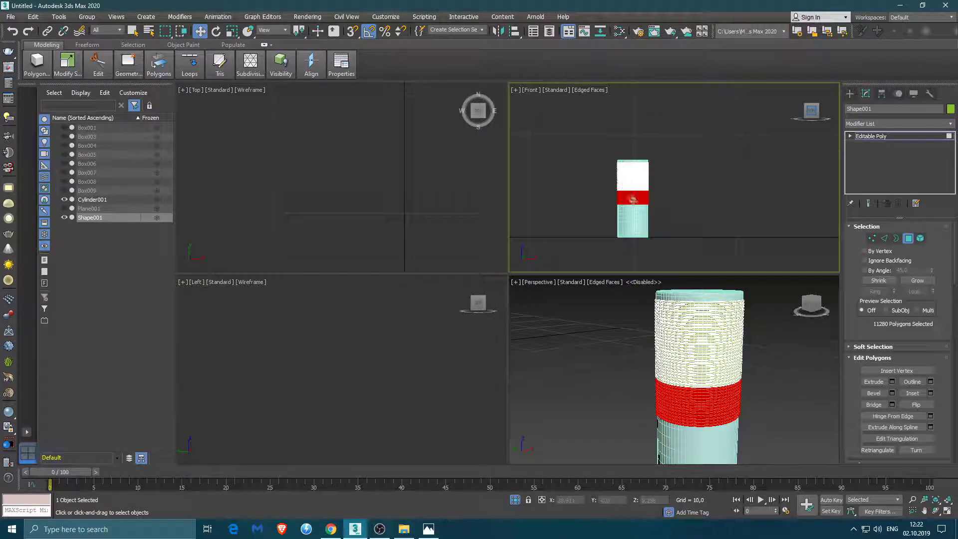
{"action": "right_click", "coordinate": [629, 224], "text": "shift"}
{"action": "right_click", "coordinate": [639, 282]}
- Switch the viewport to front orthographic, then return it to Perspective
{"action": "key", "text": "f"}
{"action": "key", "text": "u"}
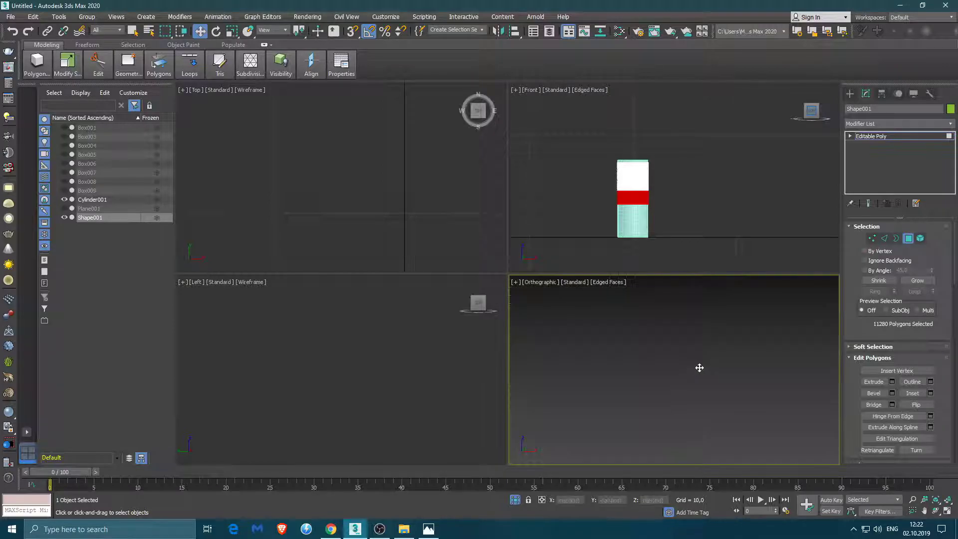
{"action": "left_click", "coordinate": [541, 283]}
{"action": "left_click", "coordinate": [564, 314]}
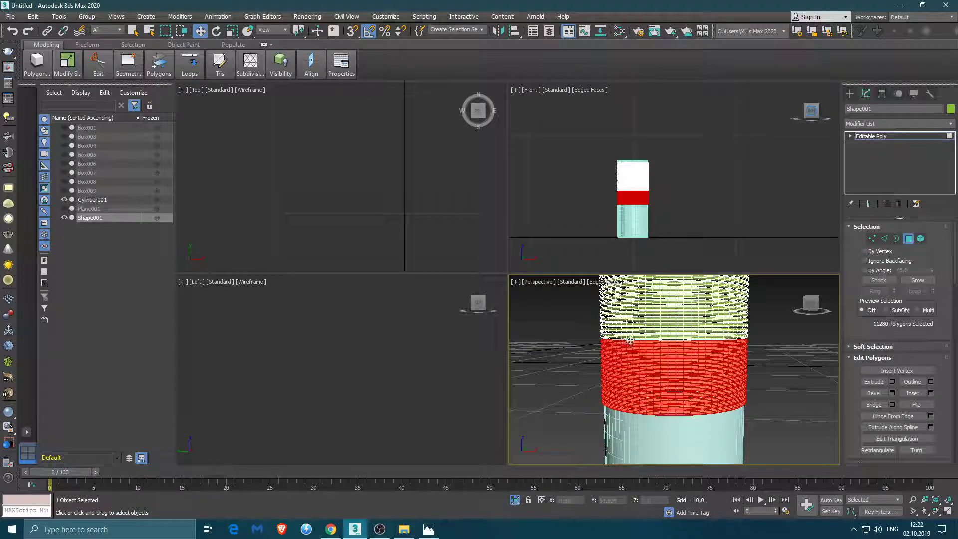
{"action": "scroll", "coordinate": [679, 366], "scroll_direction": "down", "scroll_amount": 2}
- Centre the pivot on Shape001 and reselect it in Polygon mode
{"action": "left_click", "coordinate": [882, 94]}
{"action": "left_click", "coordinate": [898, 165]}
{"action": "left_click", "coordinate": [887, 217]}
{"action": "left_click", "coordinate": [865, 94]}
{"action": "left_click", "coordinate": [684, 233]}
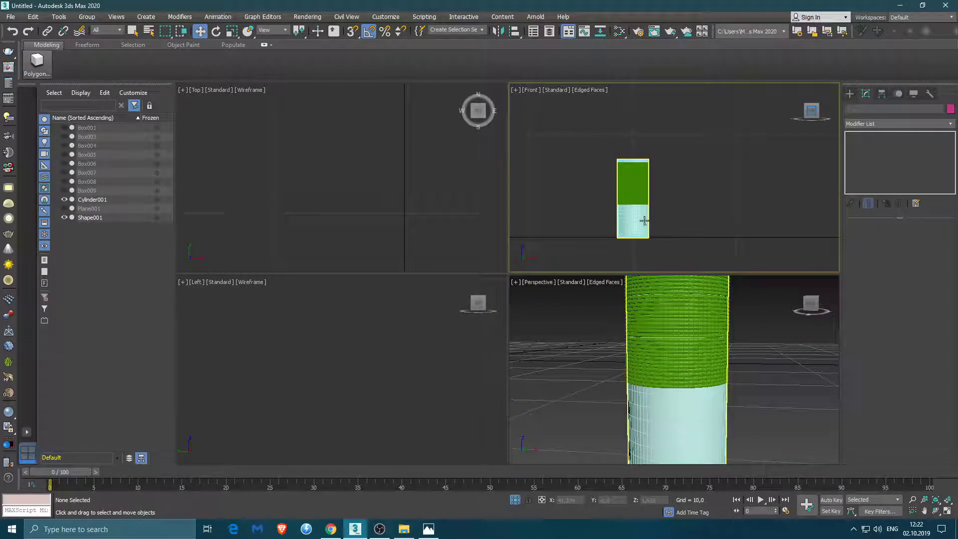
{"action": "left_click", "coordinate": [633, 197]}
{"action": "key", "text": "4"}
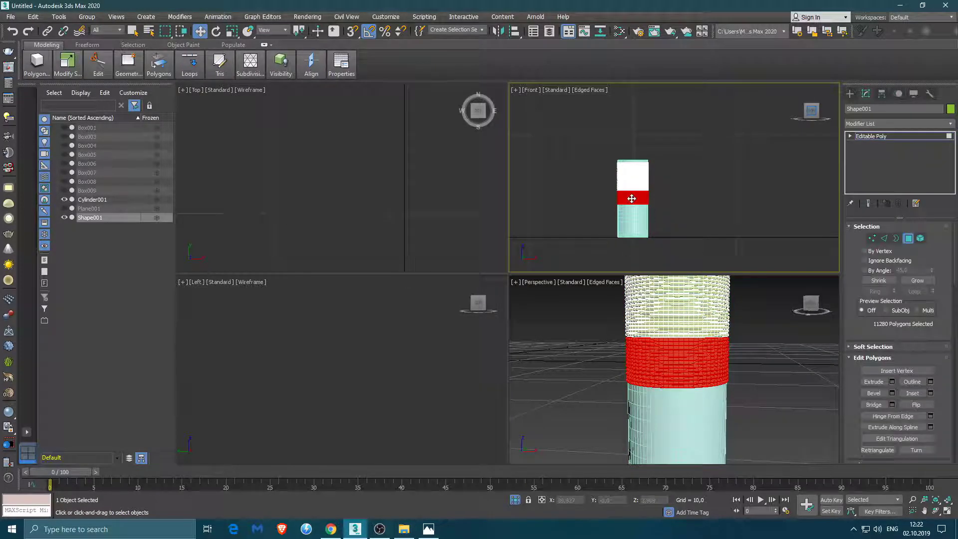
- Reselect polygons of the lower ring band in Polygon mode
{"action": "scroll", "coordinate": [631, 199], "scroll_direction": "up", "scroll_amount": 5}
{"action": "left_click", "coordinate": [870, 136]}
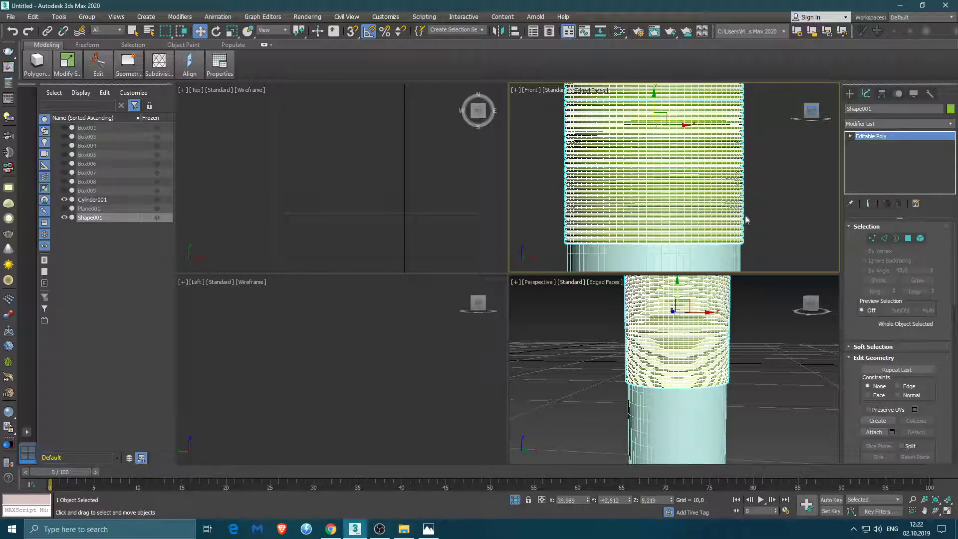
{"action": "key", "text": "4"}
{"action": "left_click", "coordinate": [687, 258]}
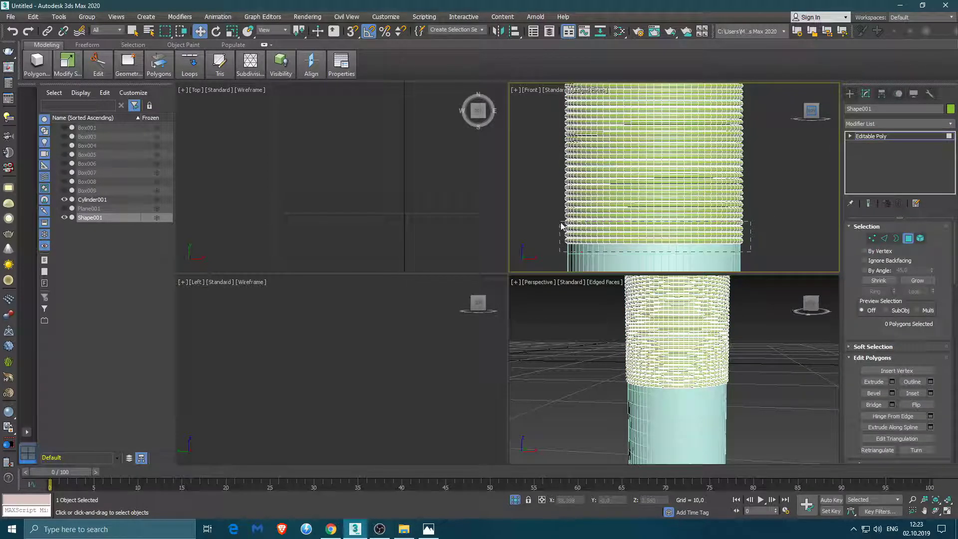
{"action": "left_click_drag", "start_coordinate": [551, 213], "coordinate": [551, 210]}
{"action": "scroll", "coordinate": [658, 194], "scroll_direction": "up", "scroll_amount": 4}
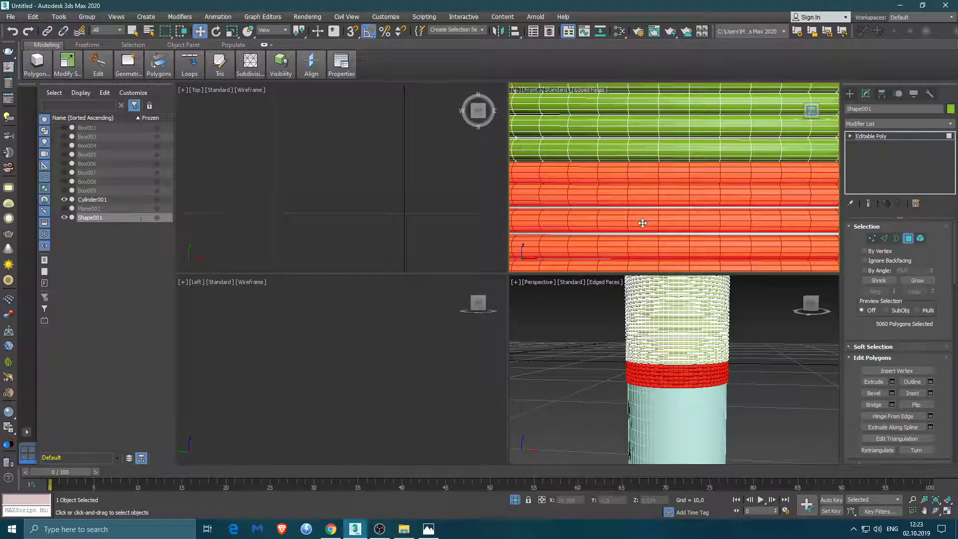
{"action": "scroll", "coordinate": [661, 191], "scroll_direction": "down", "scroll_amount": 2}
{"action": "left_click", "coordinate": [569, 228]}
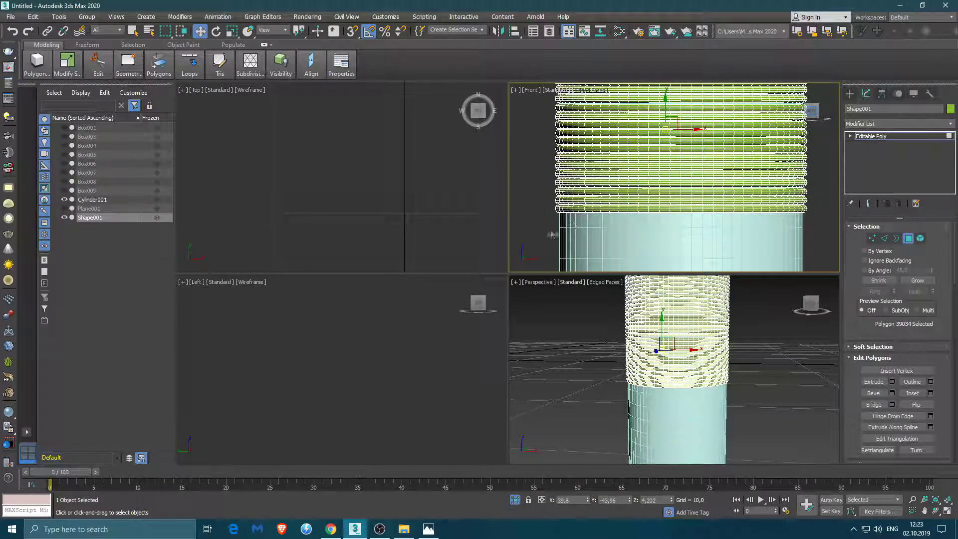
{"action": "left_click_drag", "start_coordinate": [812, 207], "coordinate": [813, 208]}
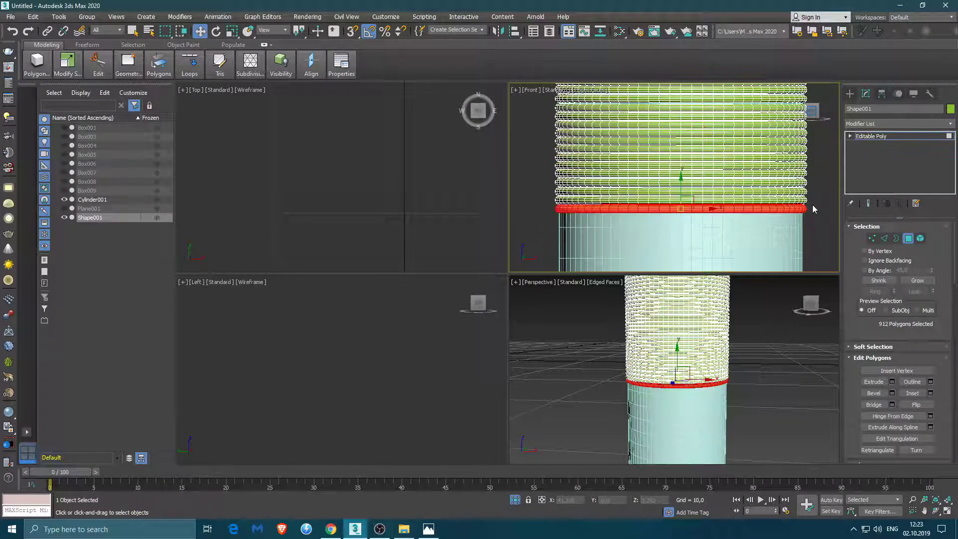
{"action": "left_click", "coordinate": [651, 210]}
- Exit Polygon mode, unhide all objects, and select the sofa reference plane
{"action": "scroll", "coordinate": [687, 217], "scroll_direction": "down", "scroll_amount": 2}
{"action": "scroll", "coordinate": [687, 218], "scroll_direction": "down", "scroll_amount": 3}
{"action": "scroll", "coordinate": [678, 220], "scroll_direction": "down", "scroll_amount": 2}
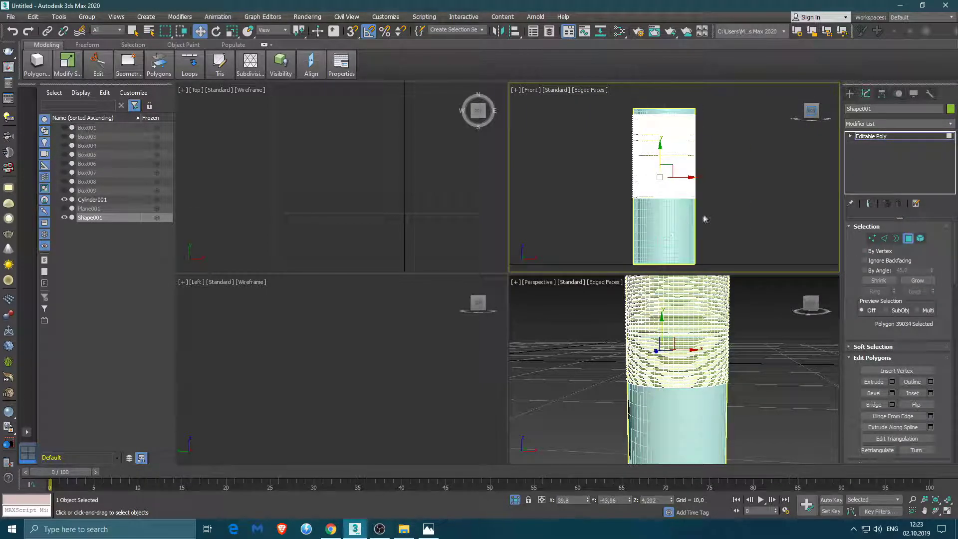
{"action": "key", "text": "4"}
{"action": "scroll", "coordinate": [744, 358], "scroll_direction": "down", "scroll_amount": 4}
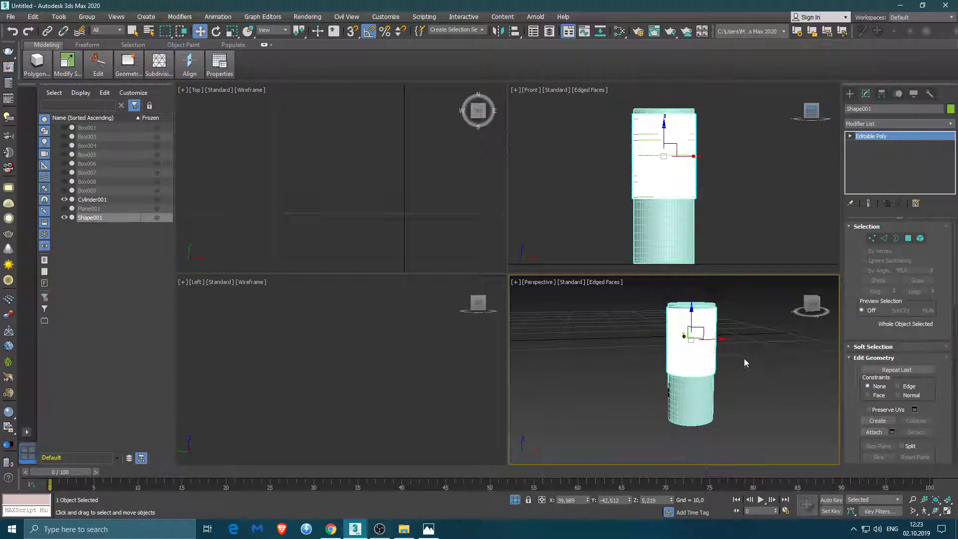
{"action": "right_click", "coordinate": [744, 358]}
{"action": "left_click", "coordinate": [761, 276]}
{"action": "left_click", "coordinate": [621, 406]}
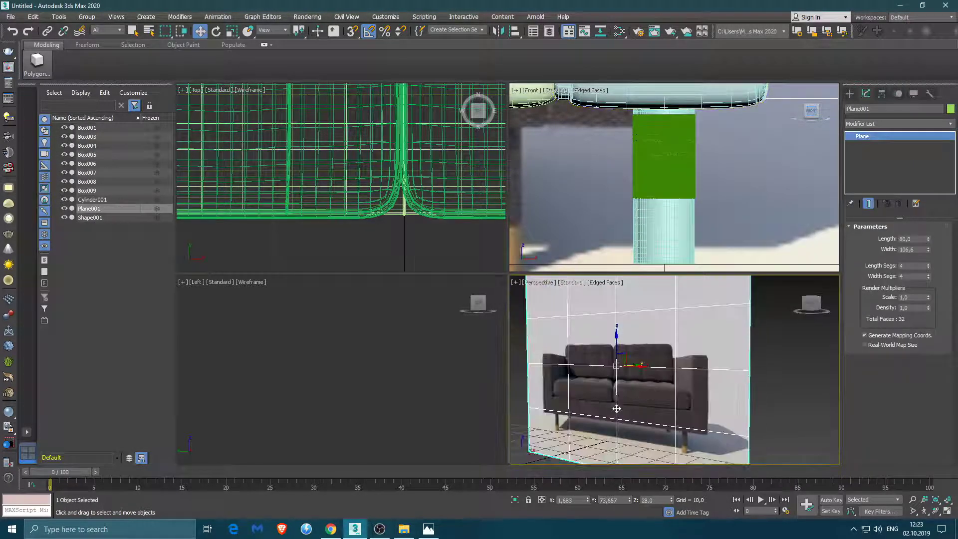
- Reselect the ring shape and switch to Polygon sub-object level
{"action": "scroll", "coordinate": [621, 406], "scroll_direction": "up", "scroll_amount": 5}
{"action": "left_click", "coordinate": [661, 324]}
{"action": "scroll", "coordinate": [659, 208], "scroll_direction": "up", "scroll_amount": 5}
{"action": "scroll", "coordinate": [659, 208], "scroll_direction": "up", "scroll_amount": 1}
{"action": "scroll", "coordinate": [668, 217], "scroll_direction": "up", "scroll_amount": 2}
{"action": "scroll", "coordinate": [678, 227], "scroll_direction": "up", "scroll_amount": 2}
{"action": "scroll", "coordinate": [689, 236], "scroll_direction": "up", "scroll_amount": 2}
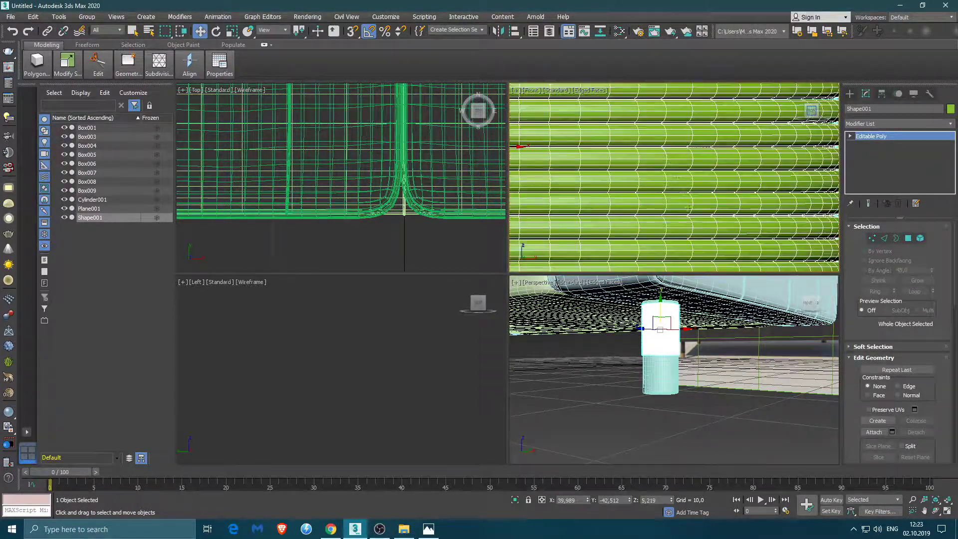
{"action": "scroll", "coordinate": [648, 210], "scroll_direction": "up", "scroll_amount": 3}
{"action": "scroll", "coordinate": [608, 182], "scroll_direction": "down", "scroll_amount": 3}
{"action": "scroll", "coordinate": [568, 156], "scroll_direction": "up", "scroll_amount": 2}
{"action": "scroll", "coordinate": [567, 155], "scroll_direction": "up", "scroll_amount": 2}
{"action": "scroll", "coordinate": [584, 149], "scroll_direction": "up", "scroll_amount": 2}
{"action": "scroll", "coordinate": [680, 169], "scroll_direction": "up", "scroll_amount": 1}
{"action": "key", "text": "4"}
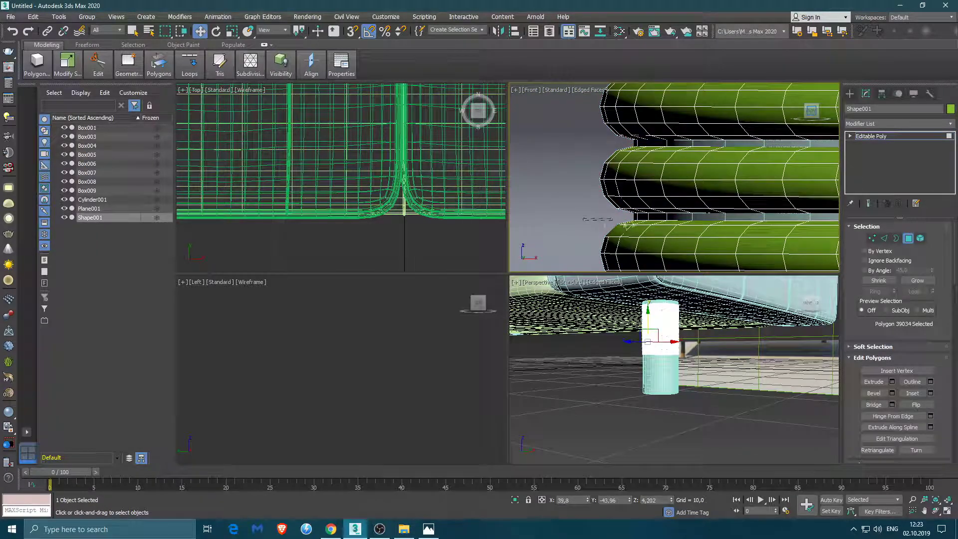
- Select every polygon of the middle ring row in the Front view
{"action": "left_click_drag", "start_coordinate": [765, 147], "coordinate": [765, 145]}
{"action": "scroll", "coordinate": [640, 206], "scroll_direction": "up", "scroll_amount": 3}
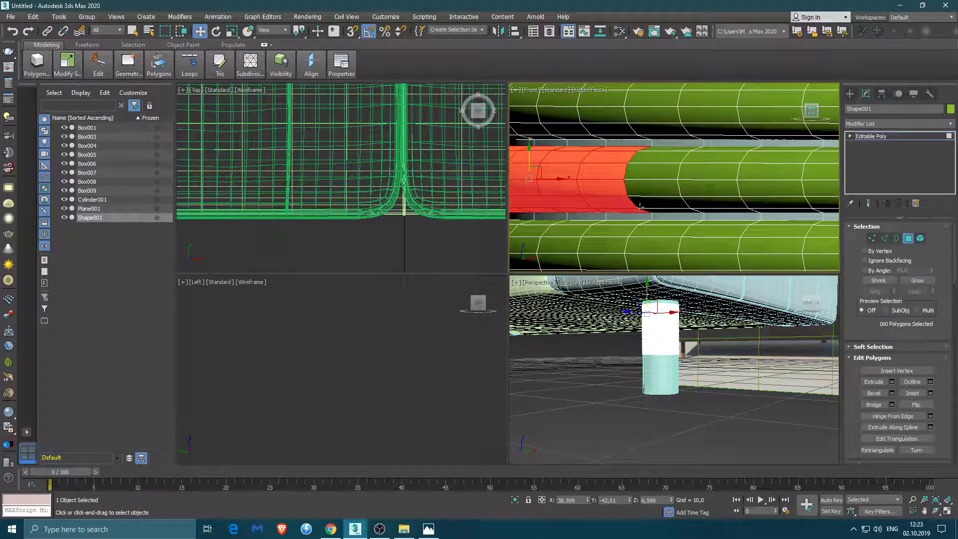
{"action": "scroll", "coordinate": [830, 150], "scroll_direction": "down", "scroll_amount": 2}
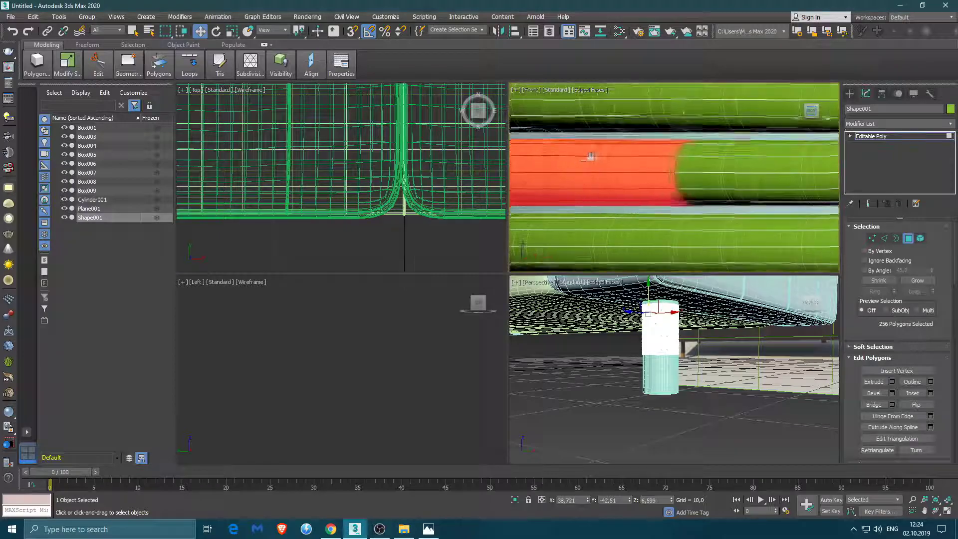
{"action": "left_click", "coordinate": [813, 159], "text": "ctrl"}
{"action": "scroll", "coordinate": [640, 208], "scroll_direction": "up", "scroll_amount": 2}
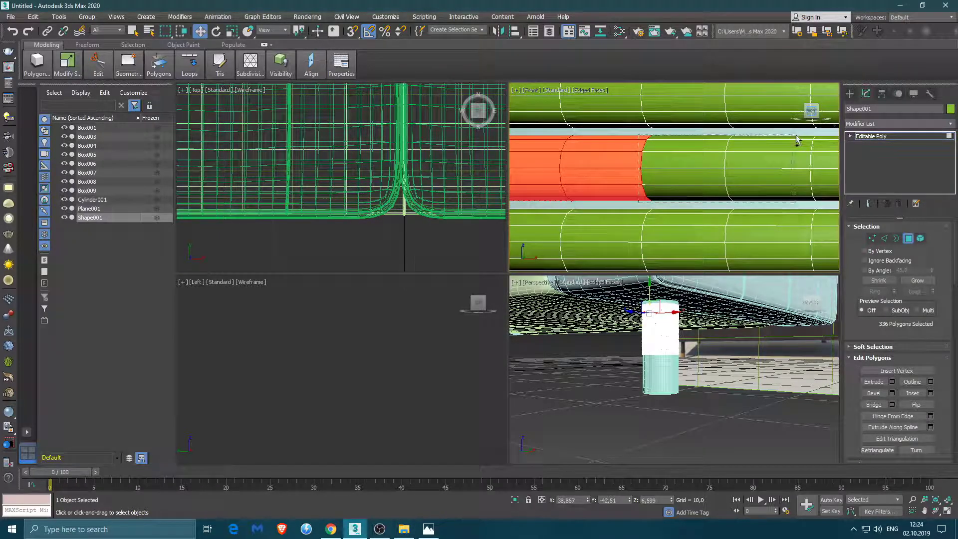
{"action": "left_click_drag", "start_coordinate": [797, 139], "coordinate": [796, 141], "text": "ctrl"}
{"action": "middle_click_drag", "start_coordinate": [633, 150], "coordinate": [608, 151]}
{"action": "left_click_drag", "start_coordinate": [808, 137], "coordinate": [809, 137], "text": "ctrl"}
{"action": "middle_click_drag", "start_coordinate": [584, 194], "coordinate": [662, 194]}
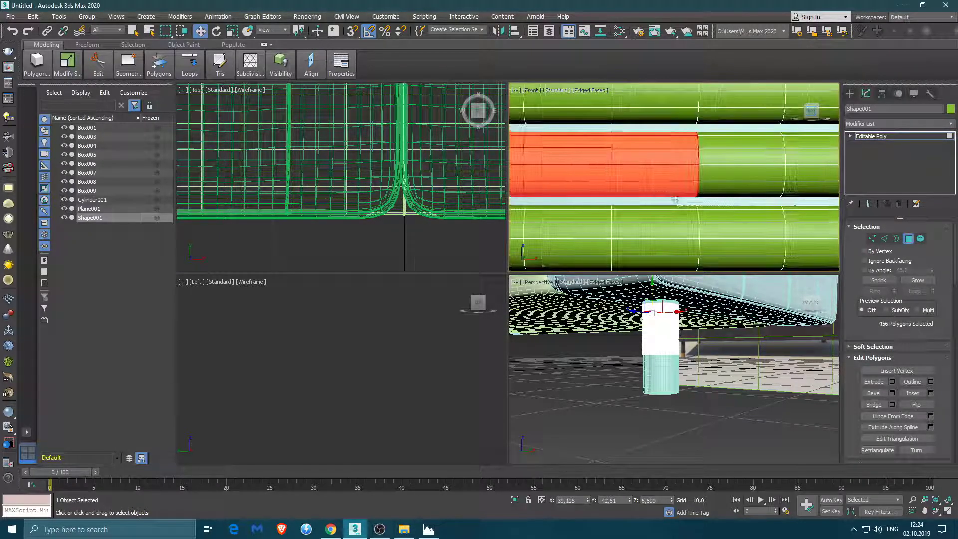
{"action": "middle_click_drag", "start_coordinate": [782, 150], "coordinate": [648, 150]}
{"action": "left_click", "coordinate": [799, 144], "text": "ctrl"}
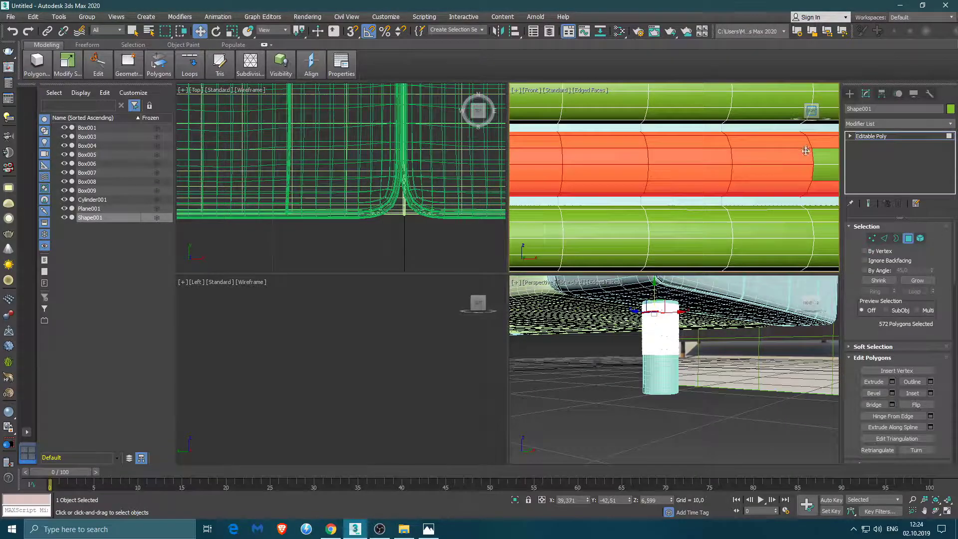
{"action": "scroll", "coordinate": [582, 198], "scroll_direction": "down", "scroll_amount": 1}
{"action": "left_click_drag", "start_coordinate": [761, 148], "coordinate": [762, 148], "text": "ctrl"}
{"action": "middle_click_drag", "start_coordinate": [761, 148], "coordinate": [546, 214]}
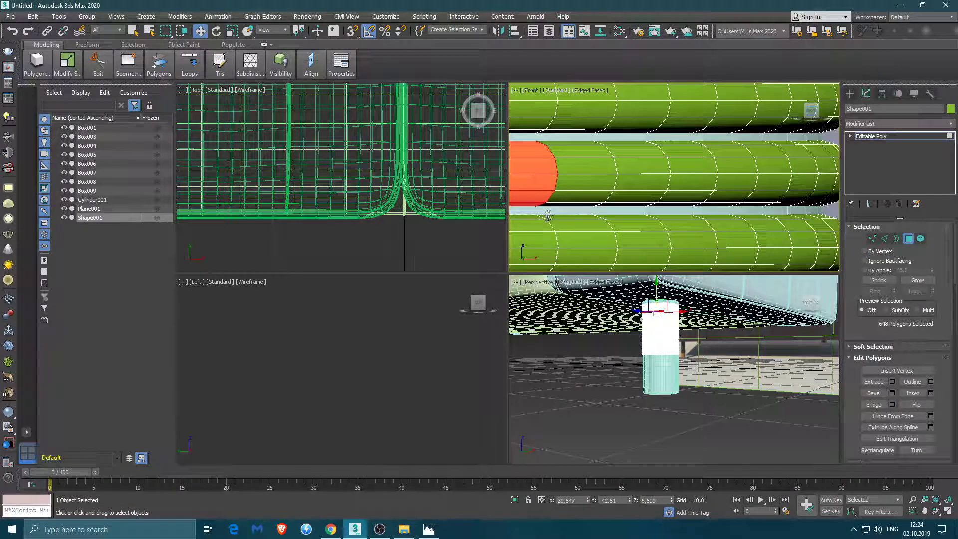
{"action": "left_click", "coordinate": [790, 145], "text": "ctrl"}
{"action": "middle_click_drag", "start_coordinate": [790, 144], "coordinate": [714, 203]}
{"action": "left_click_drag", "start_coordinate": [640, 148], "coordinate": [640, 148], "text": "ctrl"}
- Clone the selected ring polygons downward as a new band, then nudge it slightly up the leg
{"action": "left_click", "coordinate": [661, 323]}
{"action": "left_click_drag", "start_coordinate": [657, 351], "coordinate": [656, 408], "text": "shift"}
{"action": "key", "text": "Return"}
{"action": "scroll", "coordinate": [664, 373], "scroll_direction": "up", "scroll_amount": 10}
{"action": "left_click_drag", "start_coordinate": [652, 350], "coordinate": [652, 322]}
{"action": "key", "text": "Return"}
{"action": "key", "text": "Return"}
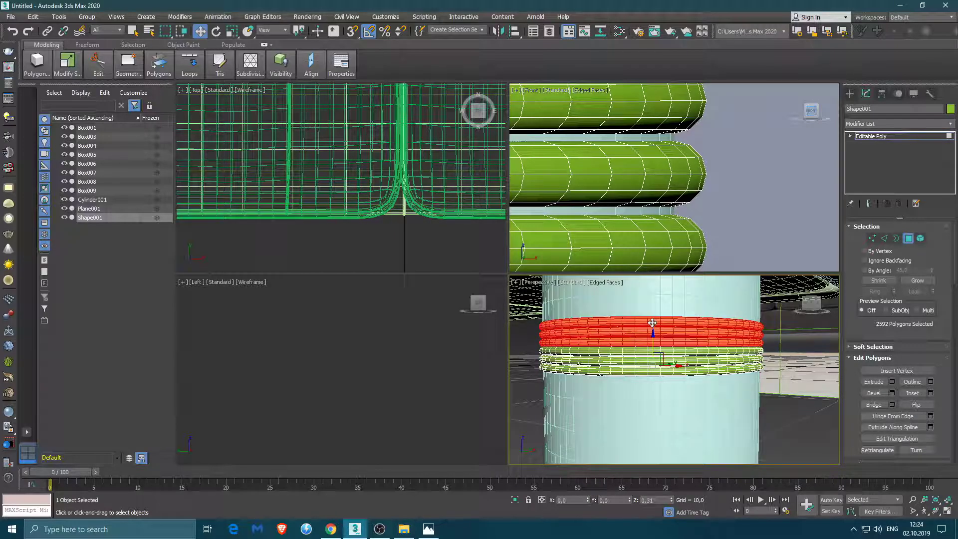
- Confirm the cloned band, make the leg see-through, and clone another band up the leg
{"action": "left_click", "coordinate": [537, 270]}
{"action": "scroll", "coordinate": [618, 350], "scroll_direction": "down", "scroll_amount": 5}
{"action": "middle_click_drag", "start_coordinate": [619, 349], "coordinate": [618, 292], "text": "alt"}
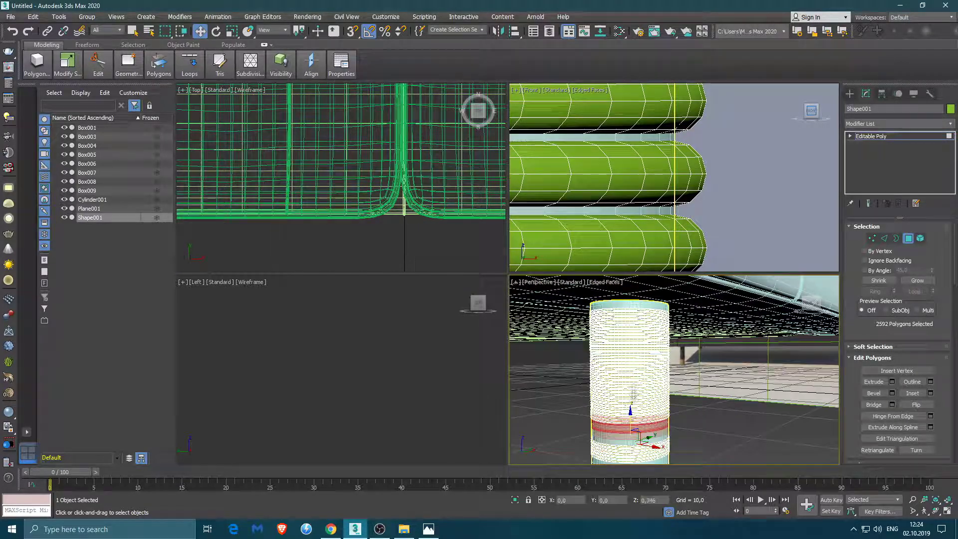
{"action": "scroll", "coordinate": [618, 293], "scroll_direction": "up", "scroll_amount": 3}
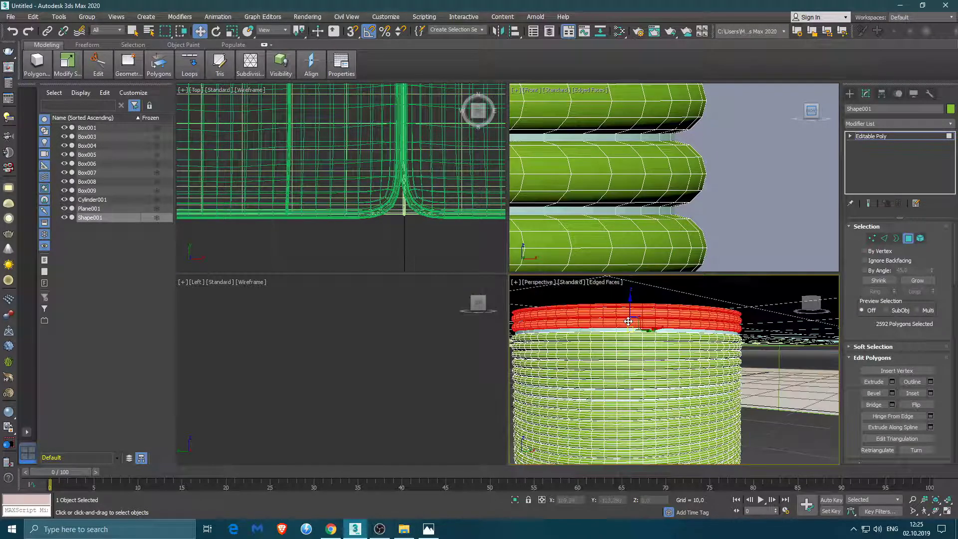
{"action": "scroll", "coordinate": [624, 305], "scroll_direction": "up", "scroll_amount": 3}
{"action": "scroll", "coordinate": [631, 316], "scroll_direction": "down", "scroll_amount": 5}
{"action": "key", "text": "alt+x"}
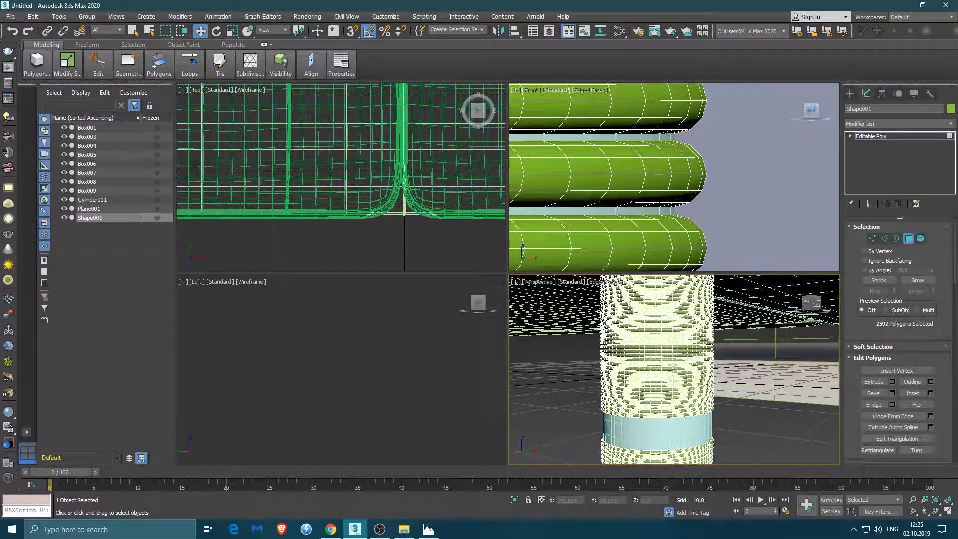
{"action": "left_click_drag", "start_coordinate": [651, 356], "coordinate": [648, 329]}
{"action": "key", "text": "Return"}
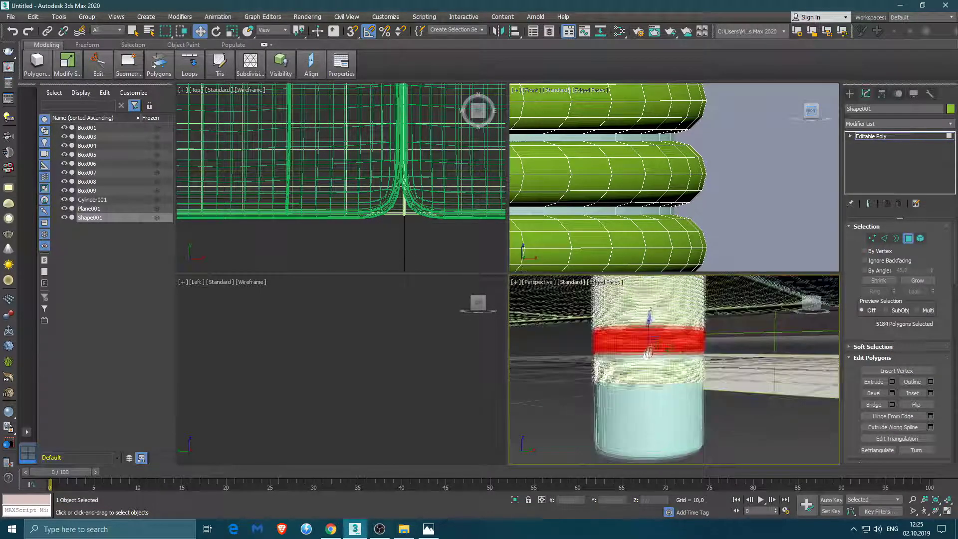
- Move the ring band down the leg and return to object level
{"action": "scroll", "coordinate": [648, 359], "scroll_direction": "up", "scroll_amount": 3}
{"action": "scroll", "coordinate": [650, 379], "scroll_direction": "up", "scroll_amount": 3}
{"action": "scroll", "coordinate": [680, 173], "scroll_direction": "down", "scroll_amount": 3}
{"action": "scroll", "coordinate": [680, 174], "scroll_direction": "down", "scroll_amount": 3}
{"action": "scroll", "coordinate": [680, 174], "scroll_direction": "down", "scroll_amount": 2}
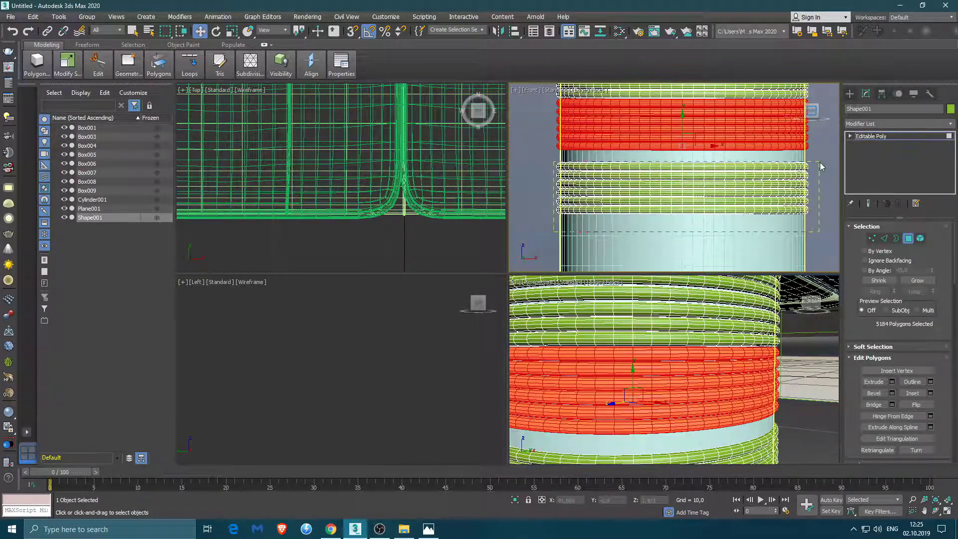
{"action": "left_click_drag", "start_coordinate": [820, 167], "coordinate": [689, 188]}
{"action": "scroll", "coordinate": [682, 224], "scroll_direction": "down", "scroll_amount": 3}
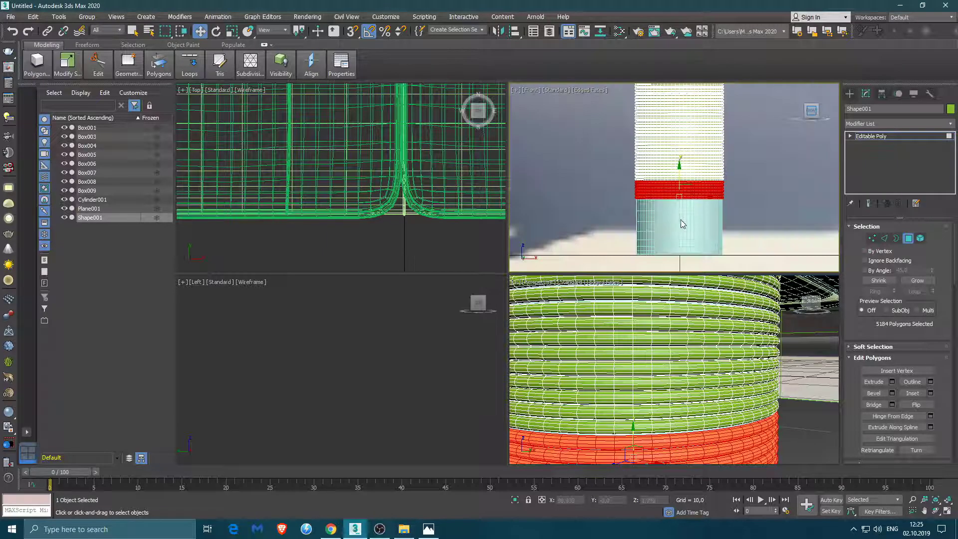
{"action": "scroll", "coordinate": [698, 225], "scroll_direction": "down", "scroll_amount": 4}
{"action": "key", "text": "6"}
{"action": "scroll", "coordinate": [750, 379], "scroll_direction": "down", "scroll_amount": 5}
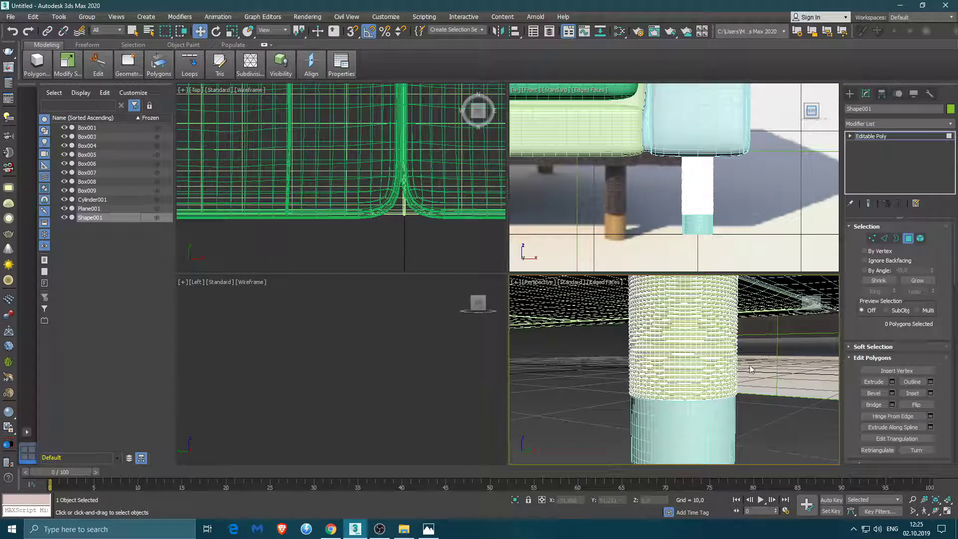
{"action": "scroll", "coordinate": [696, 410], "scroll_direction": "down", "scroll_amount": 5}
- Copy the ringed leg as Cylinder002 and slide it into the neighbouring corner
{"action": "left_click_drag", "start_coordinate": [624, 379], "coordinate": [825, 380], "text": "shift"}
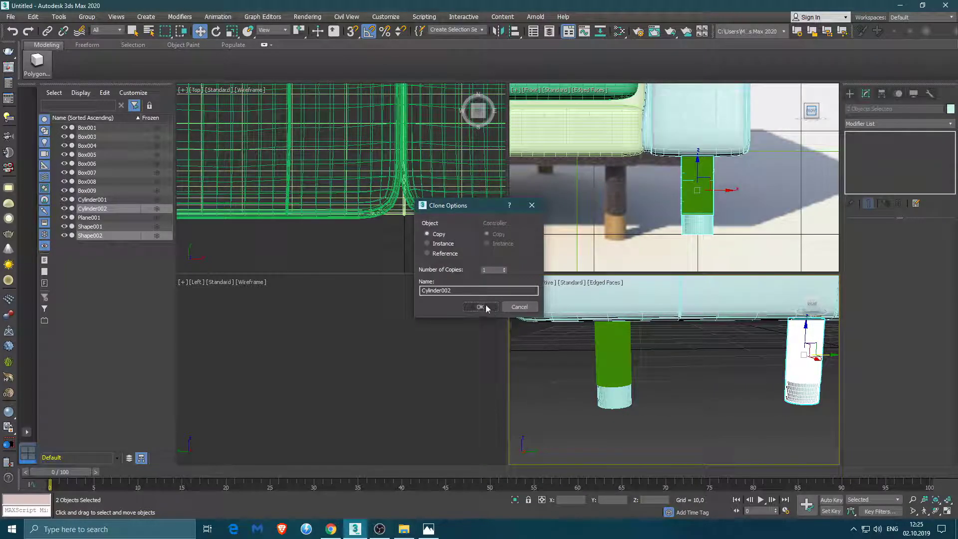
{"action": "left_click", "coordinate": [481, 306]}
{"action": "scroll", "coordinate": [647, 369], "scroll_direction": "down", "scroll_amount": 3}
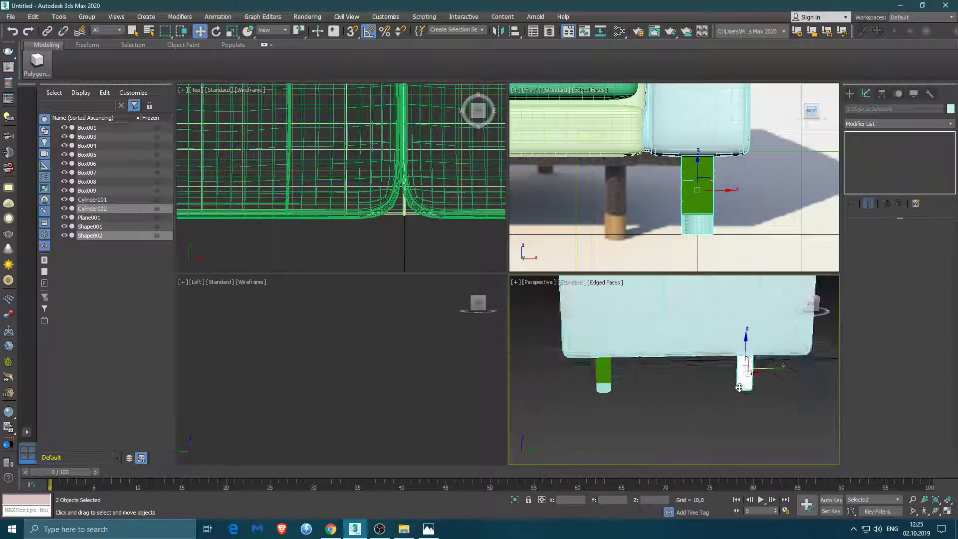
{"action": "scroll", "coordinate": [647, 369], "scroll_direction": "down", "scroll_amount": 3}
{"action": "left_click_drag", "start_coordinate": [647, 369], "coordinate": [668, 368]}
- Copy both right-side legs with their rings toward the sofa's left end as Cylinder003 onward
{"action": "left_click", "coordinate": [630, 393]}
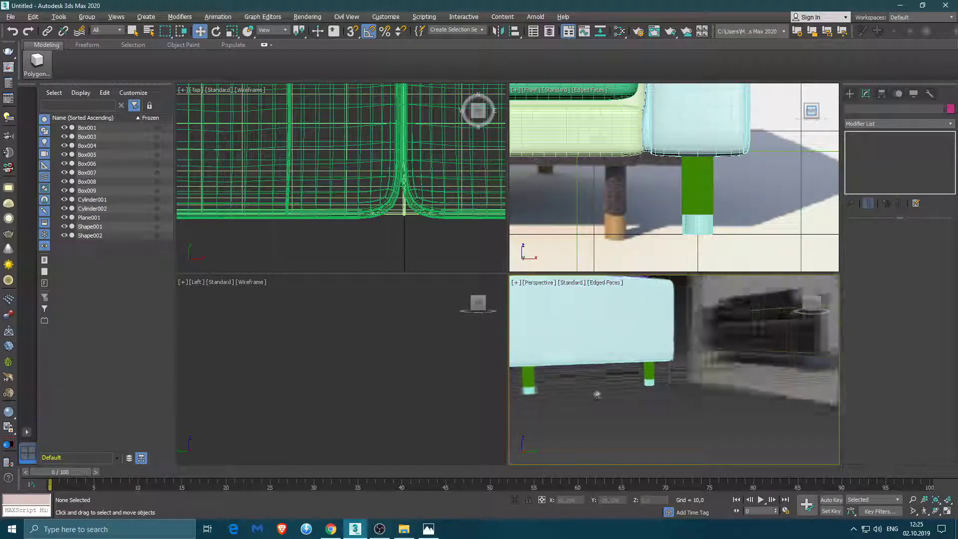
{"action": "middle_click_drag", "start_coordinate": [630, 394], "coordinate": [680, 379], "text": "alt"}
{"action": "left_click", "coordinate": [679, 379]}
{"action": "scroll", "coordinate": [679, 379], "scroll_direction": "down", "scroll_amount": 4}
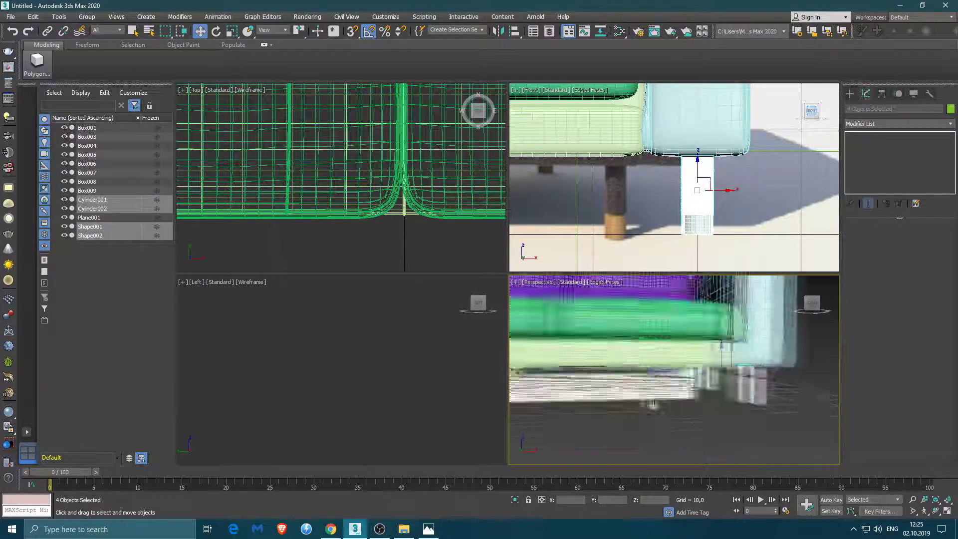
{"action": "middle_click_drag", "start_coordinate": [684, 199], "coordinate": [681, 222]}
{"action": "left_click_drag", "start_coordinate": [681, 215], "coordinate": [578, 214], "text": "shift"}
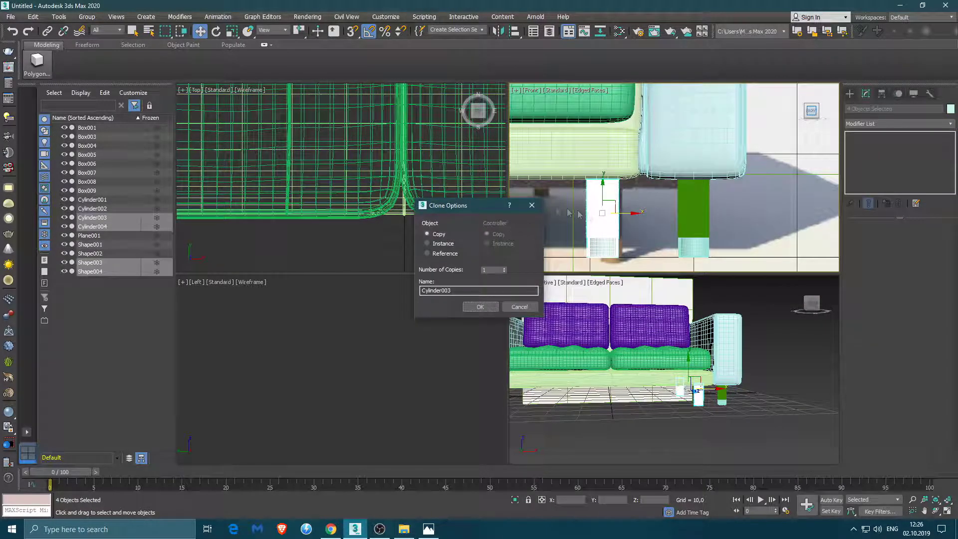
{"action": "left_click", "coordinate": [478, 306]}
{"action": "scroll", "coordinate": [562, 218], "scroll_direction": "down", "scroll_amount": 5}
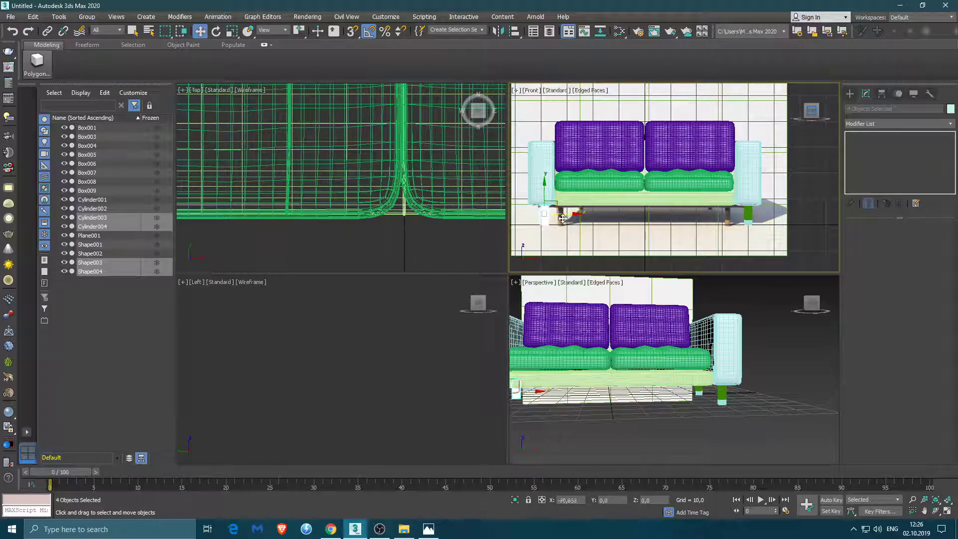
{"action": "left_click", "coordinate": [748, 216]}
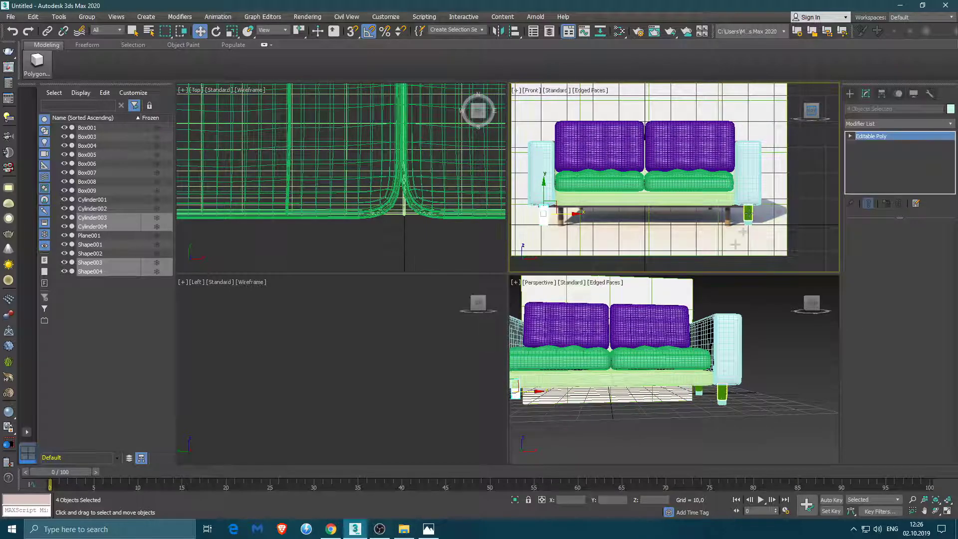
- Check the existing legs and rings by selecting Shape001, Cylinder001, Cylinder002 and Shape002
{"action": "double_click", "coordinate": [568, 500]}
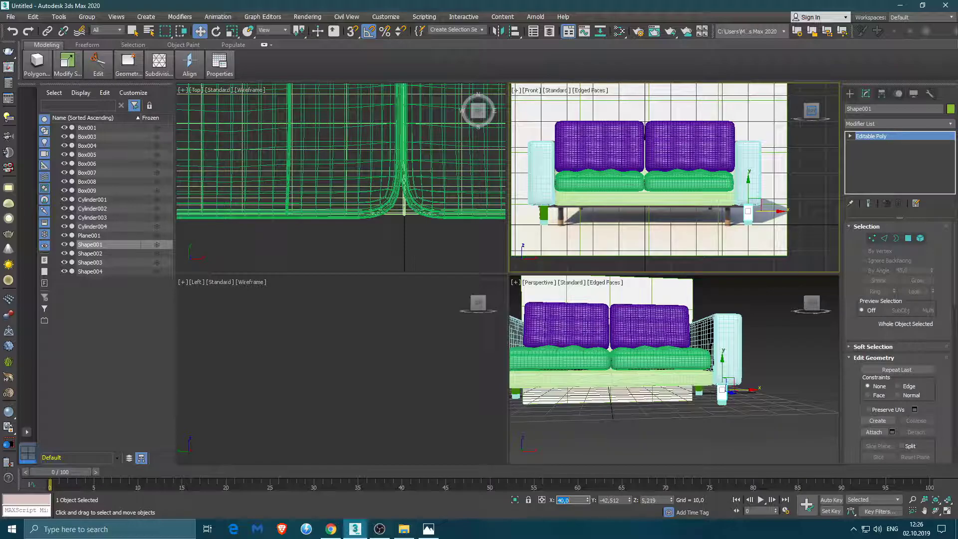
{"action": "left_click", "coordinate": [748, 223]}
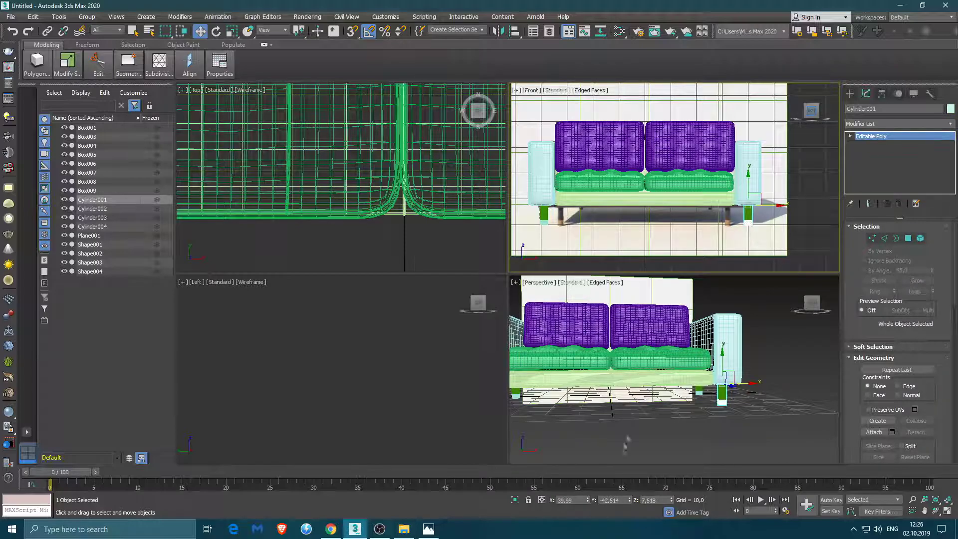
{"action": "left_click", "coordinate": [722, 417]}
{"action": "scroll", "coordinate": [722, 417], "scroll_direction": "up", "scroll_amount": 5}
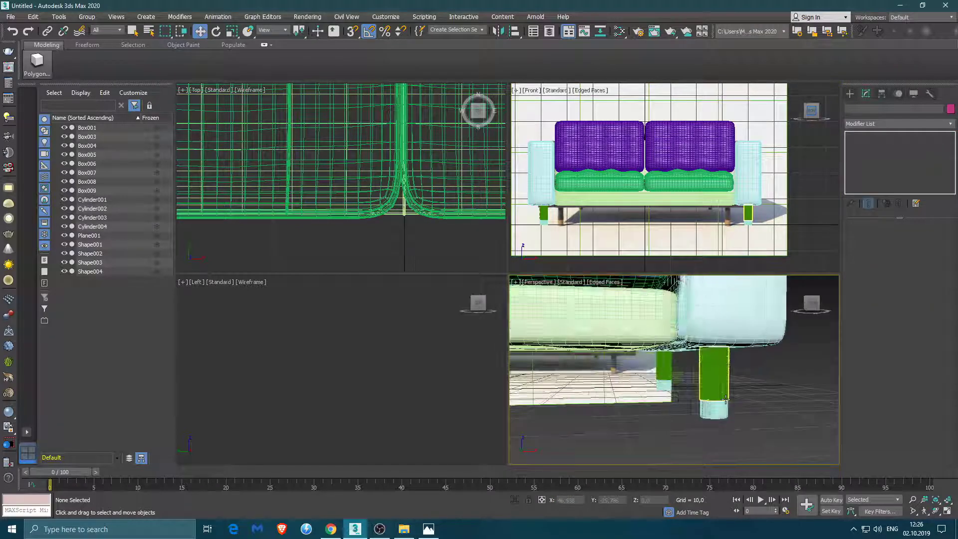
{"action": "scroll", "coordinate": [649, 370], "scroll_direction": "down", "scroll_amount": 5}
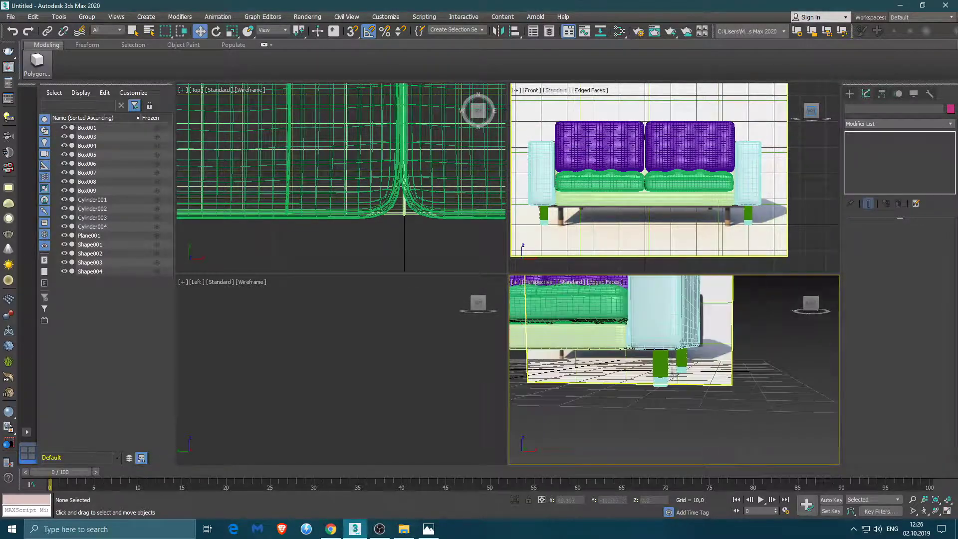
{"action": "left_click", "coordinate": [649, 369]}
{"action": "scroll", "coordinate": [653, 379], "scroll_direction": "up", "scroll_amount": 5}
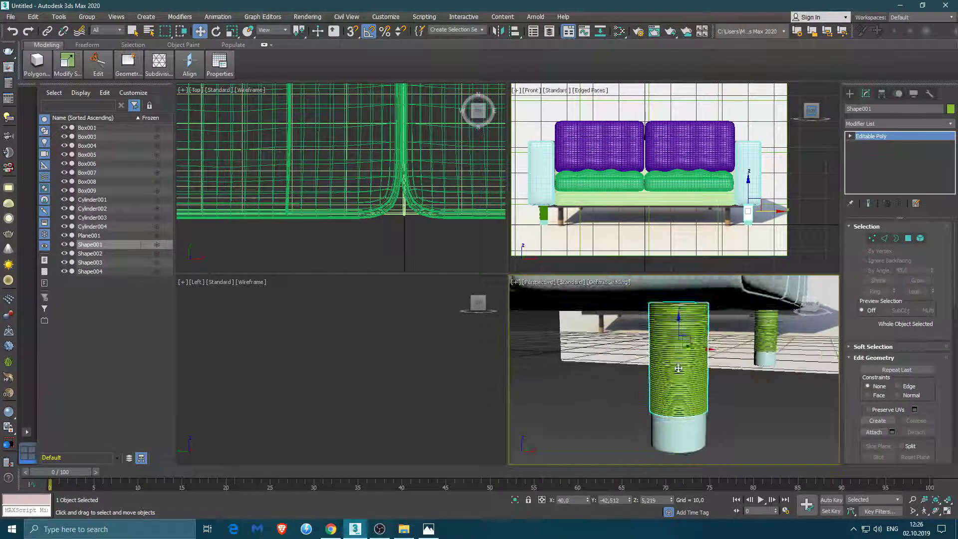
{"action": "scroll", "coordinate": [666, 403], "scroll_direction": "up", "scroll_amount": 3}
{"action": "scroll", "coordinate": [666, 404], "scroll_direction": "down", "scroll_amount": 3}
{"action": "scroll", "coordinate": [666, 403], "scroll_direction": "down", "scroll_amount": 3}
{"action": "left_click", "coordinate": [632, 349]}
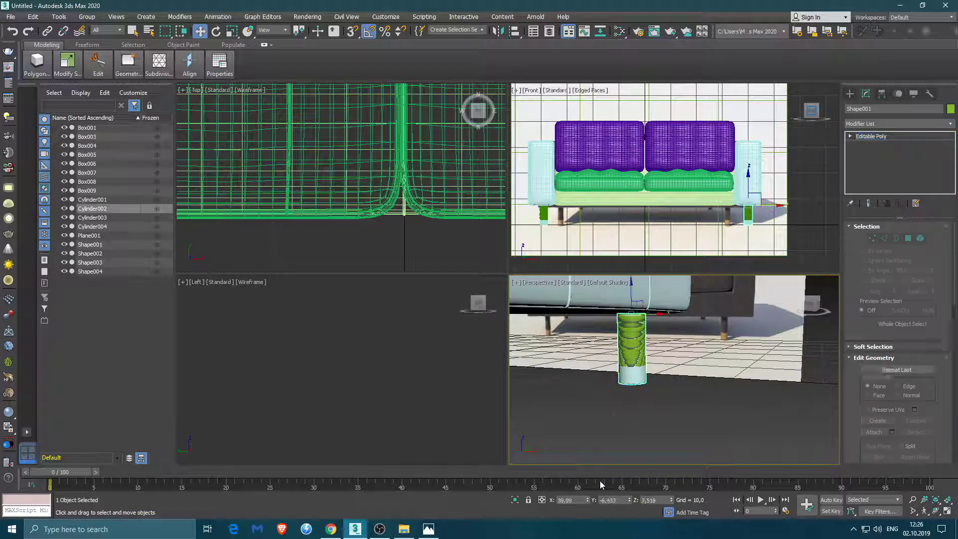
{"action": "left_click", "coordinate": [632, 344]}
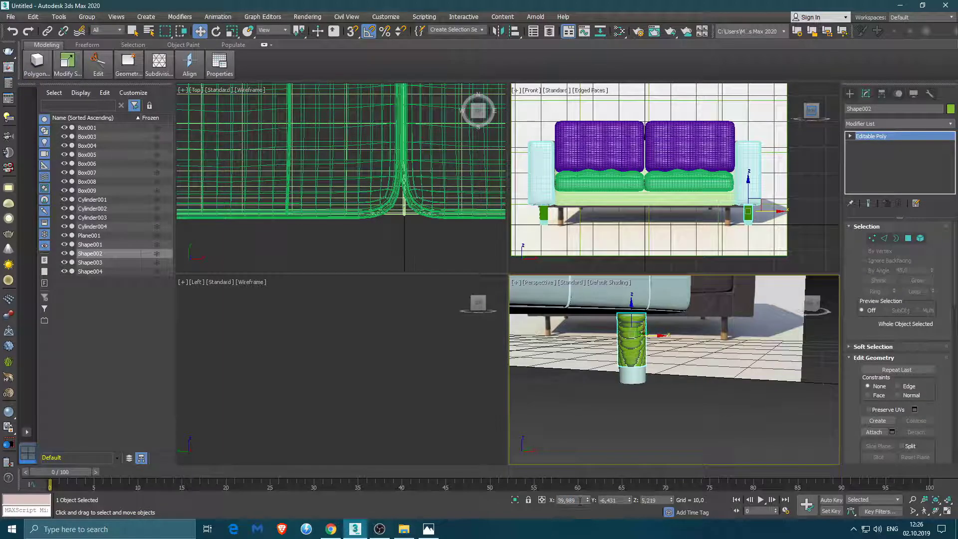
- Set the X position of ring band Shape003 and leg Cylinder003 to -40
{"action": "left_click", "coordinate": [544, 212]}
{"action": "key", "text": "z"}
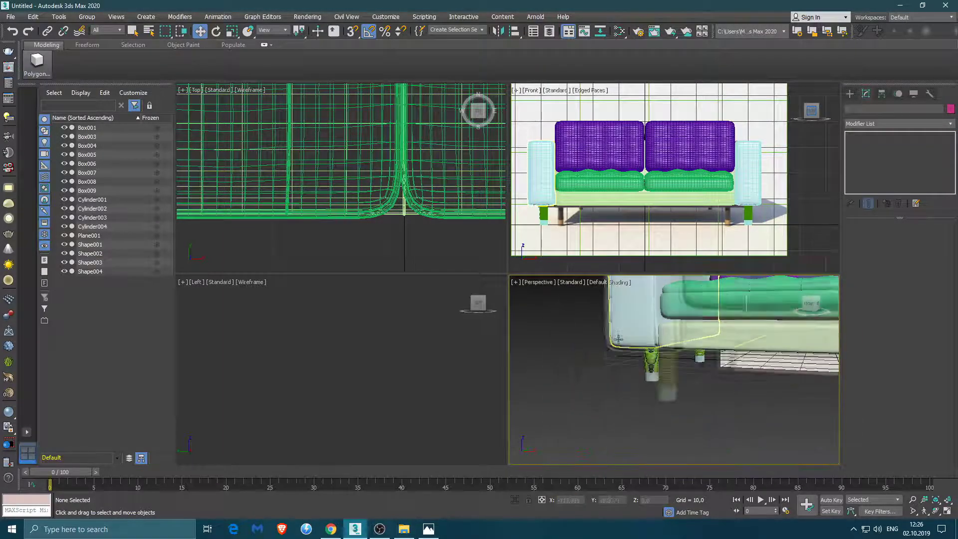
{"action": "type", "text": "-40"}
{"action": "key", "text": "Return"}
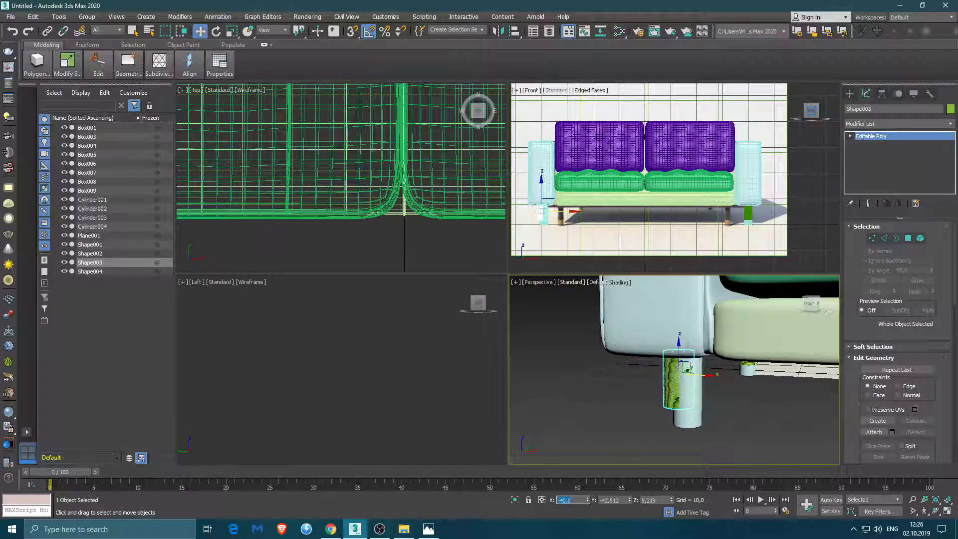
{"action": "left_click", "coordinate": [689, 423]}
{"action": "type", "text": "-40"}
{"action": "key", "text": "Return"}
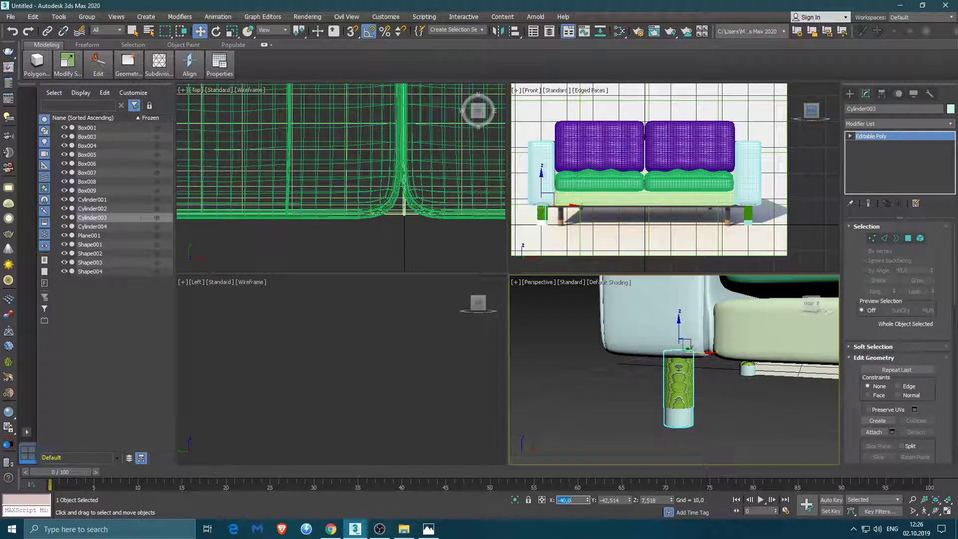
- Set ring band Shape004's X position to -40, then orbit to view the sofa's back
{"action": "left_click", "coordinate": [747, 368]}
{"action": "key", "text": "z"}
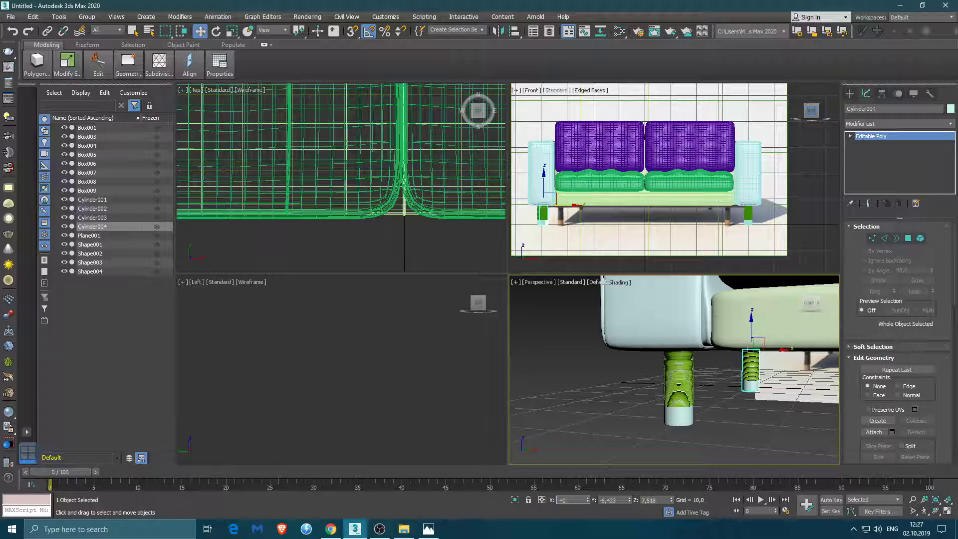
{"action": "left_click", "coordinate": [730, 437]}
{"action": "key", "text": "4"}
{"action": "key", "text": "0"}
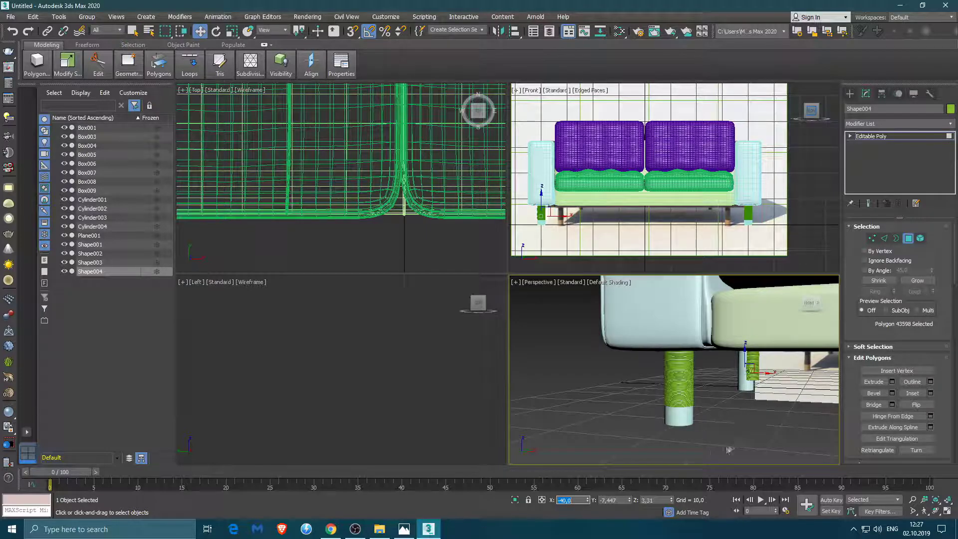
{"action": "key", "text": "z"}
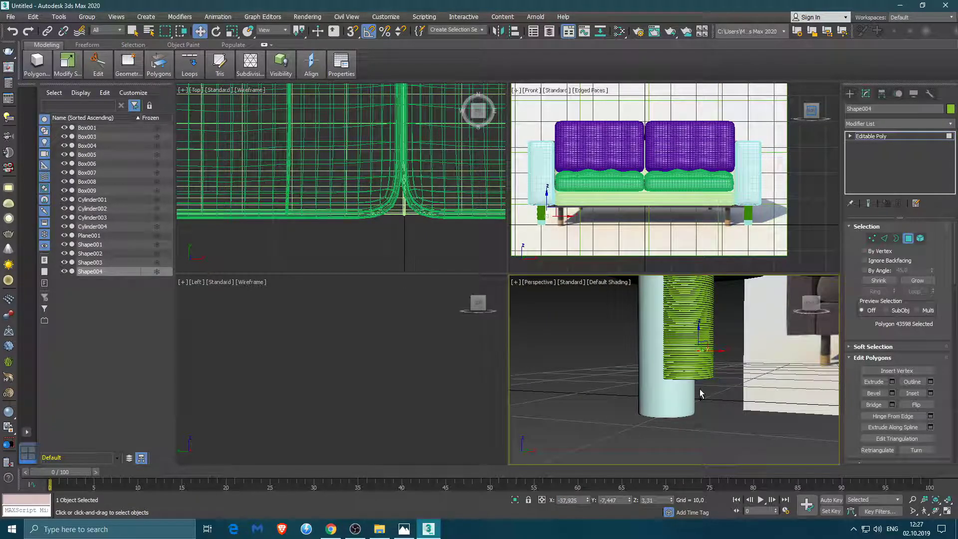
{"action": "left_click", "coordinate": [908, 239]}
{"action": "double_click", "coordinate": [568, 500]}
{"action": "type", "text": "-40"}
{"action": "key", "text": "Return"}
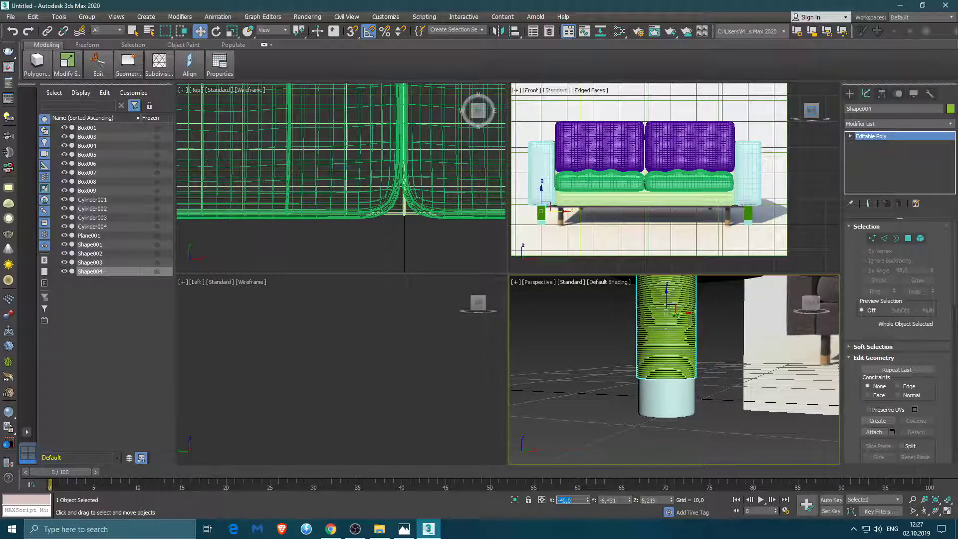
{"action": "left_click", "coordinate": [607, 438]}
{"action": "scroll", "coordinate": [607, 438], "scroll_direction": "down", "scroll_amount": 5}
{"action": "mouse_move", "coordinate": [607, 438]}
{"action": "middle_mouse_down", "text": "alt"}
{"action": "mouse_move", "coordinate": [766, 442]}
{"action": "mouse_move", "coordinate": [681, 375]}
{"action": "mouse_move", "coordinate": [708, 387]}
{"action": "middle_mouse_up", "text": "alt"}
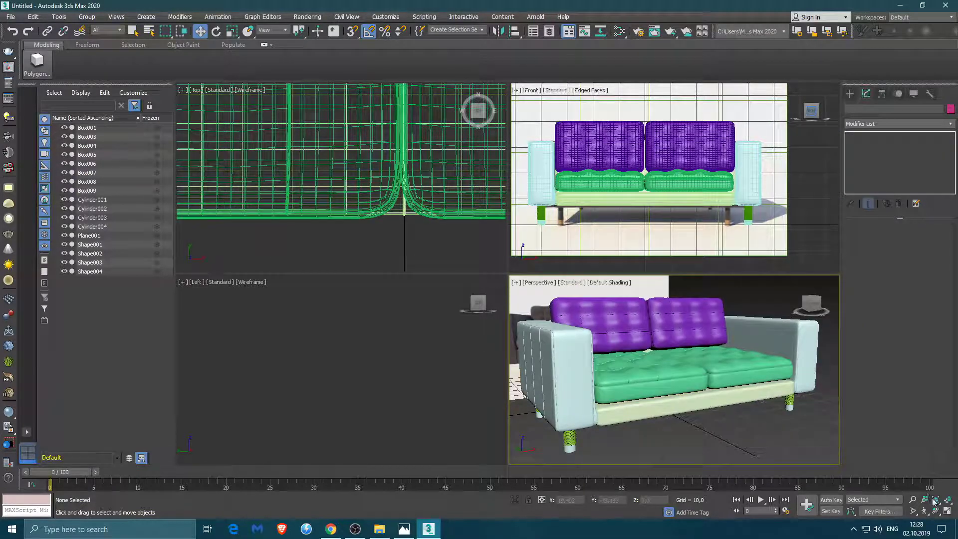
- Maximize the Perspective view and apply the grey 01 - Default material to the seat, backrests, arm and base
{"action": "left_click", "coordinate": [947, 511]}
{"action": "middle_click_drag", "start_coordinate": [572, 276], "coordinate": [588, 261]}
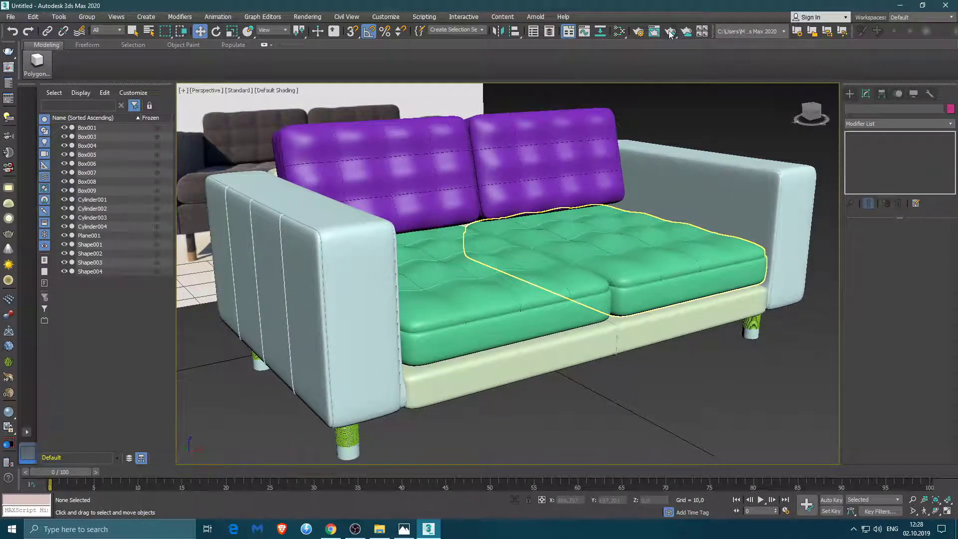
{"action": "left_click_drag", "start_coordinate": [621, 40], "coordinate": [619, 48]}
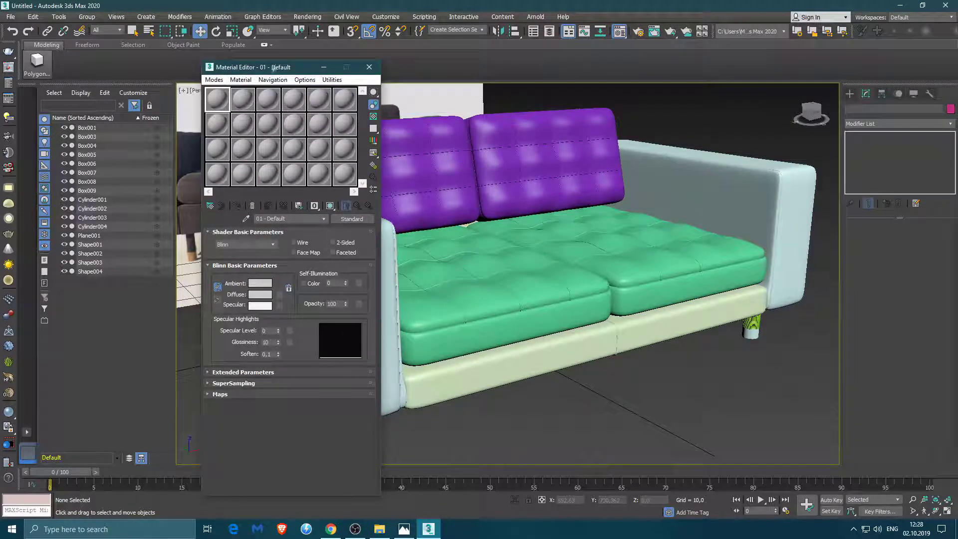
{"action": "left_click_drag", "start_coordinate": [298, 70], "coordinate": [144, 60]}
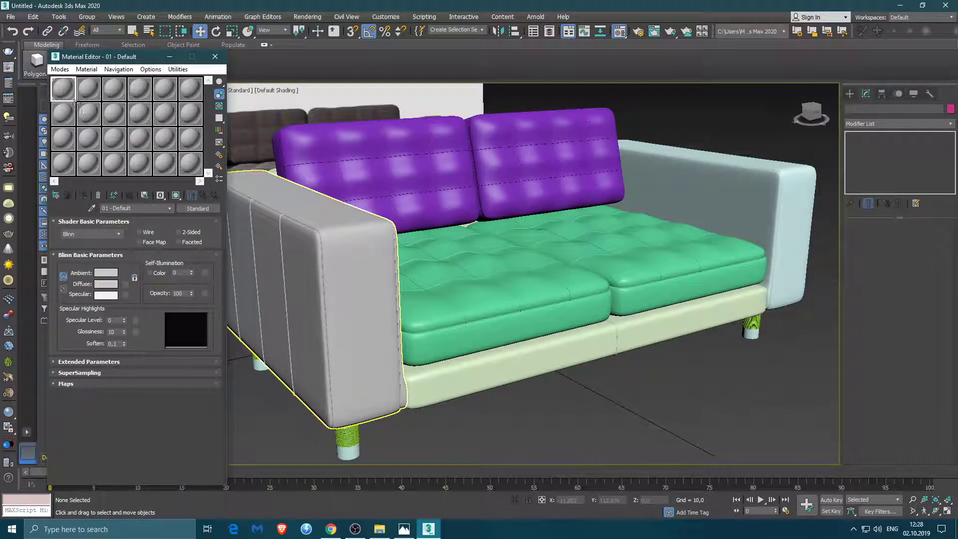
{"action": "left_click_drag", "start_coordinate": [548, 219], "coordinate": [547, 219]}
{"action": "mouse_move", "coordinate": [70, 97]}
{"action": "left_mouse_down"}
{"action": "mouse_move", "coordinate": [374, 165]}
{"action": "mouse_move", "coordinate": [544, 160]}
{"action": "left_mouse_up"}
{"action": "mouse_move", "coordinate": [63, 88]}
{"action": "left_mouse_down"}
{"action": "mouse_move", "coordinate": [793, 225]}
{"action": "mouse_move", "coordinate": [549, 359]}
{"action": "left_mouse_up"}
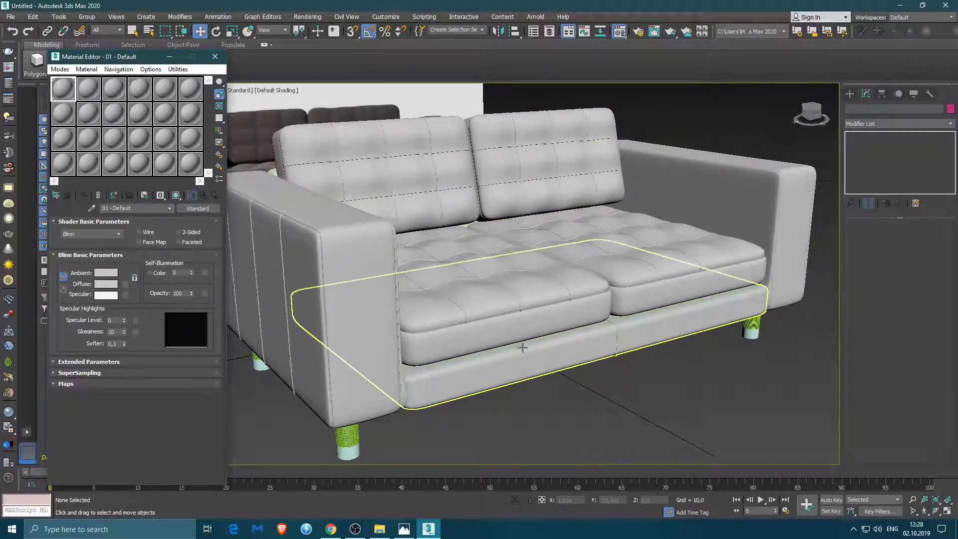
- Assign the grey material to the selected left legs' ring shapes
{"action": "left_click", "coordinate": [347, 424]}
{"action": "left_click", "coordinate": [255, 356], "text": "ctrl"}
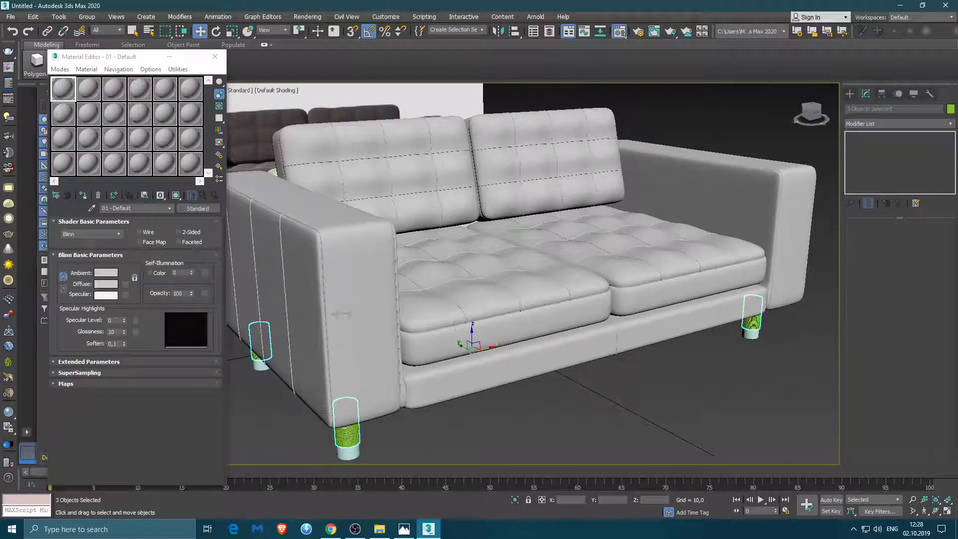
{"action": "middle_click_drag", "start_coordinate": [455, 326], "coordinate": [580, 363], "text": "alt"}
{"action": "left_click_drag", "start_coordinate": [63, 89], "coordinate": [331, 344]}
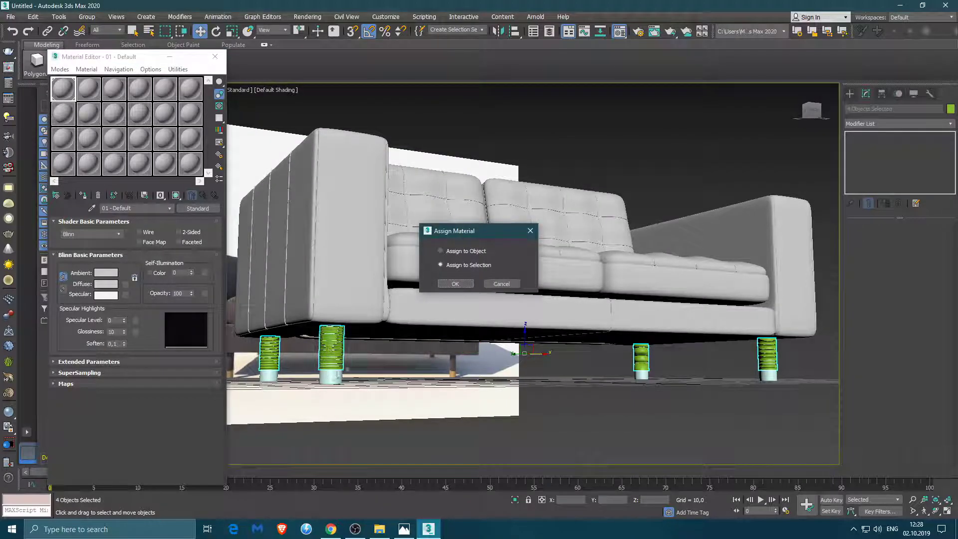
{"action": "left_click", "coordinate": [559, 222]}
- Give the four legs a new material with a yellow Ambient colour
{"action": "left_click", "coordinate": [331, 352]}
{"action": "left_click", "coordinate": [266, 375], "text": "ctrl"}
{"action": "left_click", "coordinate": [769, 360], "text": "ctrl"}
{"action": "left_click", "coordinate": [88, 89]}
{"action": "left_click", "coordinate": [105, 273]}
{"action": "left_click_drag", "start_coordinate": [332, 96], "coordinate": [327, 96]}
{"action": "left_click", "coordinate": [370, 153]}
{"action": "left_click", "coordinate": [83, 195]}
- Review the seat cushions' and backrests' materials, then deselect and reframe the sofa view
{"action": "middle_click_drag", "start_coordinate": [427, 387], "coordinate": [499, 349], "text": "alt"}
{"action": "left_click", "coordinate": [215, 56]}
{"action": "left_click", "coordinate": [568, 406]}
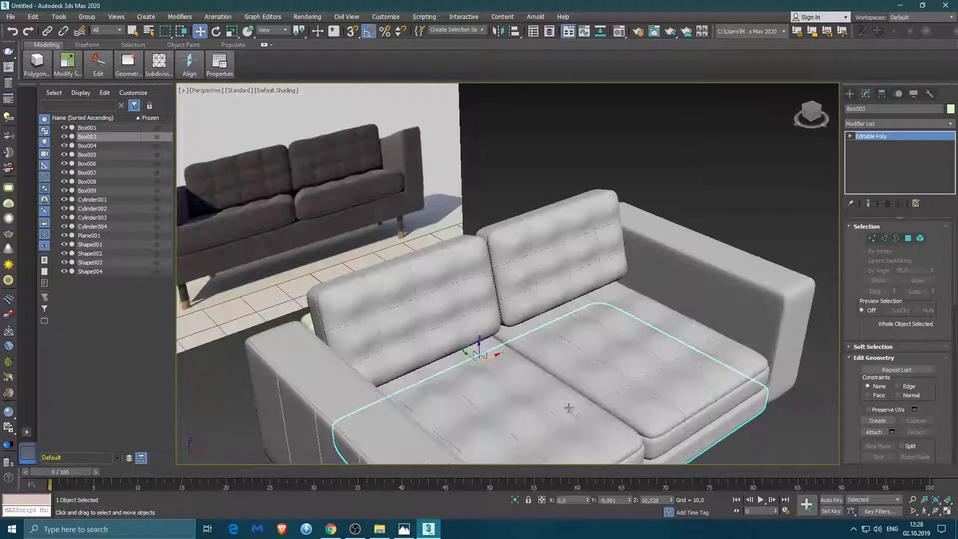
{"action": "middle_click_drag", "start_coordinate": [569, 406], "coordinate": [518, 277], "text": "alt"}
{"action": "left_click", "coordinate": [549, 165]}
{"action": "left_click", "coordinate": [619, 31]}
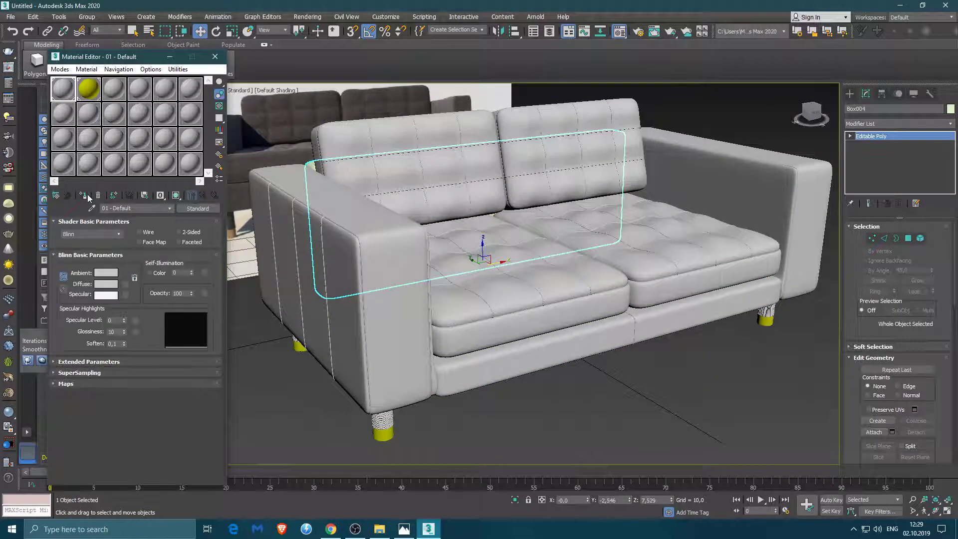
{"action": "left_click", "coordinate": [399, 165]}
{"action": "left_click", "coordinate": [499, 279]}
{"action": "middle_click_drag", "start_coordinate": [519, 252], "coordinate": [474, 249], "text": "alt"}
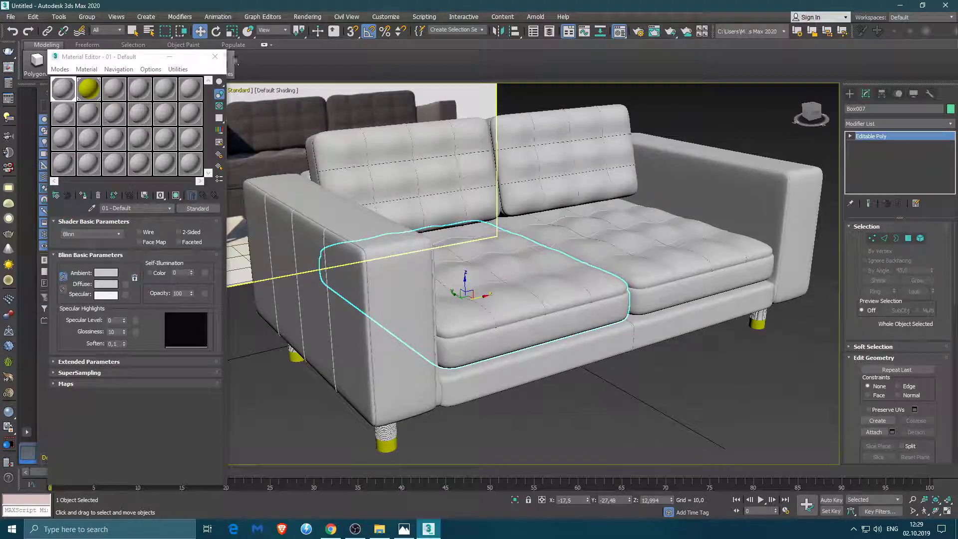
{"action": "left_click", "coordinate": [215, 57]}
{"action": "left_click", "coordinate": [281, 136]}
{"action": "mouse_move", "coordinate": [564, 233]}
{"action": "middle_mouse_down"}
{"action": "mouse_move", "coordinate": [524, 240]}
{"action": "mouse_move", "coordinate": [569, 235]}
{"action": "mouse_move", "coordinate": [549, 239]}
{"action": "middle_mouse_up"}
- Do a test render, then set the output size preset to HDTV (video) 1920x1080
{"action": "left_click", "coordinate": [654, 31]}
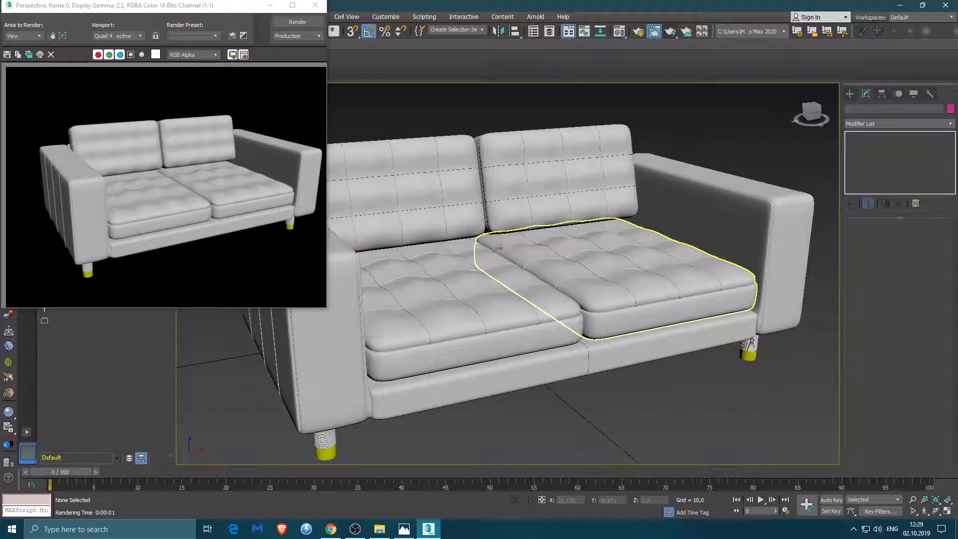
{"action": "left_click", "coordinate": [316, 5]}
{"action": "key", "text": "F10"}
{"action": "left_click", "coordinate": [677, 325]}
{"action": "left_click", "coordinate": [698, 447]}
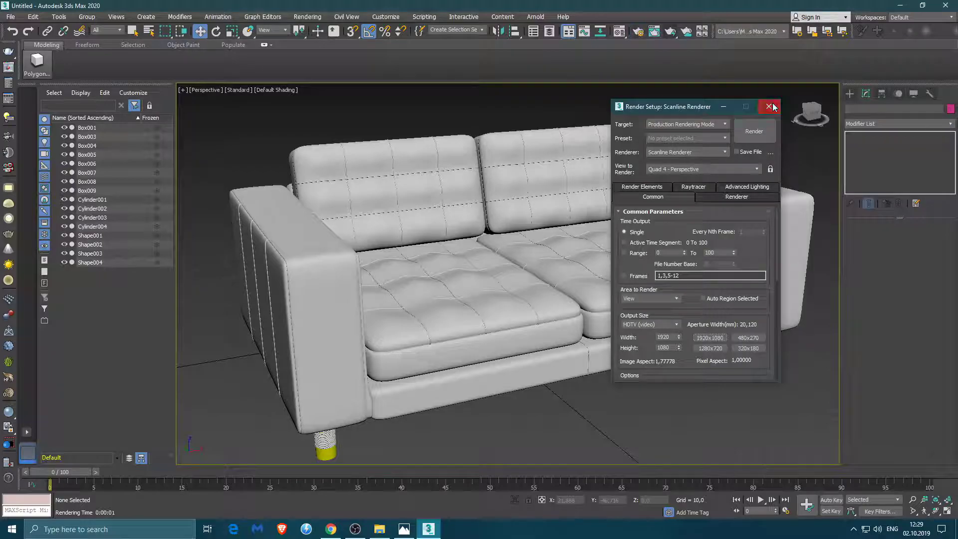
{"action": "left_click", "coordinate": [769, 106]}
- Re-render at 1920x1080 and inspect the sofa in the maximized Rendered Frame Window
{"action": "key", "text": "shift+q"}
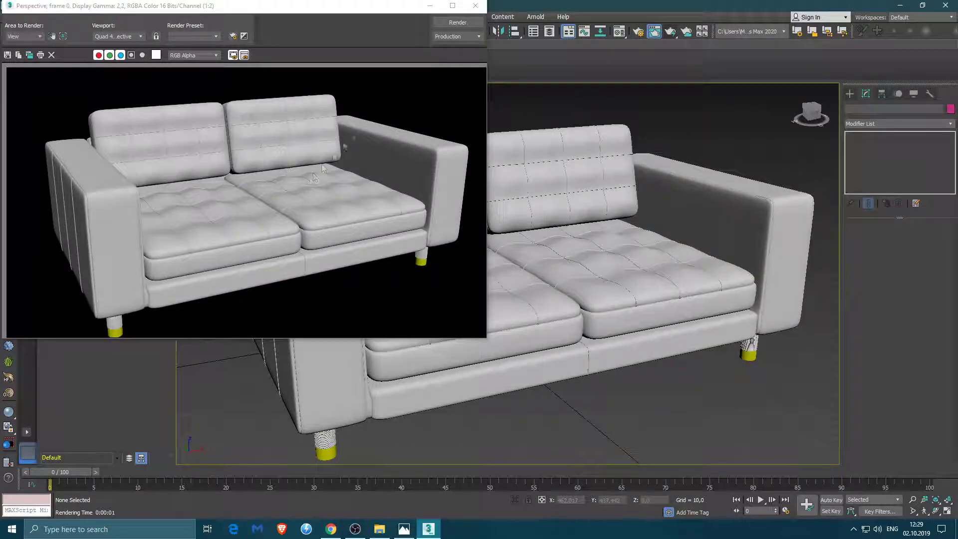
{"action": "left_click", "coordinate": [452, 6]}
{"action": "scroll", "coordinate": [510, 223], "scroll_direction": "up", "scroll_amount": 1}
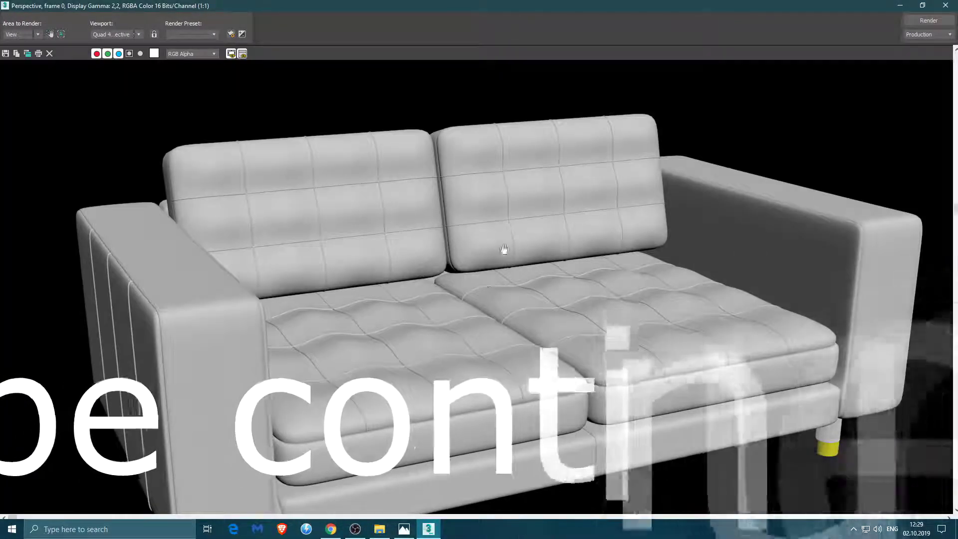
{"action": "middle_click_drag", "start_coordinate": [504, 249], "coordinate": [288, 246]}
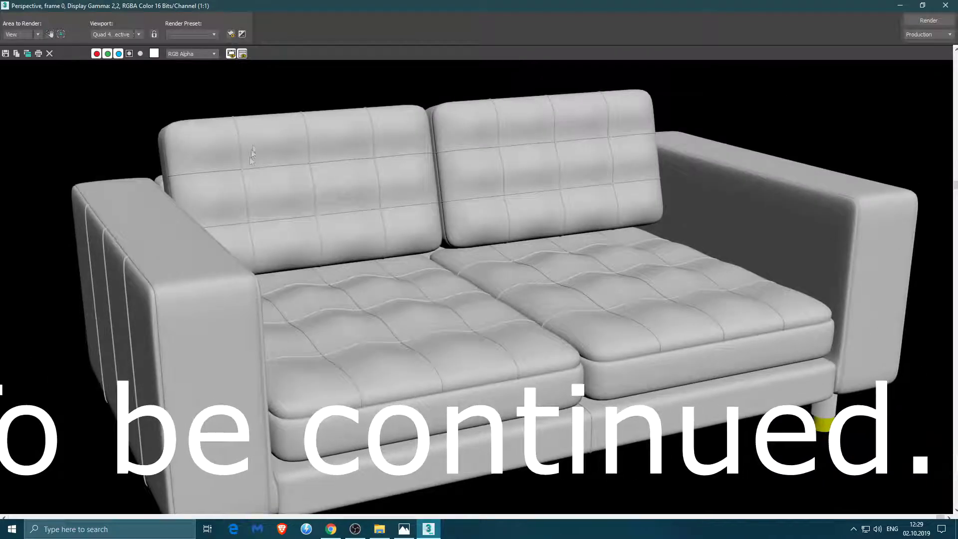